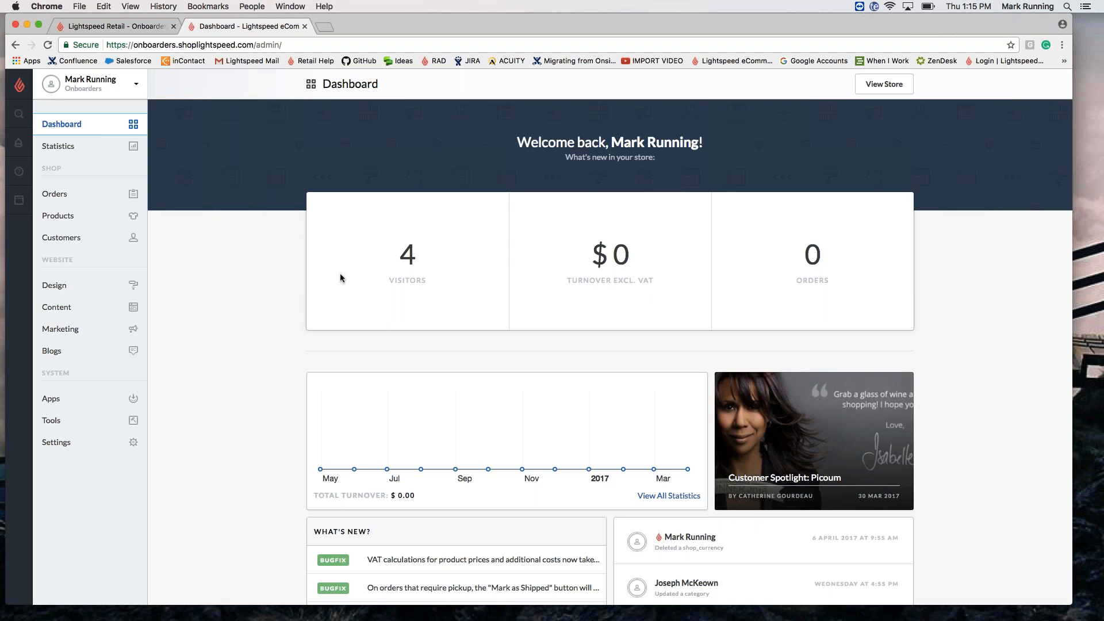
Step: Reload the Dashboard twice via the Lightspeed logo and bring up the store-wide search box
{"action": "scroll", "coordinate": [340, 278], "scroll_direction": "down", "scroll_amount": 3}
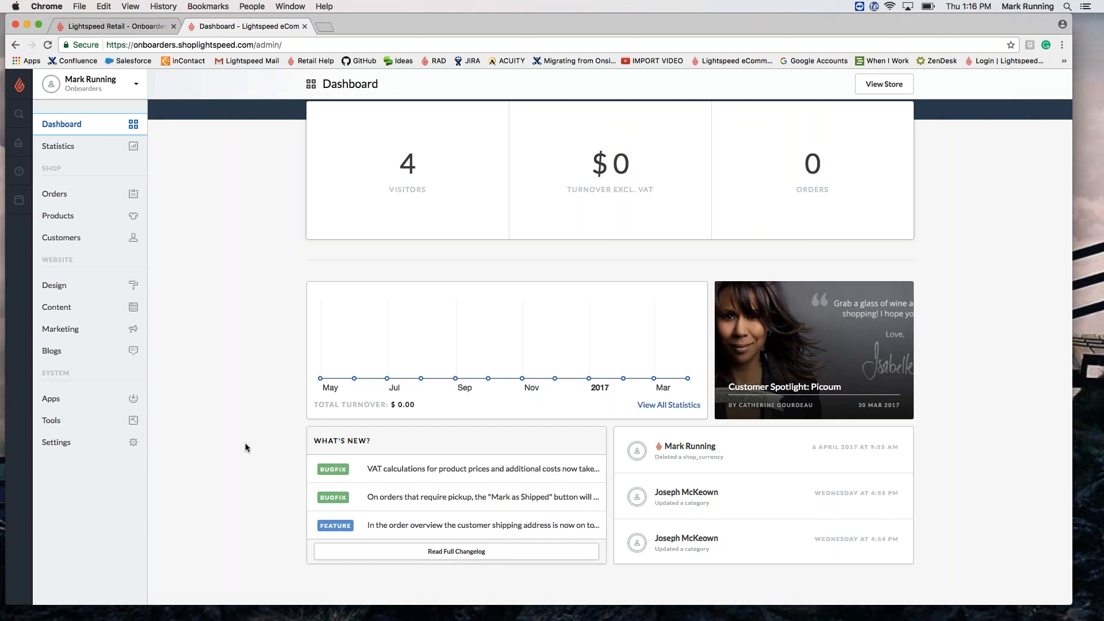
{"action": "scroll", "coordinate": [245, 442], "scroll_direction": "up", "scroll_amount": 3}
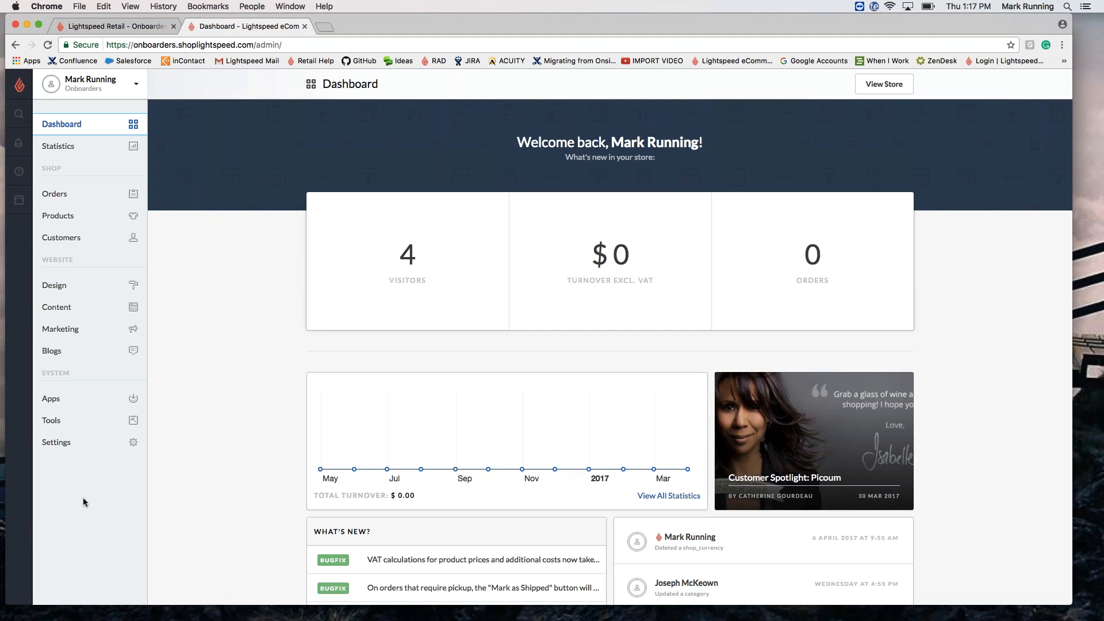
{"action": "left_click", "coordinate": [19, 85]}
{"action": "left_click", "coordinate": [19, 86]}
{"action": "left_click", "coordinate": [19, 115]}
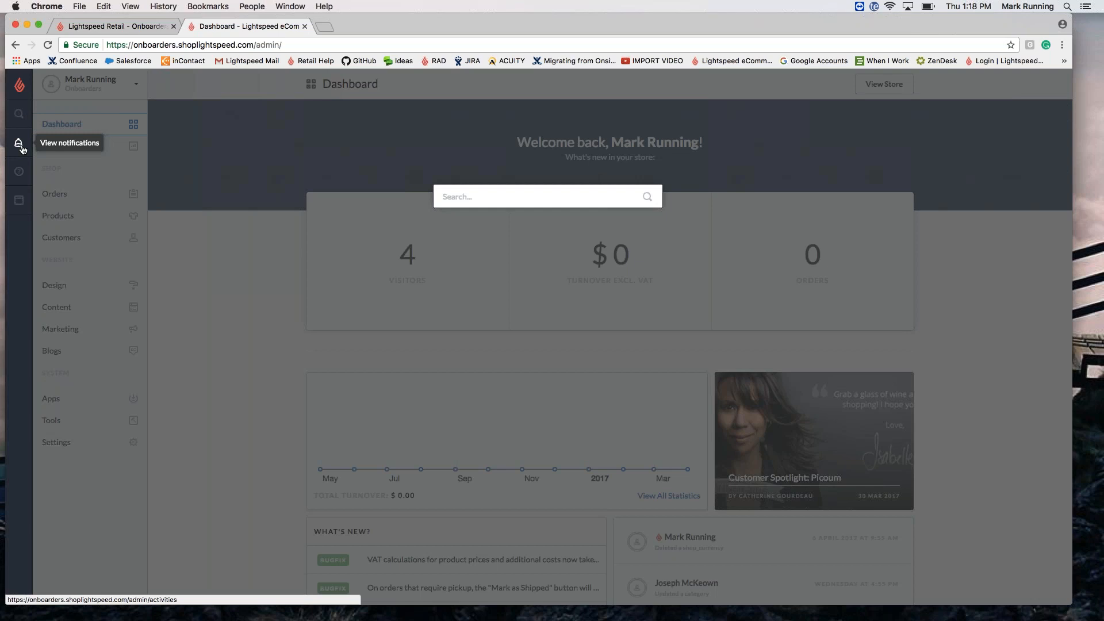
Step: Open Notifications and scroll through the first page of the 4447-item activity log
{"action": "left_click", "coordinate": [20, 147]}
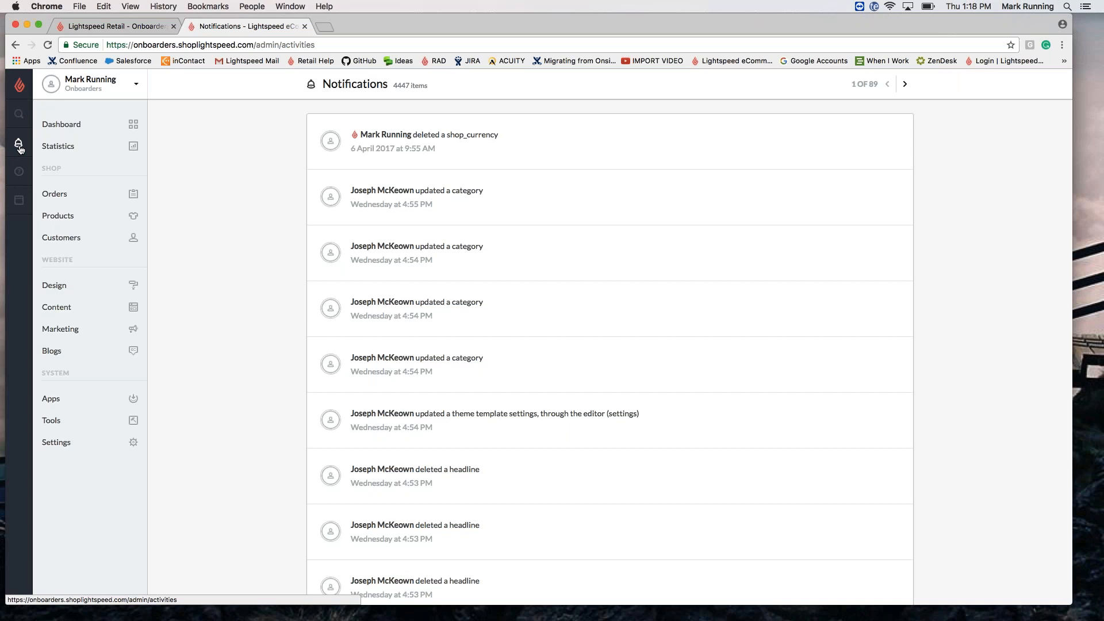
{"action": "scroll", "coordinate": [305, 303], "scroll_direction": "down", "scroll_amount": 2}
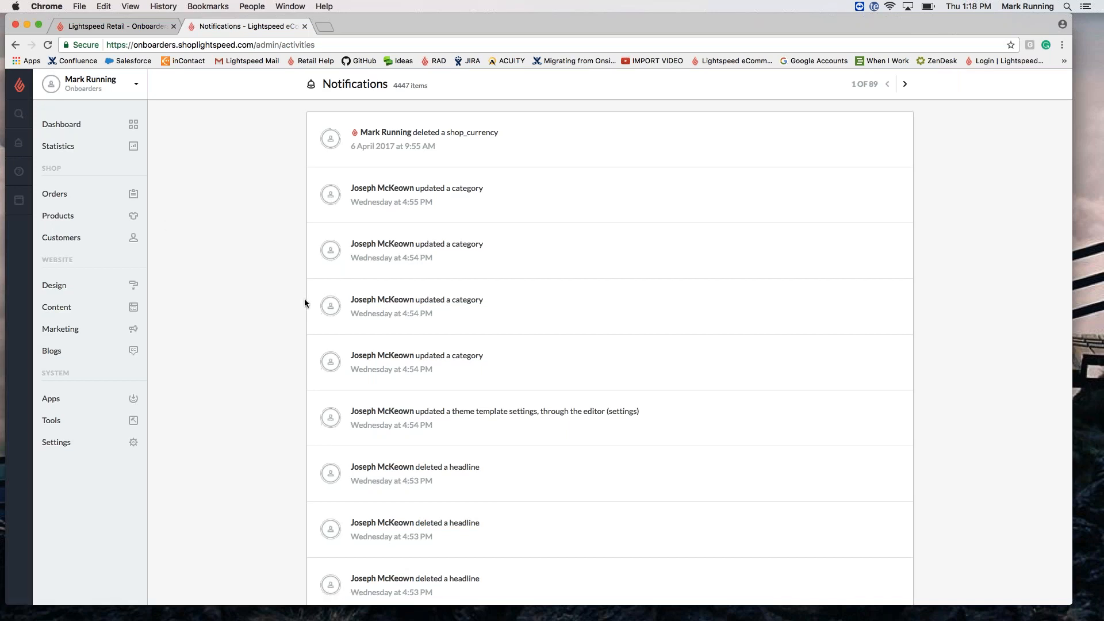
{"action": "scroll", "coordinate": [305, 302], "scroll_direction": "down", "scroll_amount": 10}
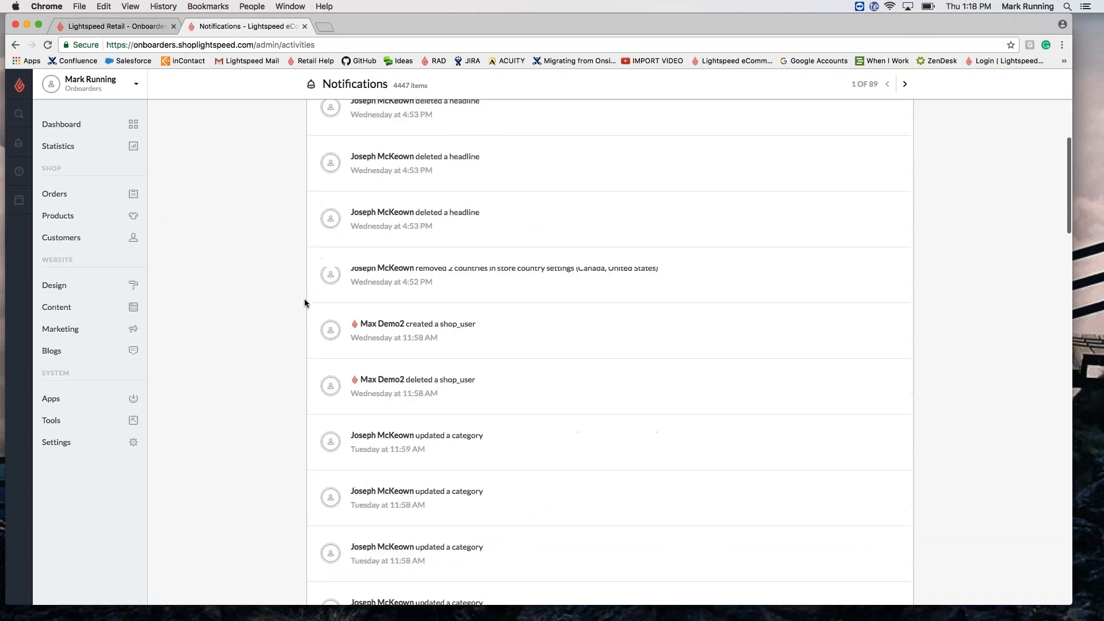
{"action": "scroll", "coordinate": [304, 303], "scroll_direction": "down", "scroll_amount": 15}
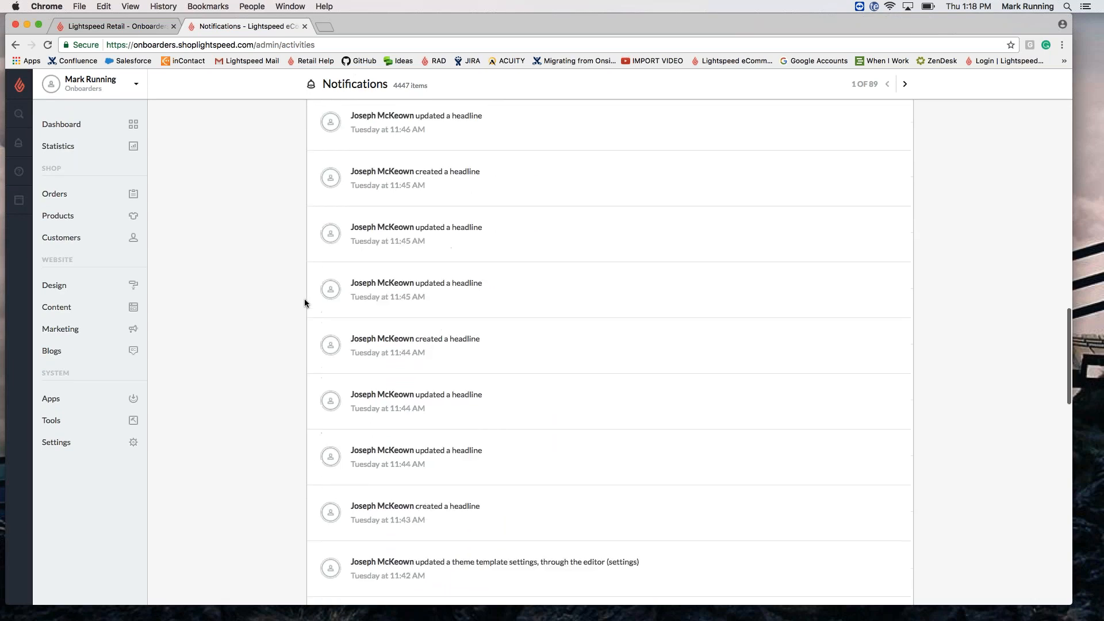
{"action": "scroll", "coordinate": [304, 302], "scroll_direction": "down", "scroll_amount": 15}
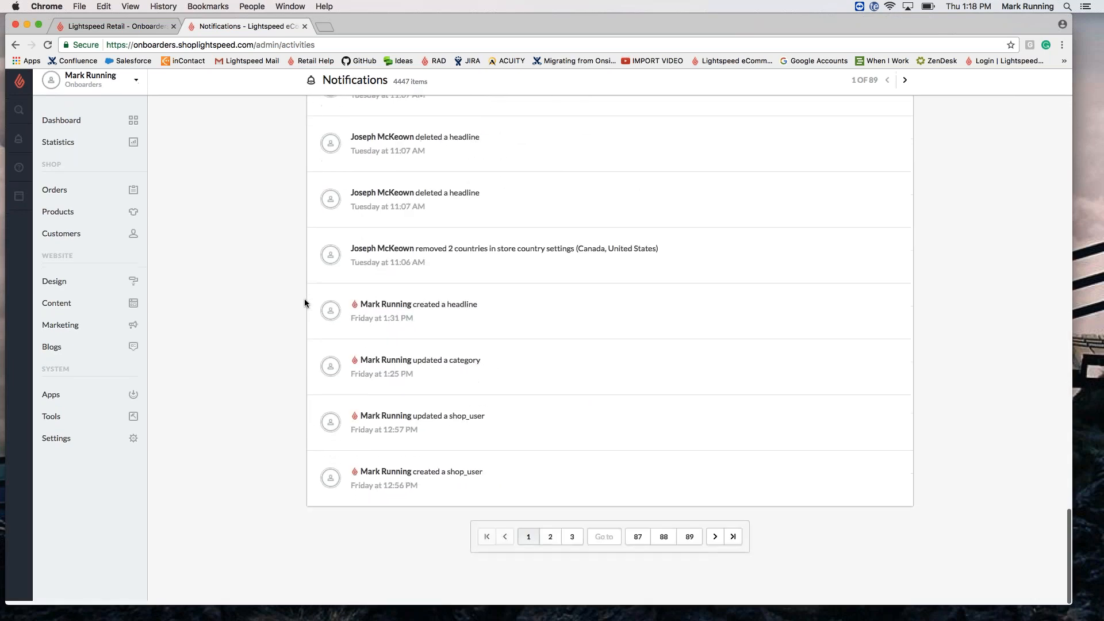
{"action": "scroll", "coordinate": [304, 303], "scroll_direction": "up", "scroll_amount": 20}
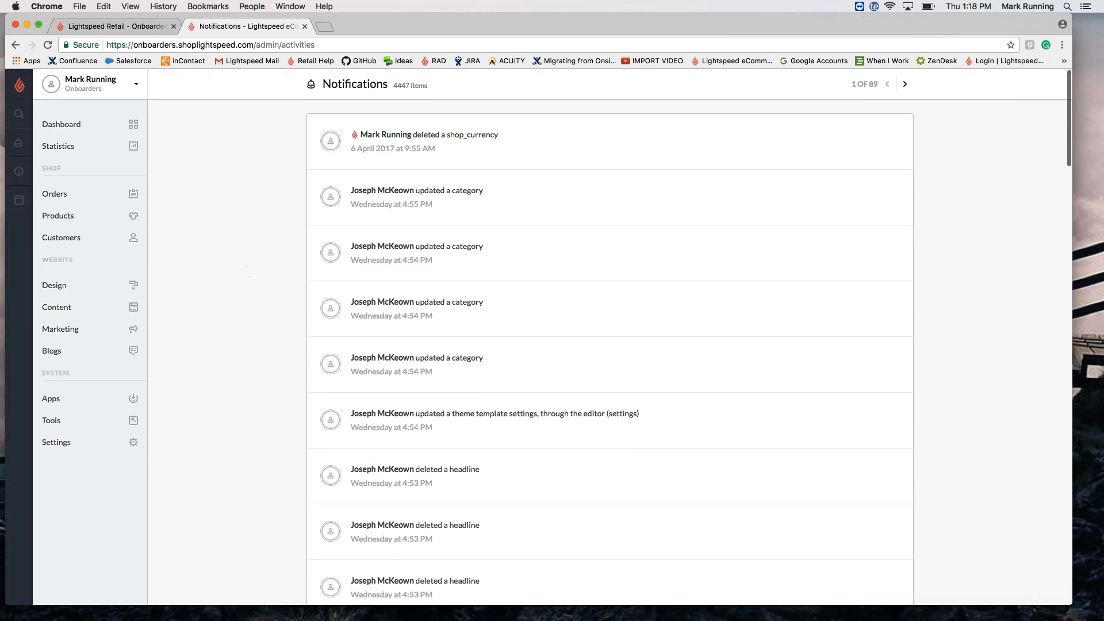
Step: Open the Help Center in a new tab, then switch back to the Notifications tab
{"action": "left_click", "coordinate": [19, 173]}
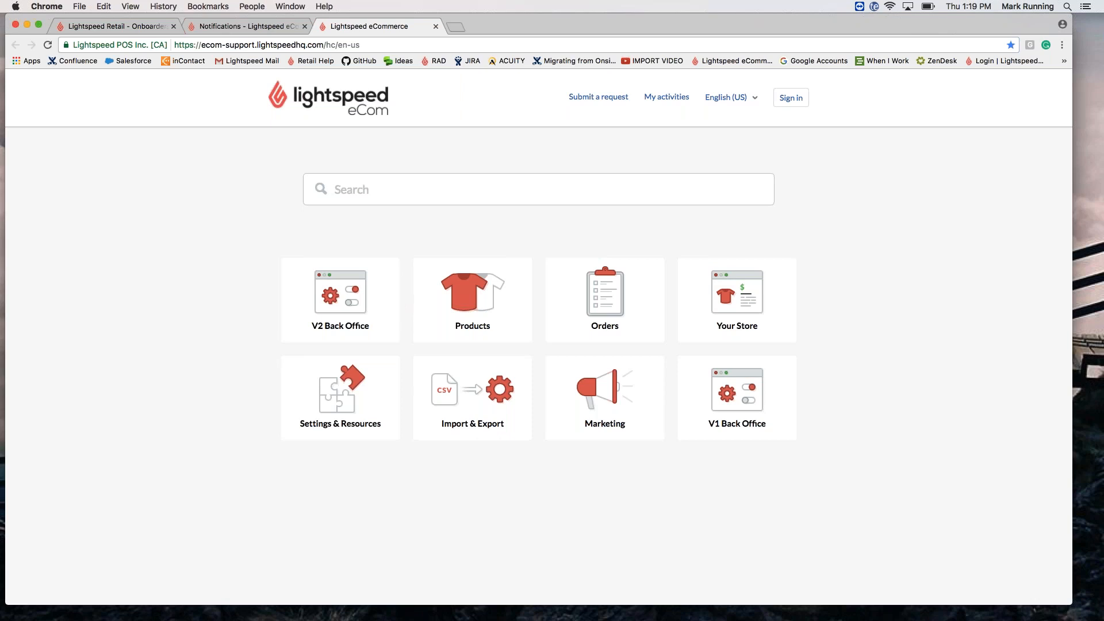
{"action": "left_click", "coordinate": [232, 29]}
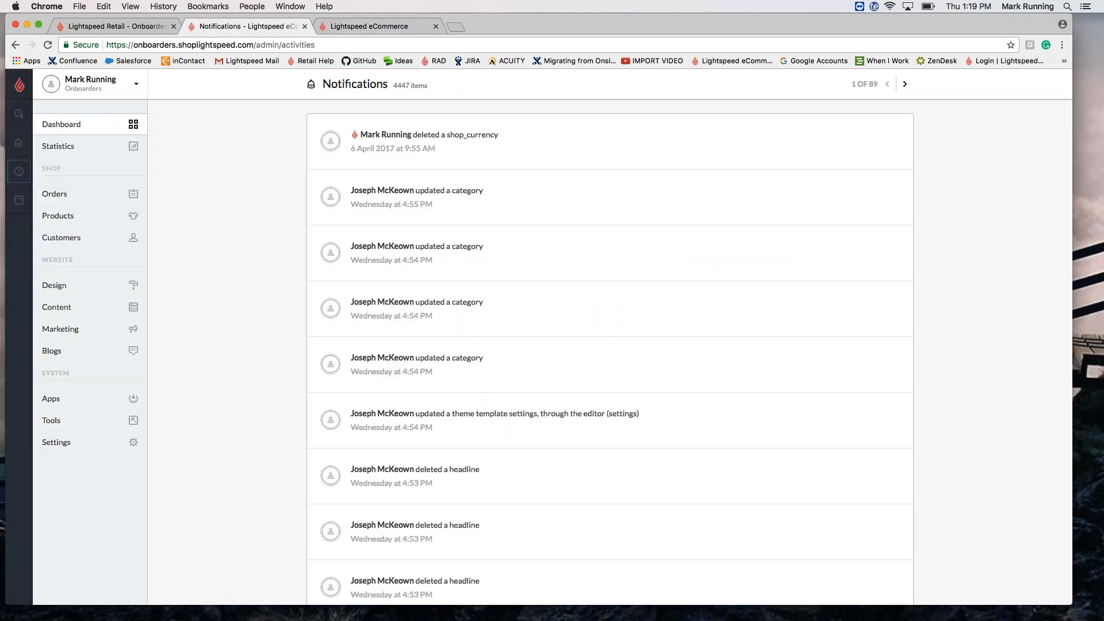
{"action": "left_click", "coordinate": [21, 199]}
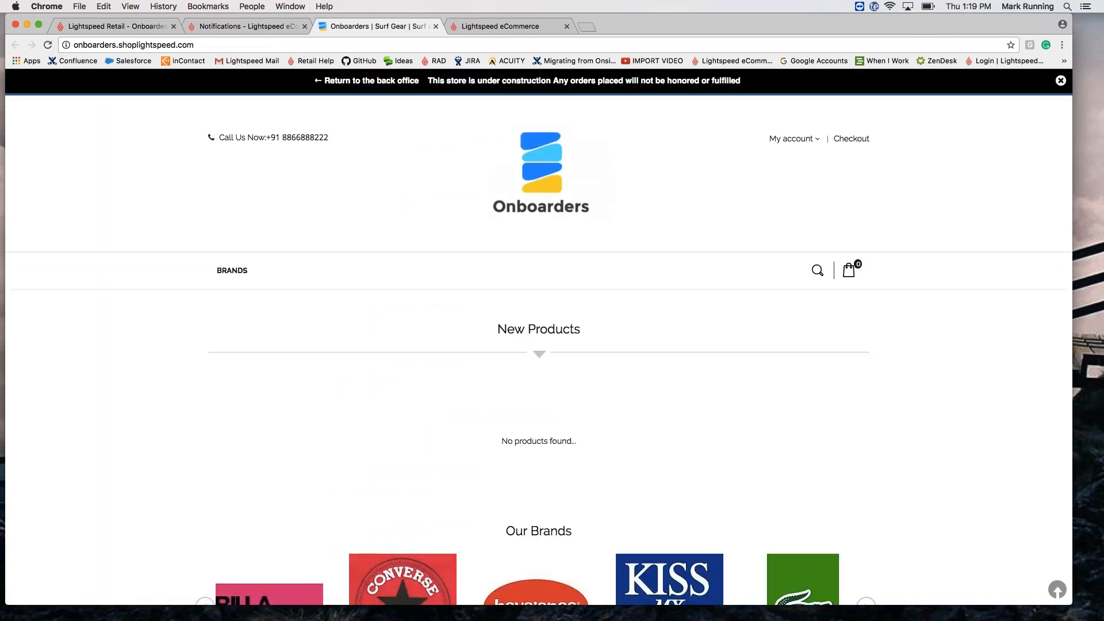
{"action": "scroll", "coordinate": [538, 336], "scroll_direction": "down", "scroll_amount": 10}
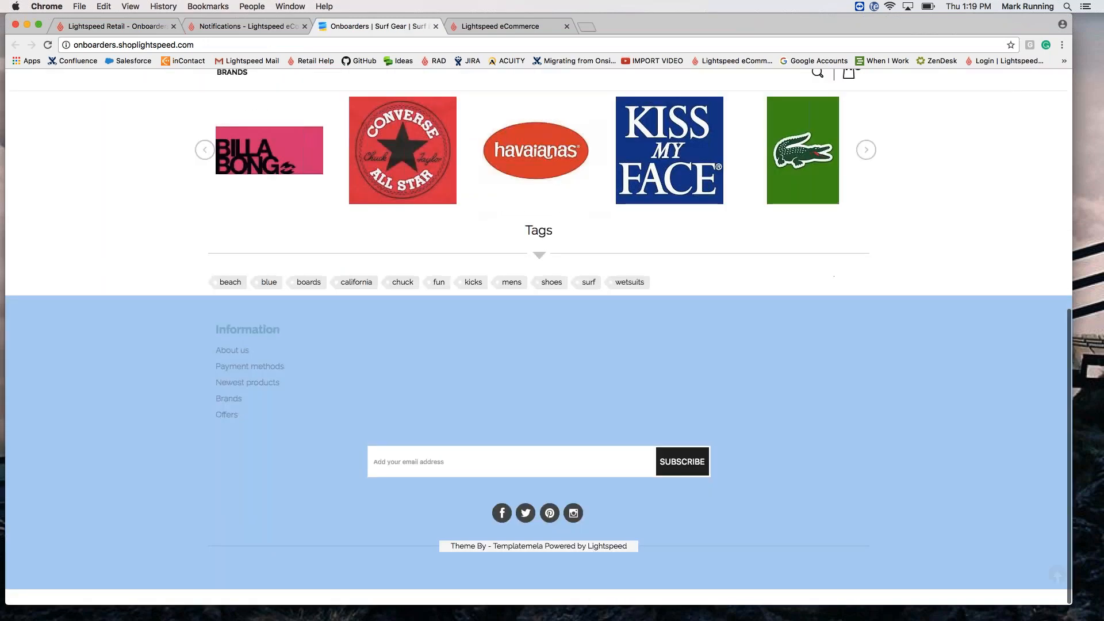
{"action": "scroll", "coordinate": [538, 337], "scroll_direction": "up", "scroll_amount": 10}
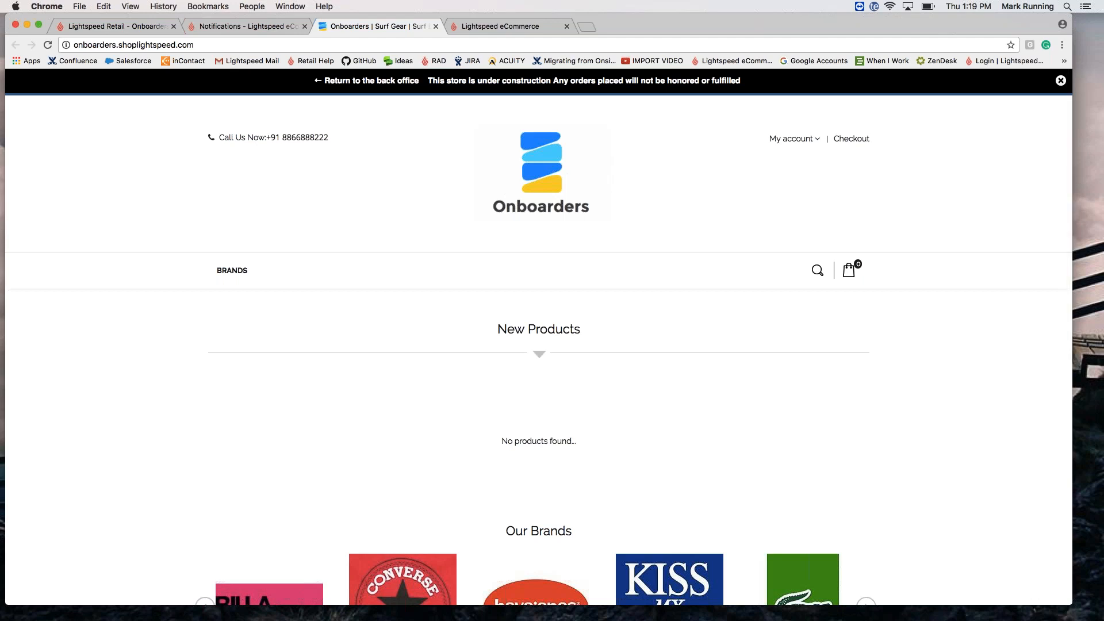
{"action": "scroll", "coordinate": [539, 336], "scroll_direction": "down", "scroll_amount": 10}
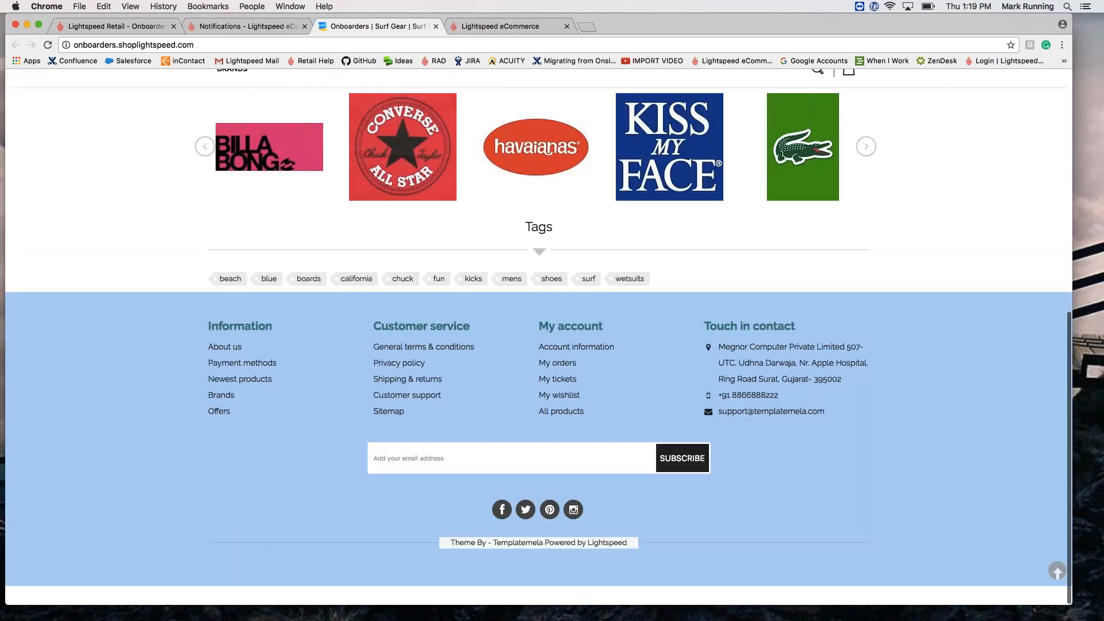
{"action": "scroll", "coordinate": [538, 337], "scroll_direction": "up", "scroll_amount": 6}
{"action": "scroll", "coordinate": [538, 336], "scroll_direction": "up", "scroll_amount": 4}
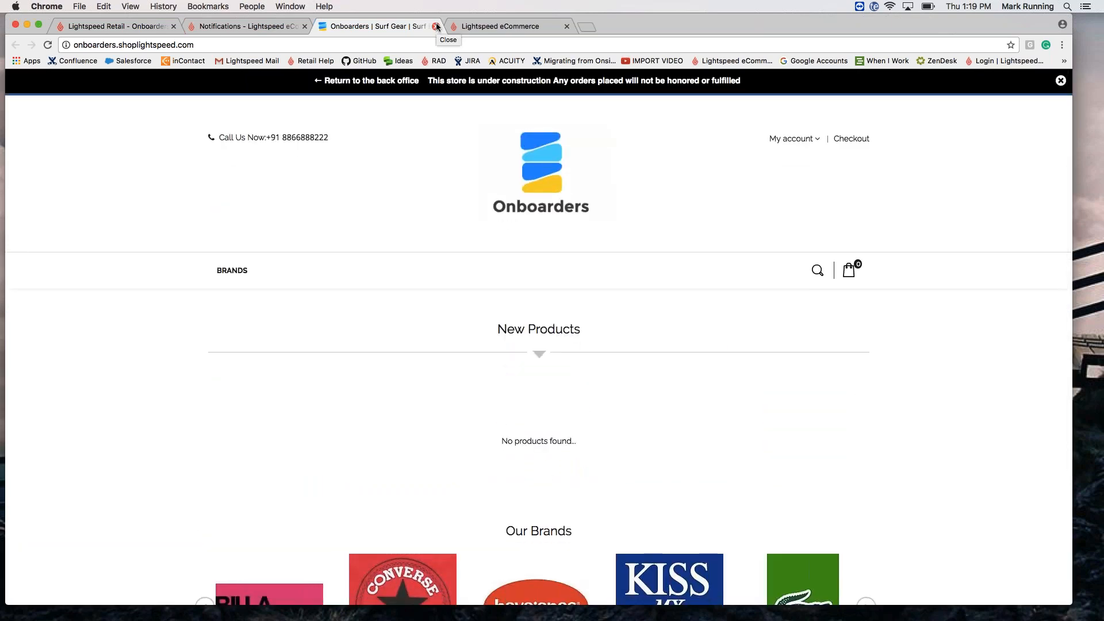
{"action": "scroll", "coordinate": [441, 224], "scroll_direction": "down", "scroll_amount": 5}
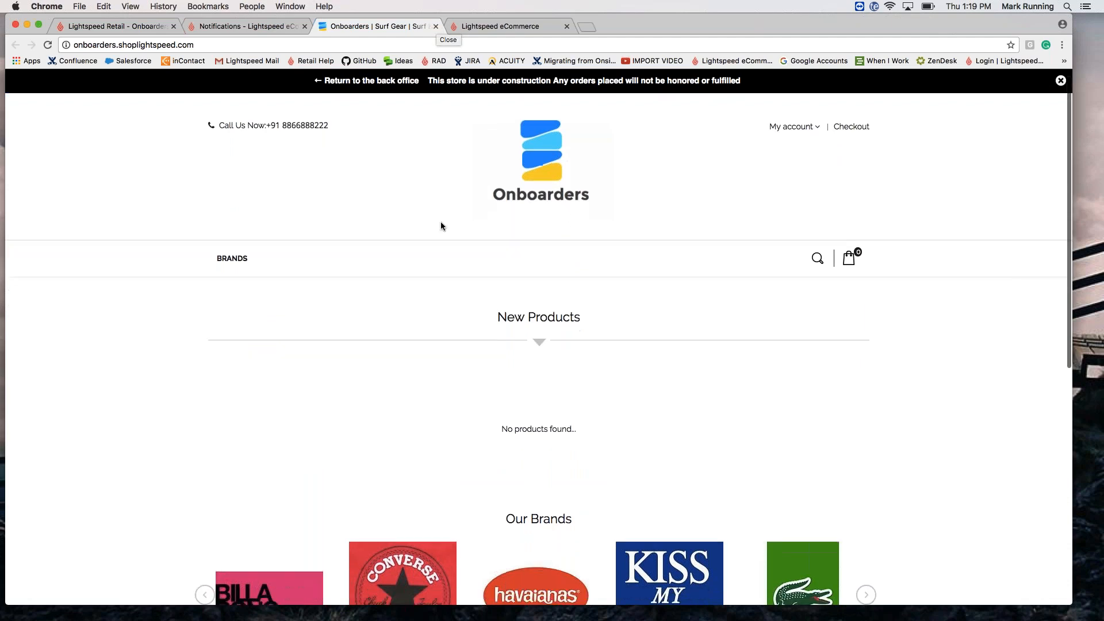
{"action": "scroll", "coordinate": [441, 224], "scroll_direction": "up", "scroll_amount": 5}
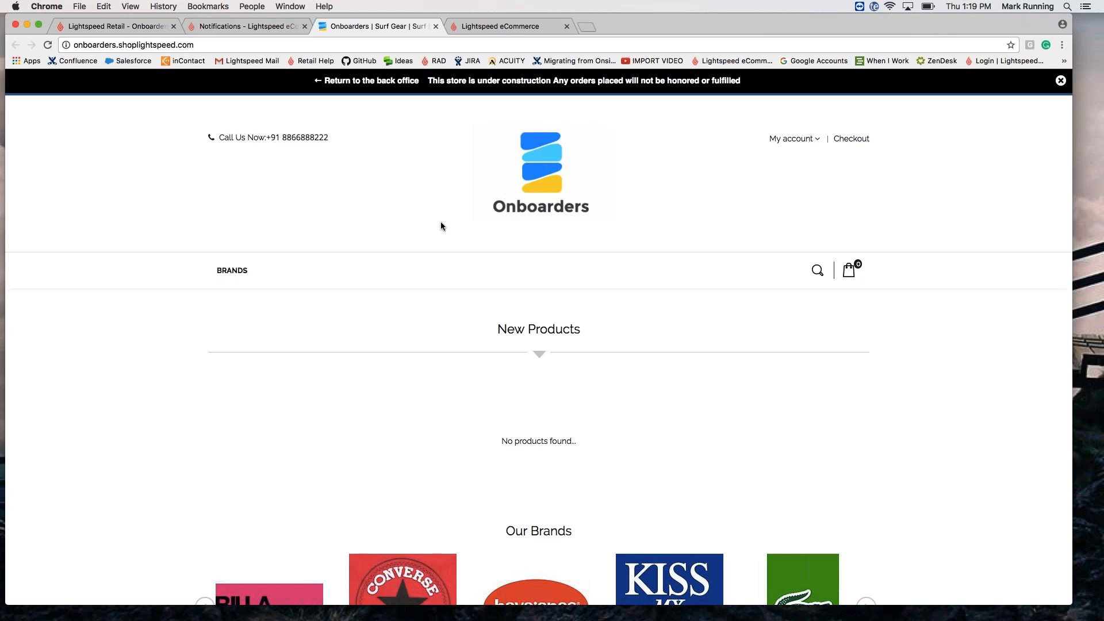
{"action": "left_click", "coordinate": [435, 26]}
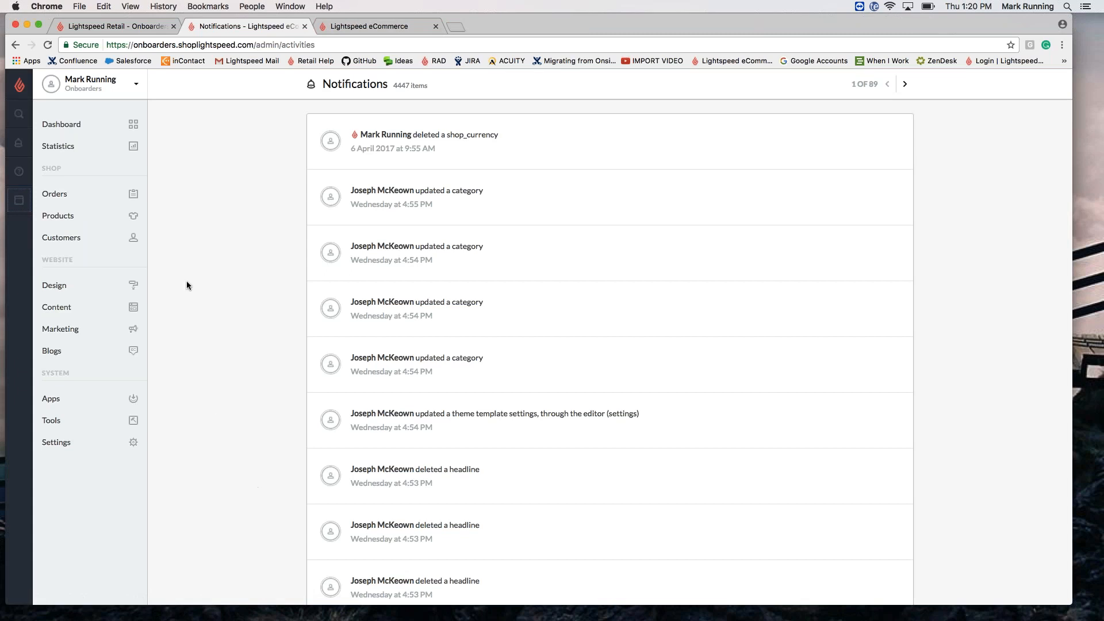
Step: Go from the Dashboard through Settings to the General settings page with the store's meta title
{"action": "left_click", "coordinate": [19, 85]}
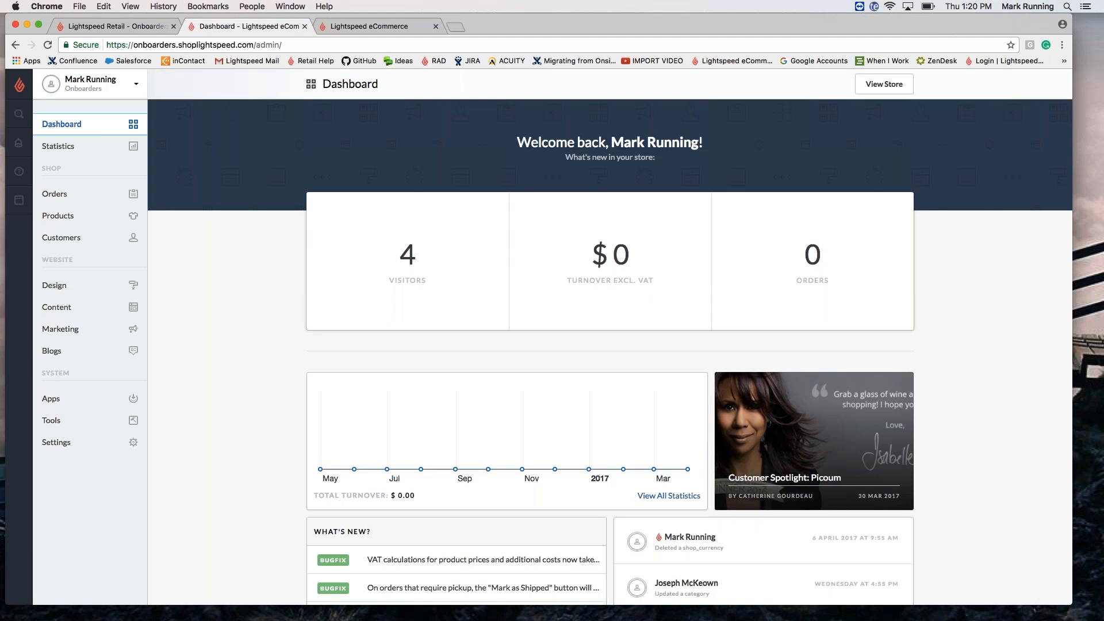
{"action": "left_click", "coordinate": [53, 444]}
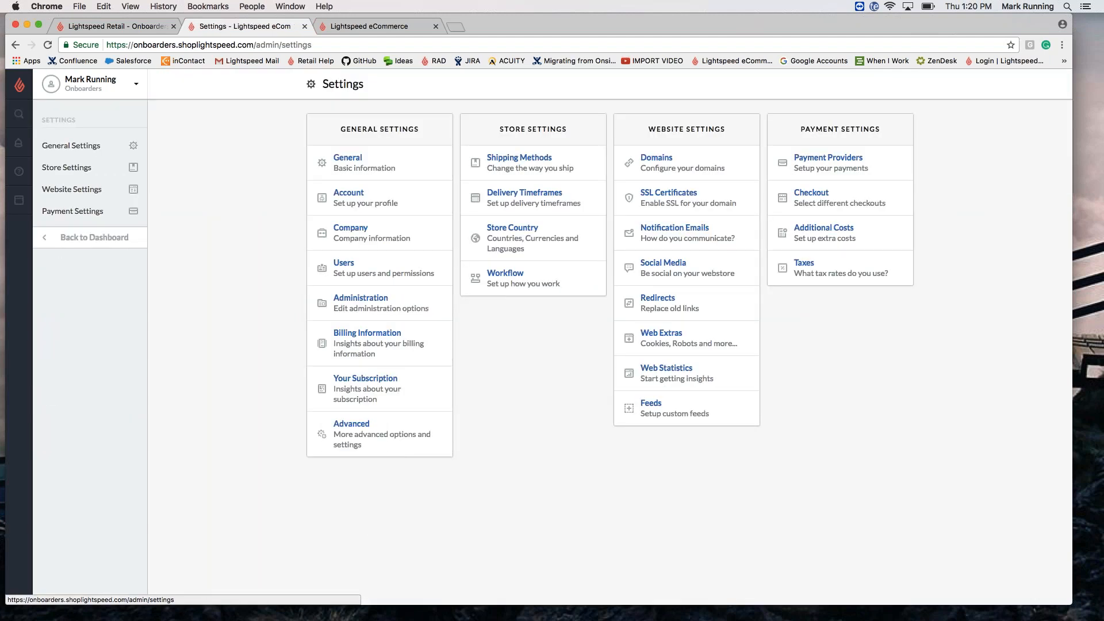
{"action": "left_click", "coordinate": [348, 158]}
{"action": "left_click", "coordinate": [535, 256]}
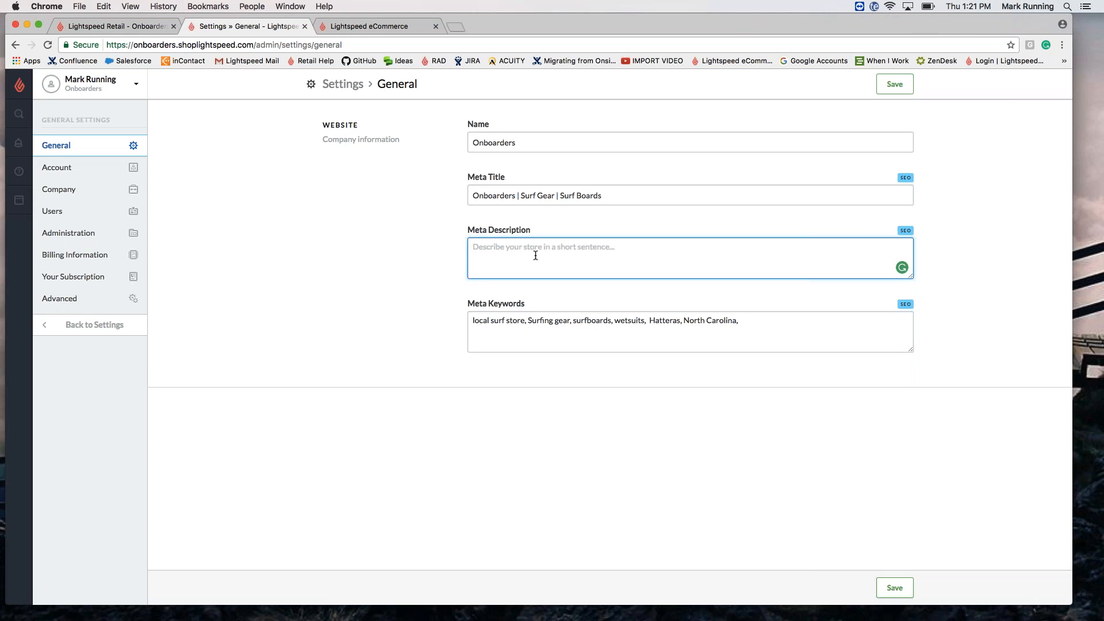
{"action": "mouse_move", "coordinate": [905, 231]}
{"action": "left_click", "coordinate": [131, 169]}
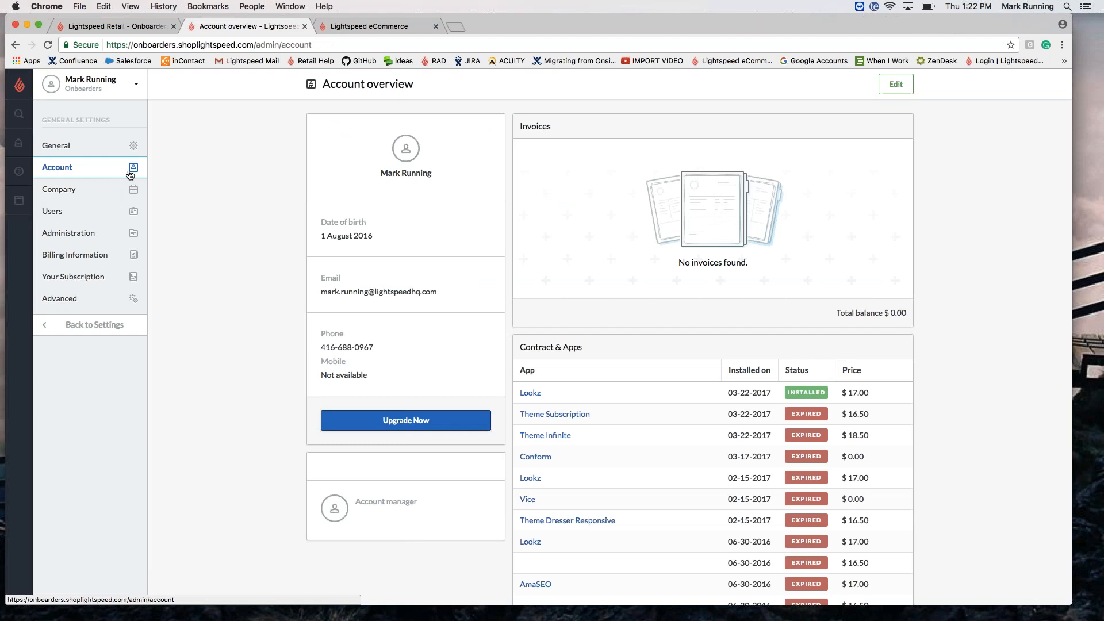
{"action": "left_click", "coordinate": [908, 85]}
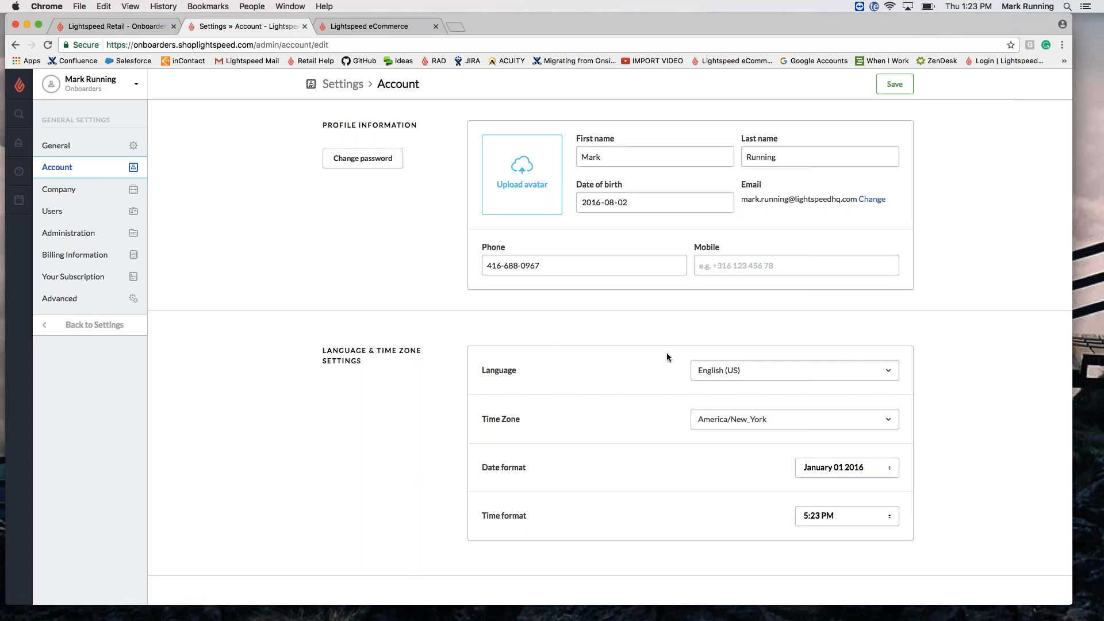
{"action": "scroll", "coordinate": [667, 356], "scroll_direction": "down", "scroll_amount": 3}
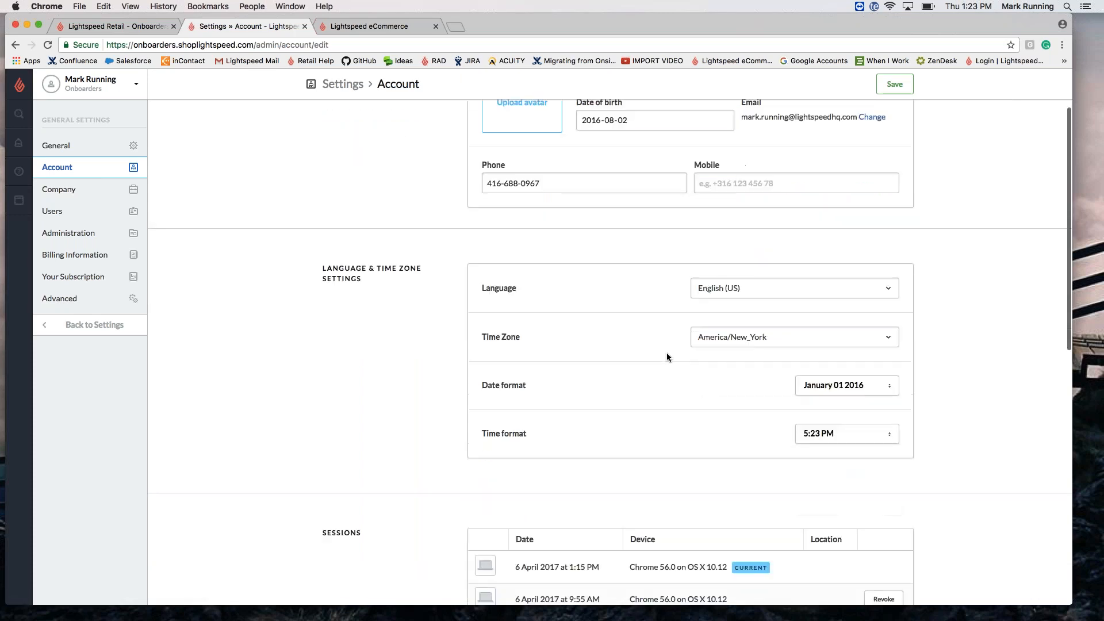
{"action": "scroll", "coordinate": [666, 357], "scroll_direction": "down", "scroll_amount": 10}
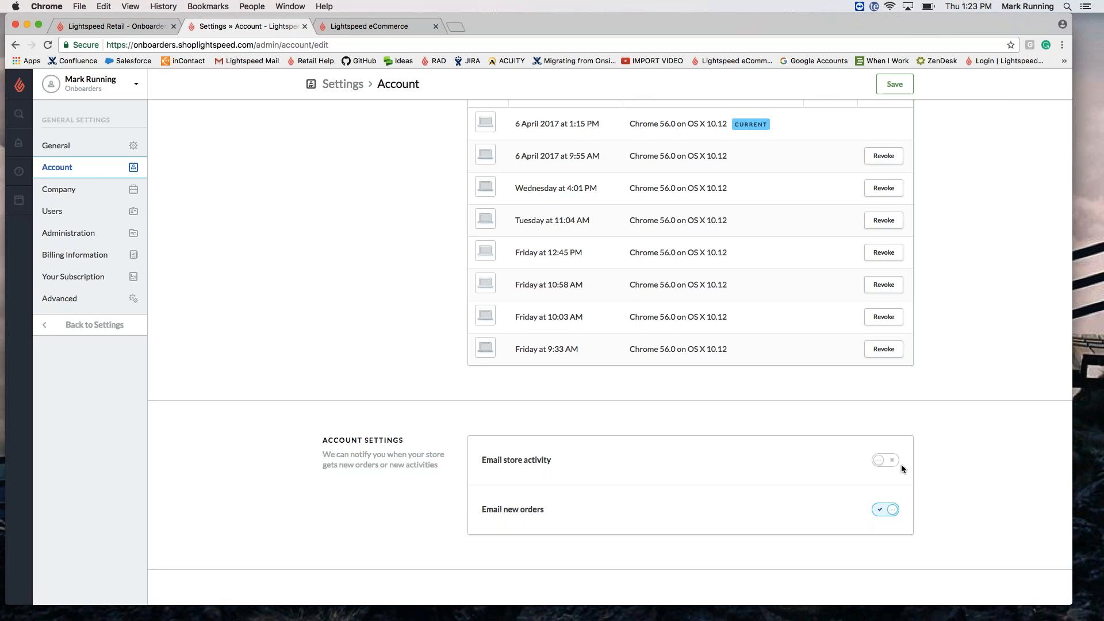
{"action": "scroll", "coordinate": [874, 494], "scroll_direction": "up", "scroll_amount": 10}
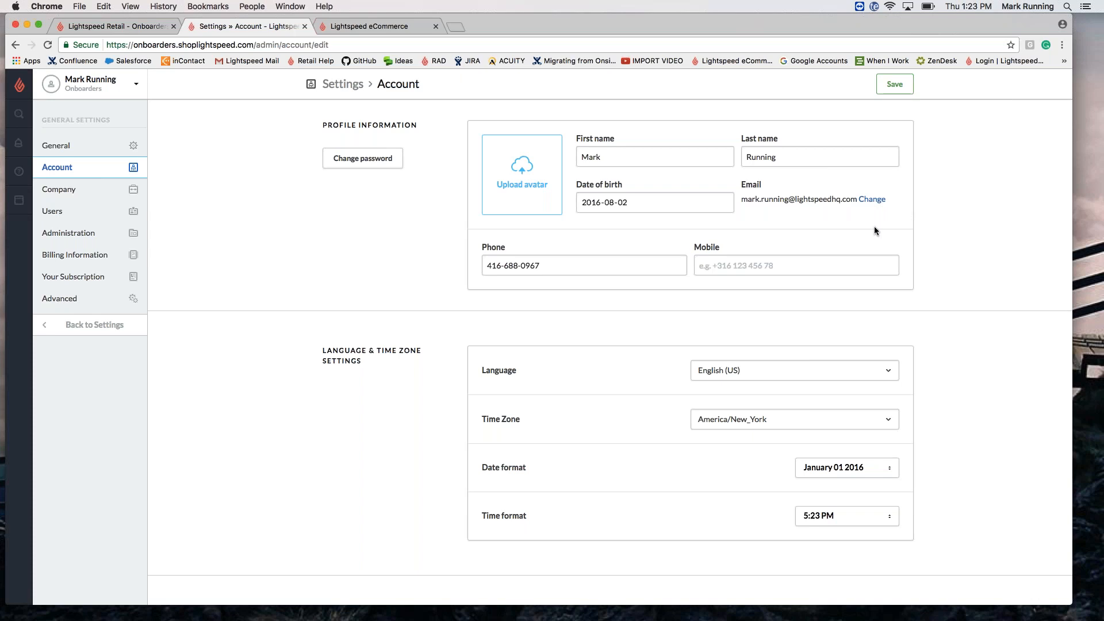
{"action": "scroll", "coordinate": [874, 230], "scroll_direction": "down", "scroll_amount": 10}
{"action": "scroll", "coordinate": [862, 218], "scroll_direction": "up", "scroll_amount": 3}
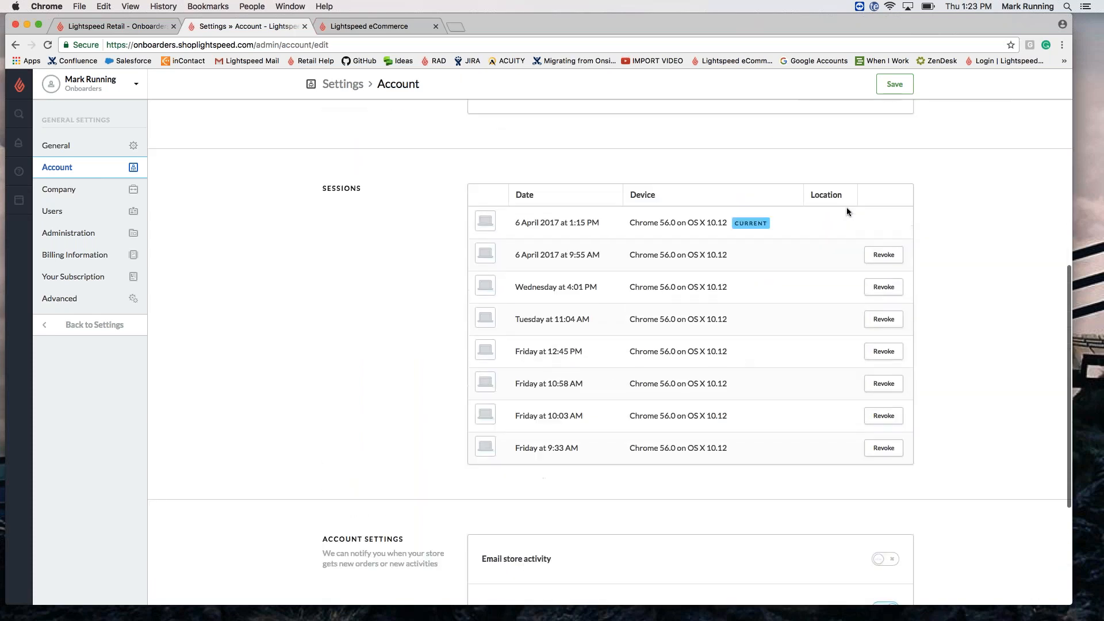
Step: Open Company settings showing company name Onboarders, the invoice logo and country United States
{"action": "left_click", "coordinate": [87, 192]}
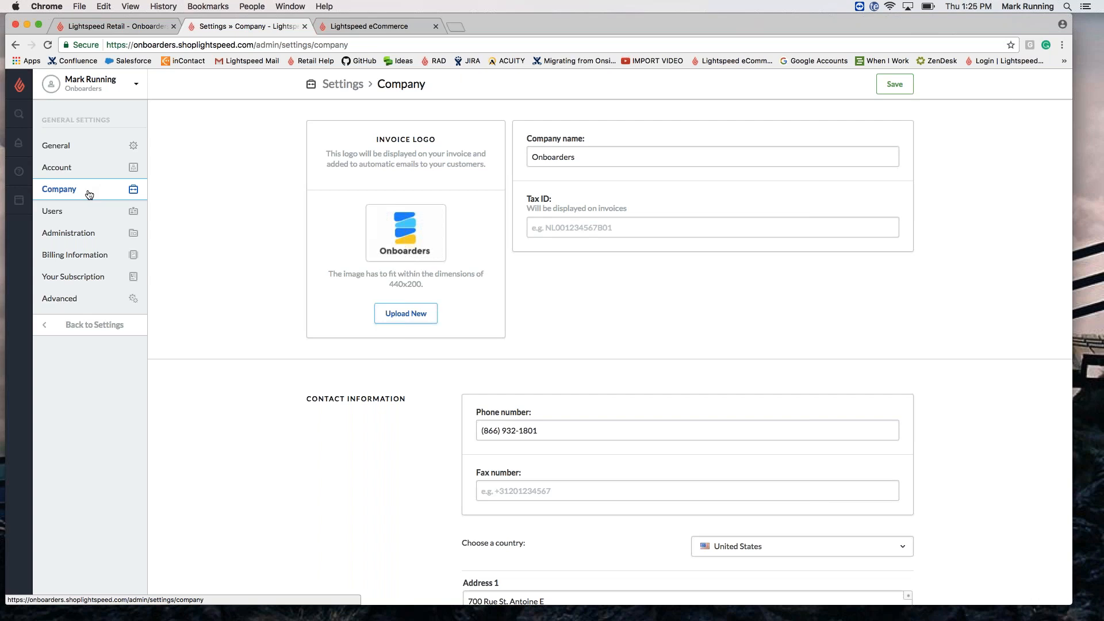
{"action": "scroll", "coordinate": [89, 194], "scroll_direction": "down", "scroll_amount": 10}
{"action": "scroll", "coordinate": [89, 194], "scroll_direction": "down", "scroll_amount": 5}
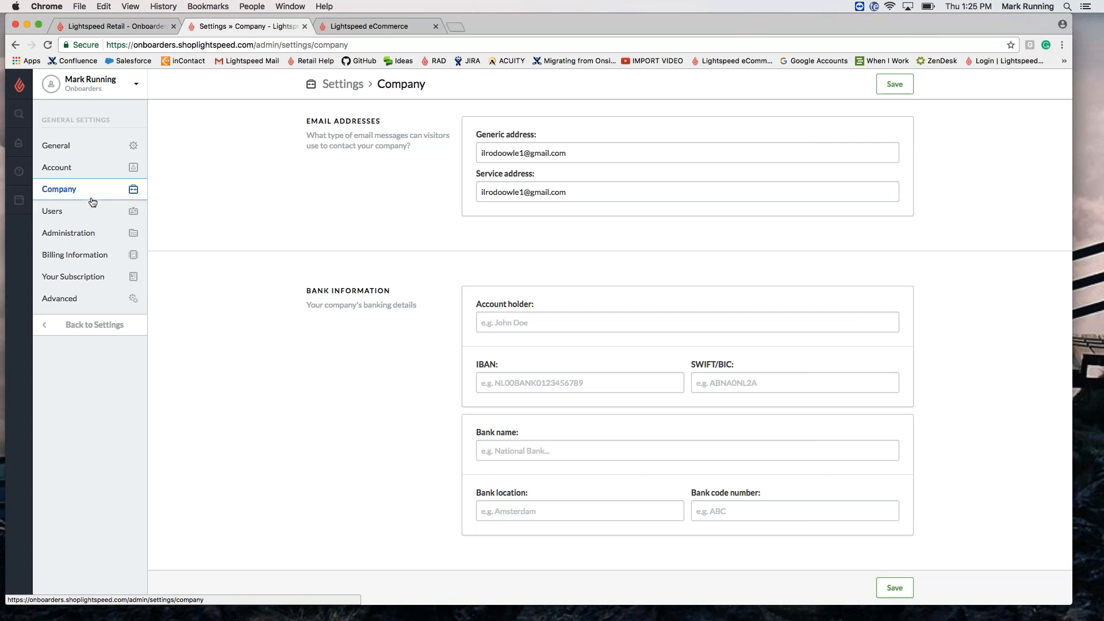
{"action": "scroll", "coordinate": [164, 270], "scroll_direction": "up", "scroll_amount": 10}
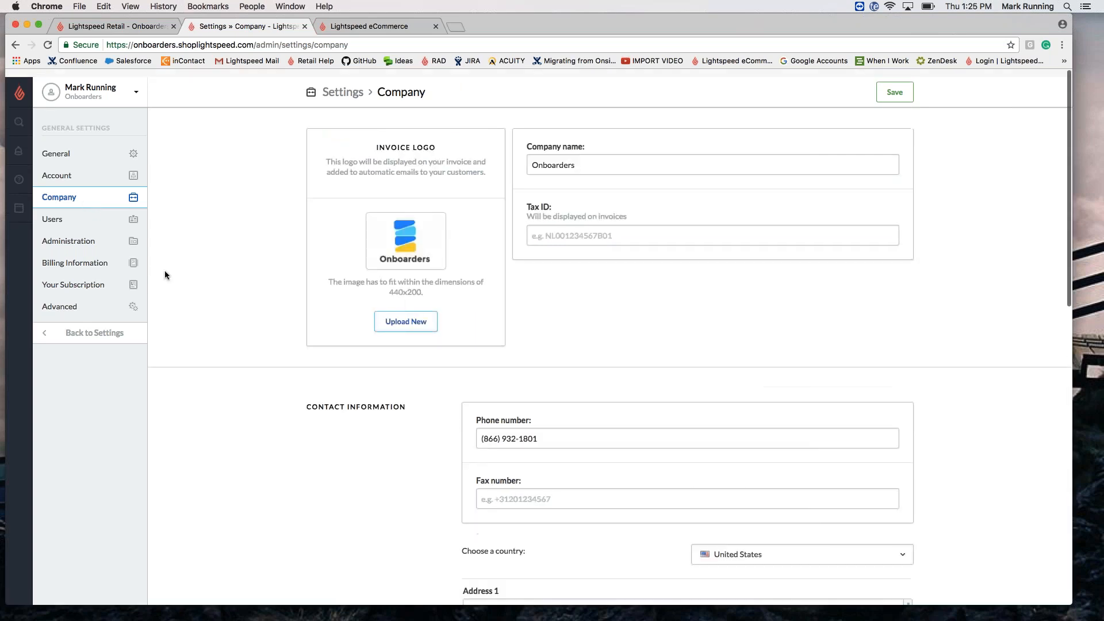
{"action": "left_click", "coordinate": [55, 216]}
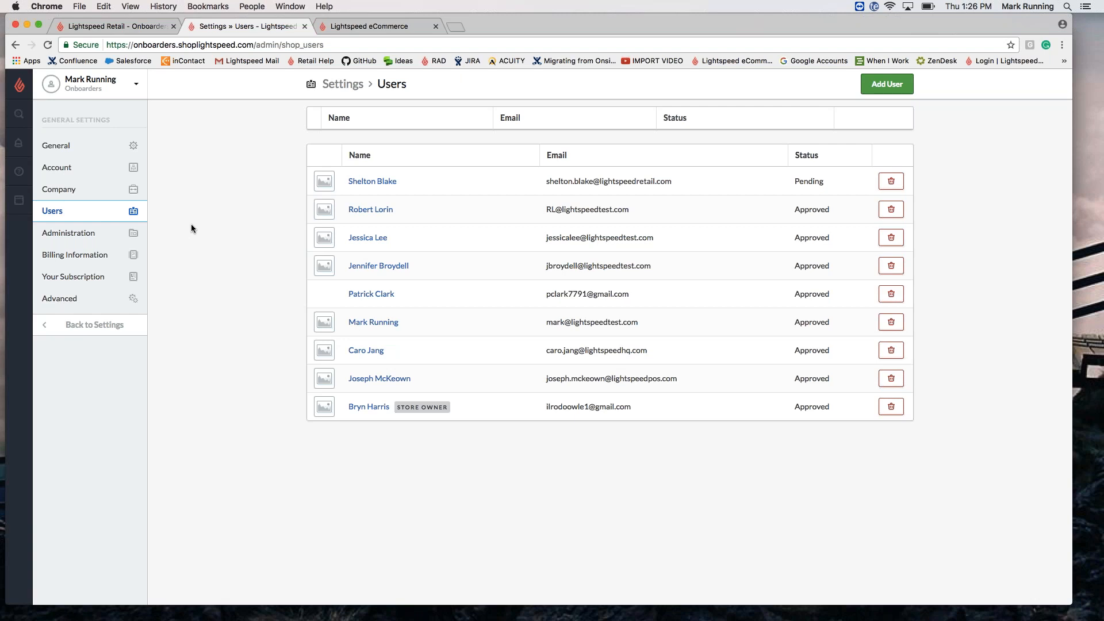
Step: Add a new store user with the person's first name, last name and e-mail address
{"action": "left_click", "coordinate": [887, 84]}
{"action": "left_click", "coordinate": [467, 176]}
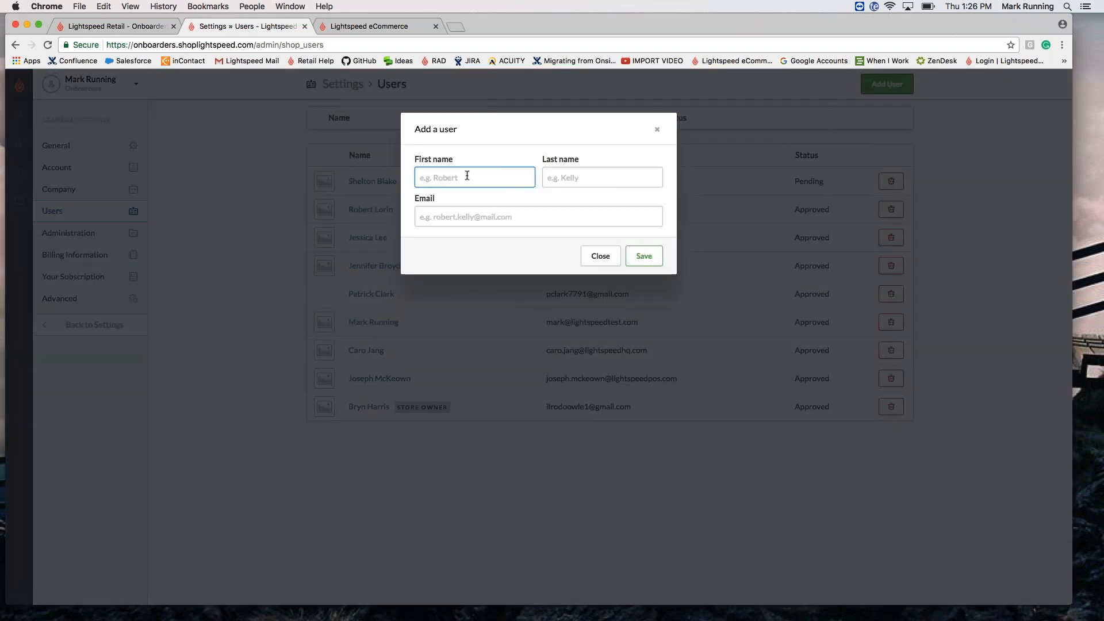
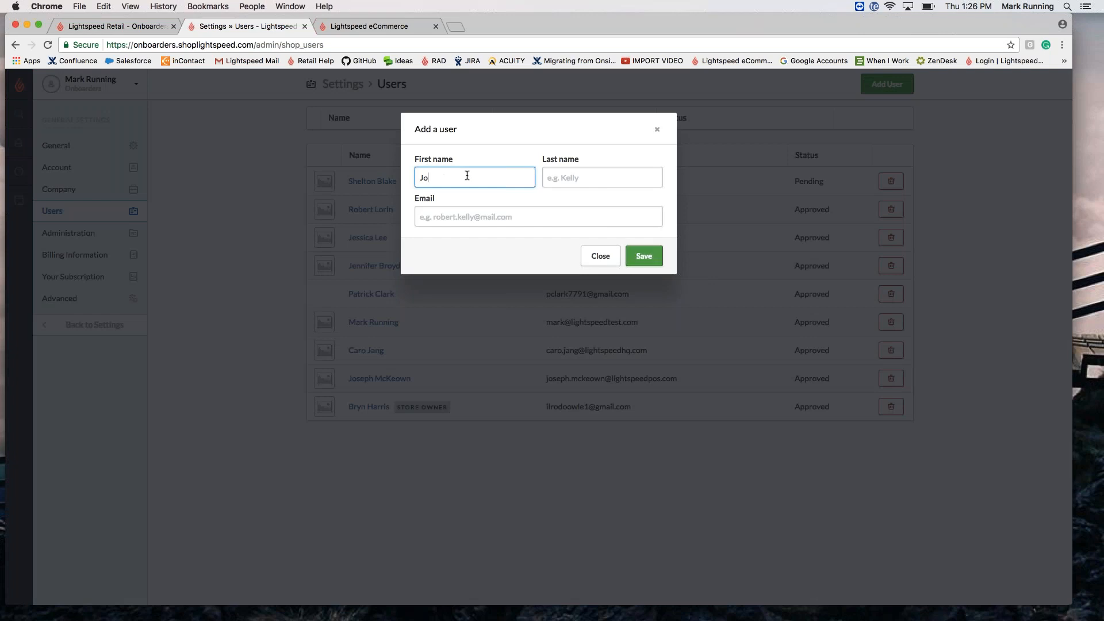
{"action": "left_click", "coordinate": [600, 173]}
{"action": "left_click", "coordinate": [526, 220]}
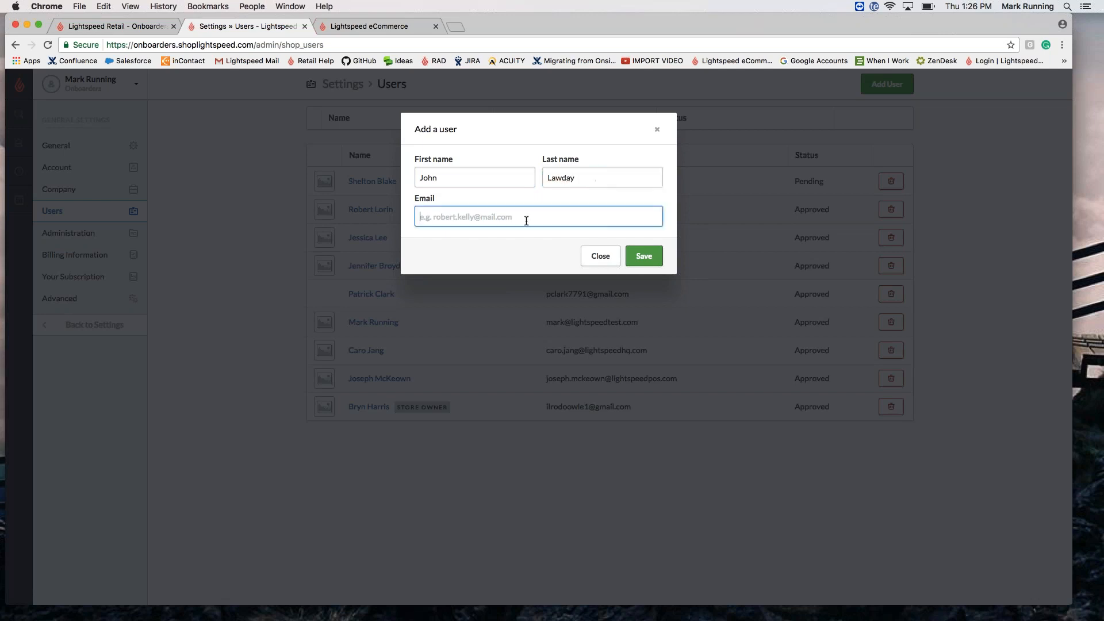
{"action": "key", "text": "Return"}
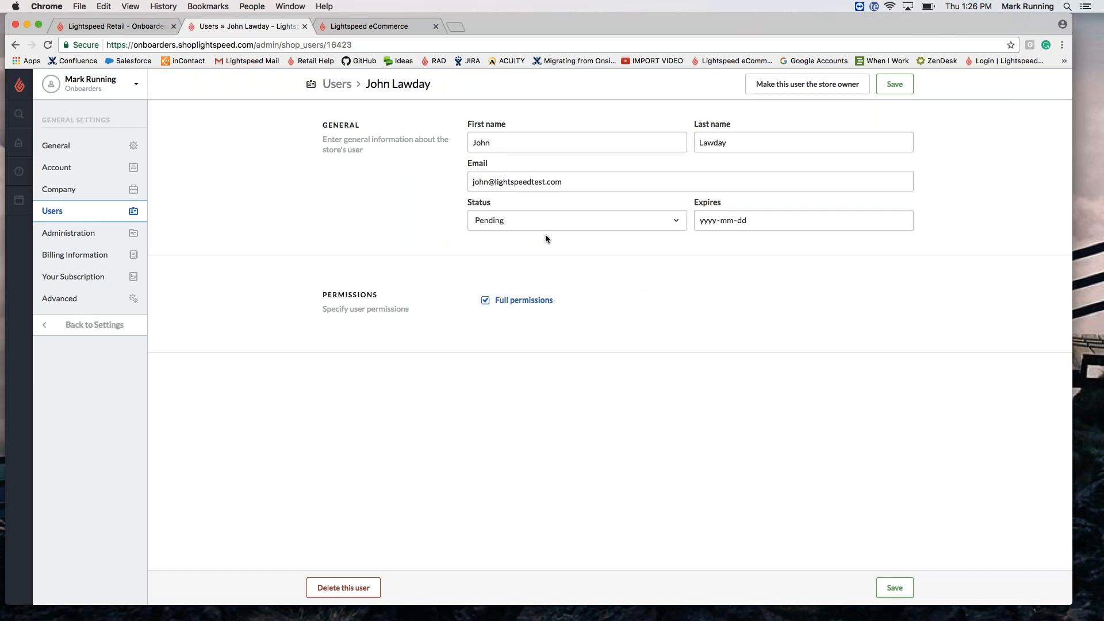
Step: Set the user to Approved with only Design, Marketing, Content and Products permissions, and save
{"action": "left_click", "coordinate": [545, 224]}
{"action": "left_click", "coordinate": [544, 246]}
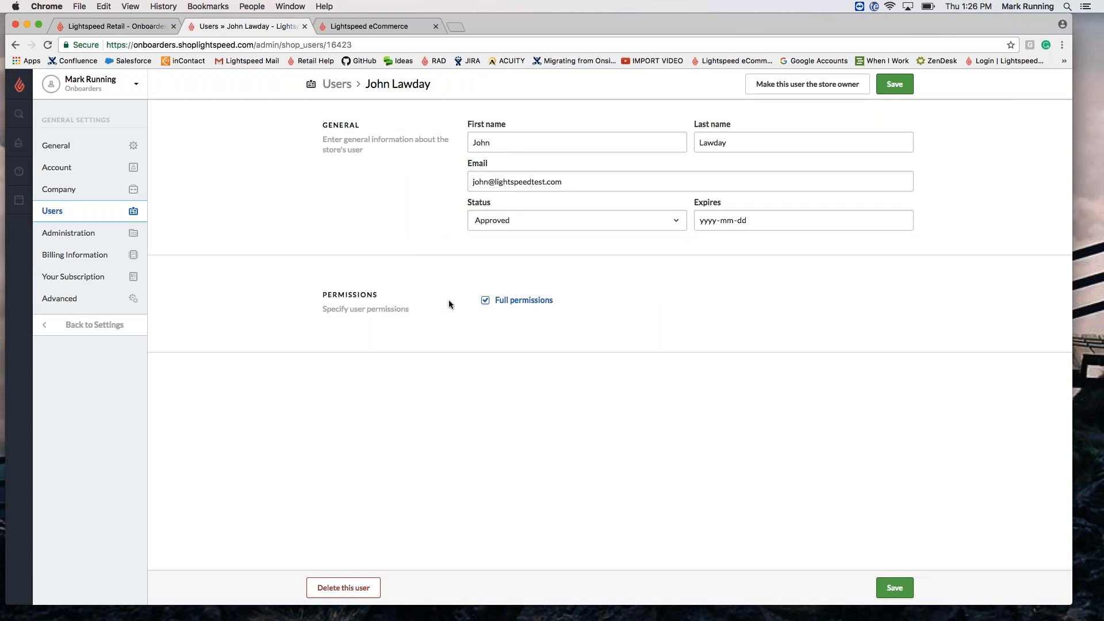
{"action": "left_click", "coordinate": [485, 301]}
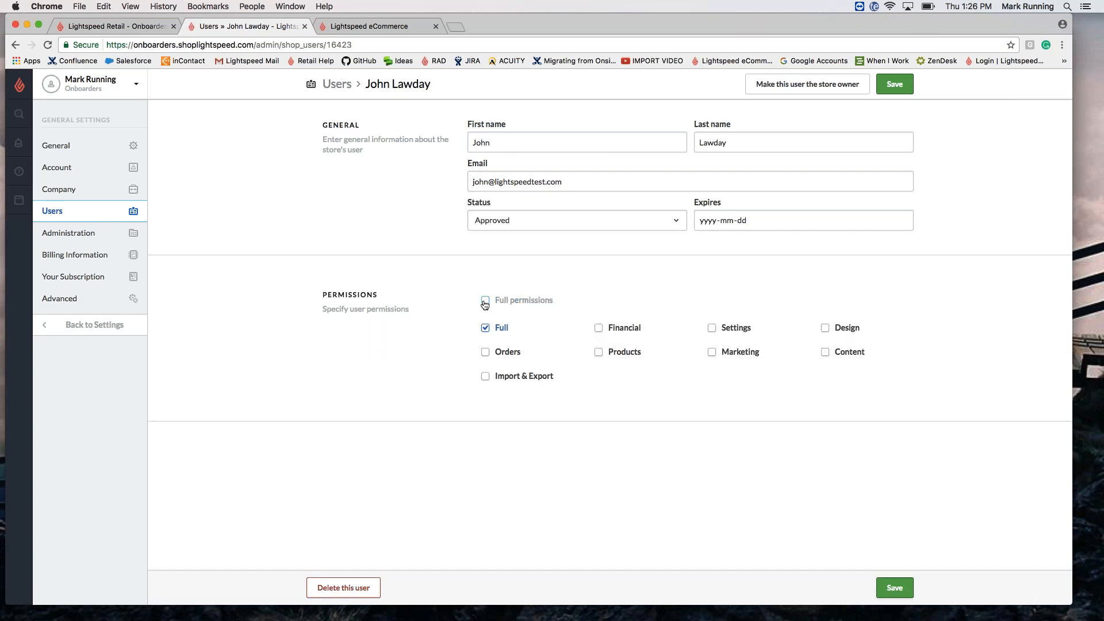
{"action": "left_click", "coordinate": [485, 328]}
{"action": "left_click", "coordinate": [825, 329]}
{"action": "left_click", "coordinate": [716, 353]}
{"action": "left_click", "coordinate": [826, 352]}
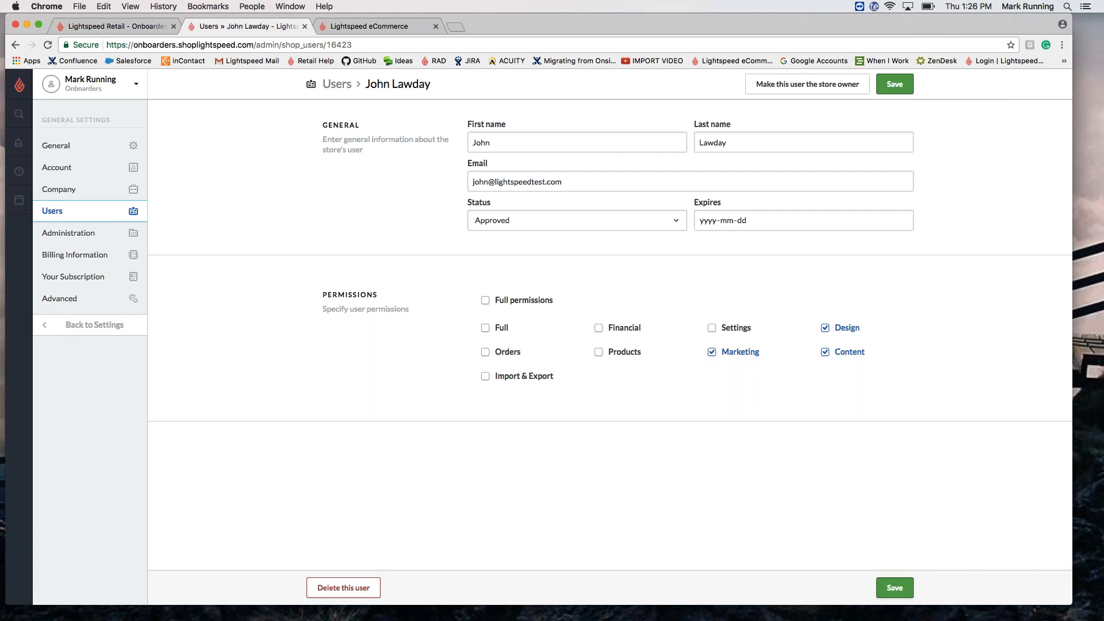
{"action": "left_click", "coordinate": [602, 356]}
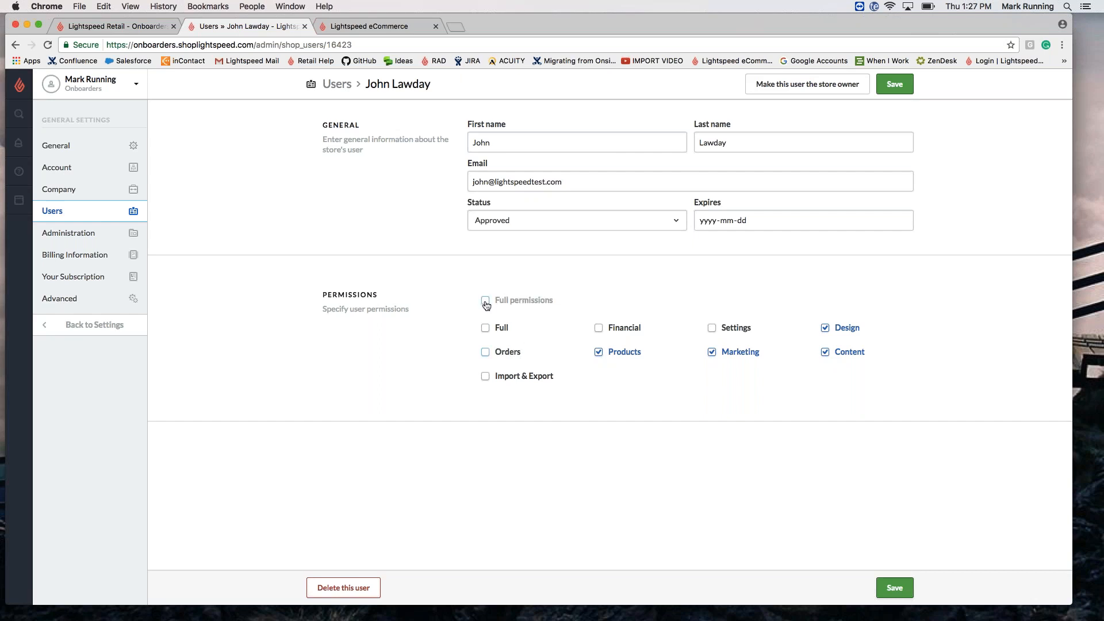
{"action": "left_click", "coordinate": [895, 84]}
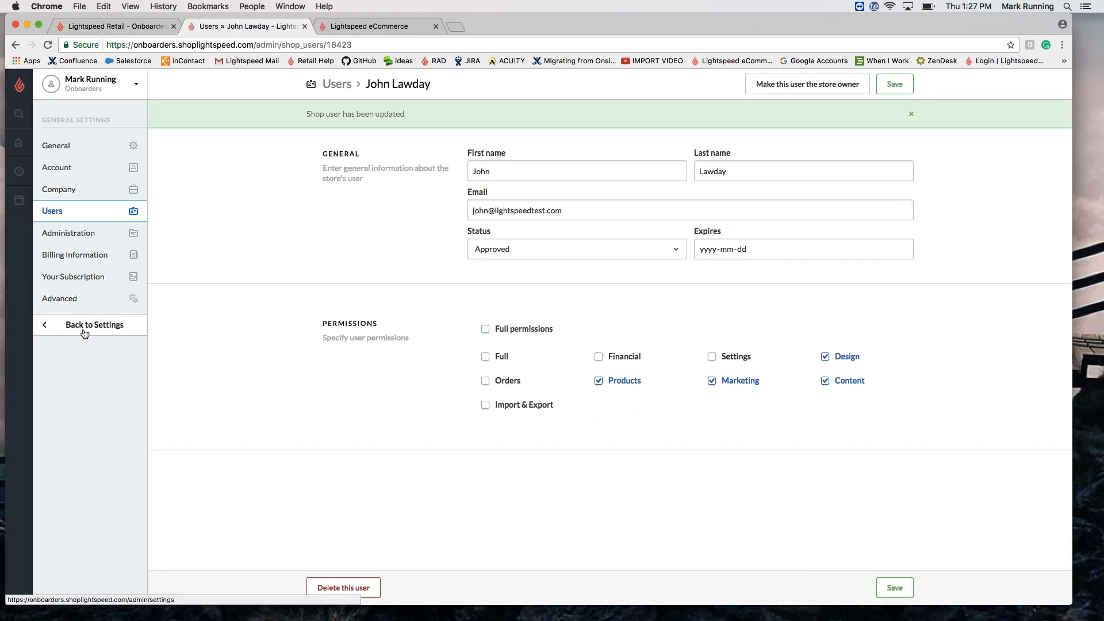
Step: Return to the settings overview and open the still-empty Shipping Methods page
{"action": "left_click", "coordinate": [85, 325]}
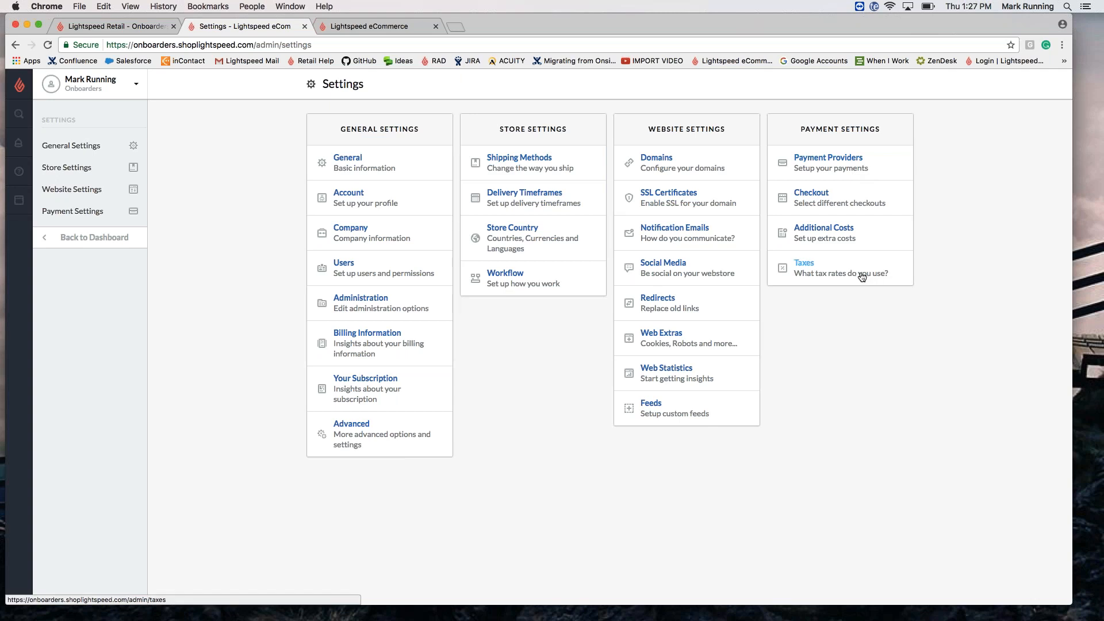
{"action": "left_click", "coordinate": [545, 159]}
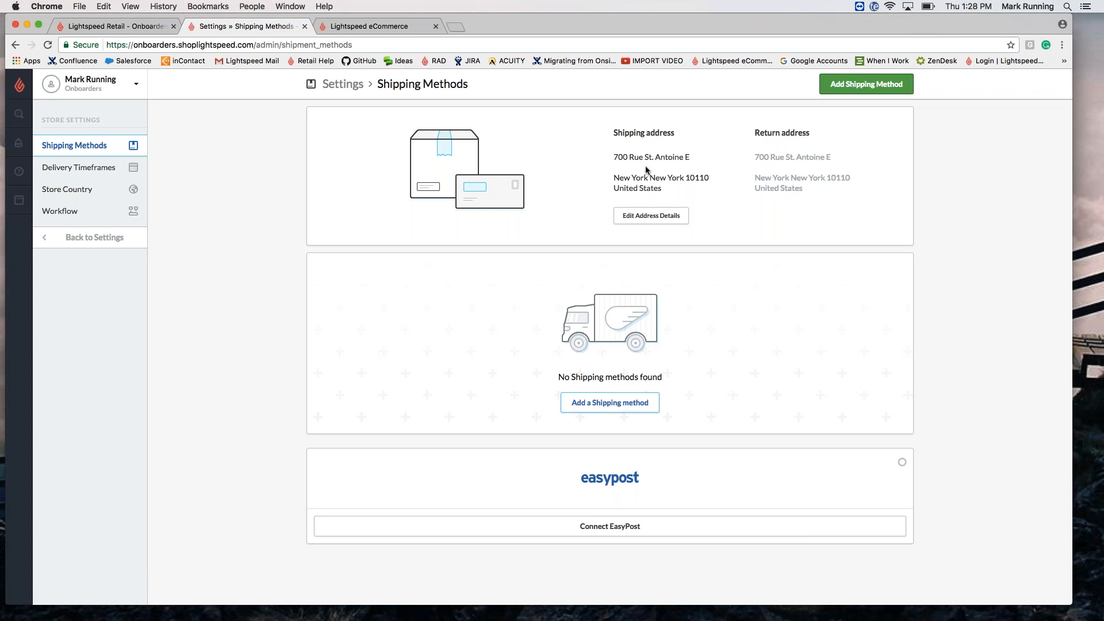
Step: Add a 'Store Pick up' shipping method of type Store Pickup and open its edit page
{"action": "left_click", "coordinate": [607, 404]}
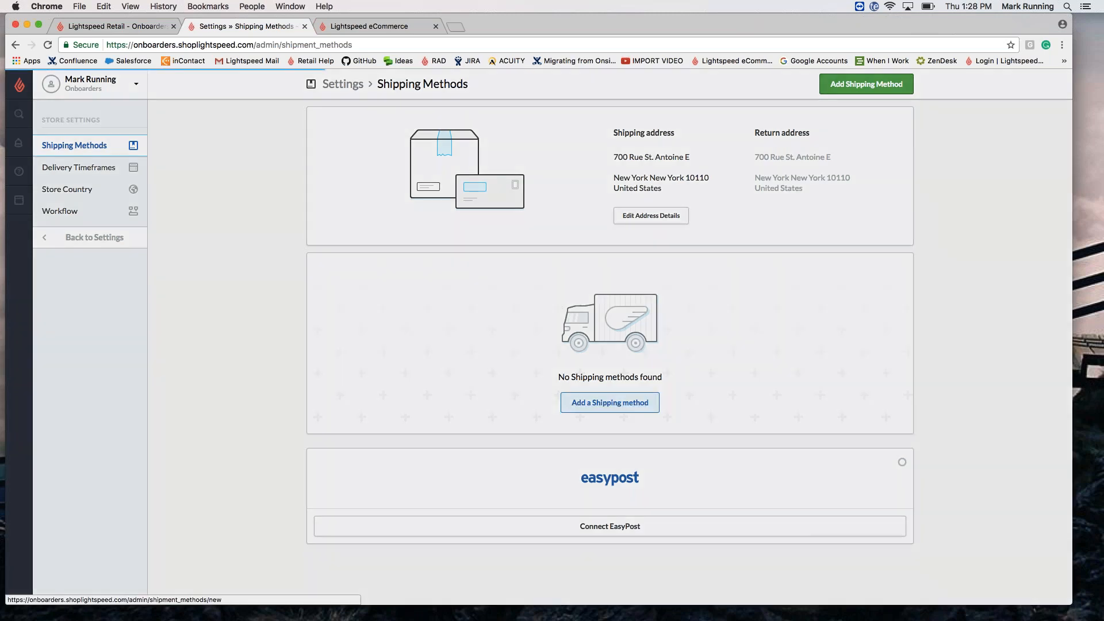
{"action": "type", "text": "Store Pick up"}
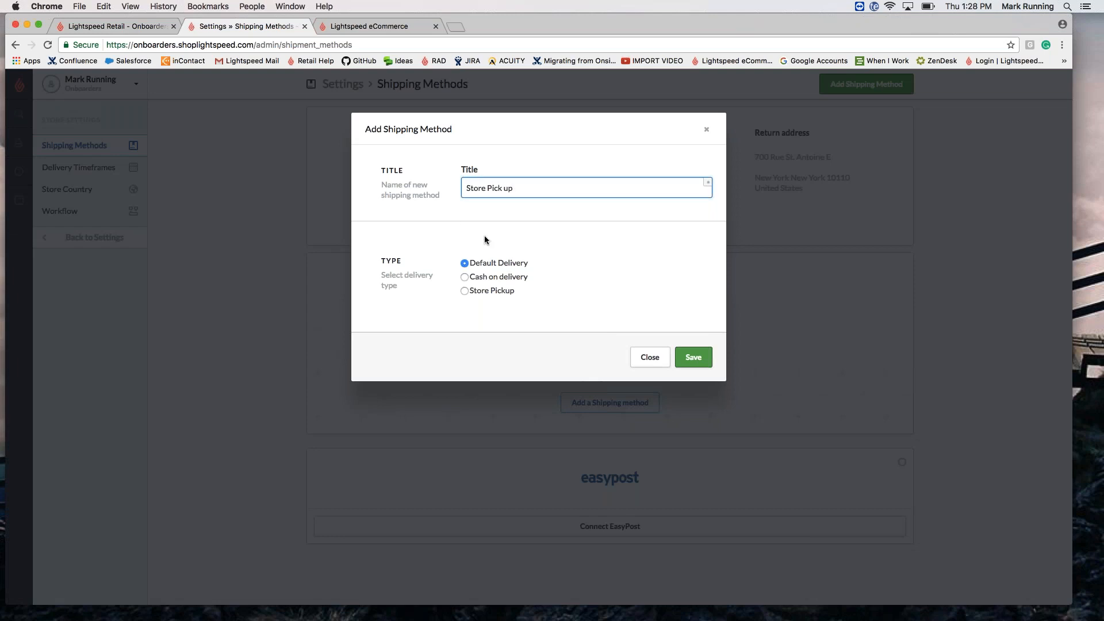
{"action": "left_click", "coordinate": [469, 291]}
{"action": "left_click", "coordinate": [693, 357]}
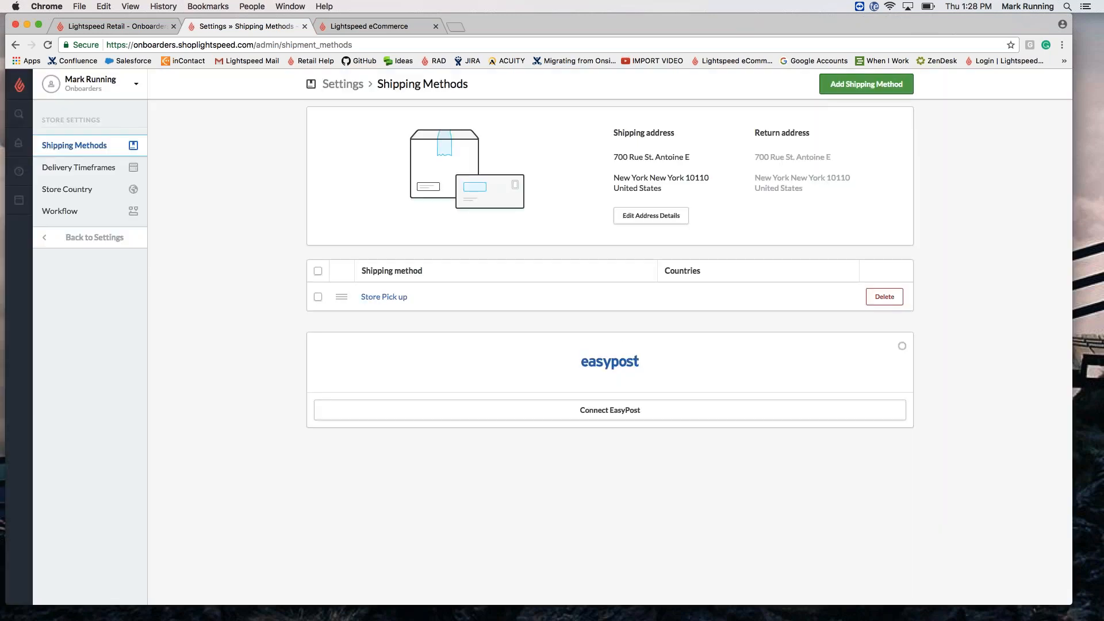
{"action": "left_click", "coordinate": [401, 296]}
{"action": "left_click", "coordinate": [537, 207]}
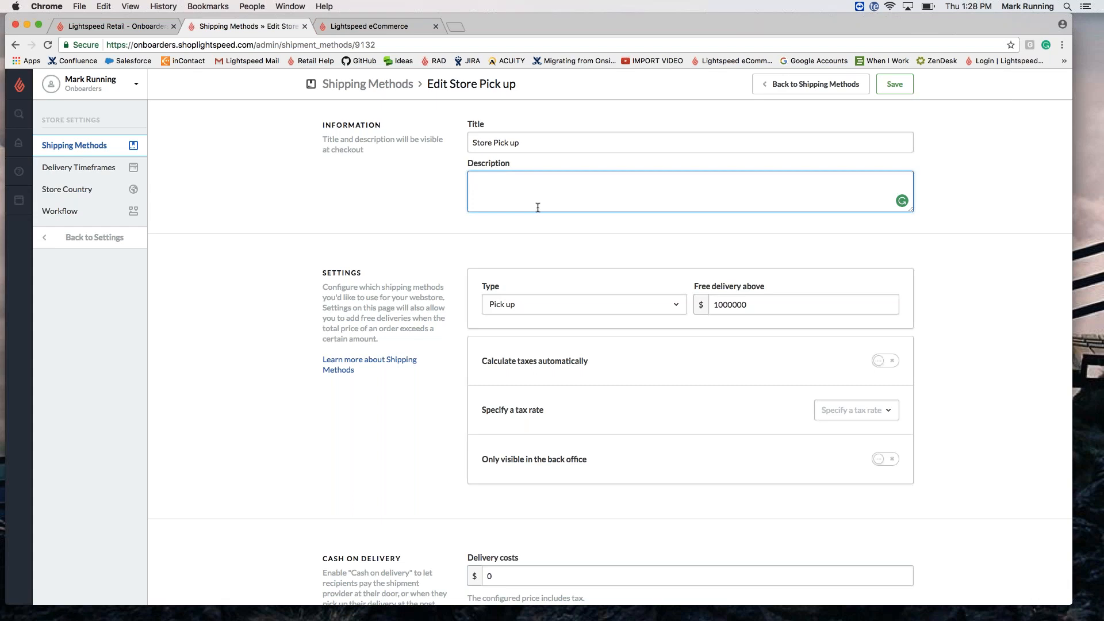
Step: Write the method description 'Come into Onboarders at'
{"action": "type", "text": "Come into o"}
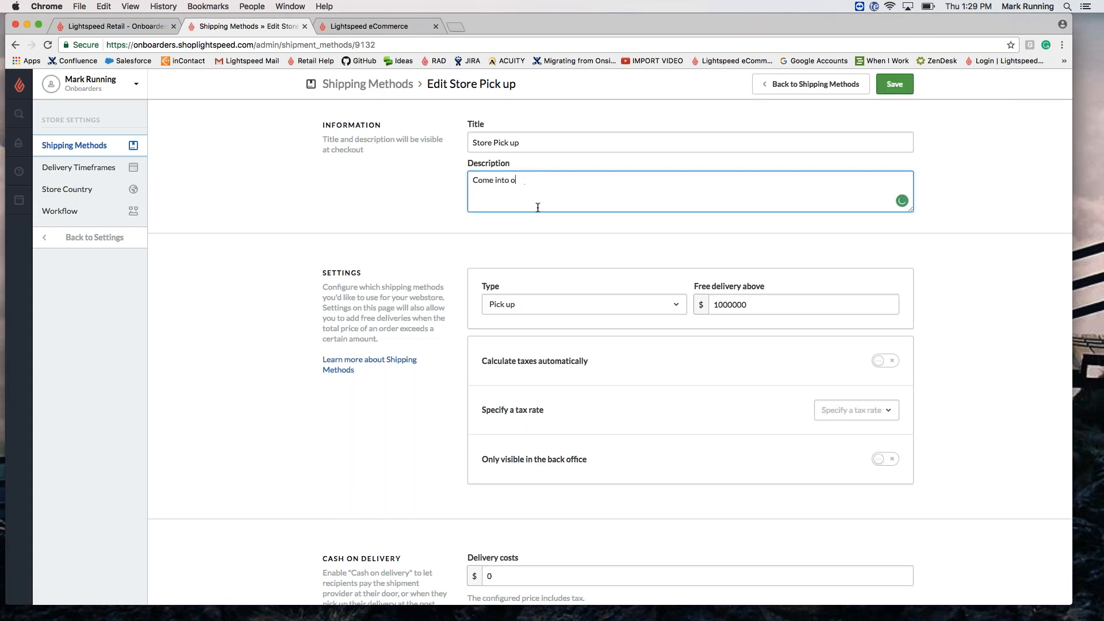
{"action": "key", "text": "BackSpace"}
{"action": "type", "text": "Onboarders at"}
Step: Change Free delivery above from 1000000 to 0
{"action": "left_click", "coordinate": [752, 302]}
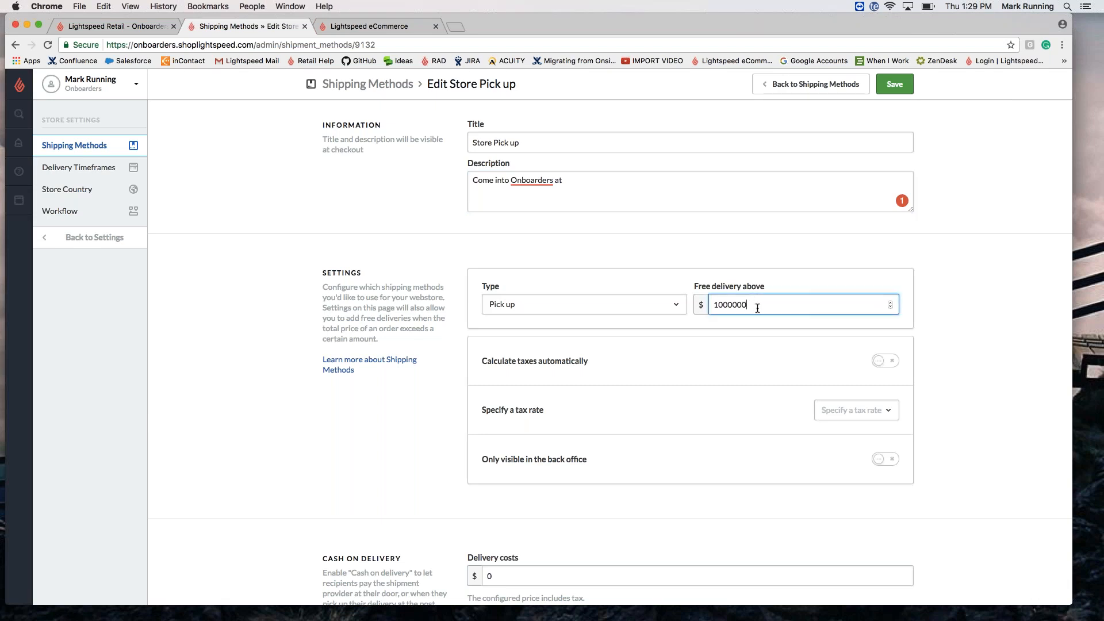
{"action": "key", "text": "super+a"}
{"action": "type", "text": "0"}
{"action": "scroll", "coordinate": [765, 362], "scroll_direction": "down", "scroll_amount": 5}
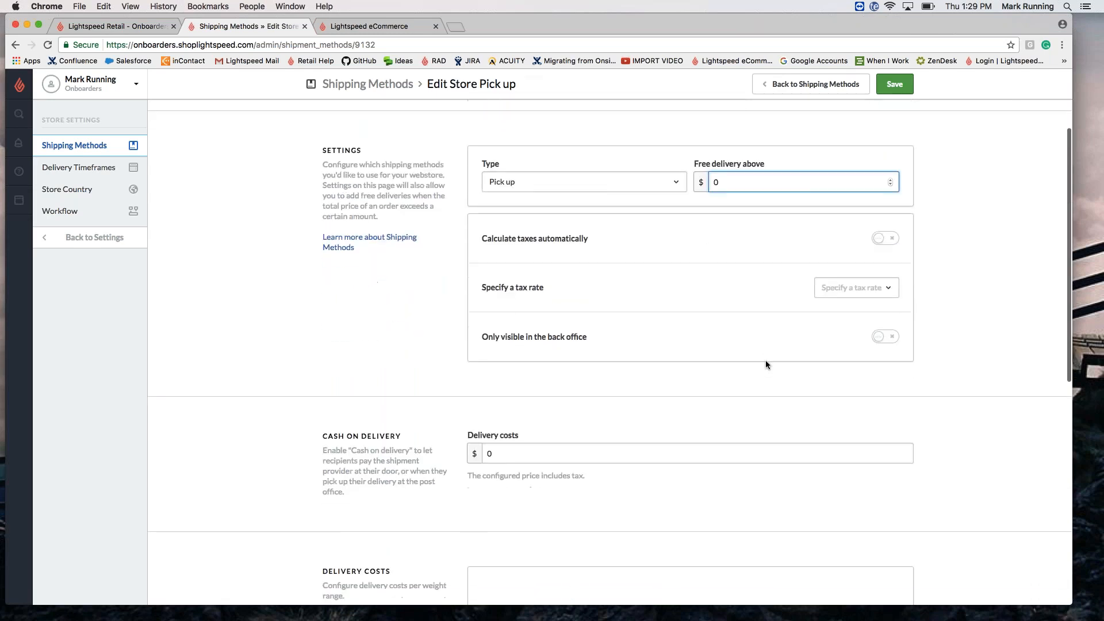
{"action": "scroll", "coordinate": [764, 362], "scroll_direction": "down", "scroll_amount": 5}
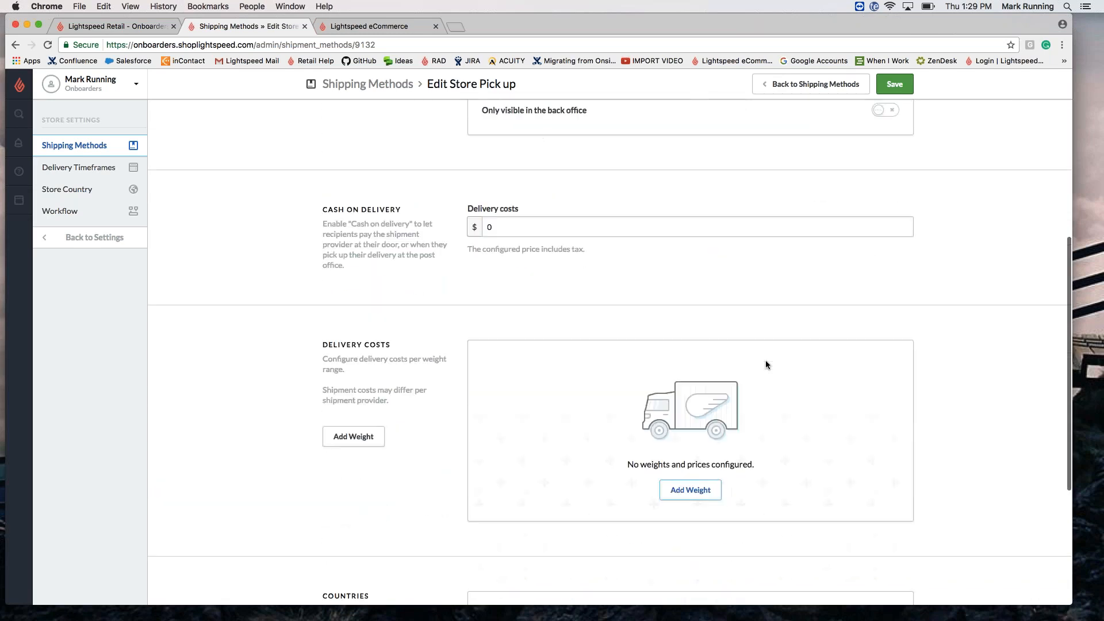
{"action": "left_click", "coordinate": [369, 442]}
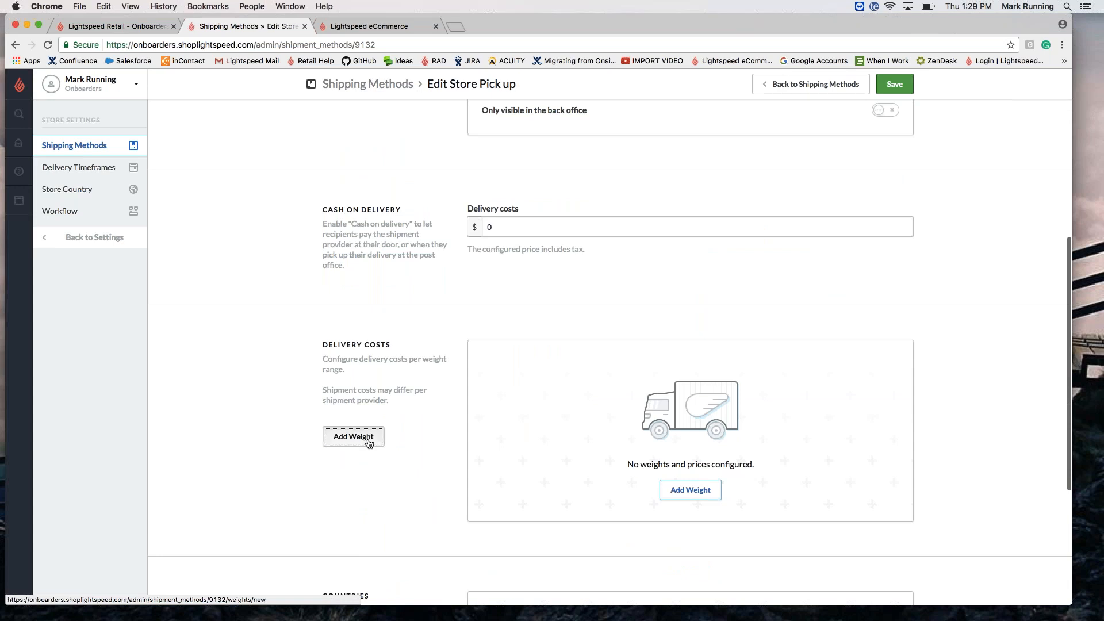
{"action": "left_click", "coordinate": [446, 184]}
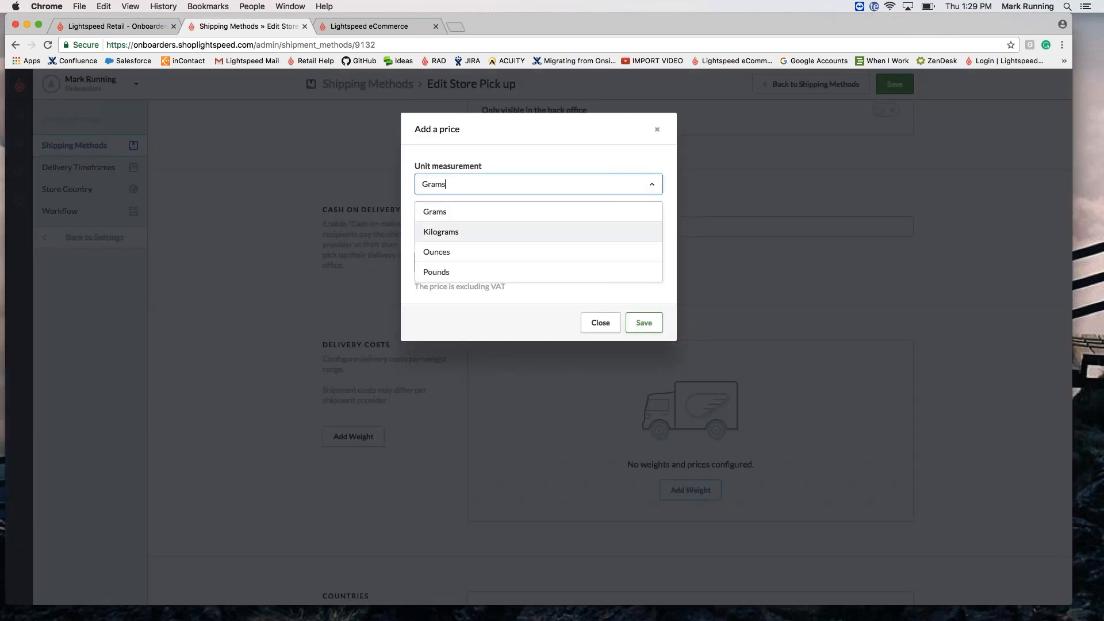
{"action": "left_click", "coordinate": [445, 269]}
{"action": "left_click", "coordinate": [444, 217]}
{"action": "type", "text": "0"}
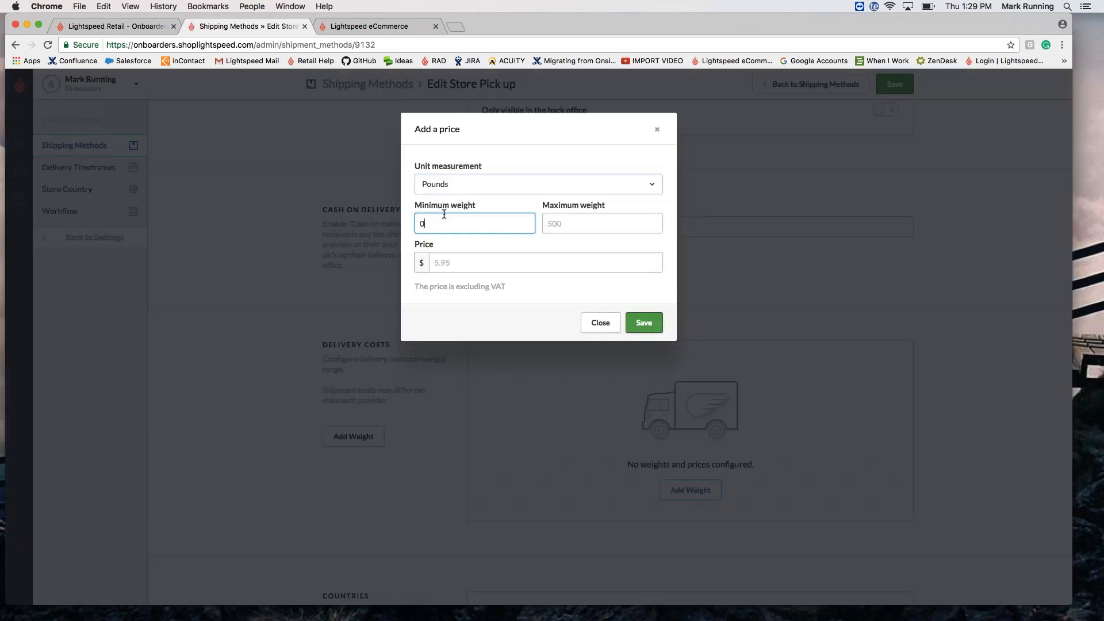
{"action": "left_click", "coordinate": [556, 219]}
{"action": "type", "text": "9999999999"}
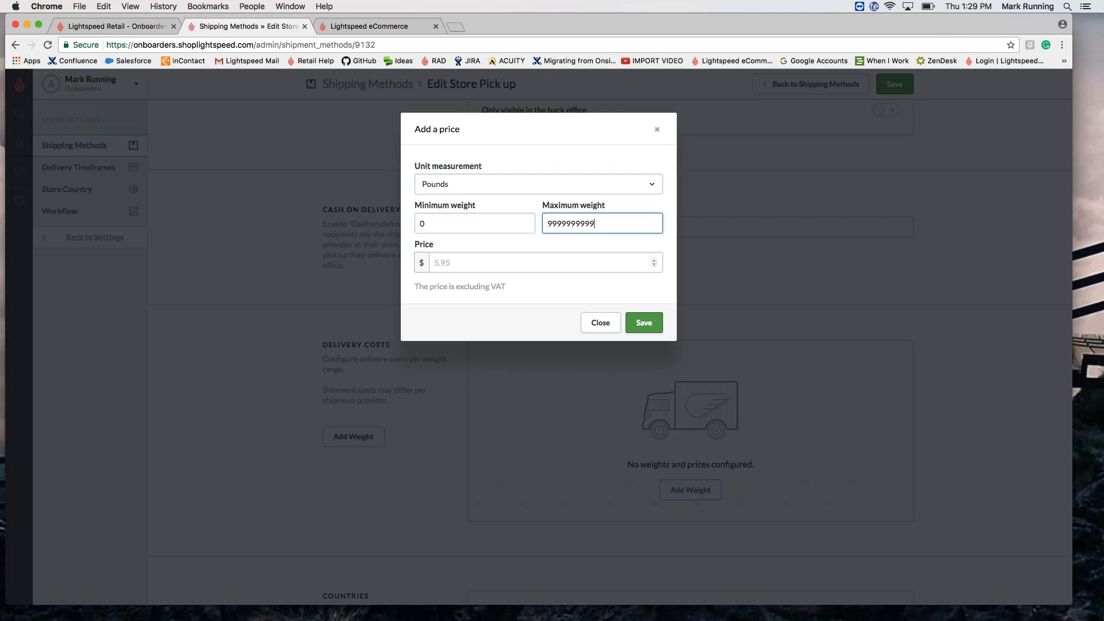
{"action": "left_click", "coordinate": [468, 261]}
{"action": "type", "text": "0"}
{"action": "key", "text": "Return"}
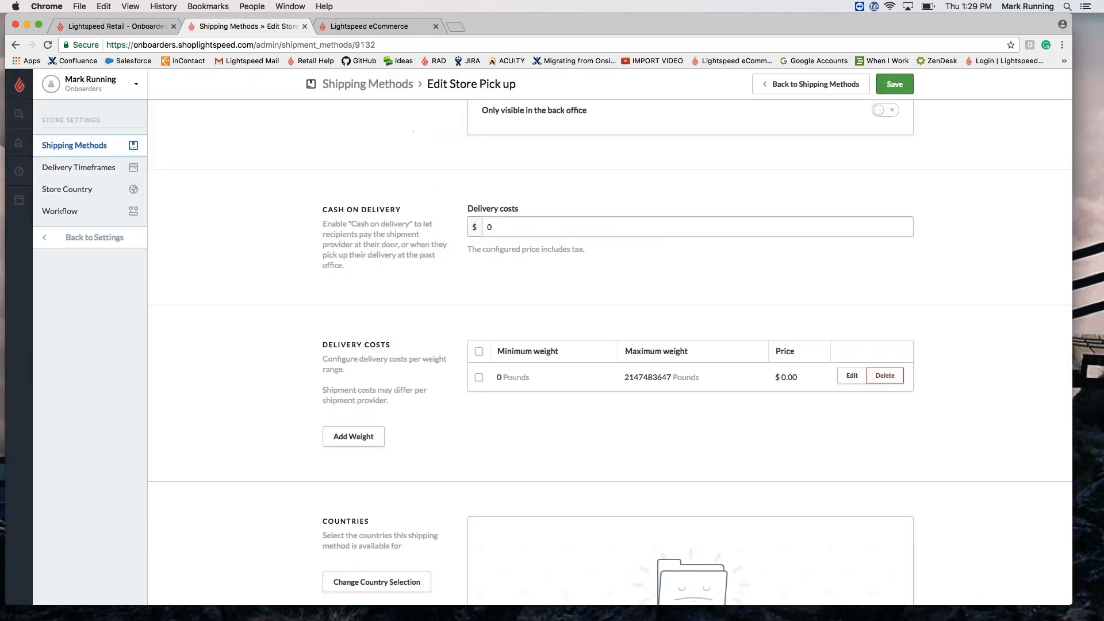
{"action": "scroll", "coordinate": [609, 345], "scroll_direction": "down", "scroll_amount": 5}
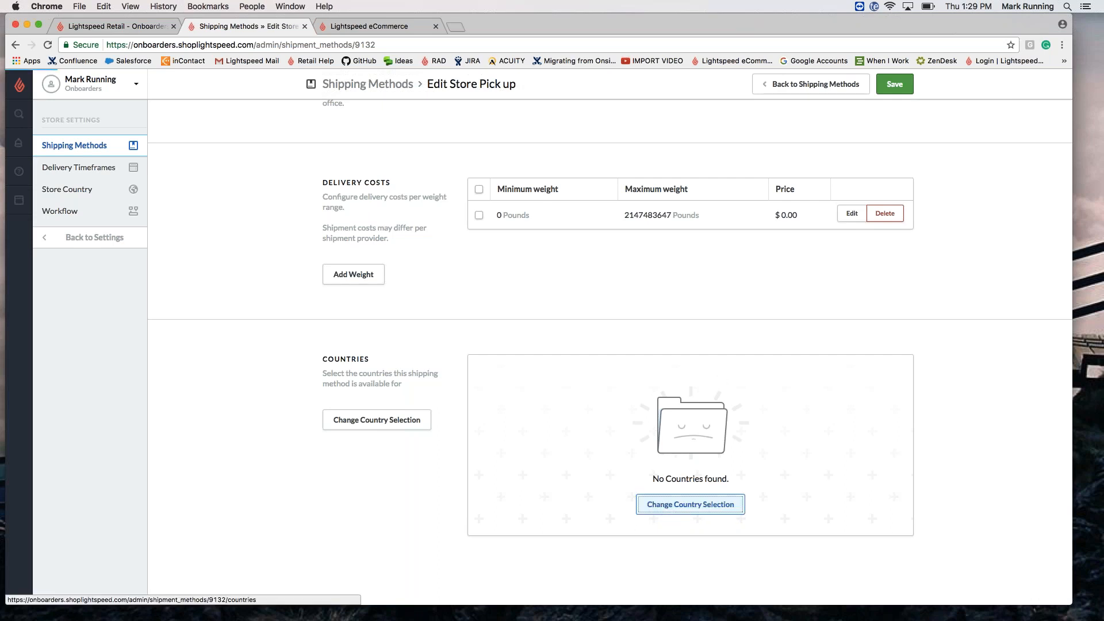
Step: Tick United States as Store Pick up's country, then save the method back to the list
{"action": "left_click", "coordinate": [689, 504]}
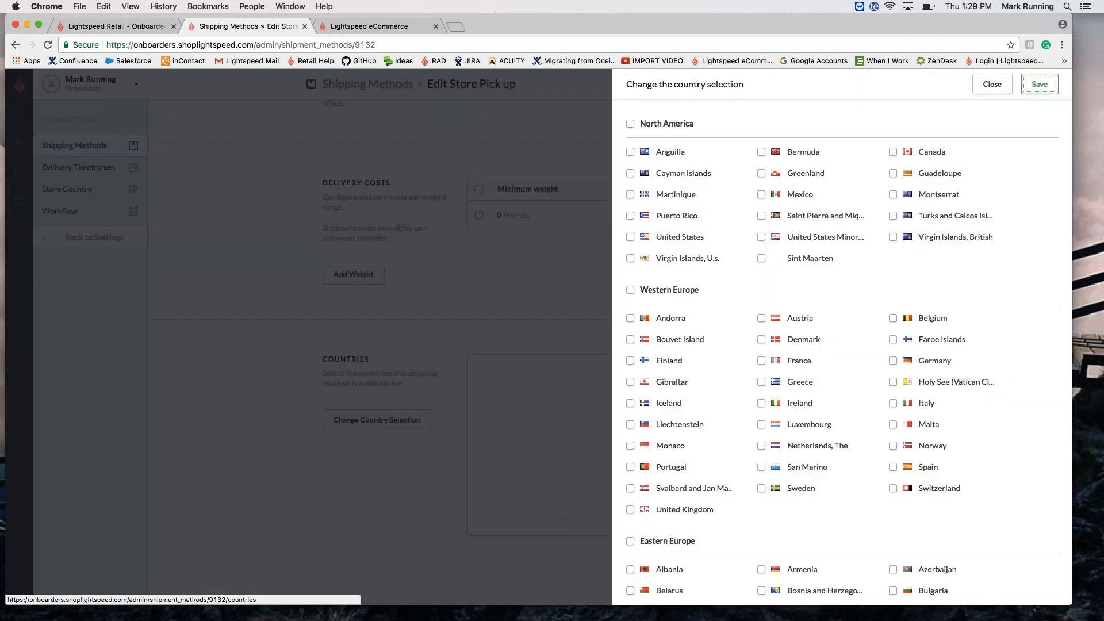
{"action": "left_click", "coordinate": [631, 237]}
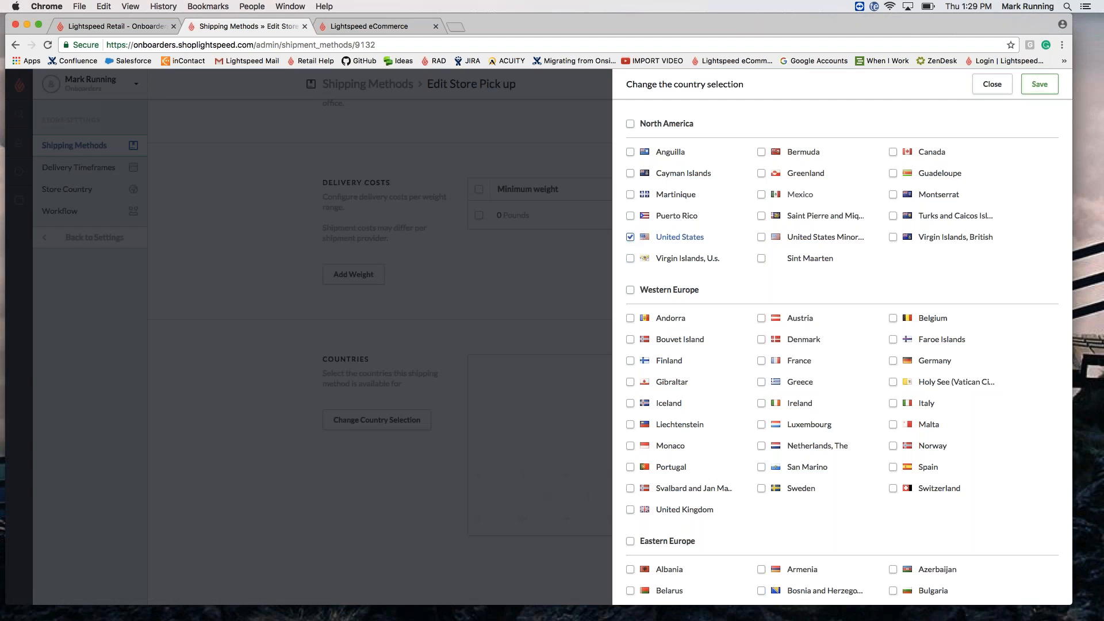
{"action": "left_click", "coordinate": [1038, 85]}
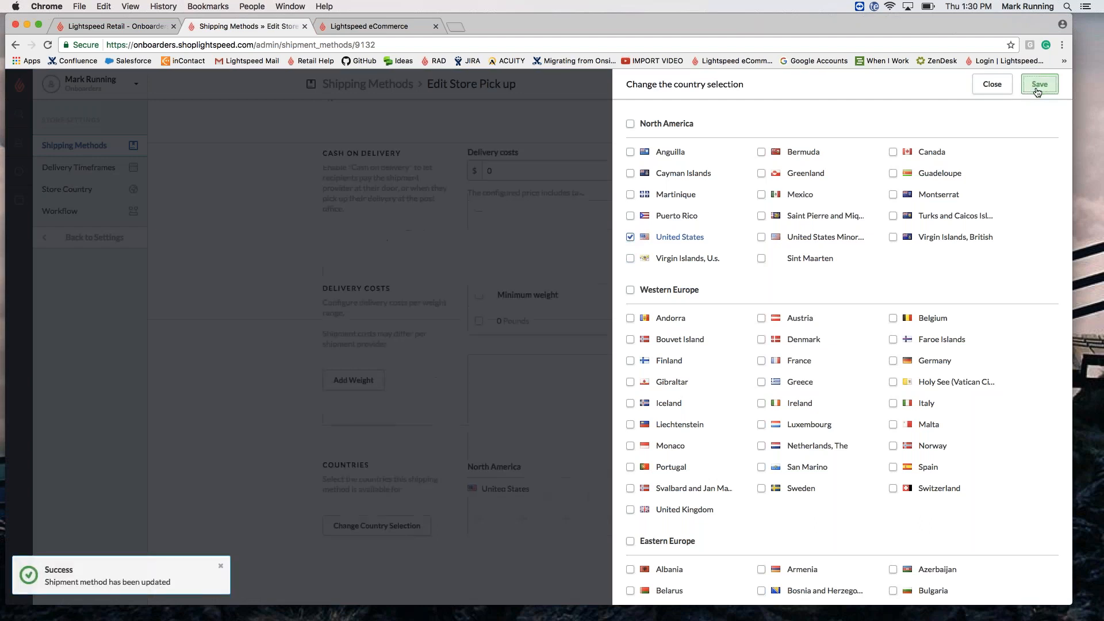
{"action": "scroll", "coordinate": [722, 315], "scroll_direction": "up", "scroll_amount": 7}
{"action": "scroll", "coordinate": [723, 315], "scroll_direction": "down", "scroll_amount": 1}
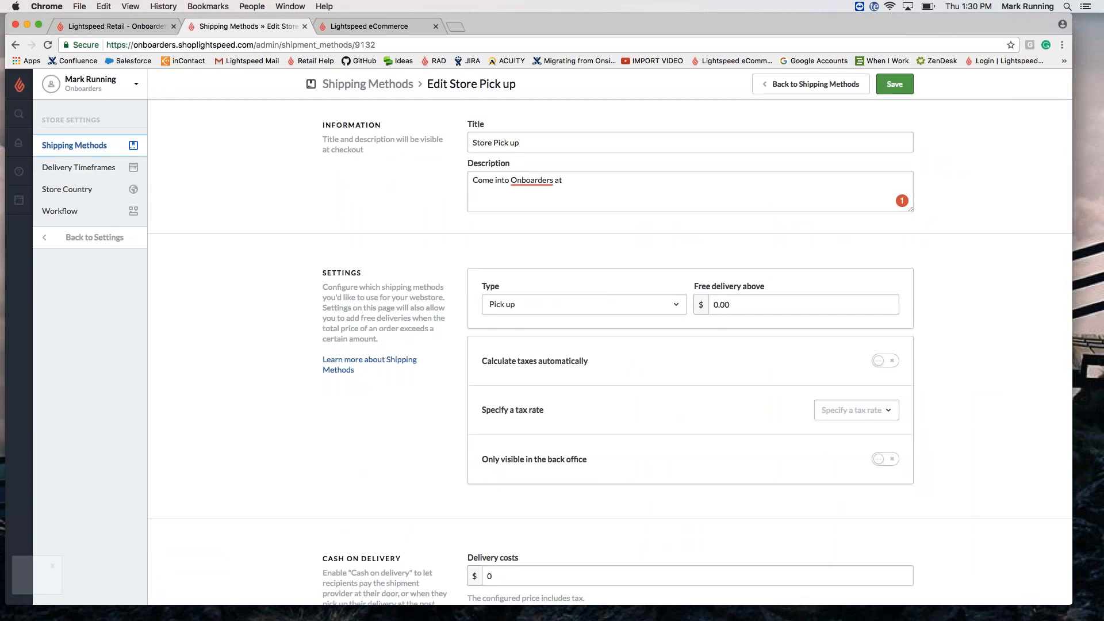
{"action": "left_click", "coordinate": [895, 84]}
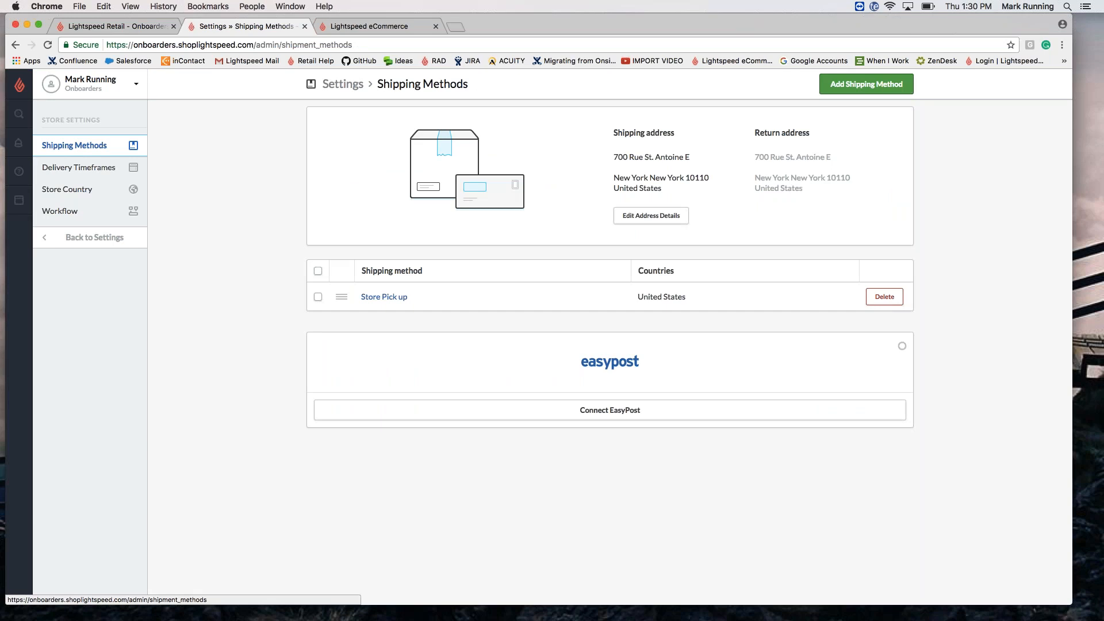
Step: Add a Default Delivery method titled 'Flat Rate Shipping' and open its edit page
{"action": "left_click", "coordinate": [848, 90]}
{"action": "type", "text": "Fl"}
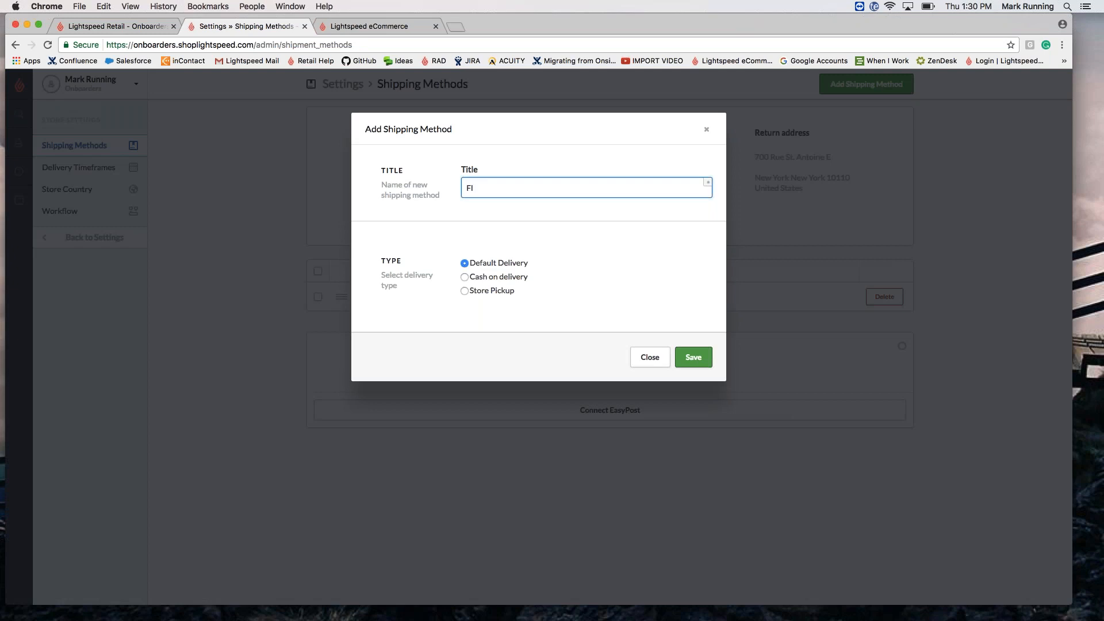
{"action": "type", "text": "at Rate Shipping"}
{"action": "left_click", "coordinate": [692, 357]}
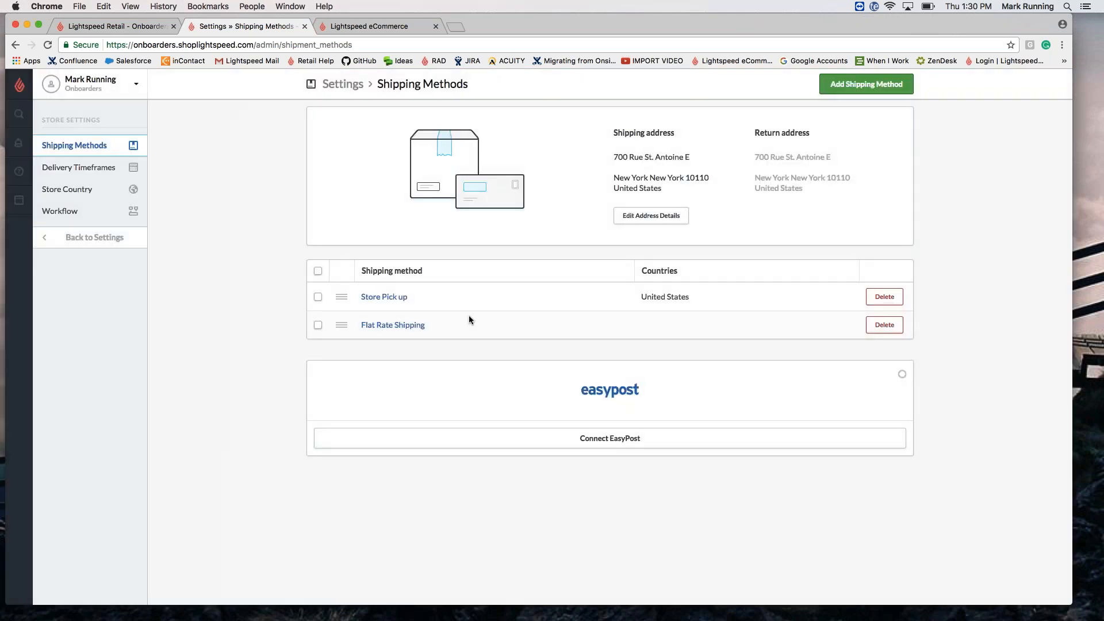
{"action": "left_click", "coordinate": [384, 325]}
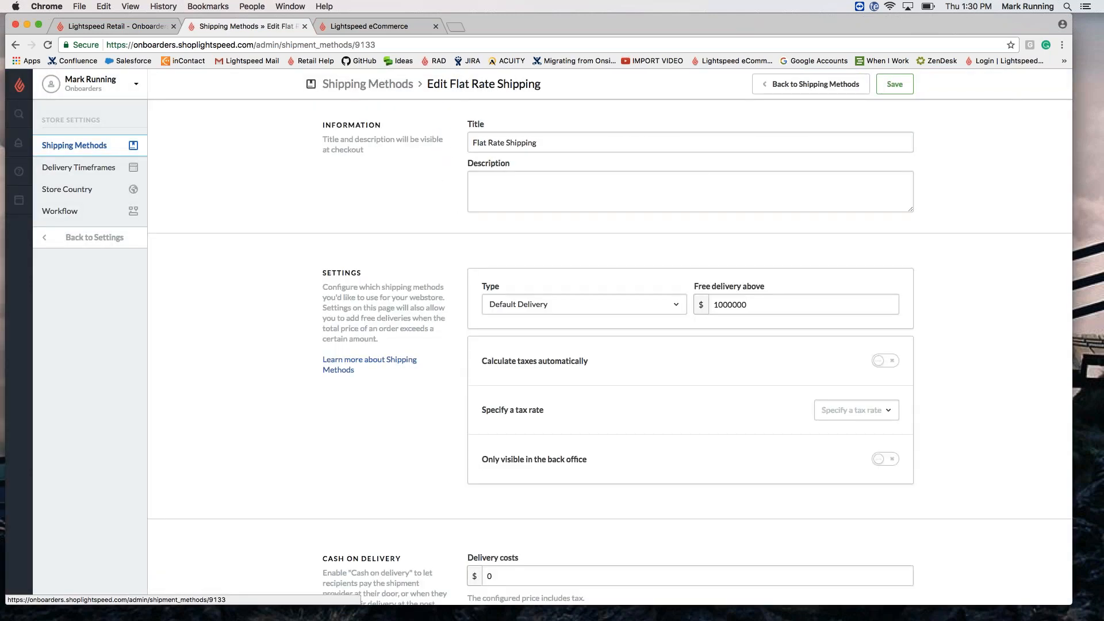
Step: Change Flat Rate Shipping's free-delivery threshold from 1000000 to 250 and save
{"action": "left_click", "coordinate": [541, 197]}
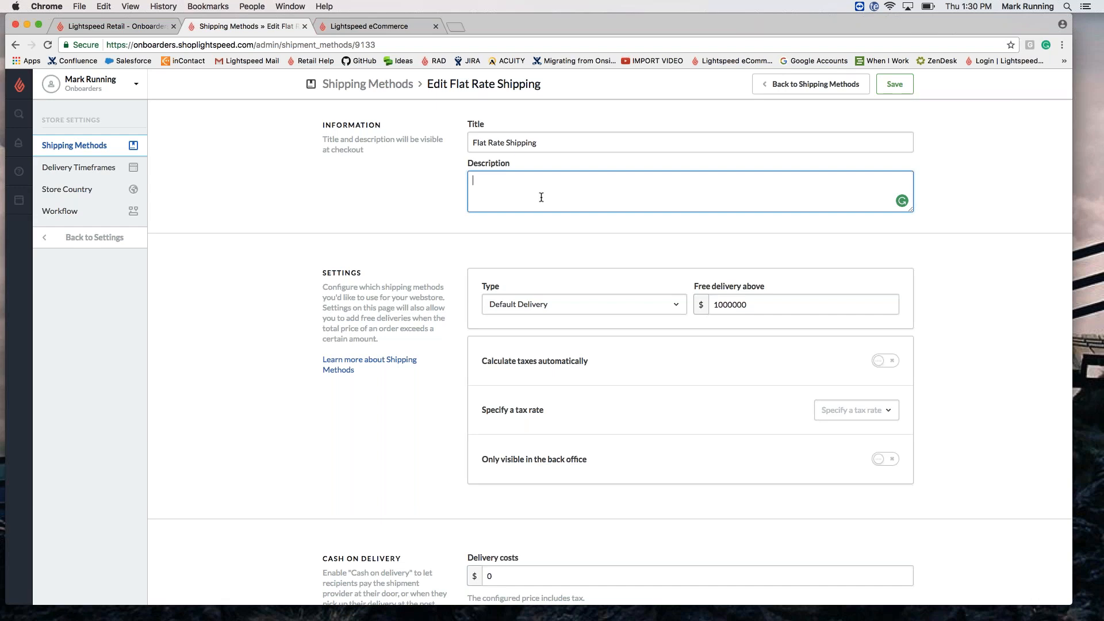
{"action": "left_click", "coordinate": [766, 300]}
{"action": "key", "text": "super+a"}
{"action": "key", "text": "BackSpace"}
{"action": "type", "text": "250"}
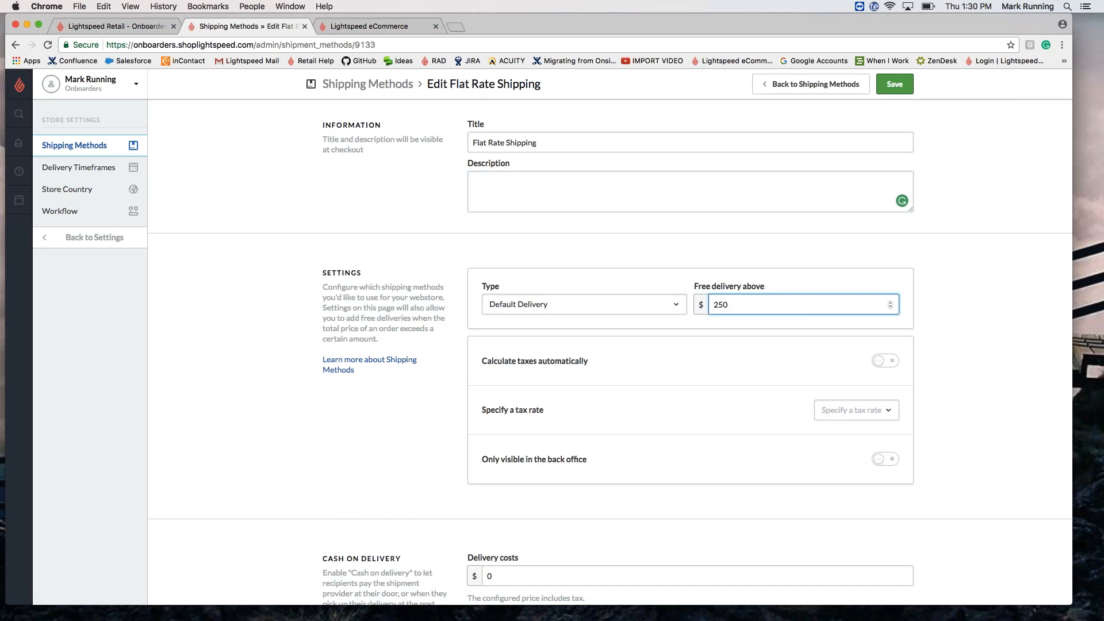
{"action": "left_click", "coordinate": [1003, 250]}
{"action": "left_click", "coordinate": [895, 86]}
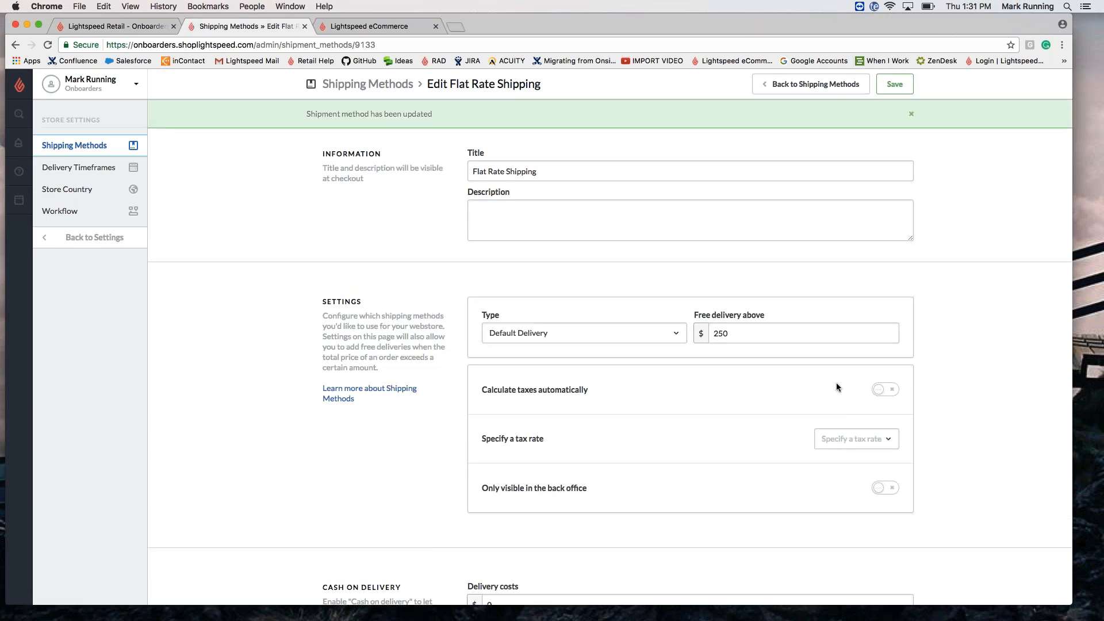
Step: Switch on Calculate taxes automatically for Flat Rate Shipping
{"action": "left_click", "coordinate": [902, 388]}
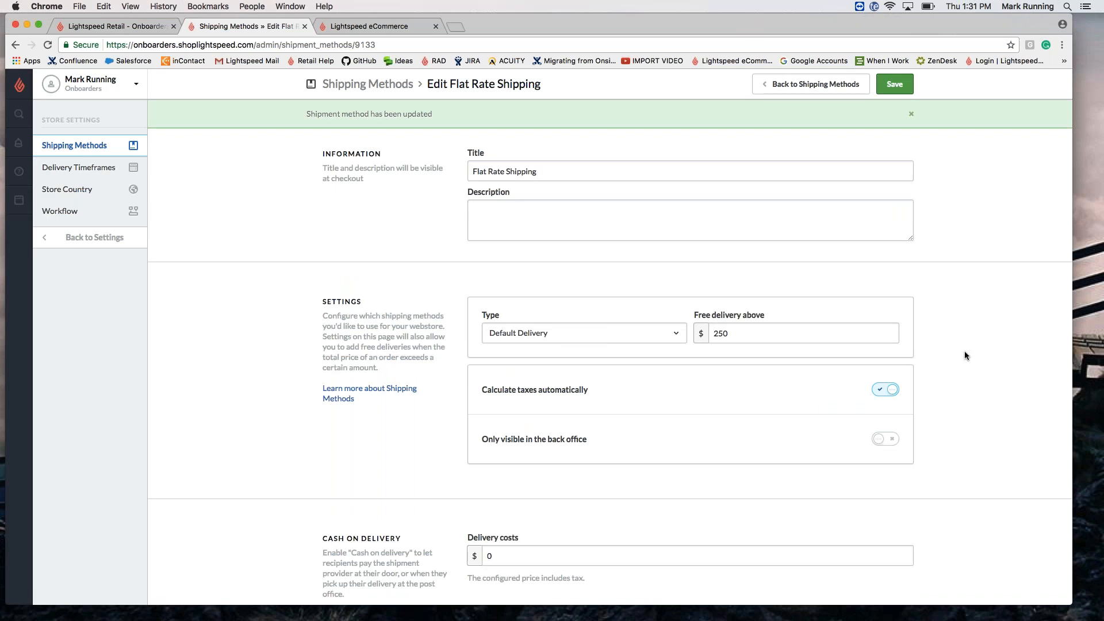
{"action": "scroll", "coordinate": [964, 351], "scroll_direction": "down", "scroll_amount": 1}
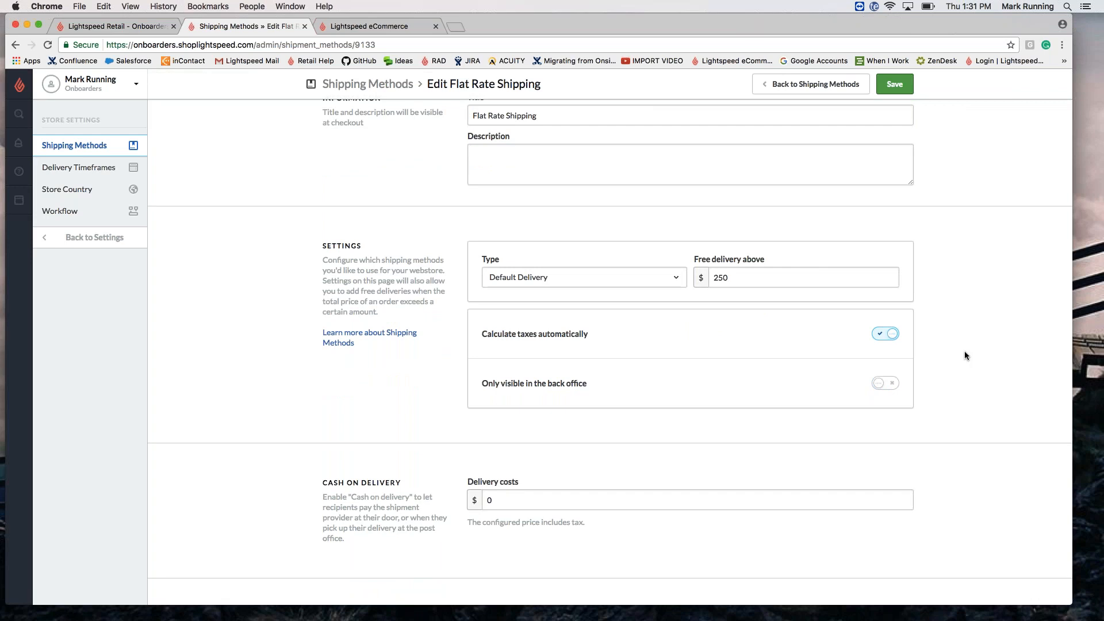
{"action": "scroll", "coordinate": [964, 355], "scroll_direction": "down", "scroll_amount": 5}
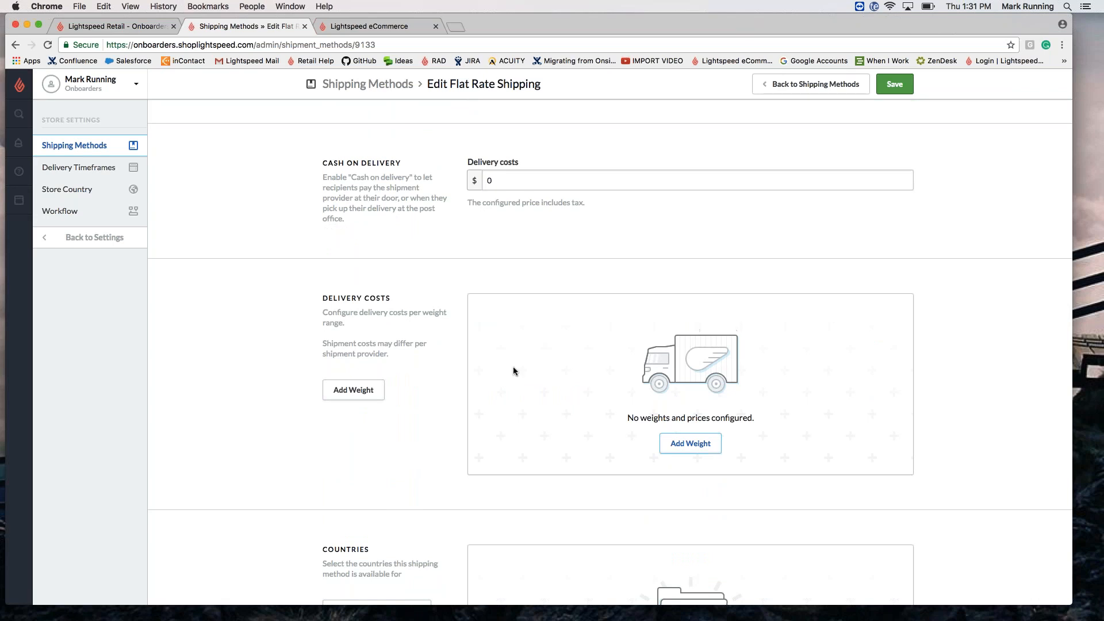
Step: Add a Flat Rate Shipping tier of 0 to 999999999 Pounds priced at $11.25
{"action": "left_click", "coordinate": [345, 395]}
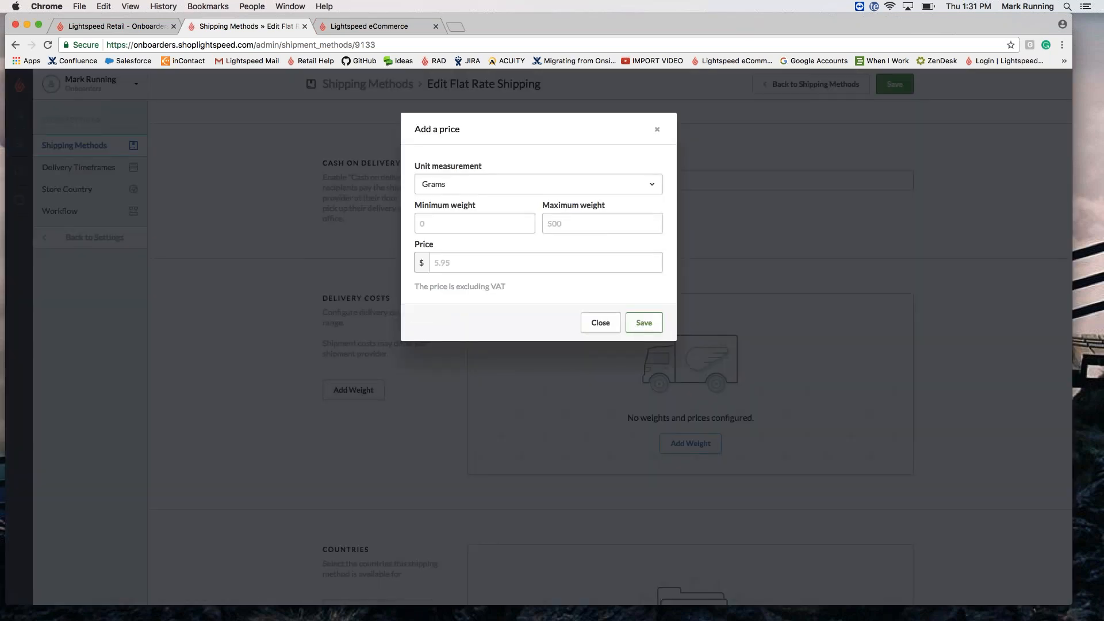
{"action": "left_click", "coordinate": [449, 184]}
{"action": "left_click", "coordinate": [442, 271]}
{"action": "left_click", "coordinate": [450, 227]}
{"action": "type", "text": "0"}
{"action": "key", "text": "Tab"}
{"action": "type", "text": "999999999"}
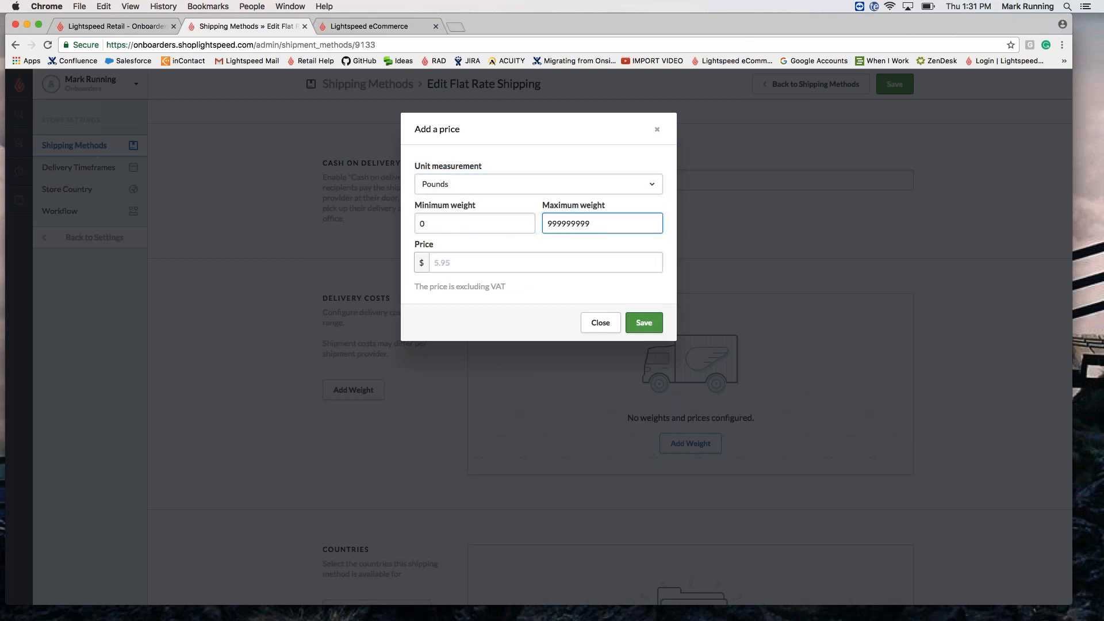
{"action": "left_click", "coordinate": [453, 263]}
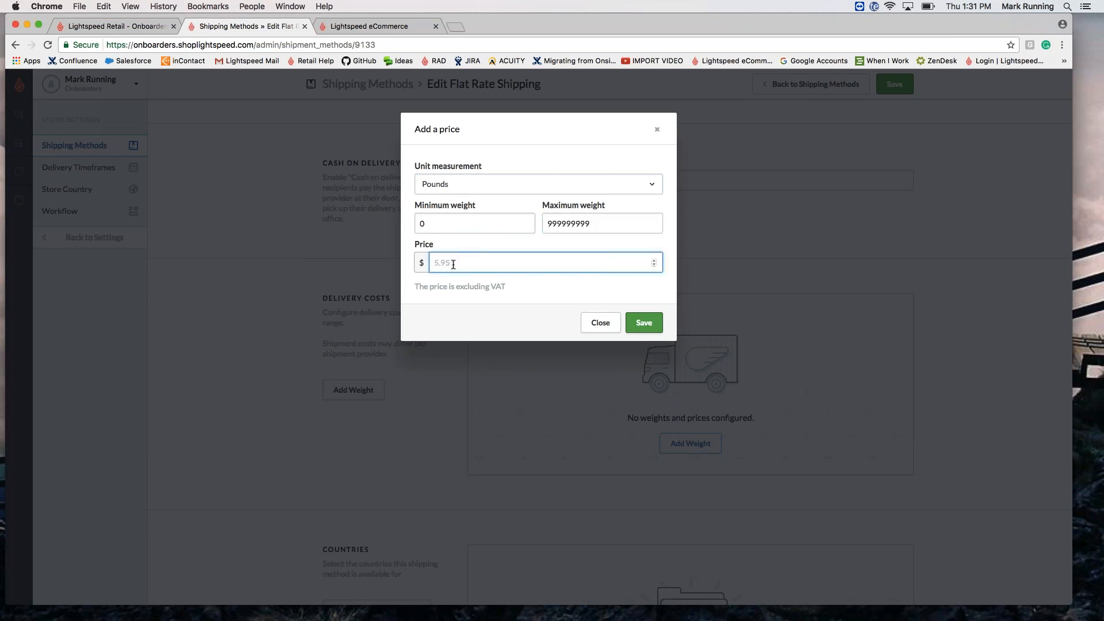
{"action": "type", "text": "11.25"}
{"action": "left_click", "coordinate": [661, 316]}
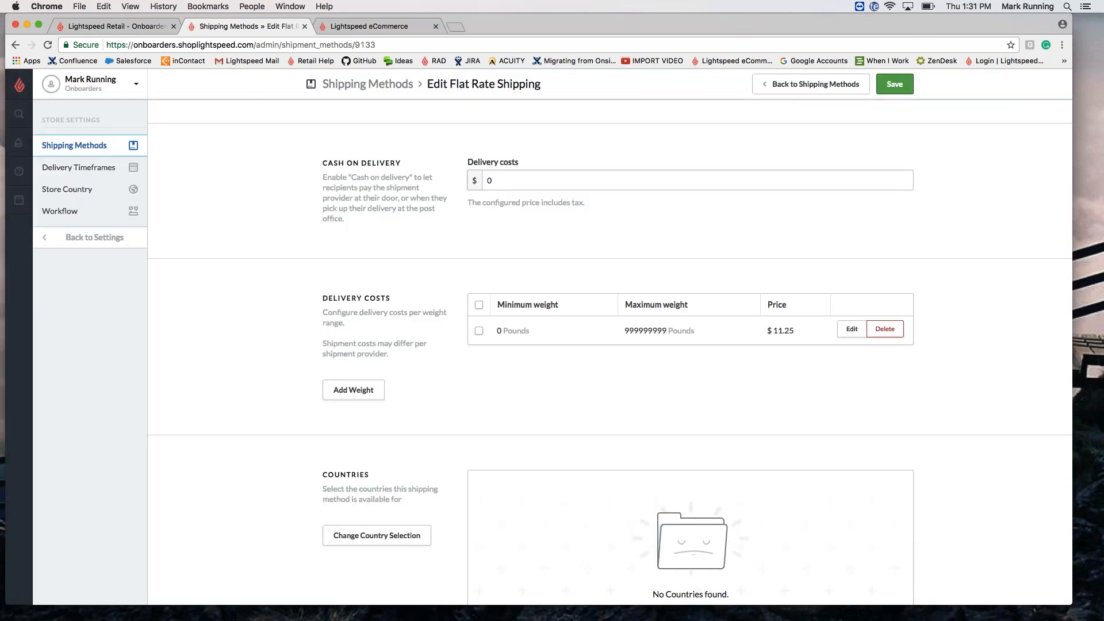
{"action": "scroll", "coordinate": [661, 316], "scroll_direction": "down", "scroll_amount": 3}
Step: Select United States as Flat Rate Shipping's country, save, and go back to Shipping Methods
{"action": "left_click", "coordinate": [690, 505]}
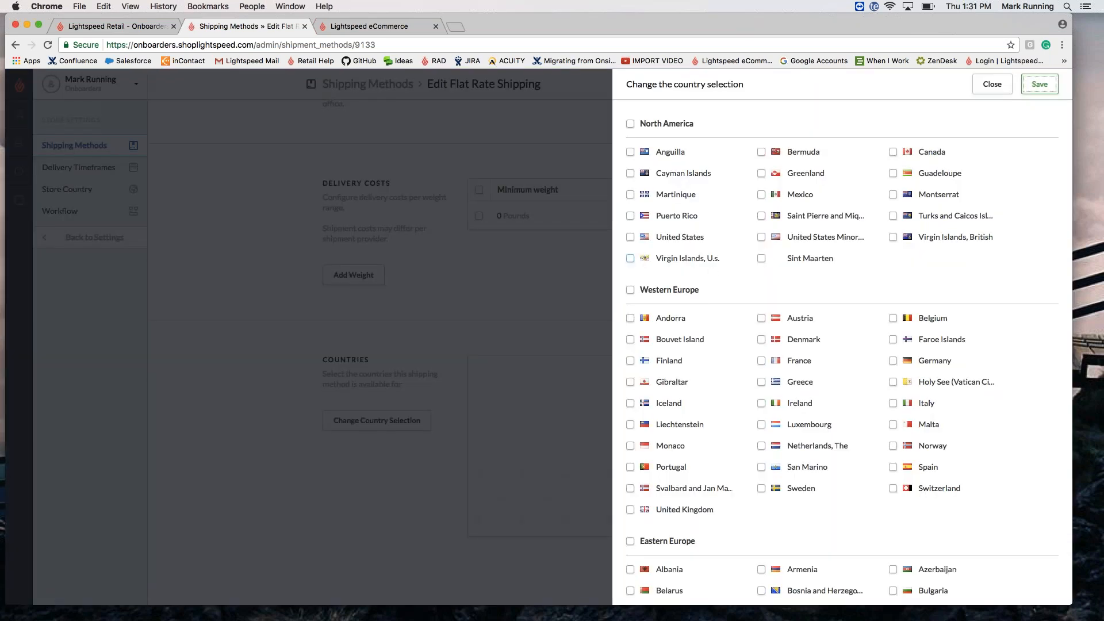
{"action": "left_click", "coordinate": [629, 237]}
{"action": "left_click", "coordinate": [1029, 88]}
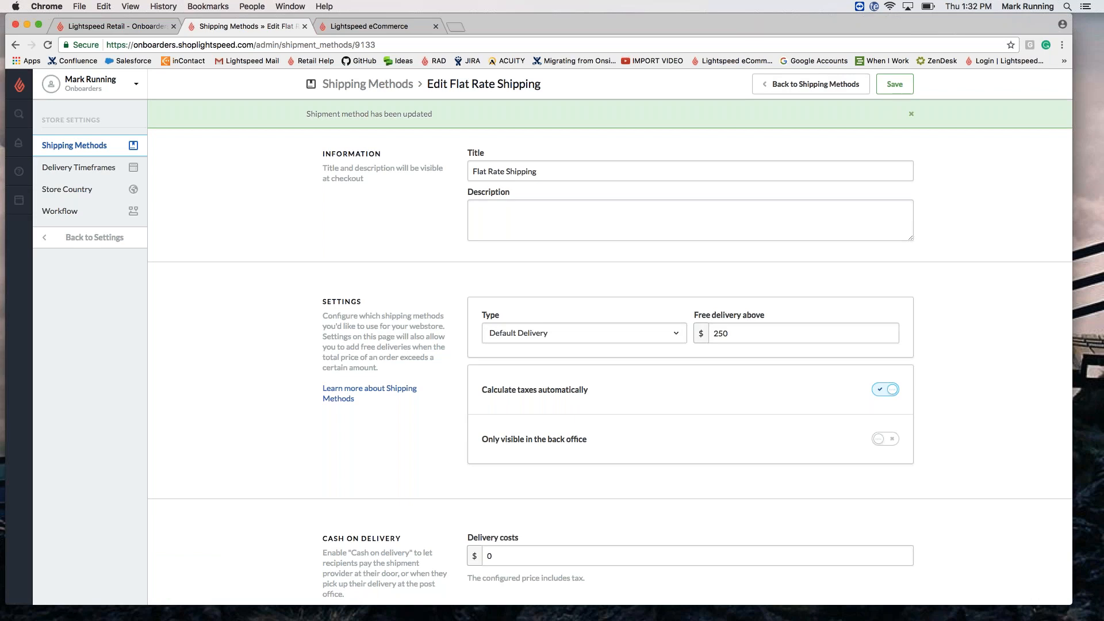
{"action": "left_click", "coordinate": [795, 90]}
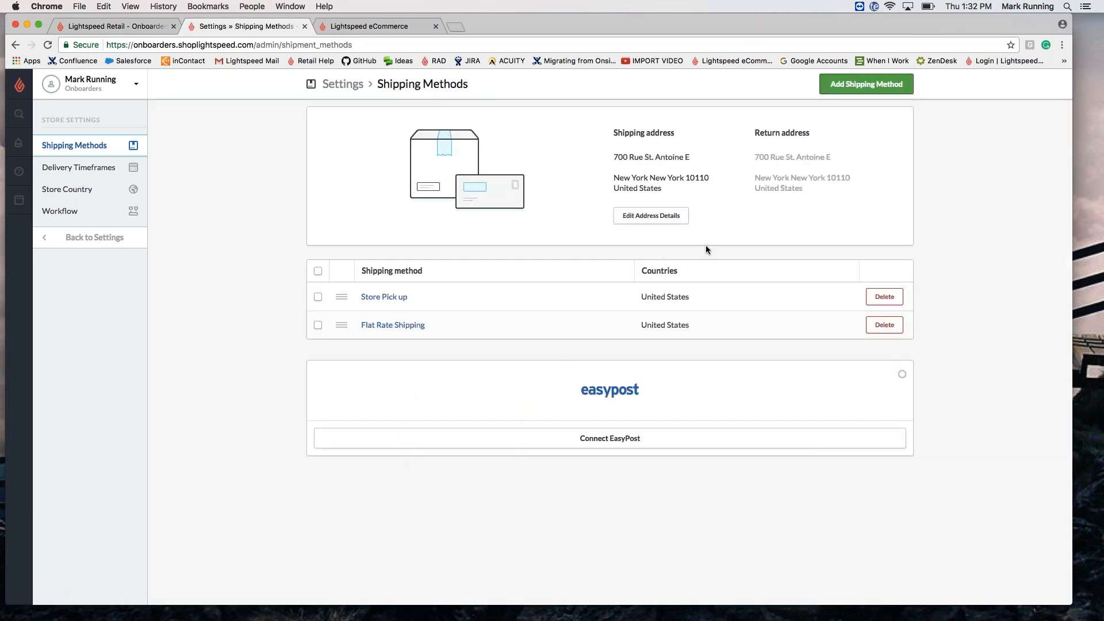
Step: Add a Default Delivery method titled 'Tier-Based' and open its edit page
{"action": "left_click", "coordinate": [866, 84]}
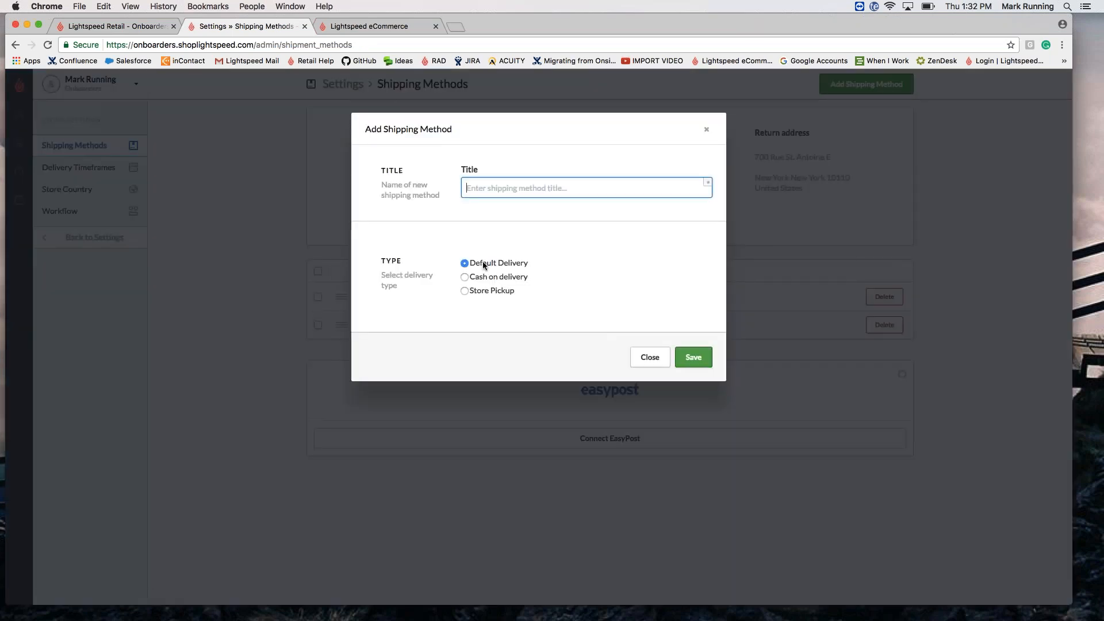
{"action": "type", "text": "Tier-Based"}
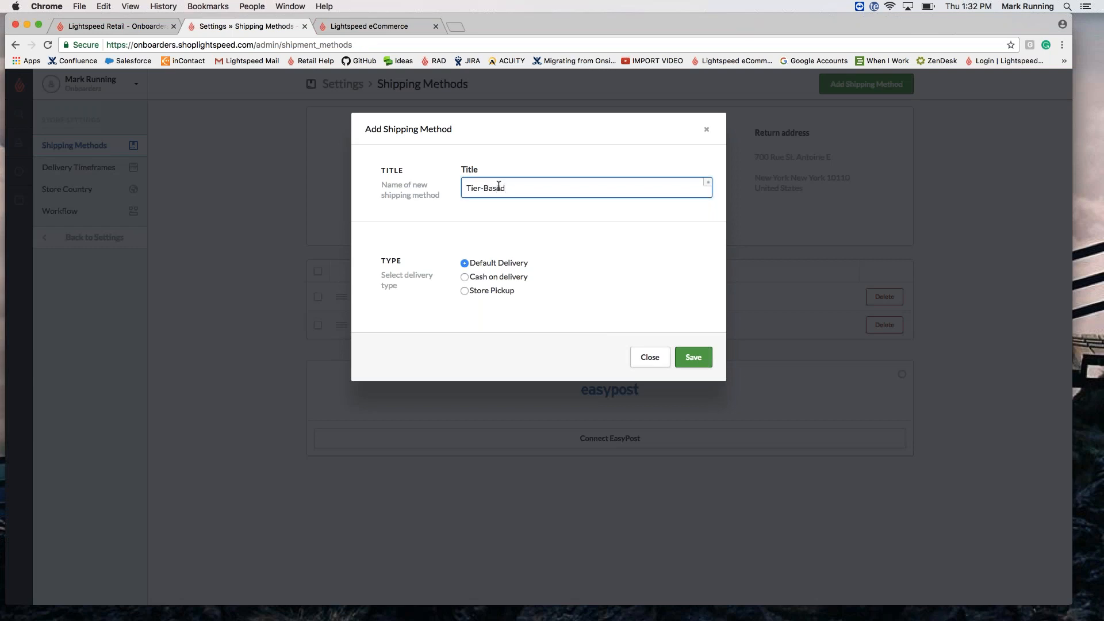
{"action": "left_click", "coordinate": [693, 357]}
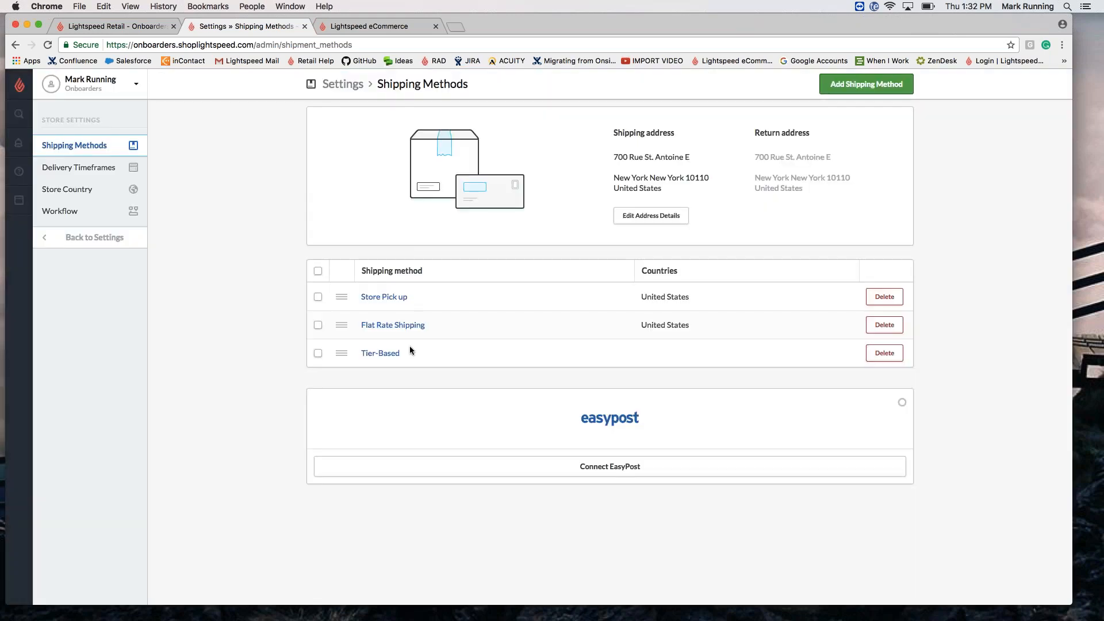
{"action": "left_click", "coordinate": [369, 353]}
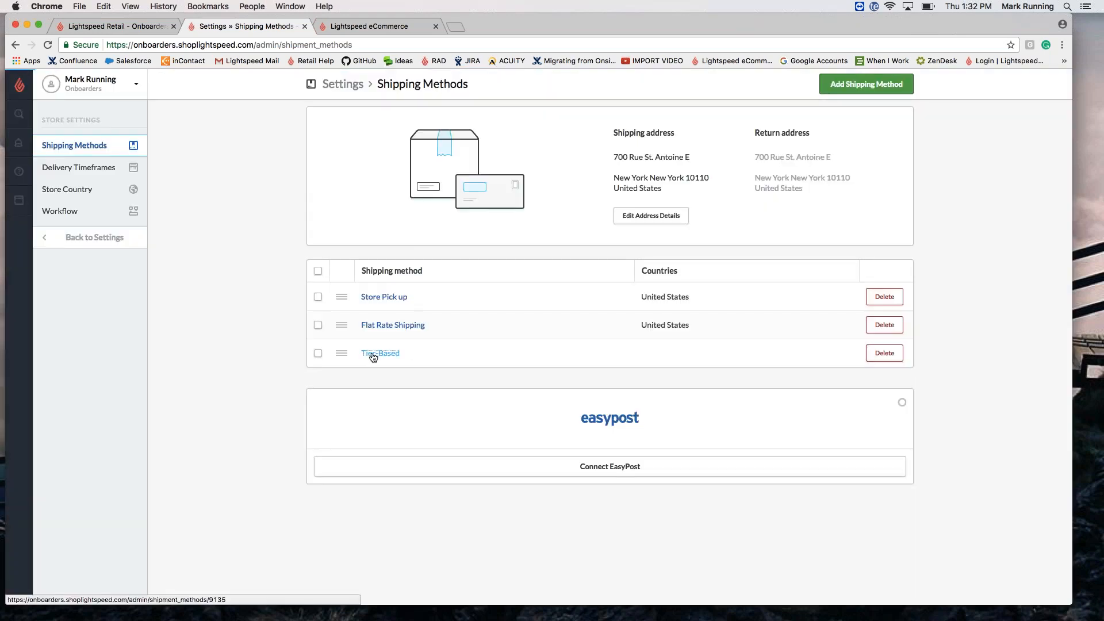
Step: Replace Tier-Based's 1000000 free-delivery threshold with 250.00 and switch on automatic tax calculation
{"action": "left_click", "coordinate": [519, 190]}
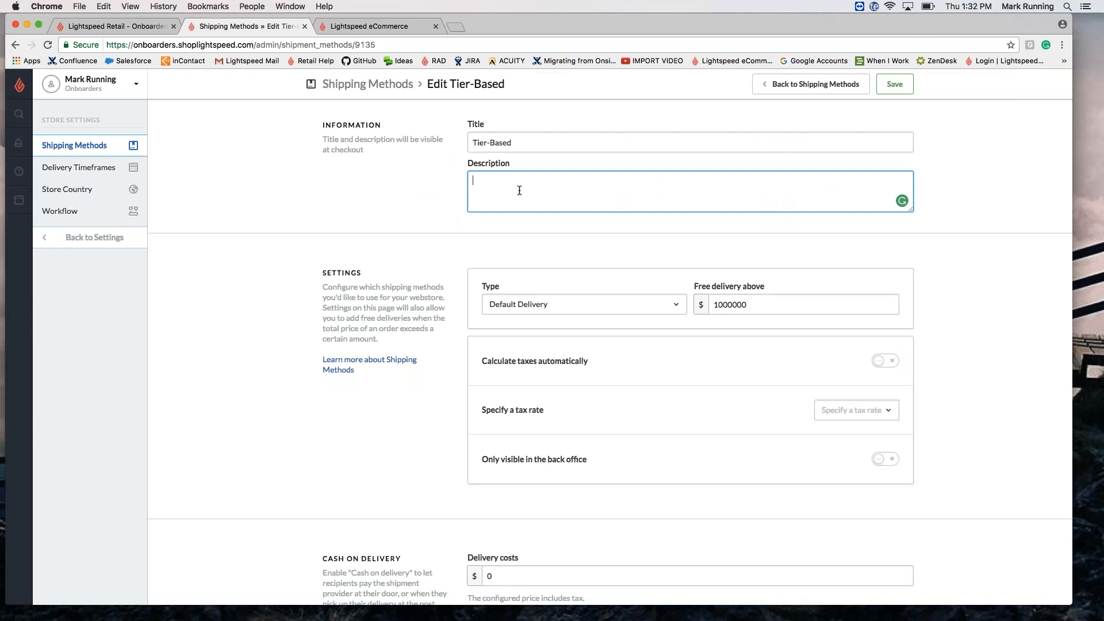
{"action": "left_click", "coordinate": [748, 304]}
{"action": "left_click_drag", "start_coordinate": [750, 303], "coordinate": [704, 291]}
{"action": "type", "text": "250.00"}
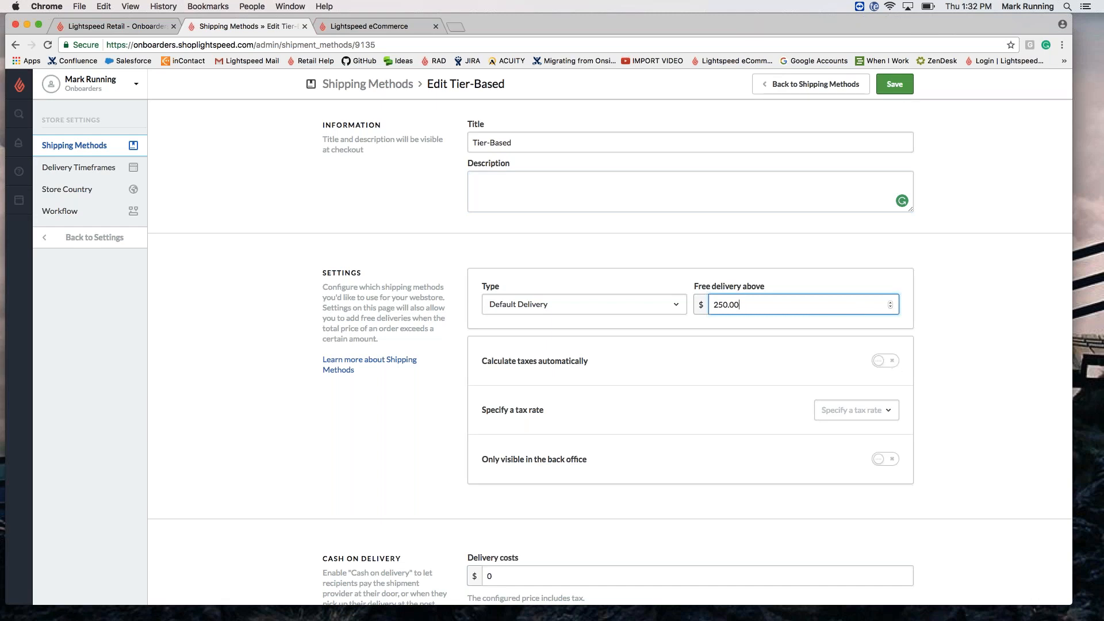
{"action": "left_click", "coordinate": [891, 360]}
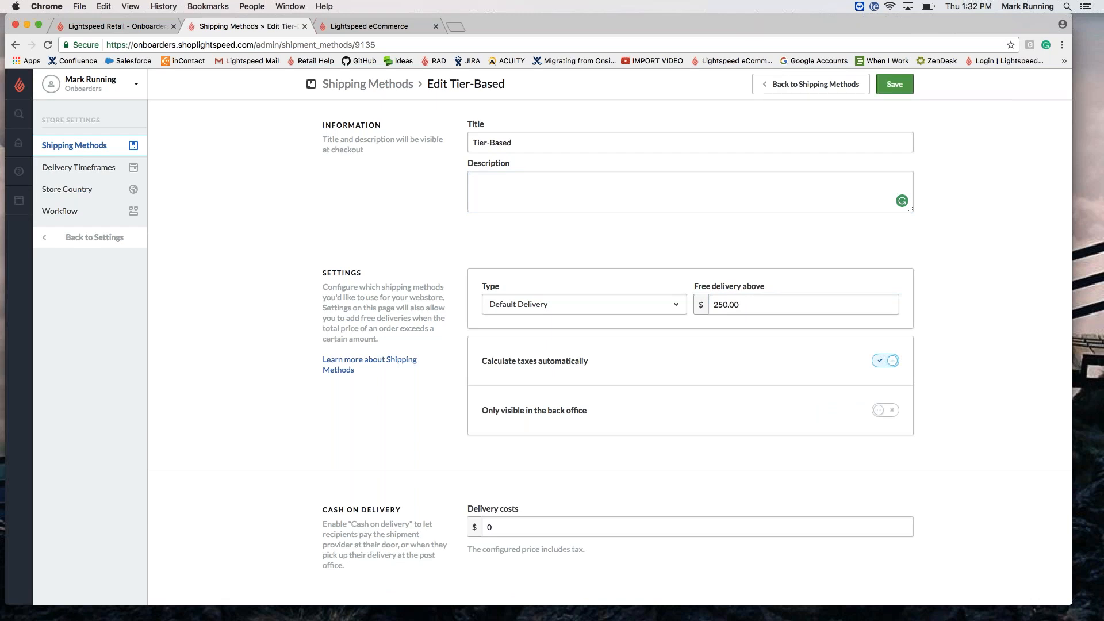
{"action": "scroll", "coordinate": [609, 352], "scroll_direction": "down", "scroll_amount": 6}
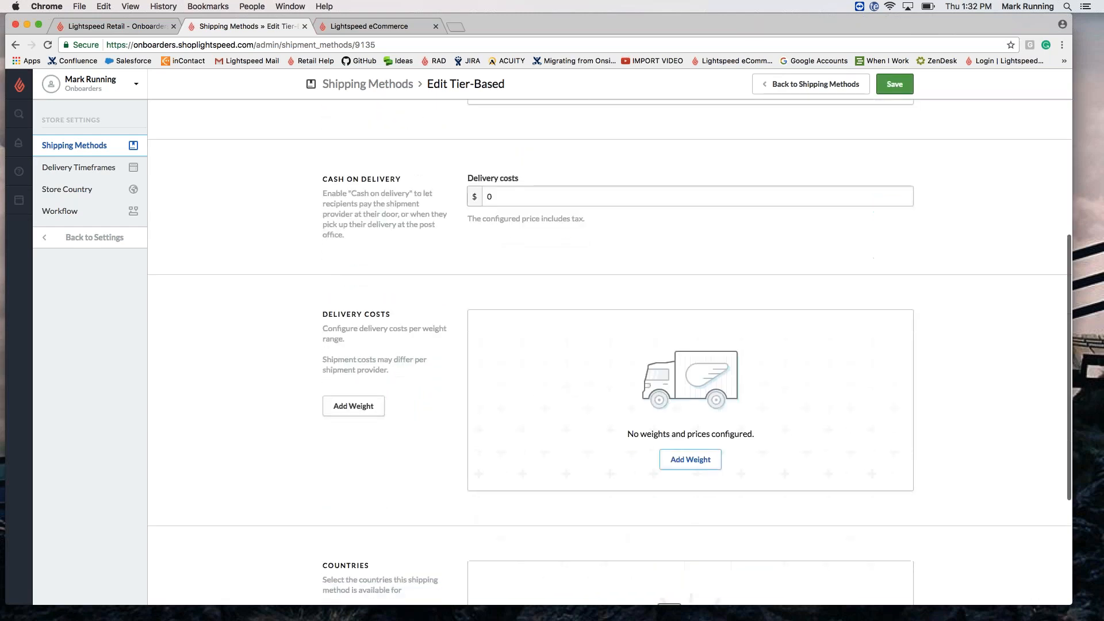
Step: Add a Tier-Based weight tier of 0 to 3 Pounds at $5.95
{"action": "left_click", "coordinate": [358, 409]}
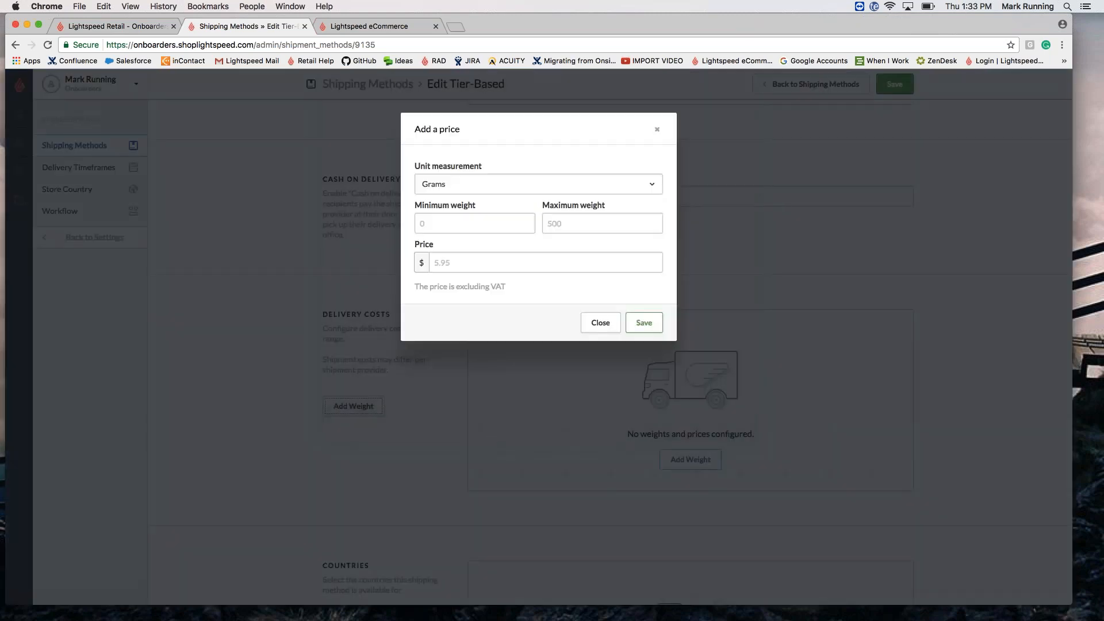
{"action": "left_click", "coordinate": [449, 184]}
{"action": "left_click", "coordinate": [439, 267]}
{"action": "left_click", "coordinate": [441, 221]}
{"action": "type", "text": "0"}
{"action": "key", "text": "Tab"}
{"action": "type", "text": "3"}
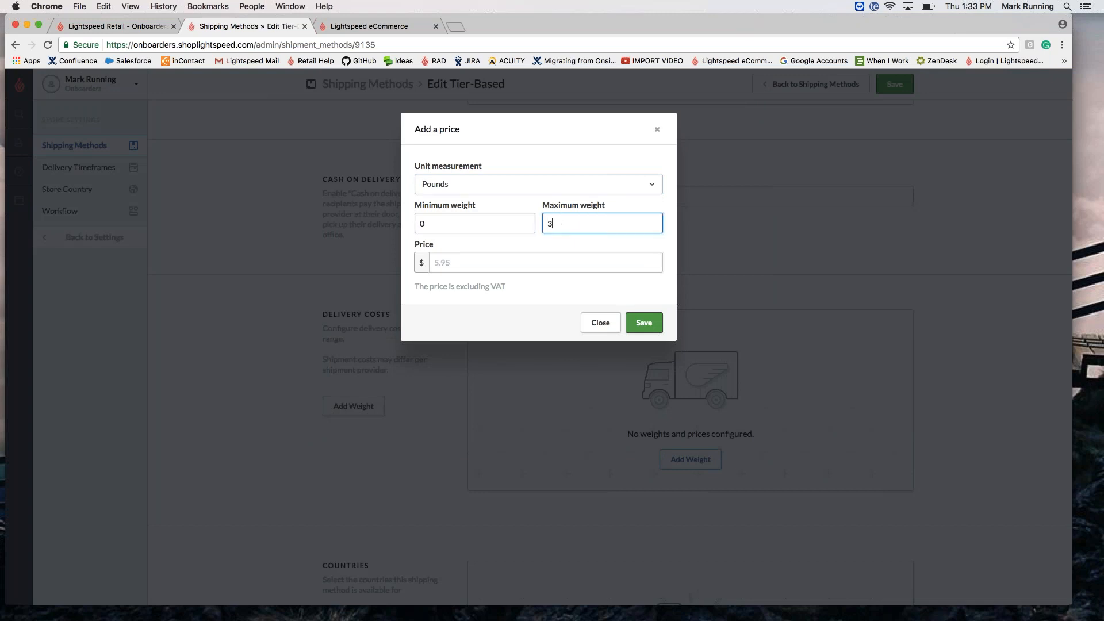
{"action": "left_click", "coordinate": [476, 262]}
{"action": "type", "text": "5.95"}
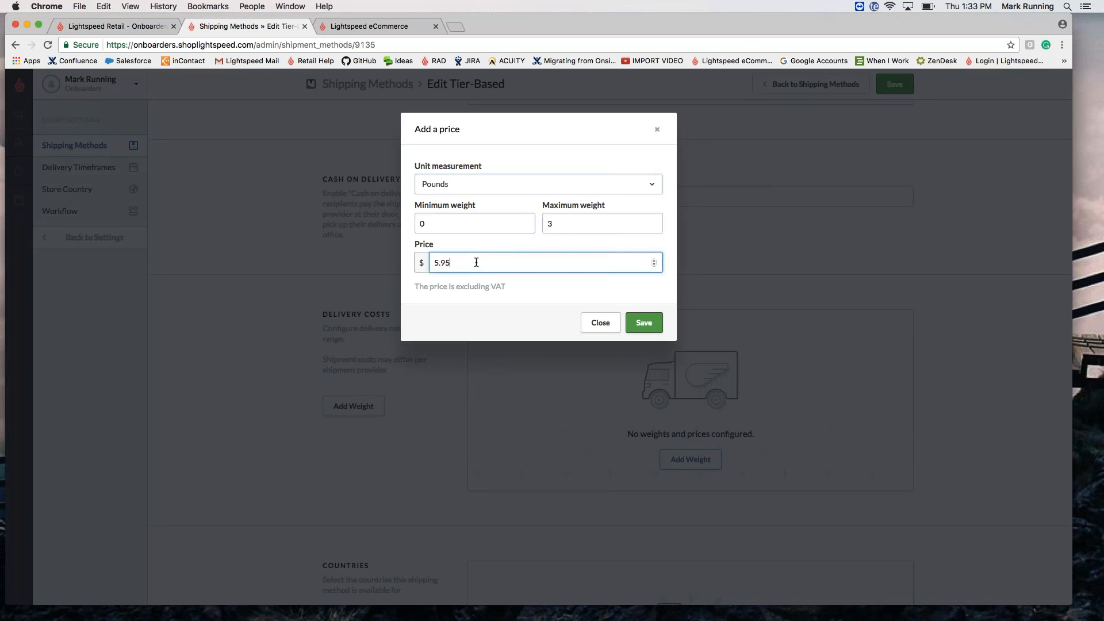
{"action": "left_click", "coordinate": [644, 322]}
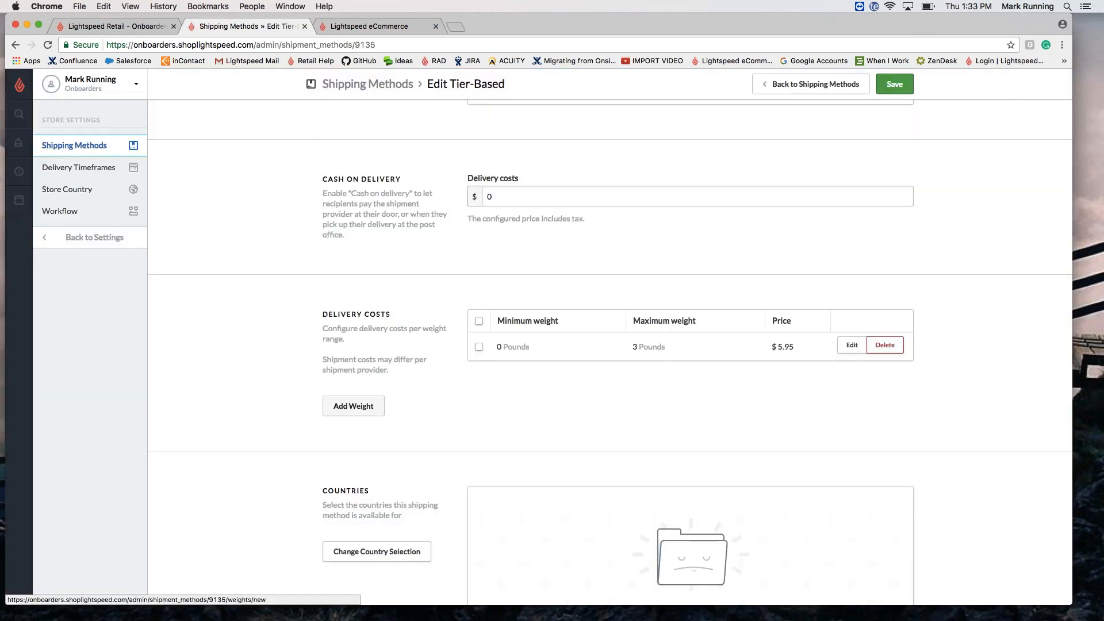
Step: Add a Tier-Based weight tier of 4 to 10 Pounds at $8.95
{"action": "left_click", "coordinate": [353, 406]}
{"action": "left_click", "coordinate": [445, 184]}
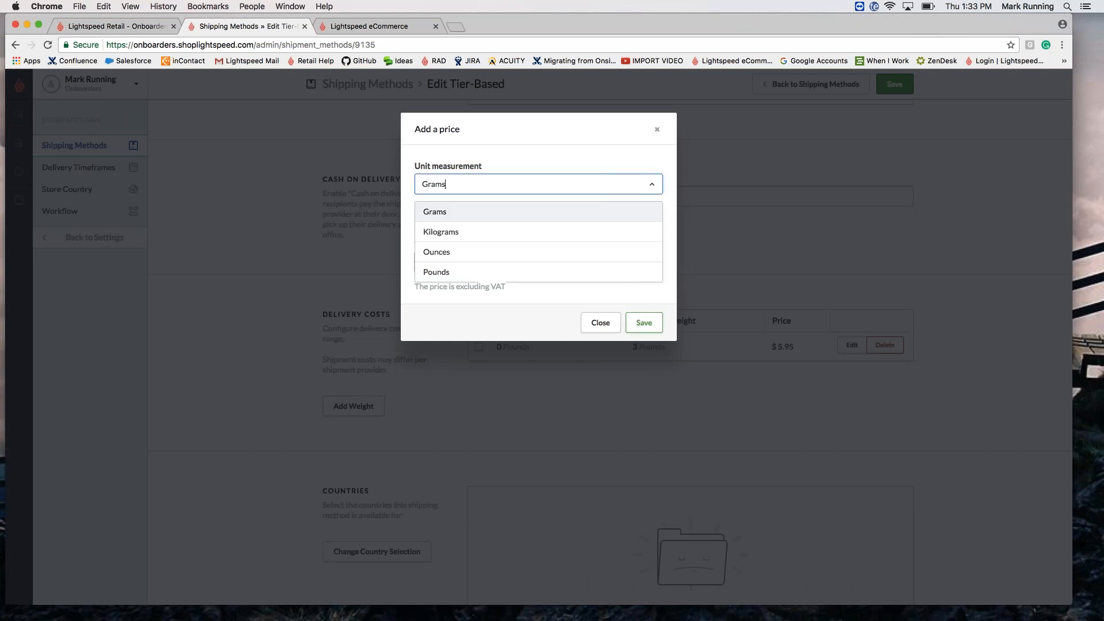
{"action": "left_click", "coordinate": [458, 273]}
{"action": "left_click", "coordinate": [446, 226]}
{"action": "type", "text": "4"}
{"action": "left_click", "coordinate": [564, 224]}
{"action": "type", "text": "10"}
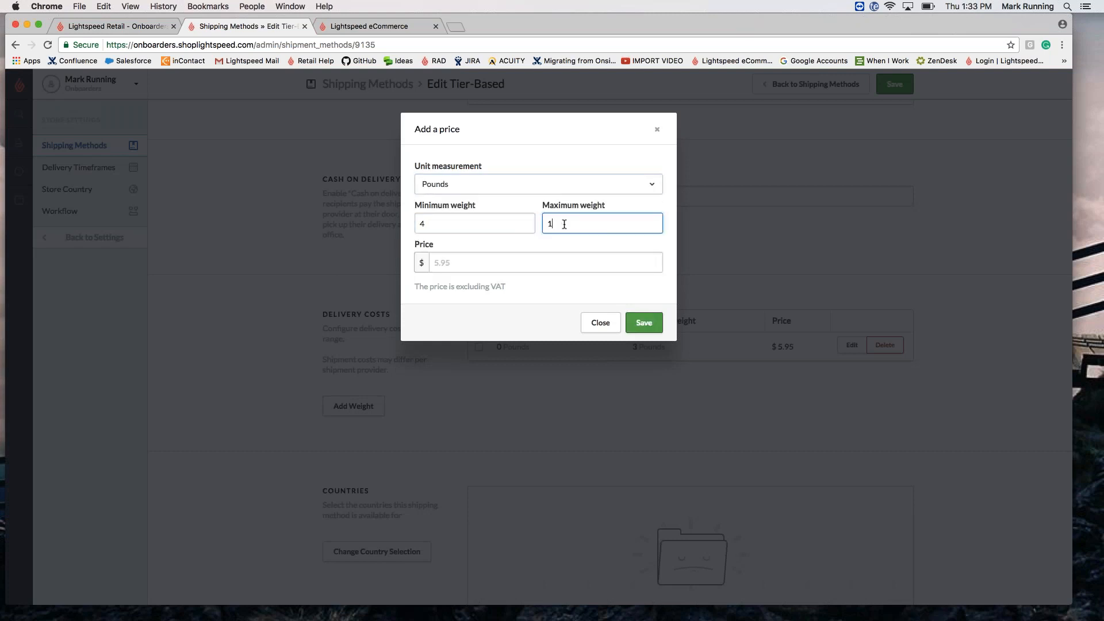
{"action": "left_click", "coordinate": [510, 256]}
{"action": "type", "text": "8.95"}
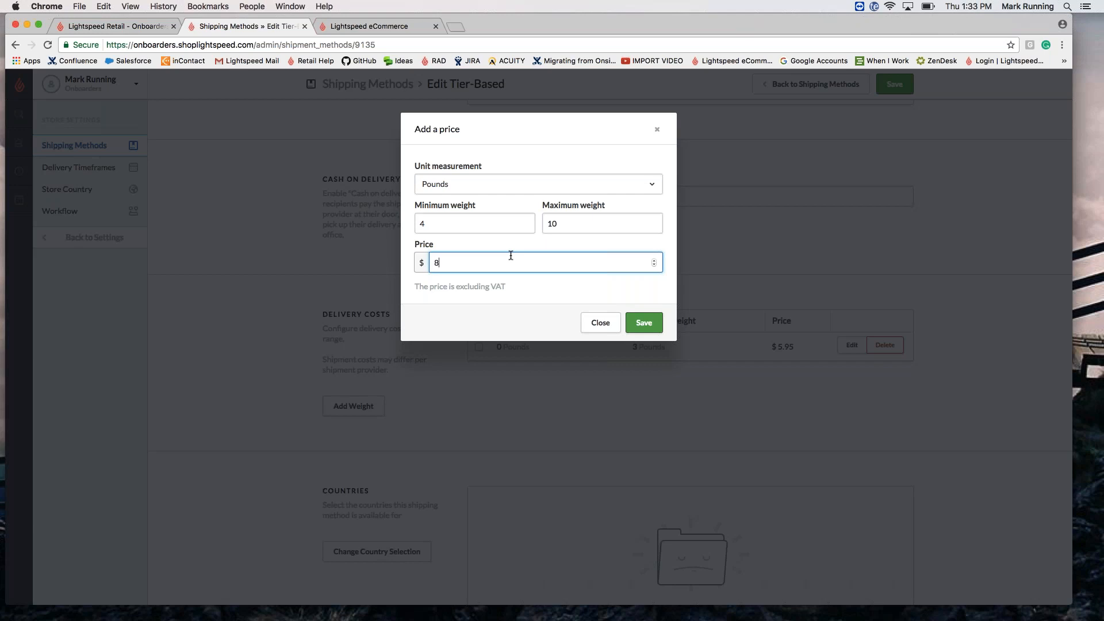
{"action": "left_click", "coordinate": [644, 323]}
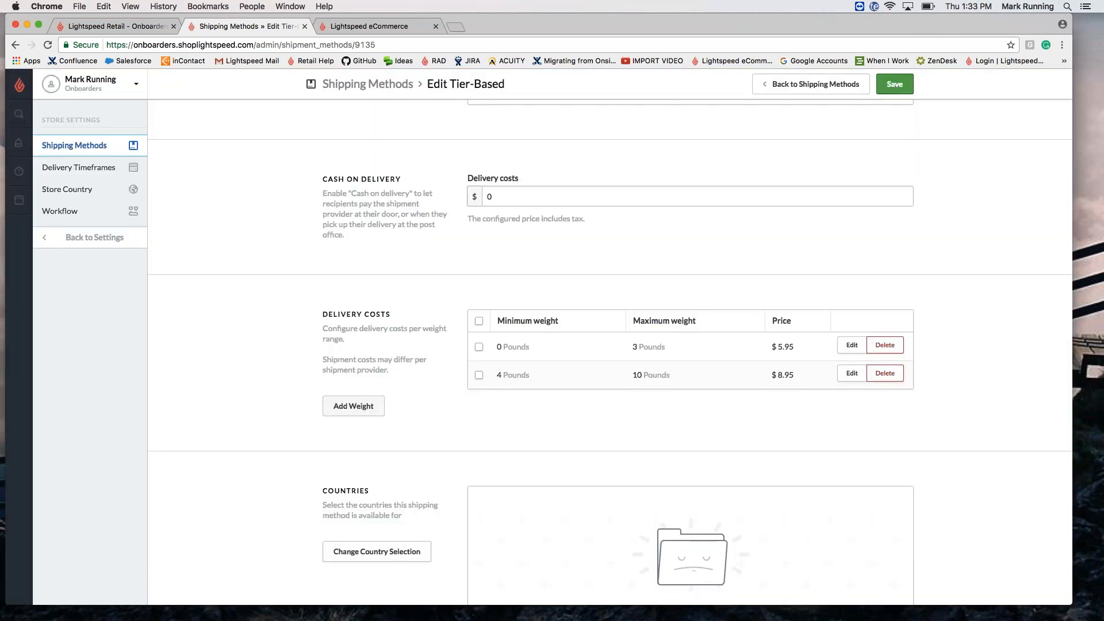
Step: Add a Tier-Based weight tier of 11 to 16 Pounds at $12.75
{"action": "left_click", "coordinate": [353, 407]}
{"action": "left_click", "coordinate": [483, 184]}
{"action": "left_click", "coordinate": [478, 275]}
{"action": "left_click", "coordinate": [479, 224]}
{"action": "type", "text": "11"}
{"action": "key", "text": "Tab"}
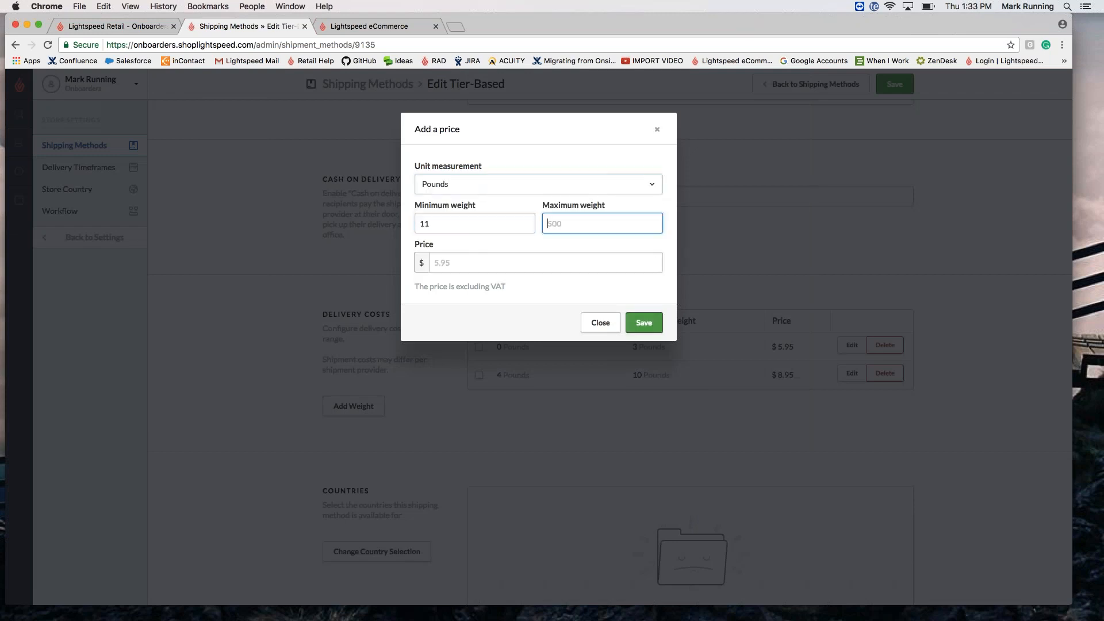
{"action": "type", "text": "16"}
{"action": "left_click", "coordinate": [479, 263]}
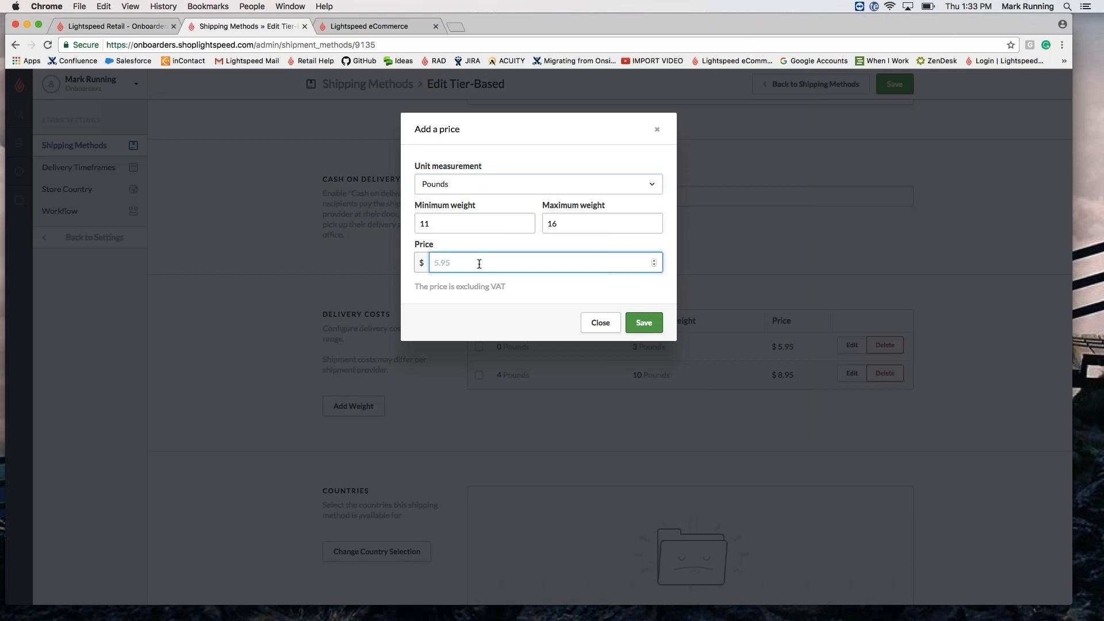
{"action": "type", "text": "12.75"}
{"action": "key", "text": "Return"}
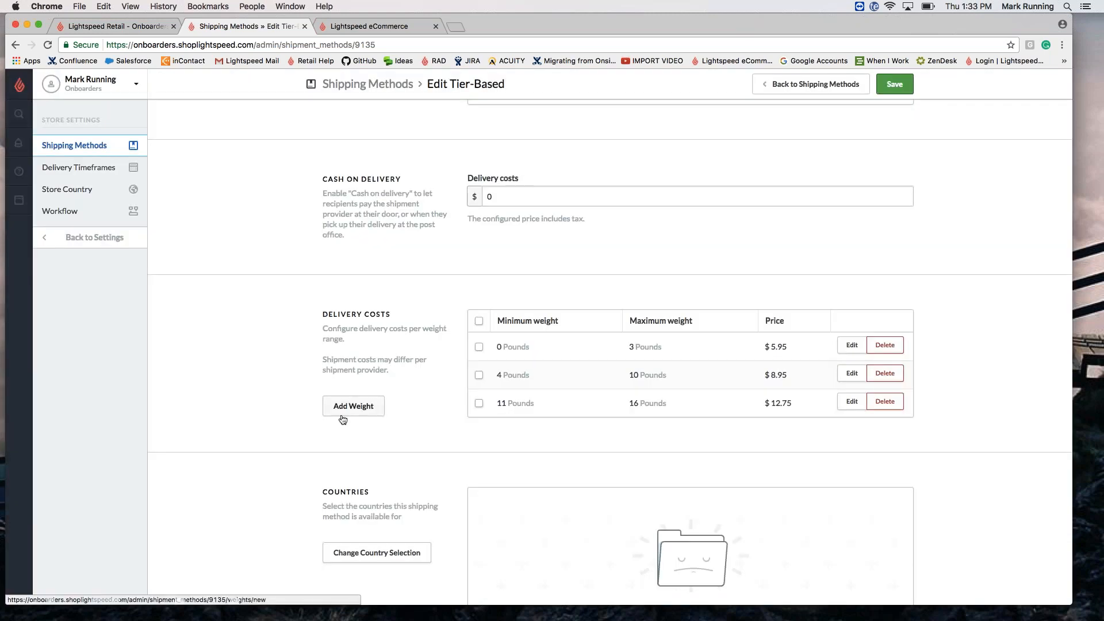
Step: Add a Tier-Based weight tier of 17 to 30 Pounds at $19.75
{"action": "left_click", "coordinate": [354, 406]}
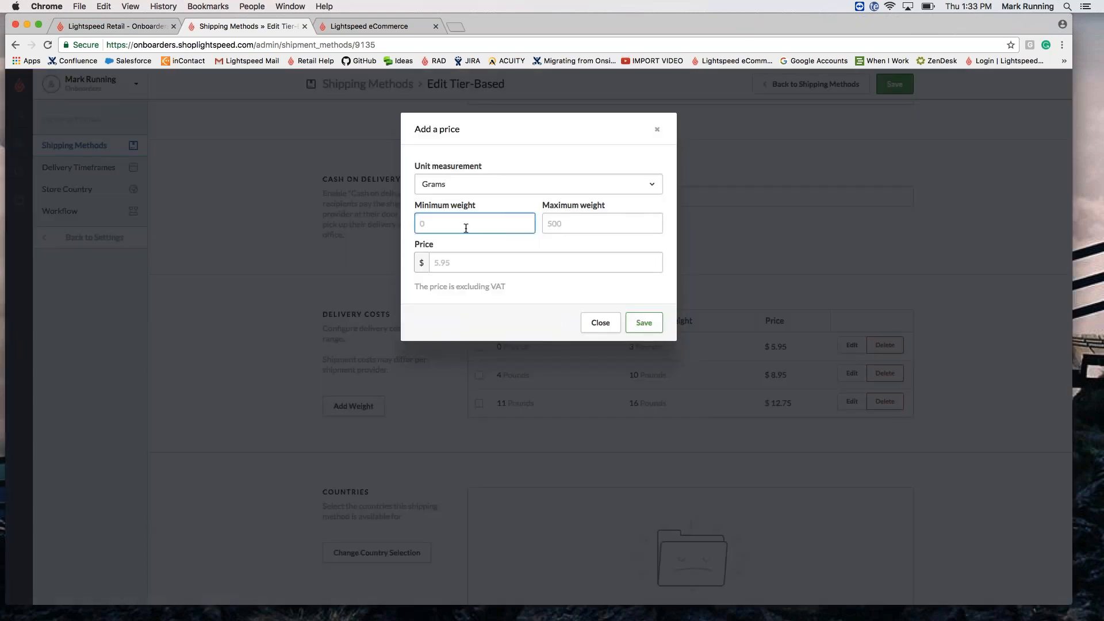
{"action": "left_click", "coordinate": [650, 185]}
{"action": "left_click", "coordinate": [653, 269]}
{"action": "left_click", "coordinate": [463, 223]}
{"action": "type", "text": "17"}
{"action": "key", "text": "Tab"}
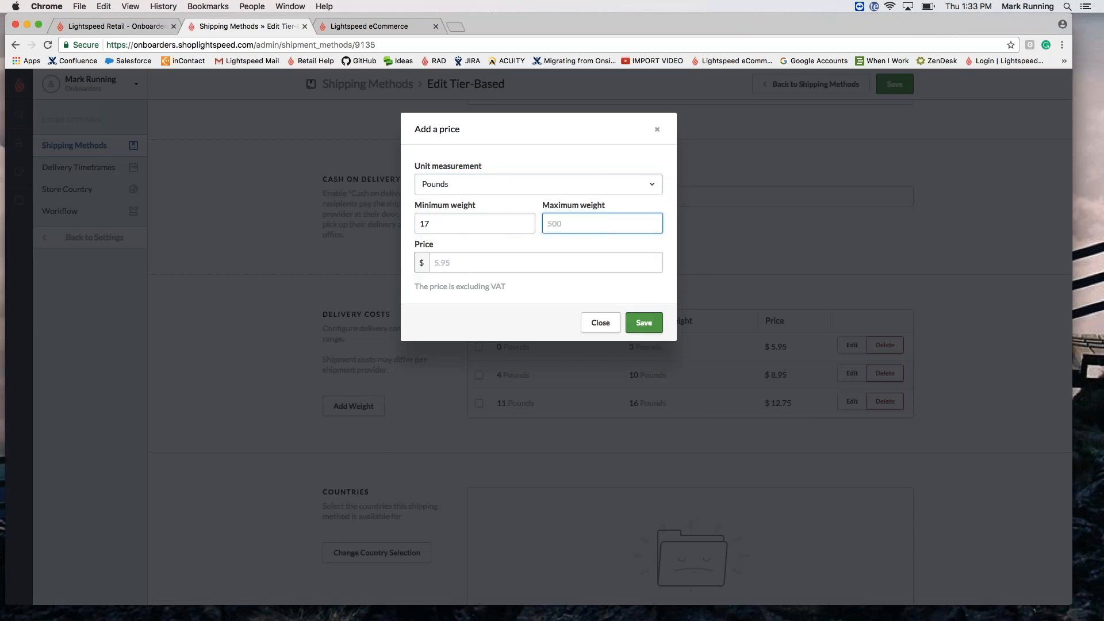
{"action": "type", "text": "3019.75"}
{"action": "key", "text": "BackSpace"}
{"action": "key", "text": "BackSpace"}
{"action": "key", "text": "BackSpace"}
{"action": "key", "text": "BackSpace"}
{"action": "key", "text": "BackSpace"}
{"action": "left_click", "coordinate": [505, 257]}
{"action": "type", "text": "19.75"}
{"action": "left_click", "coordinate": [644, 322]}
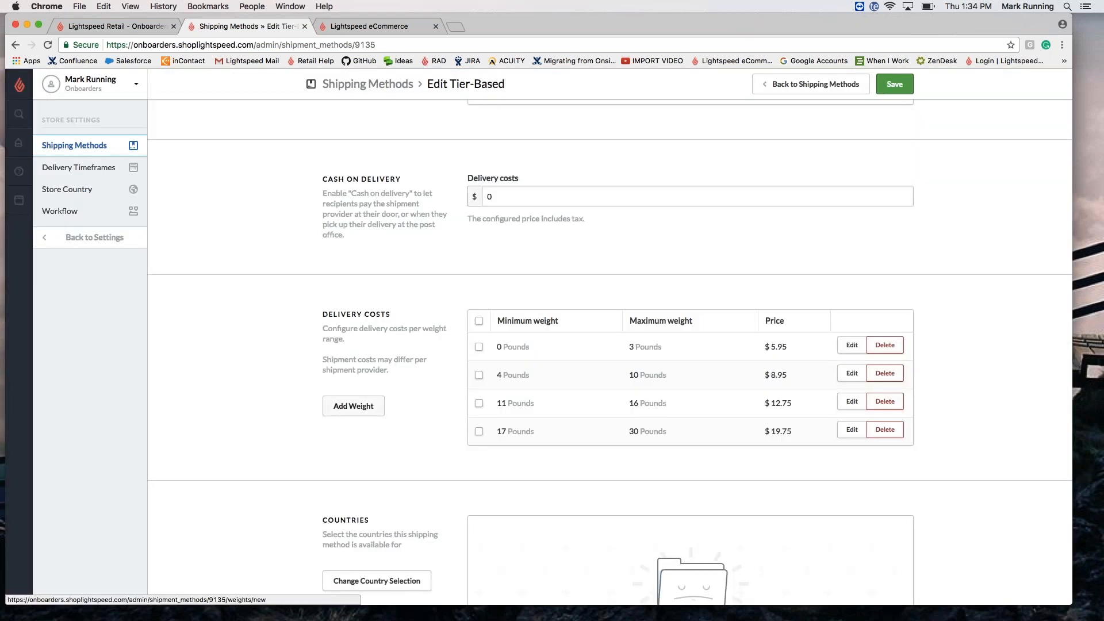
Step: Add a Tier-Based weight tier of 31 to 9999999 Pounds at $30.00
{"action": "left_click", "coordinate": [353, 405]}
{"action": "left_click", "coordinate": [454, 222]}
{"action": "left_click", "coordinate": [454, 184]}
{"action": "left_click", "coordinate": [459, 271]}
{"action": "left_click", "coordinate": [421, 223]}
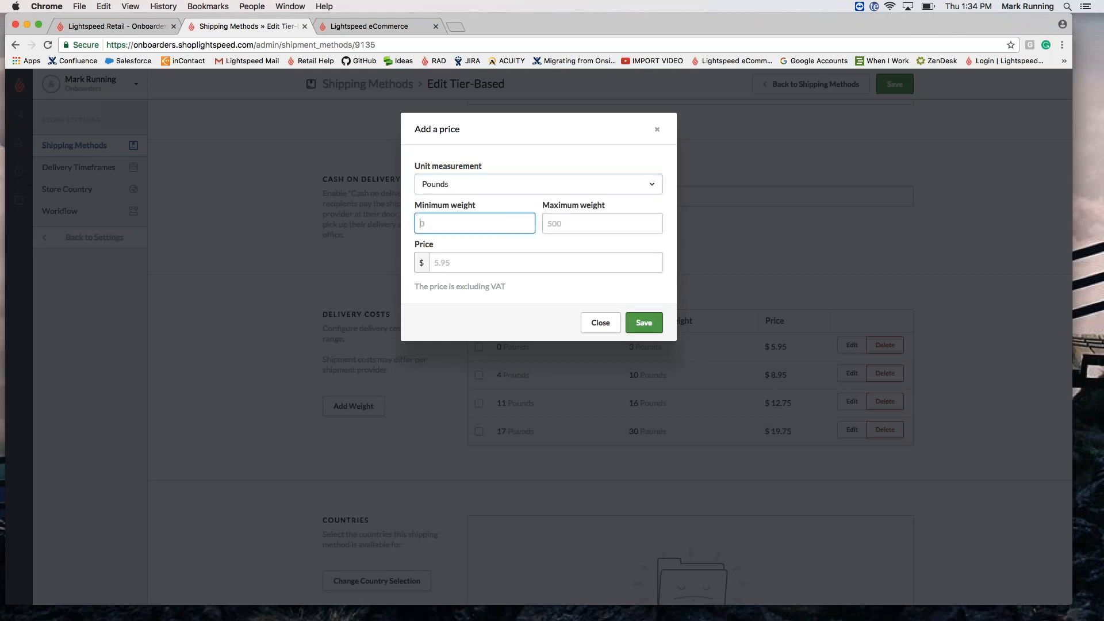
{"action": "type", "text": "31"}
{"action": "left_click", "coordinate": [584, 225]}
{"action": "type", "text": "9999999"}
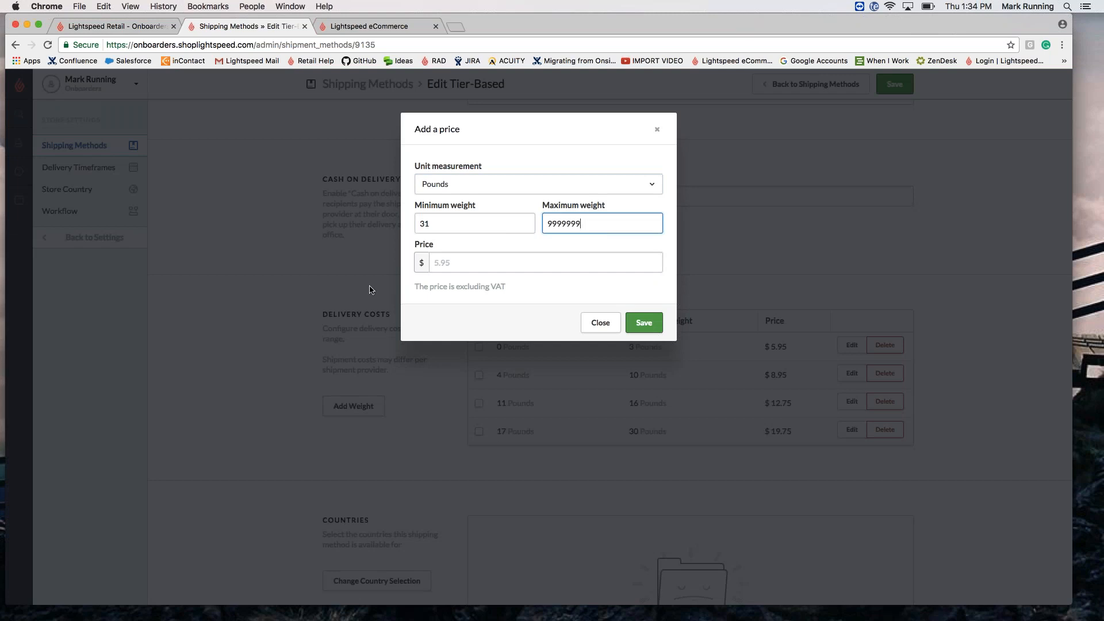
{"action": "key", "text": "Tab"}
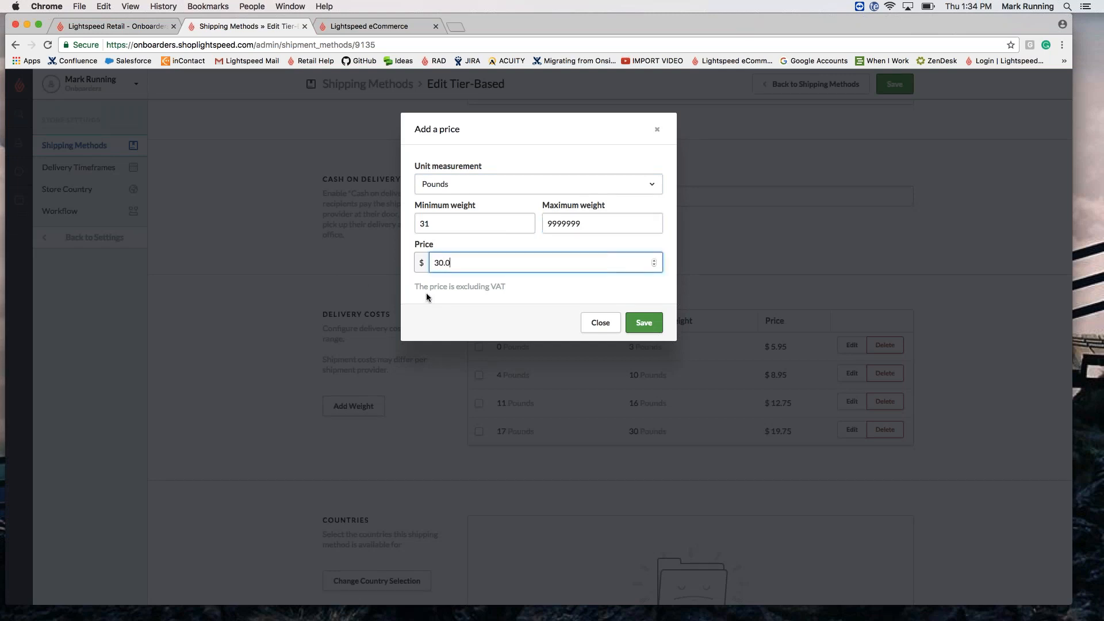
{"action": "left_click", "coordinate": [644, 322]}
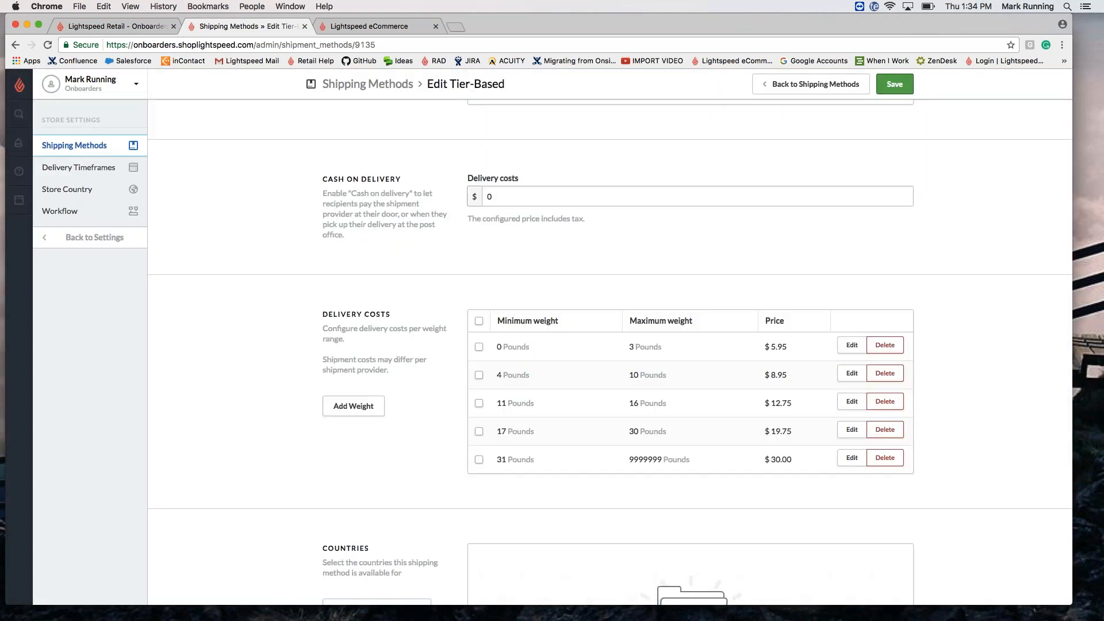
Step: Tick United States and Canada as Tier-Based's countries, then save the method
{"action": "scroll", "coordinate": [485, 403], "scroll_direction": "down", "scroll_amount": 5}
{"action": "left_click", "coordinate": [364, 419]}
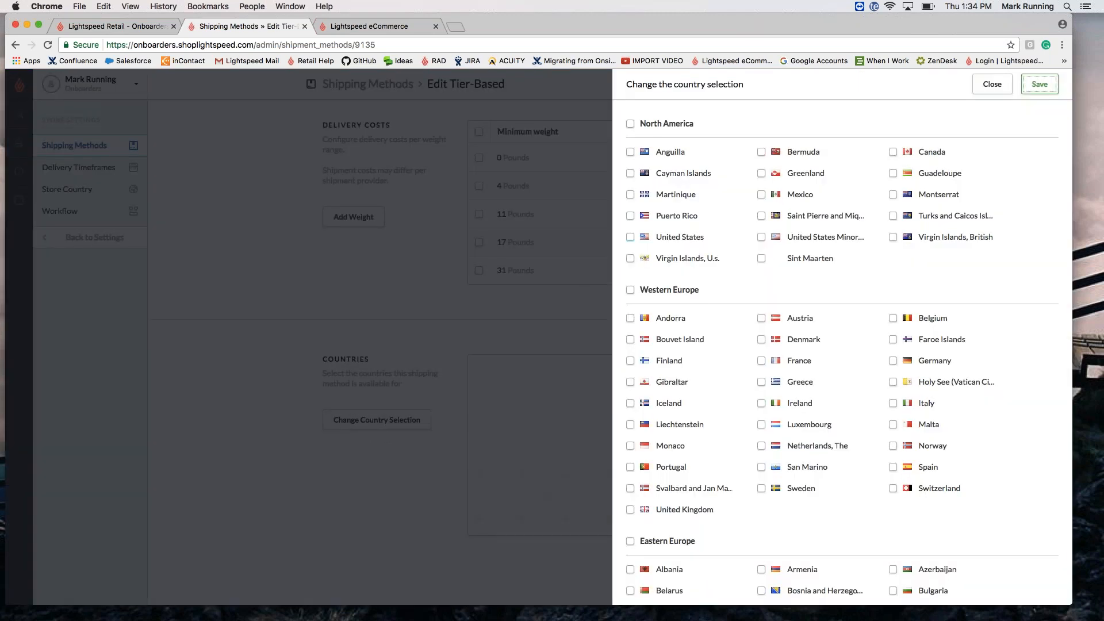
{"action": "left_click", "coordinate": [630, 238]}
{"action": "left_click", "coordinate": [893, 153]}
{"action": "left_click", "coordinate": [1039, 83]}
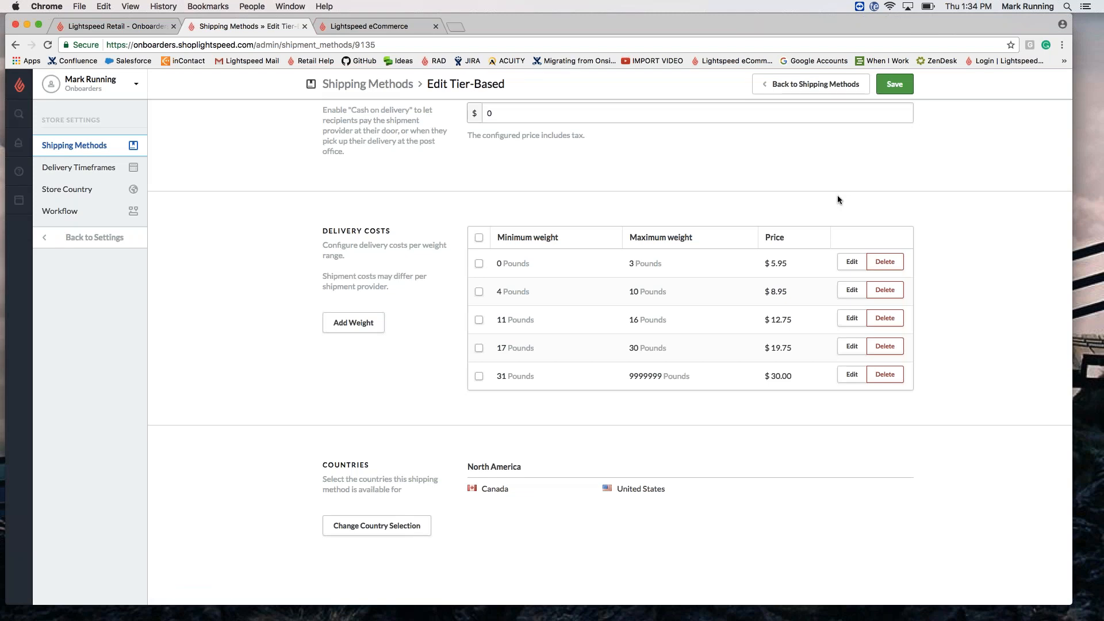
{"action": "left_click", "coordinate": [895, 89]}
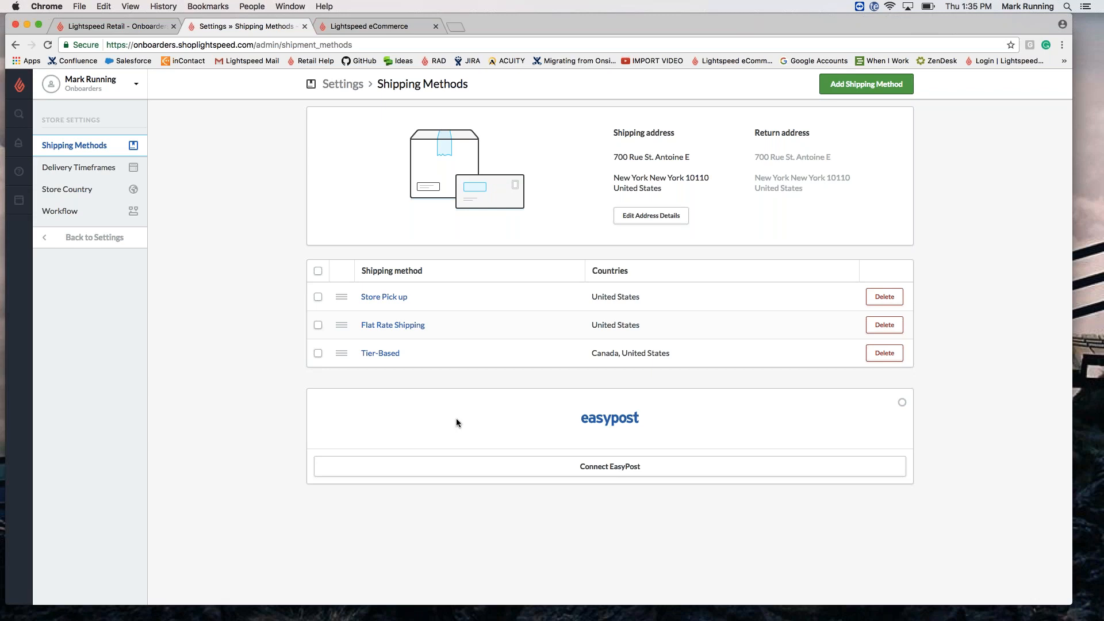
Step: Open the EasyPost connection settings and select the API key field
{"action": "left_click", "coordinate": [492, 465]}
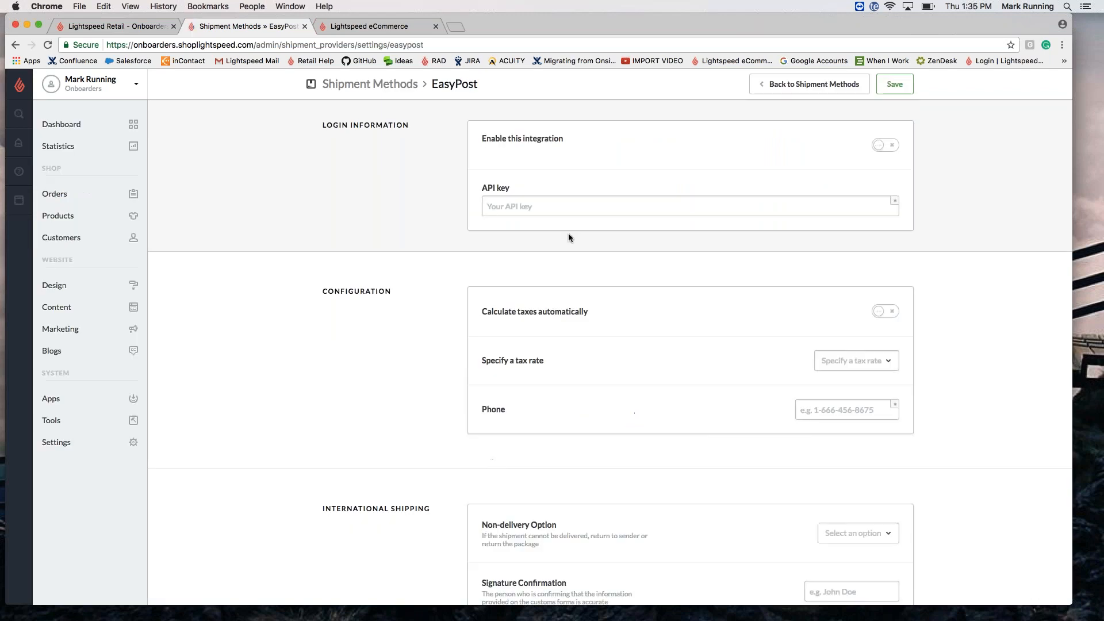
{"action": "left_click", "coordinate": [568, 206]}
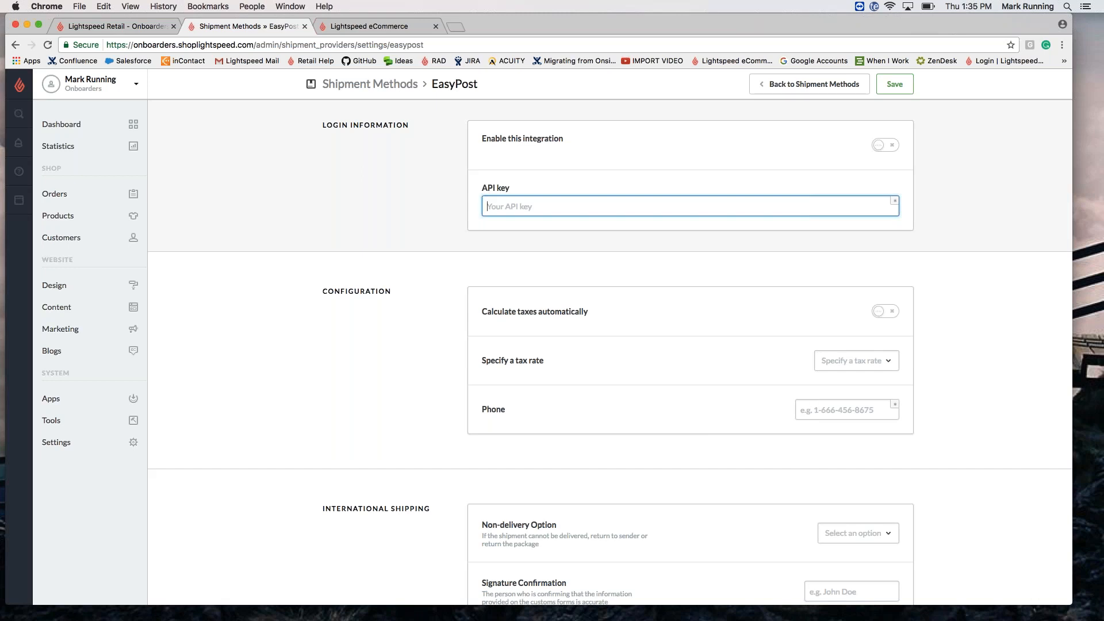
{"action": "scroll", "coordinate": [719, 473], "scroll_direction": "down", "scroll_amount": 6}
{"action": "scroll", "coordinate": [718, 473], "scroll_direction": "up", "scroll_amount": 5}
{"action": "scroll", "coordinate": [552, 337], "scroll_direction": "up", "scroll_amount": 2}
Step: Return to the shipping methods list and open the Store Country settings page
{"action": "left_click", "coordinate": [17, 45]}
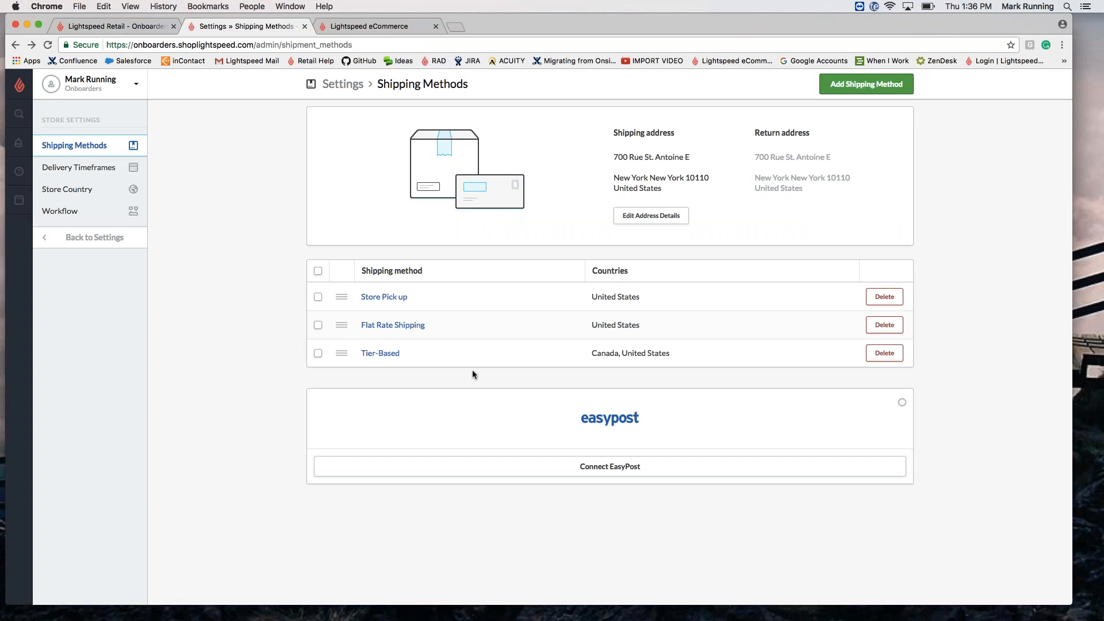
{"action": "left_click", "coordinate": [99, 191]}
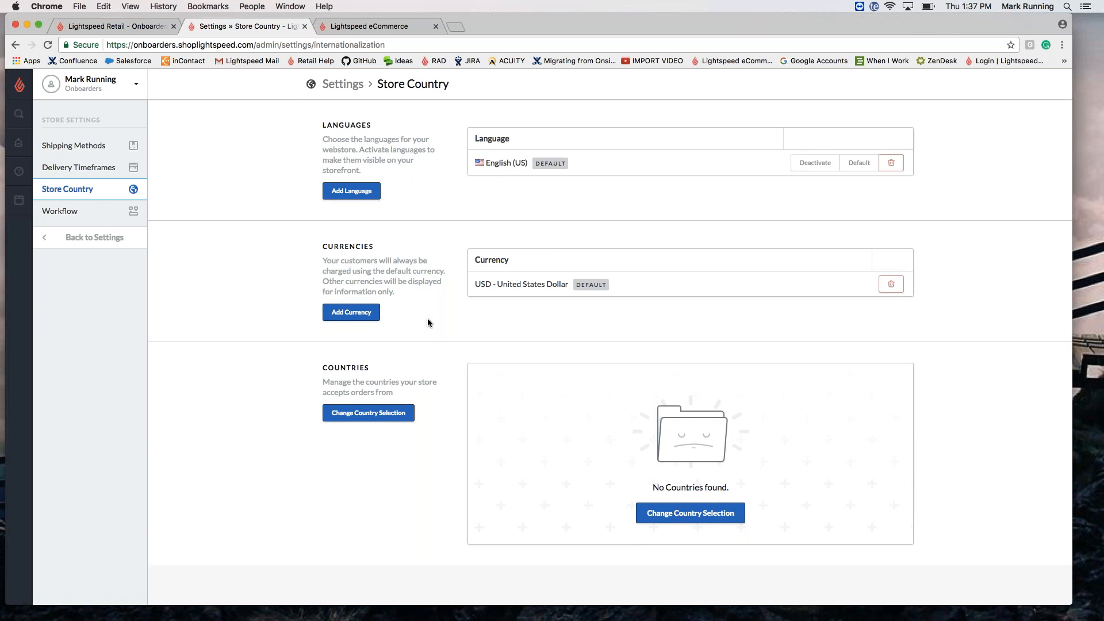
Step: Add CAD - Canadian Dollar as a second currency next to USD
{"action": "left_click", "coordinate": [351, 313]}
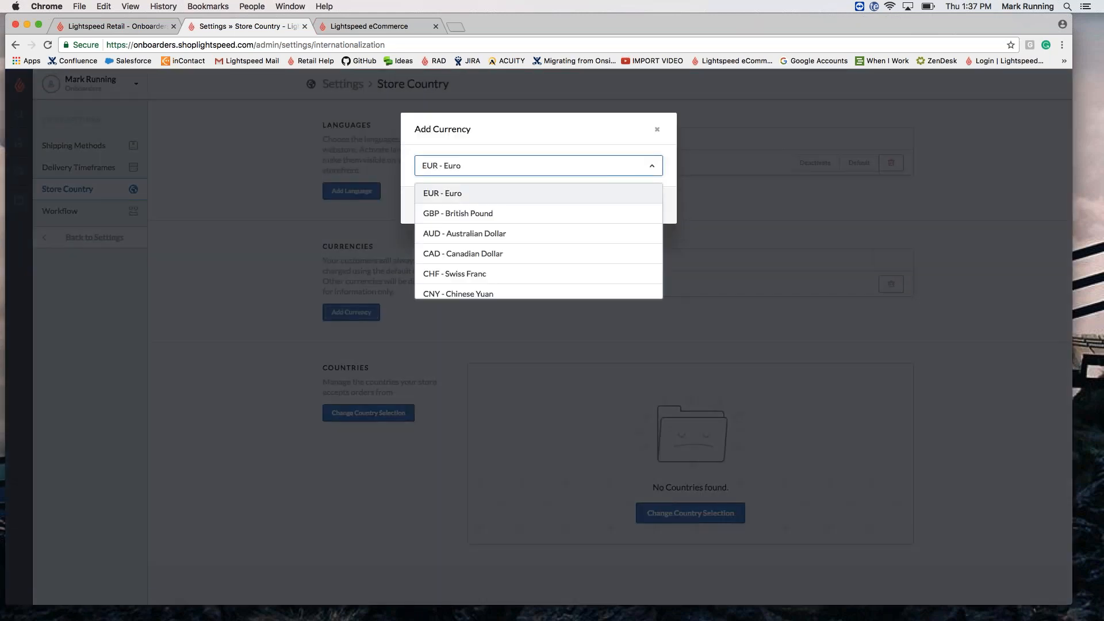
{"action": "left_click", "coordinate": [490, 253]}
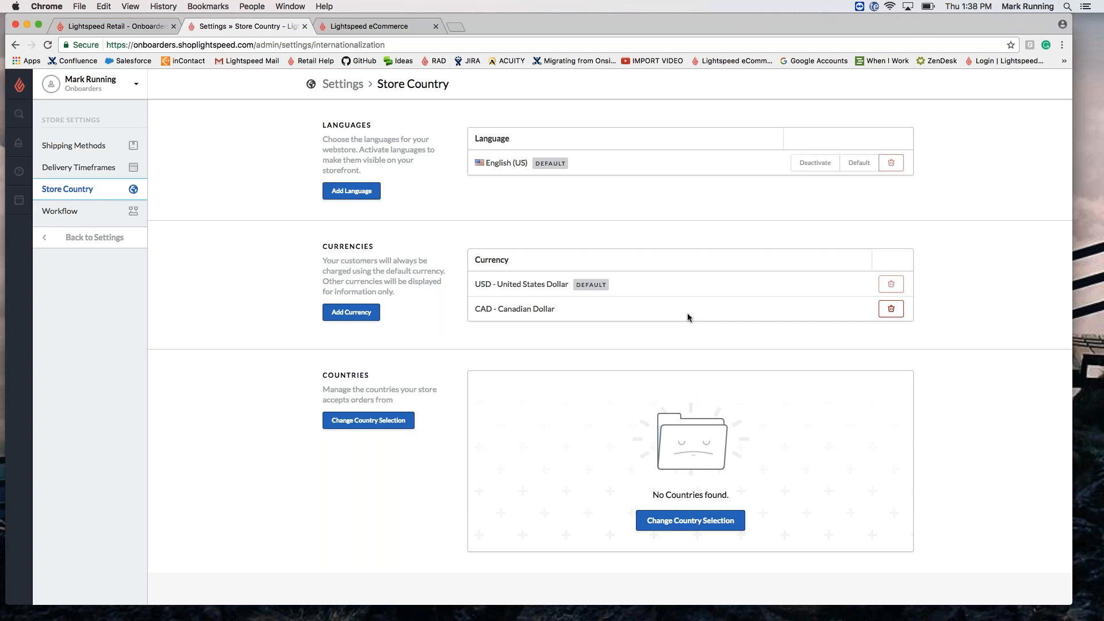
Step: Select United States and Canada as accepted countries and save the selection
{"action": "scroll", "coordinate": [688, 313], "scroll_direction": "down", "scroll_amount": 1}
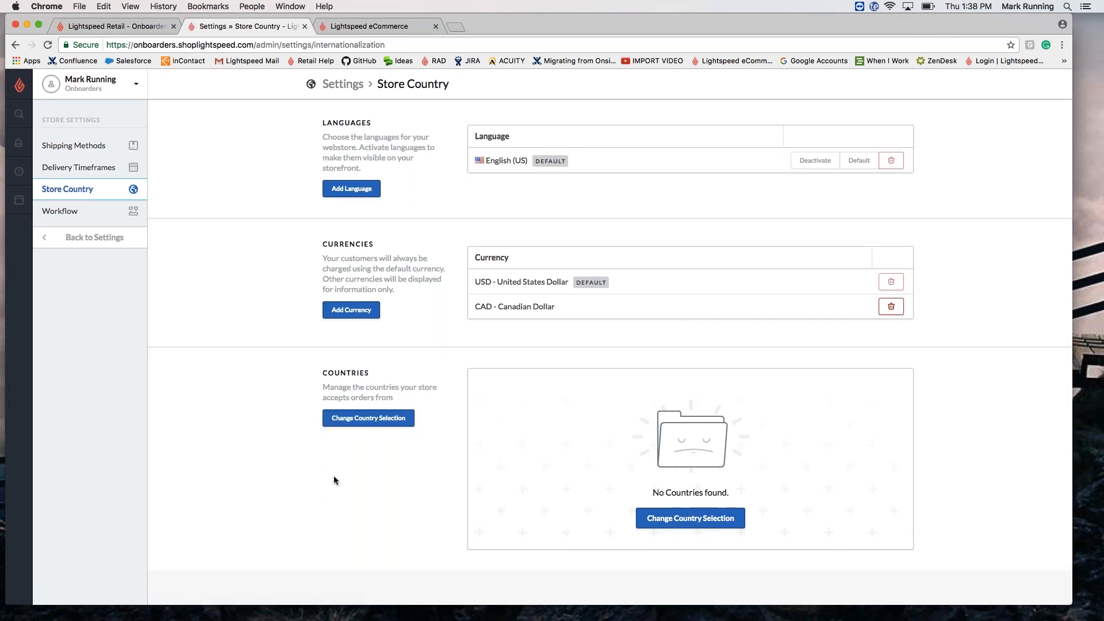
{"action": "left_click", "coordinate": [368, 418]}
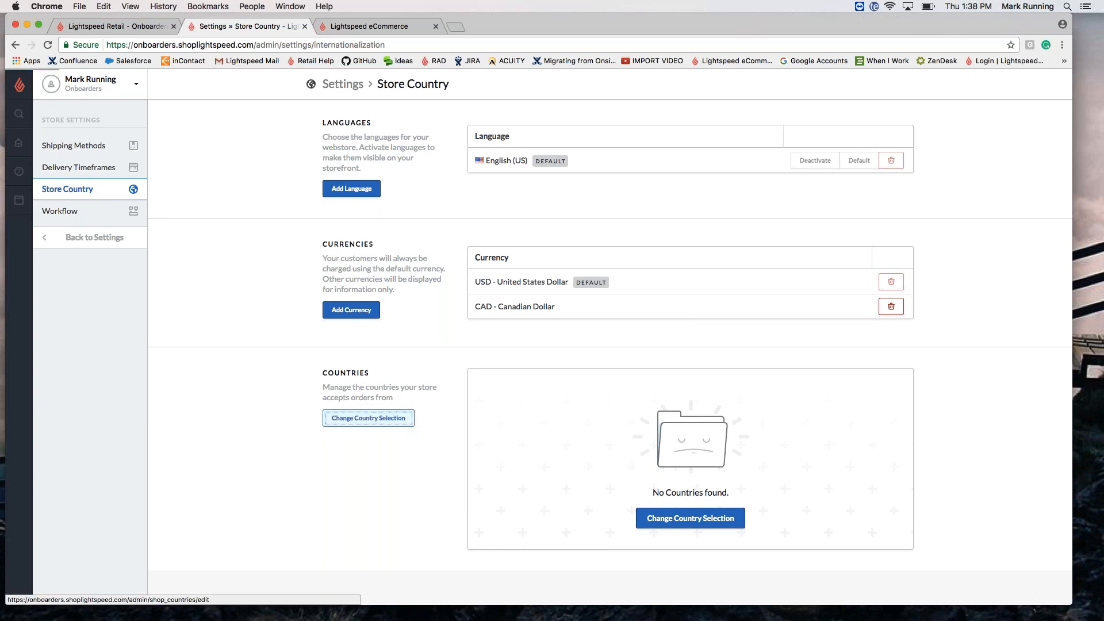
{"action": "left_click", "coordinate": [630, 237]}
{"action": "left_click", "coordinate": [892, 151]}
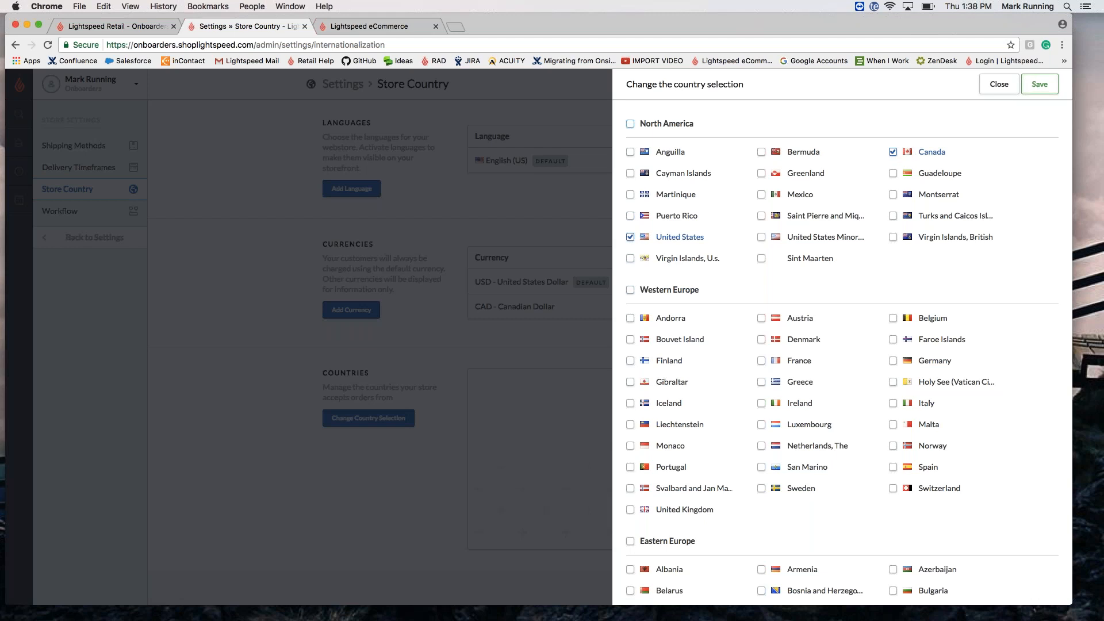
{"action": "left_click", "coordinate": [1039, 86]}
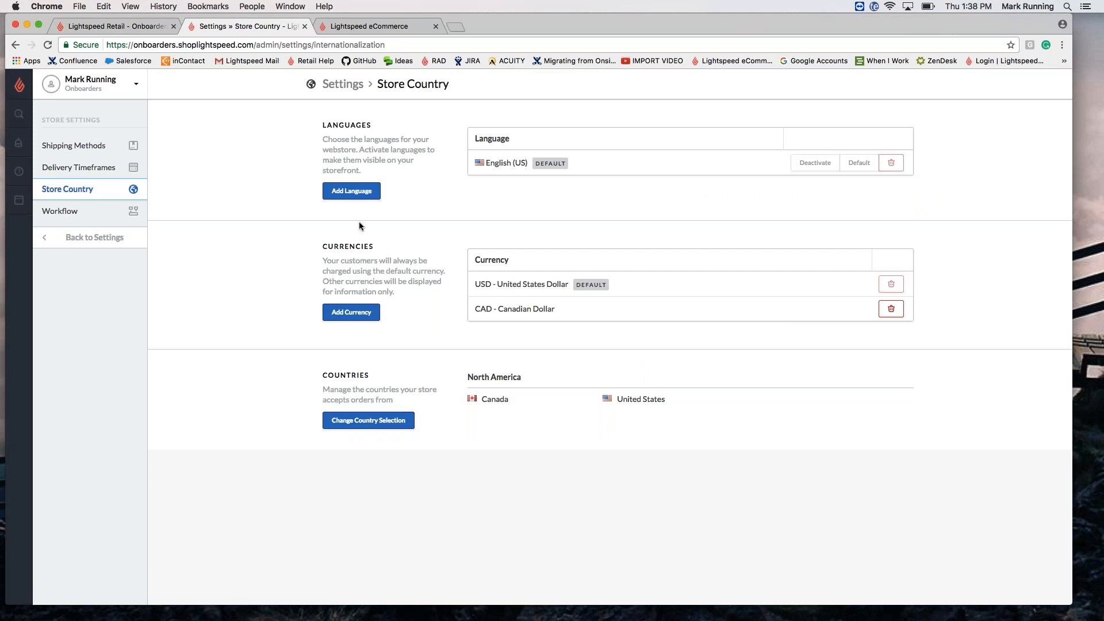
Step: Go from settings to Payment Providers and show providers available to add
{"action": "left_click", "coordinate": [104, 242]}
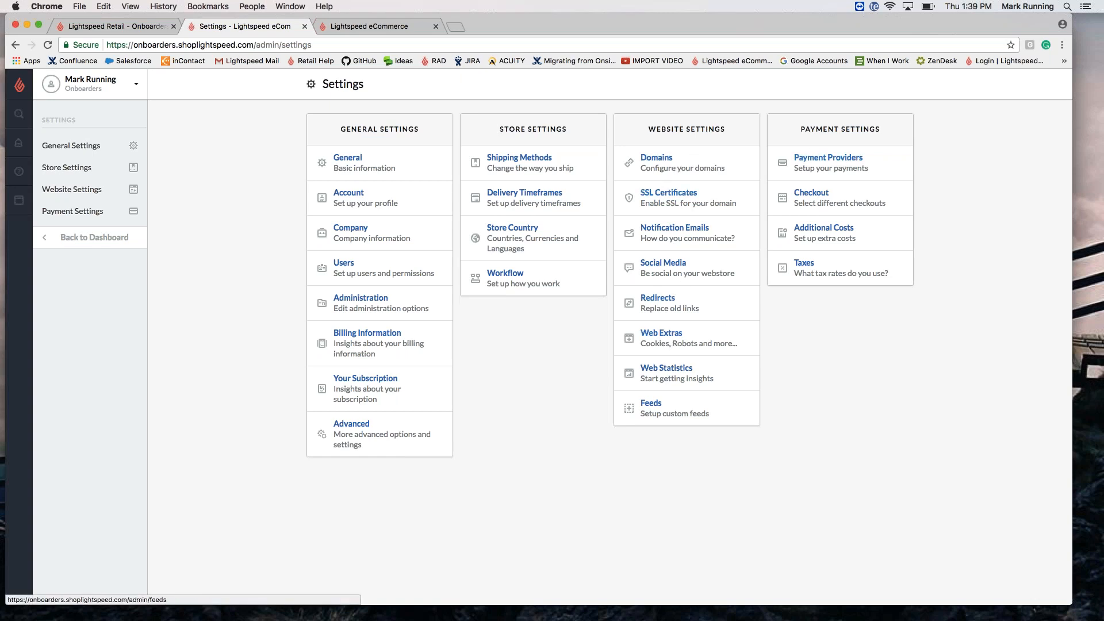
{"action": "left_click", "coordinate": [848, 172]}
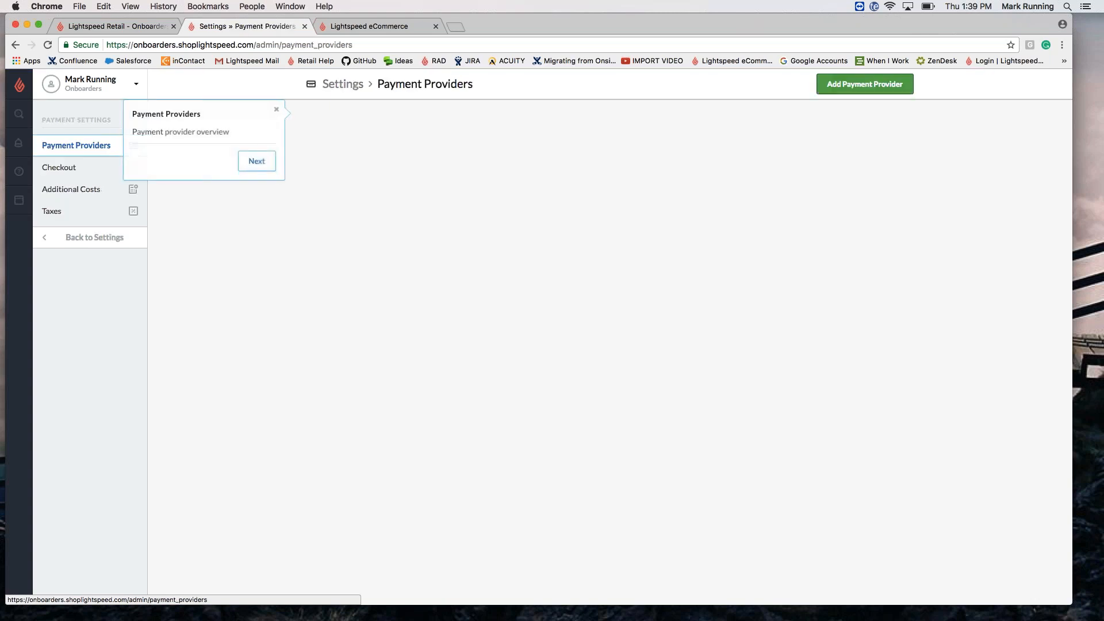
{"action": "left_click", "coordinate": [849, 89]}
{"action": "left_click", "coordinate": [848, 88]}
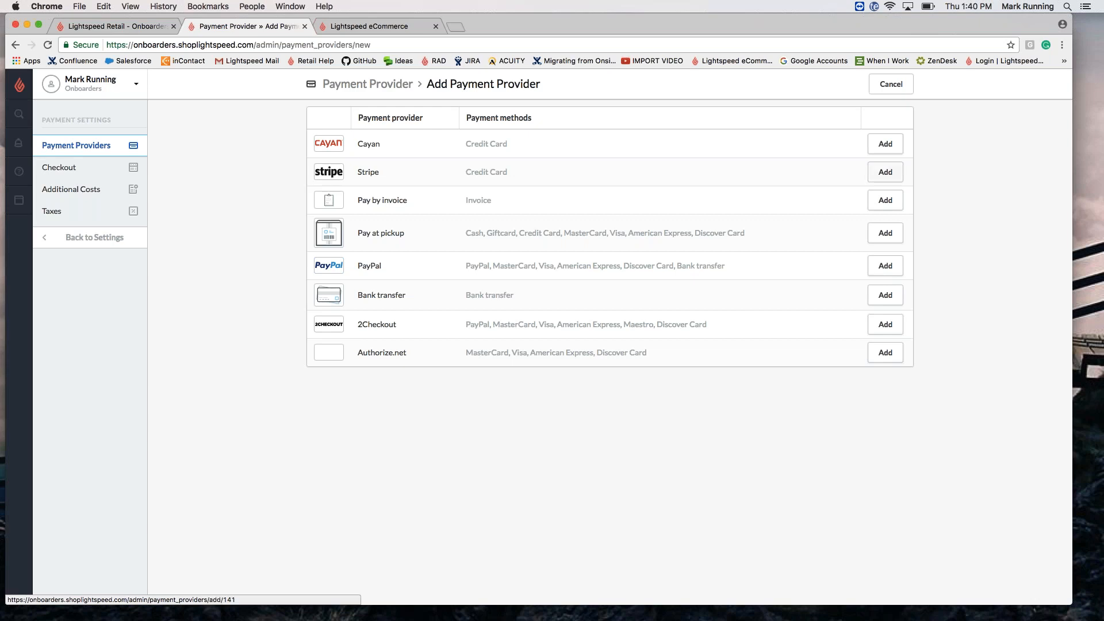
Step: Add PayPal as a payment provider, review its settings form, then switch to Checkout settings
{"action": "left_click", "coordinate": [878, 273]}
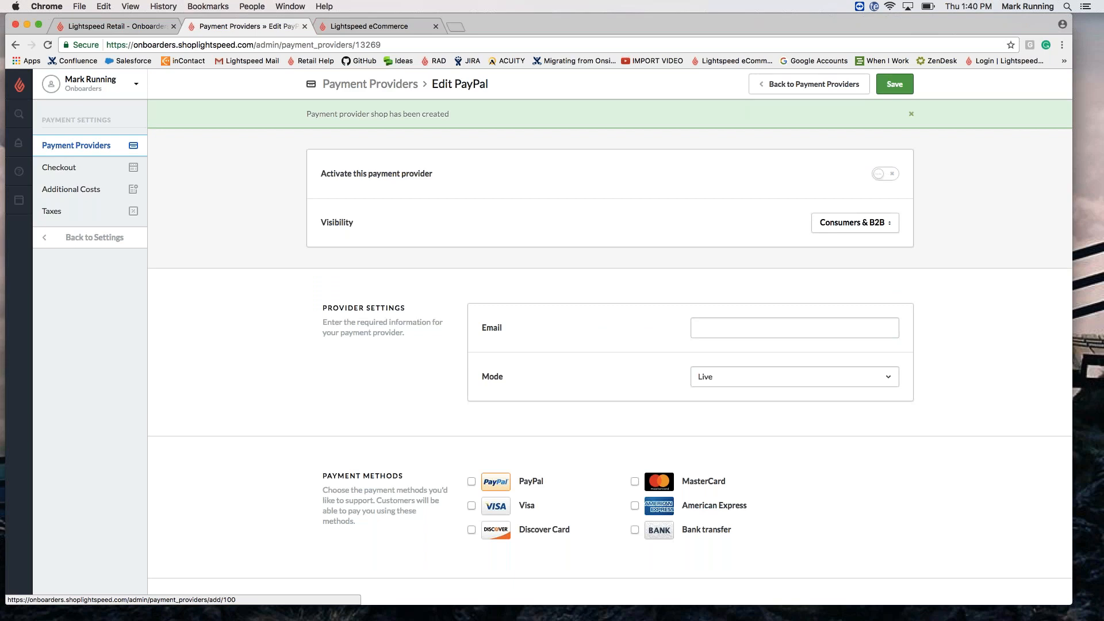
{"action": "scroll", "coordinate": [609, 342], "scroll_direction": "down", "scroll_amount": 15}
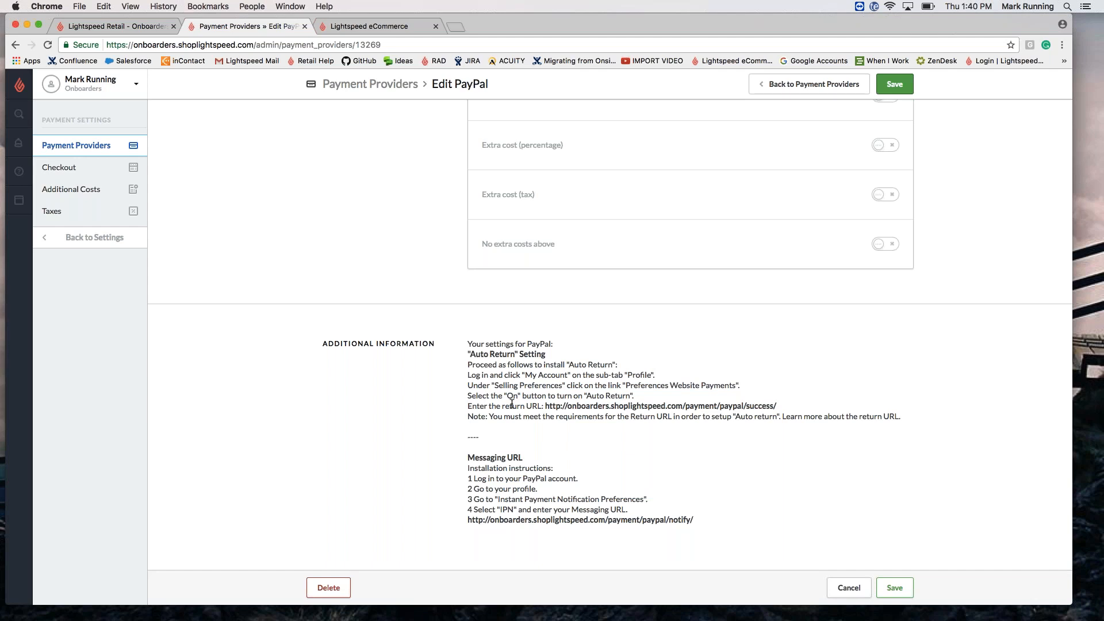
{"action": "scroll", "coordinate": [511, 404], "scroll_direction": "up", "scroll_amount": 5}
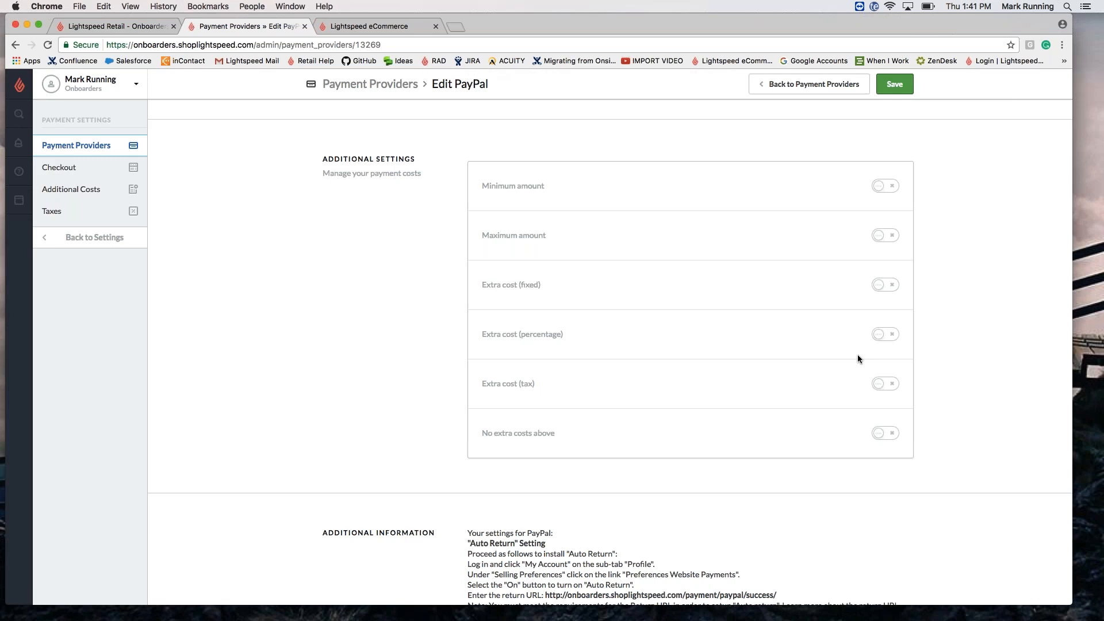
{"action": "scroll", "coordinate": [857, 354], "scroll_direction": "up", "scroll_amount": 7}
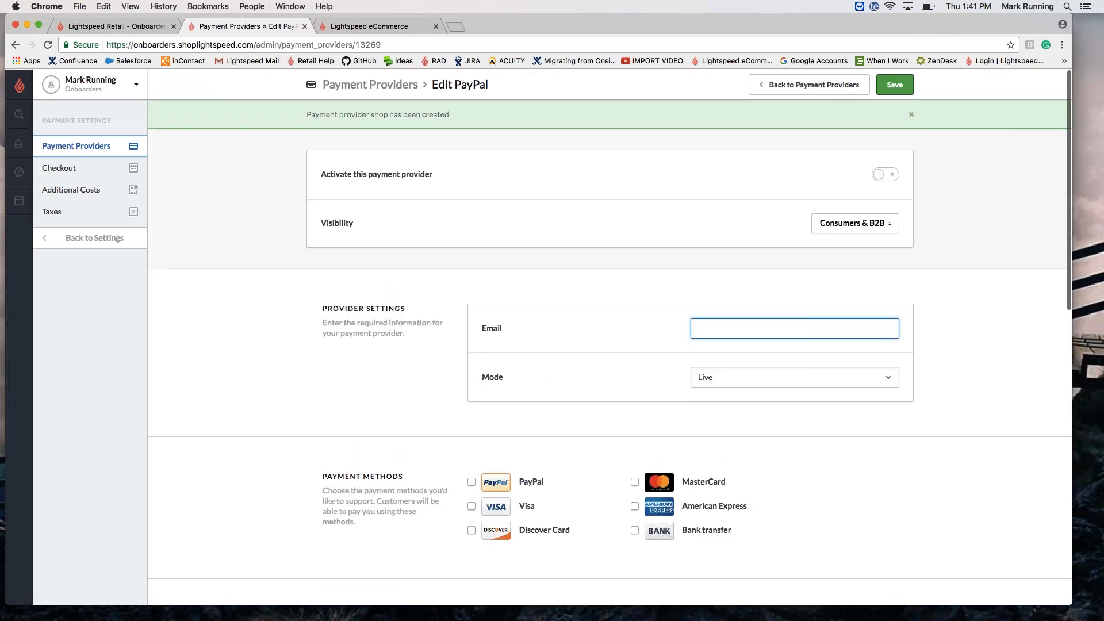
{"action": "left_click", "coordinate": [90, 172]}
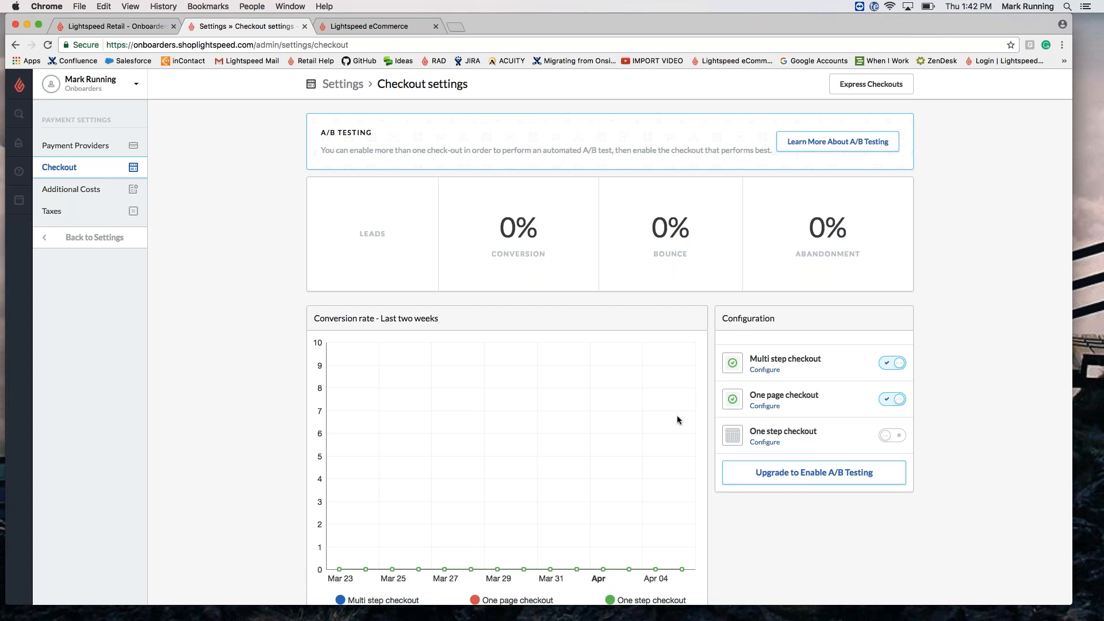
Step: Open the Taxes settings, which list no automatic-rate countries and one default 0% rate
{"action": "scroll", "coordinate": [677, 415], "scroll_direction": "down", "scroll_amount": 2}
{"action": "scroll", "coordinate": [677, 415], "scroll_direction": "up", "scroll_amount": 2}
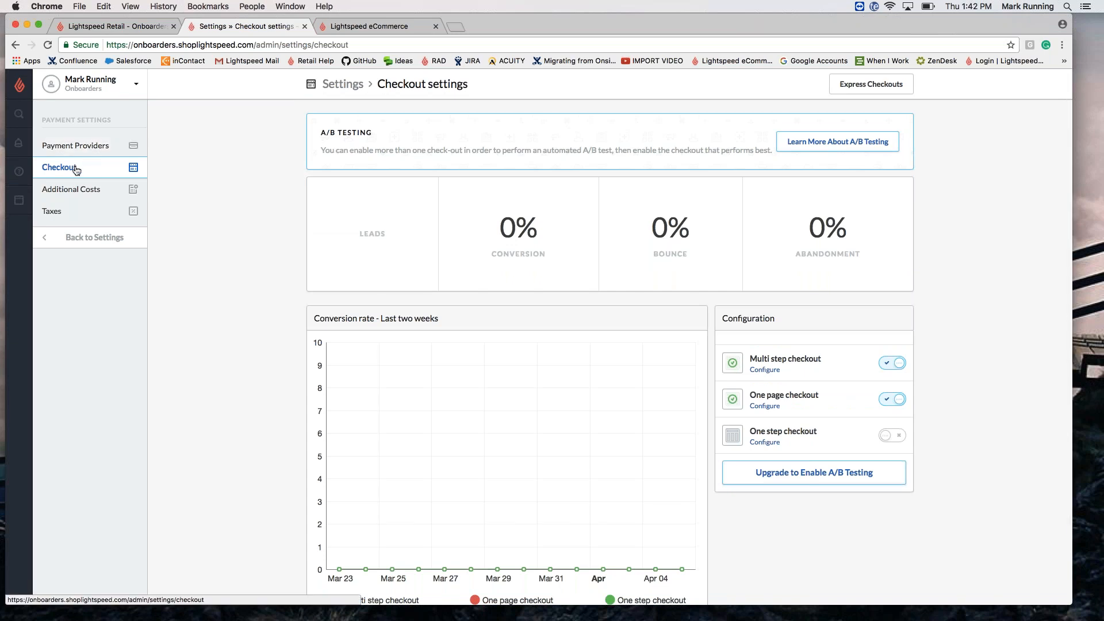
{"action": "left_click", "coordinate": [60, 212]}
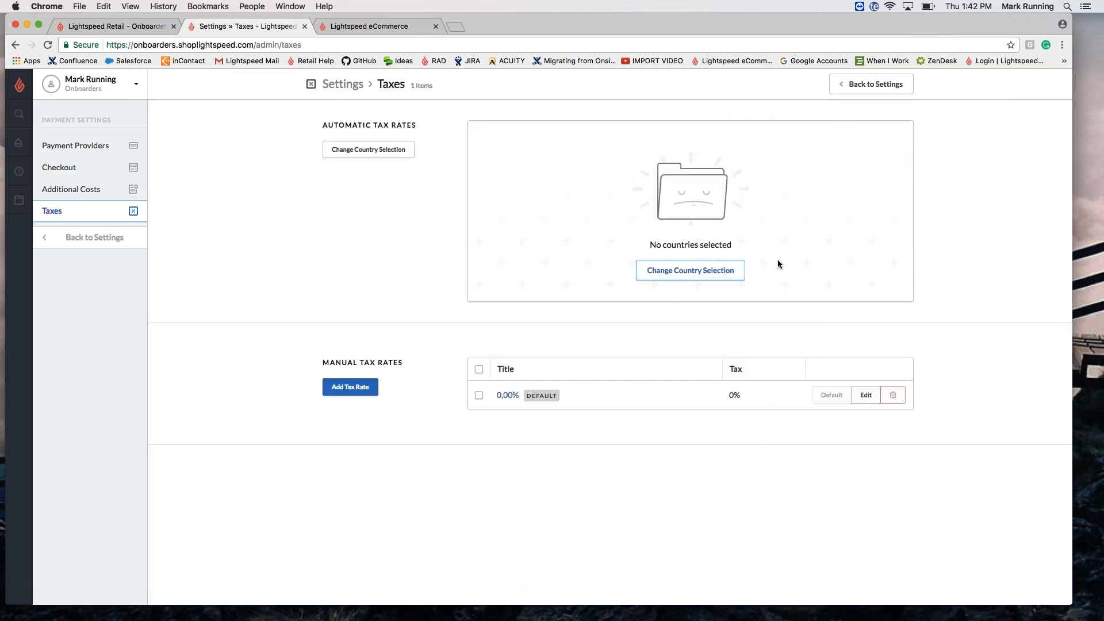
Step: Select Canada for automatic tax rates, save, and review its tax details
{"action": "left_click", "coordinate": [689, 270]}
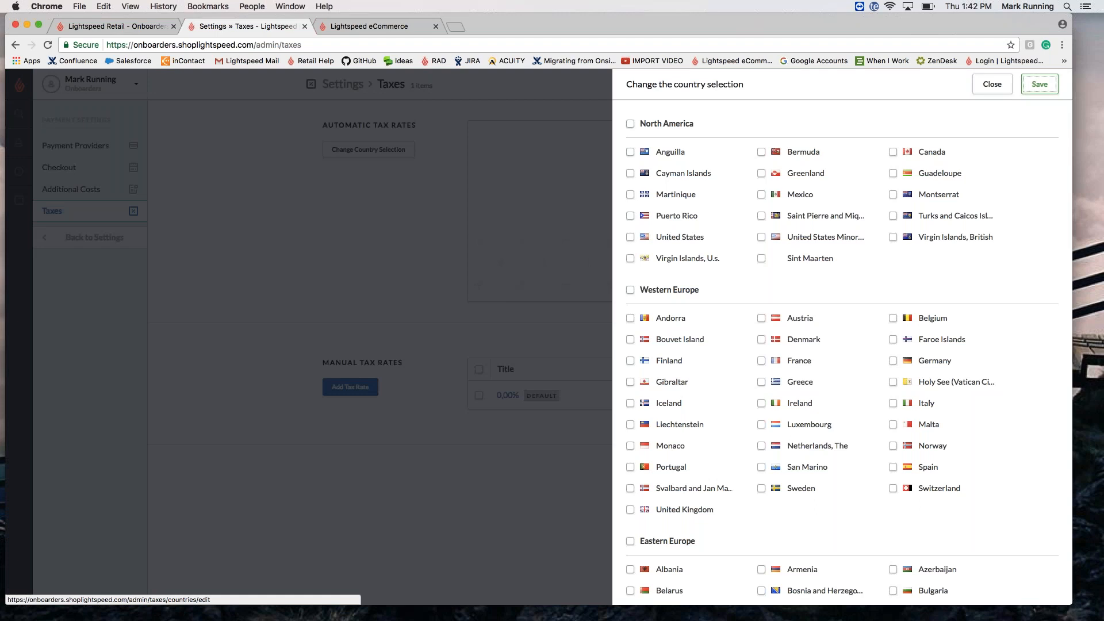
{"action": "left_click", "coordinate": [893, 152]}
{"action": "left_click", "coordinate": [1053, 86]}
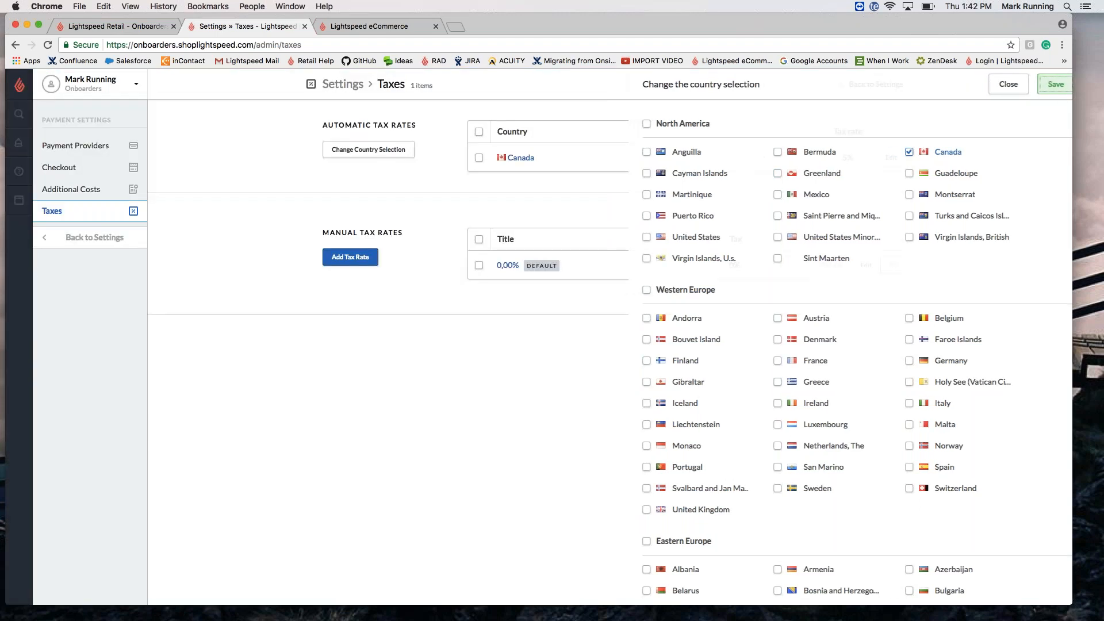
{"action": "left_click", "coordinate": [522, 158]}
{"action": "scroll", "coordinate": [557, 495], "scroll_direction": "down", "scroll_amount": 5}
{"action": "scroll", "coordinate": [557, 494], "scroll_direction": "down", "scroll_amount": 3}
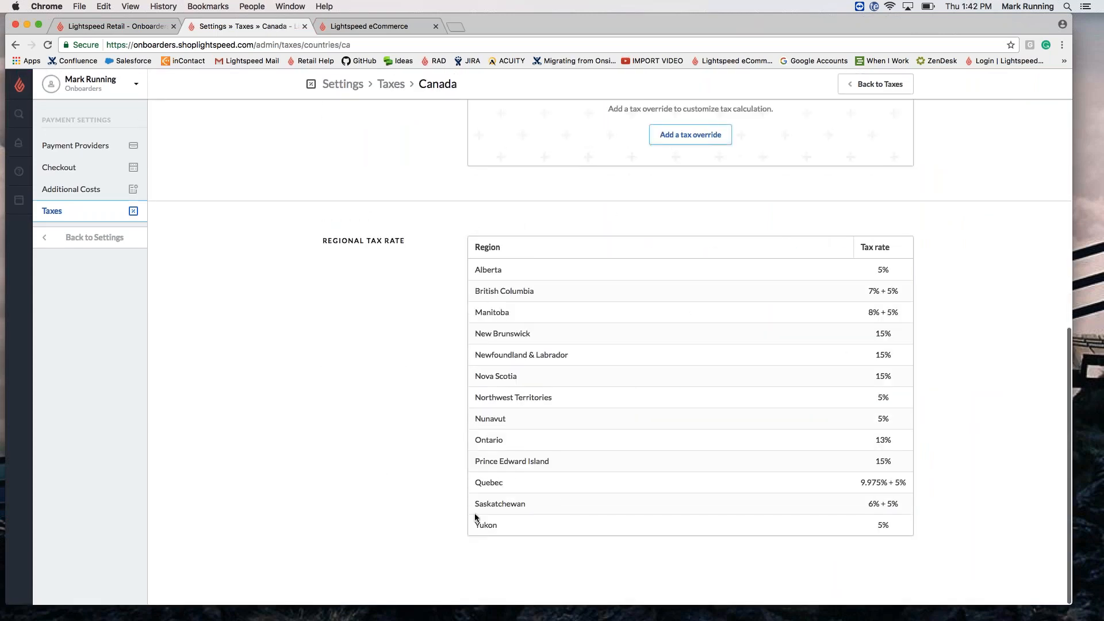
{"action": "scroll", "coordinate": [463, 512], "scroll_direction": "up", "scroll_amount": 2}
{"action": "scroll", "coordinate": [552, 337], "scroll_direction": "up", "scroll_amount": 8}
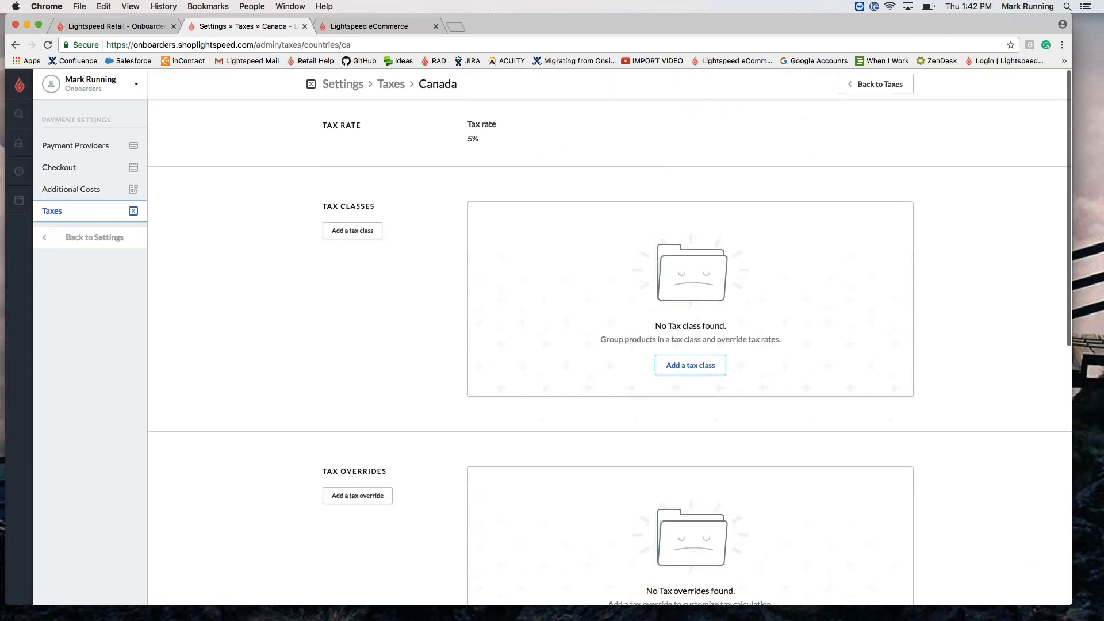
{"action": "left_click", "coordinate": [391, 85]}
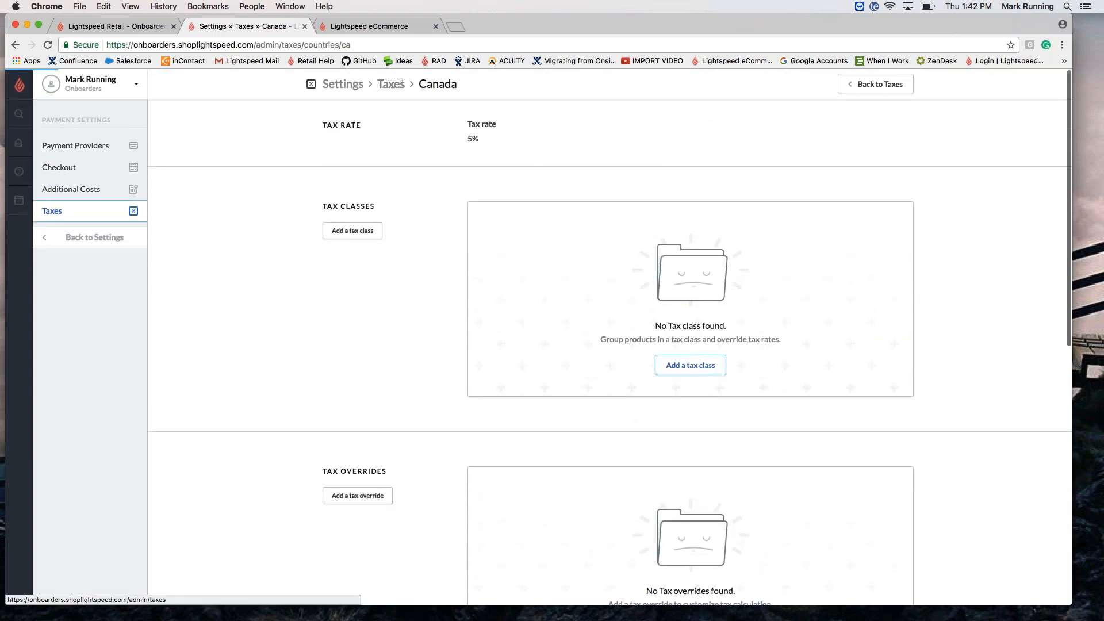
Step: Delete Canada from the automatic tax country list with Bulk actions
{"action": "left_click", "coordinate": [479, 132]}
{"action": "left_click", "coordinate": [506, 131]}
{"action": "left_click", "coordinate": [522, 158]}
{"action": "left_click", "coordinate": [632, 213]}
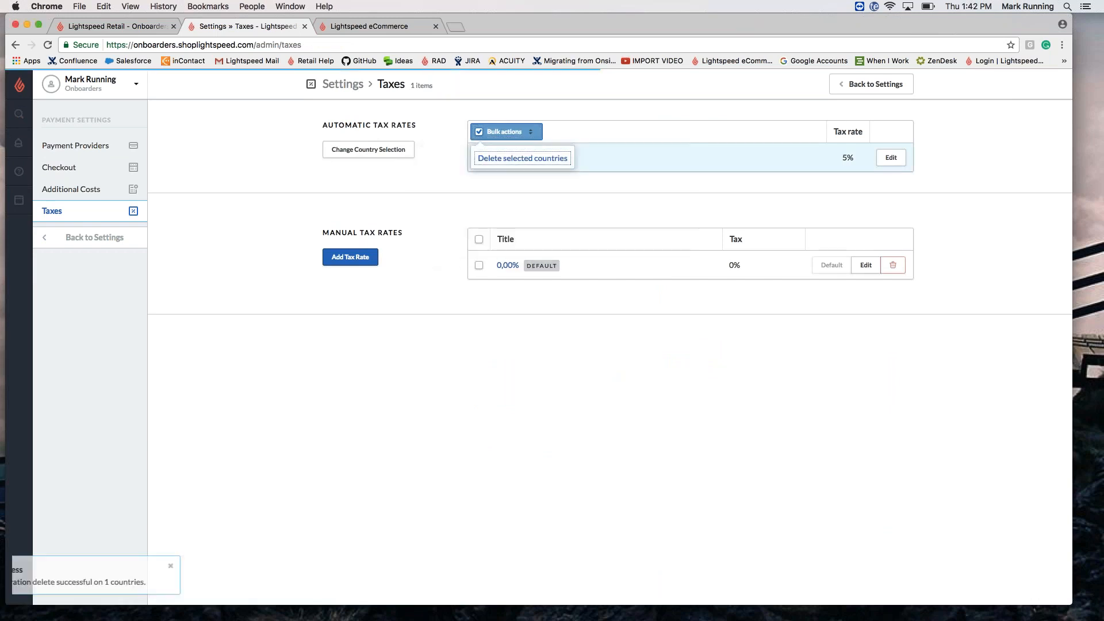
Step: Choose United States as the automatic tax country, save, and open its tax page
{"action": "left_click", "coordinate": [690, 270]}
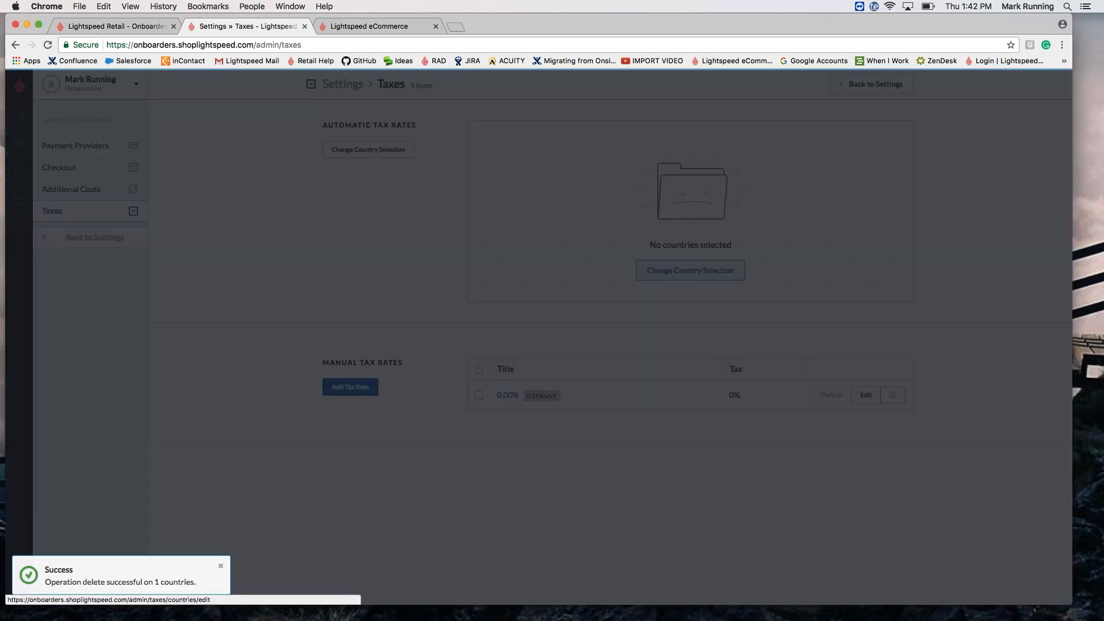
{"action": "left_click", "coordinate": [631, 238]}
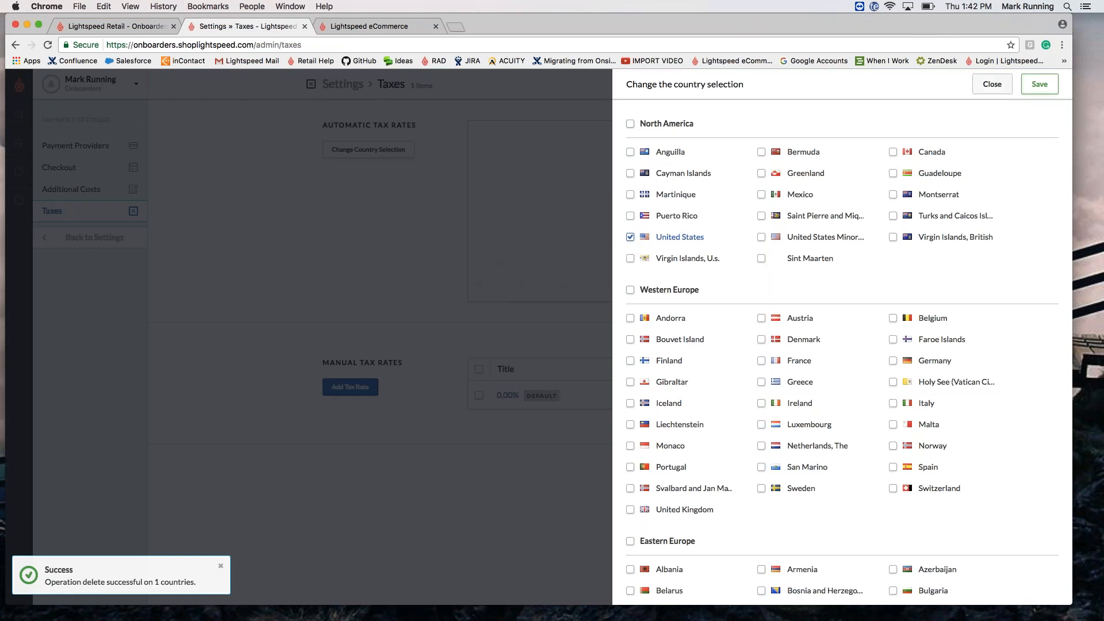
{"action": "left_click", "coordinate": [1037, 89]}
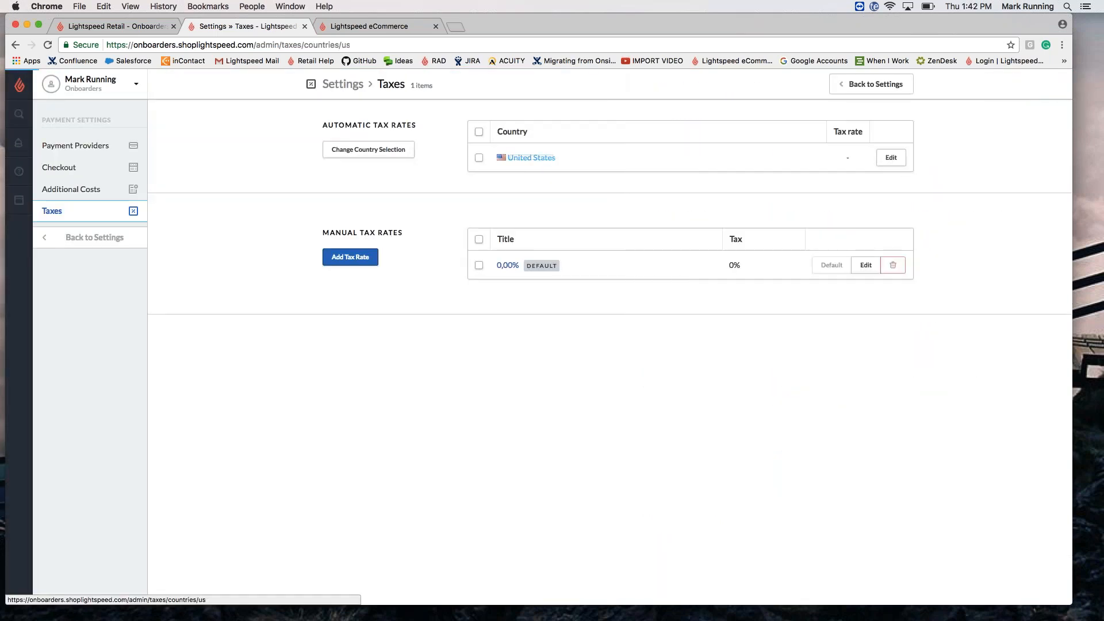
{"action": "left_click", "coordinate": [531, 157]}
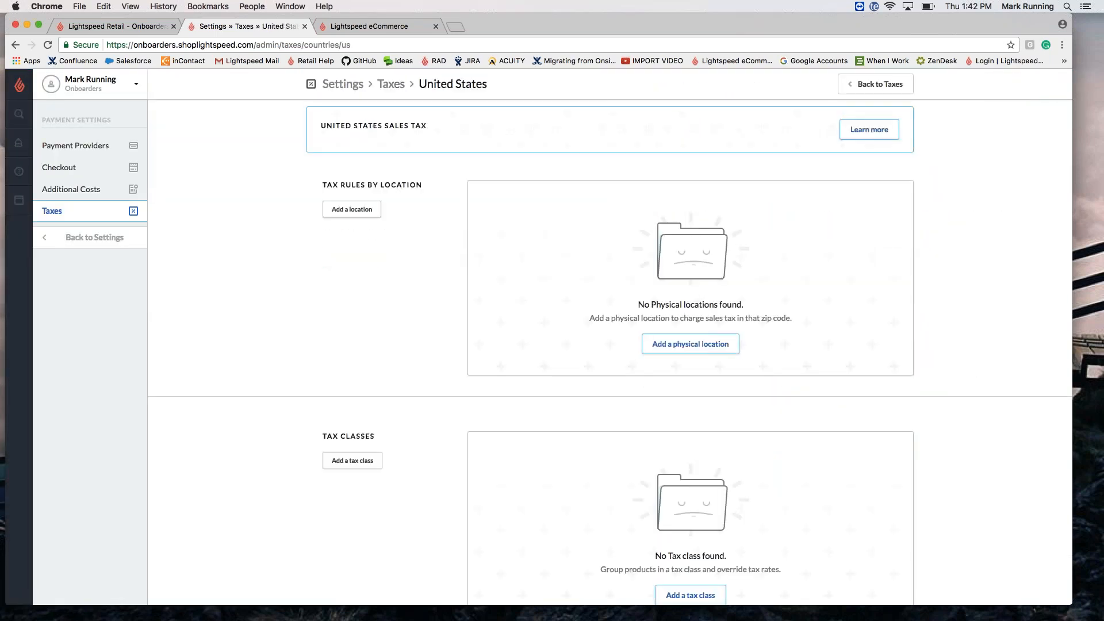
{"action": "left_click", "coordinate": [690, 343]}
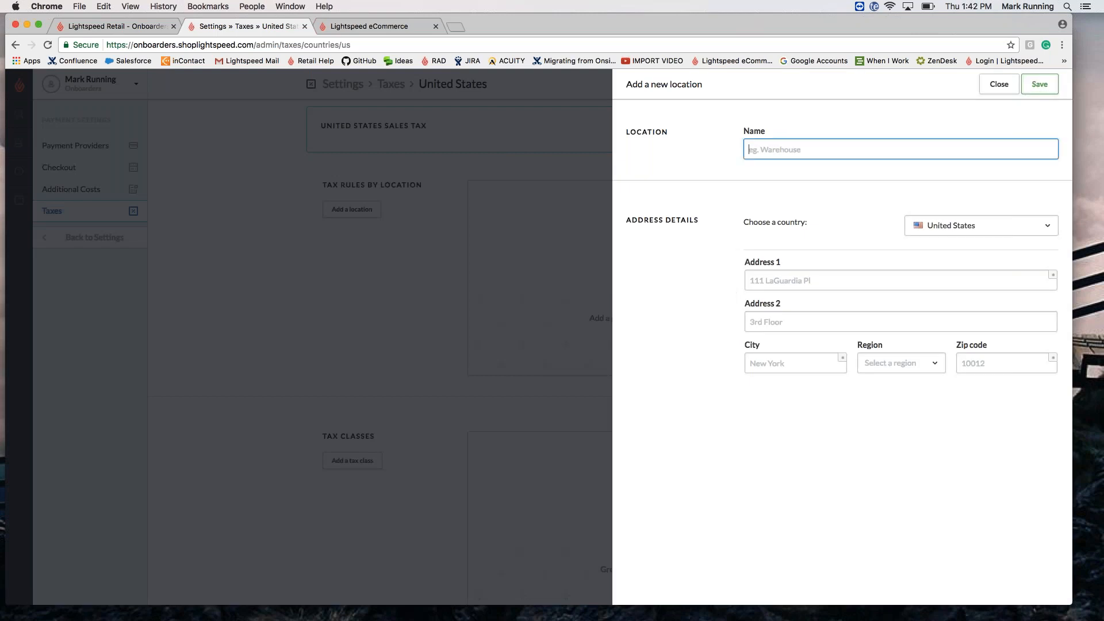
{"action": "type", "text": "Onboarders"}
{"action": "key", "text": "Tab"}
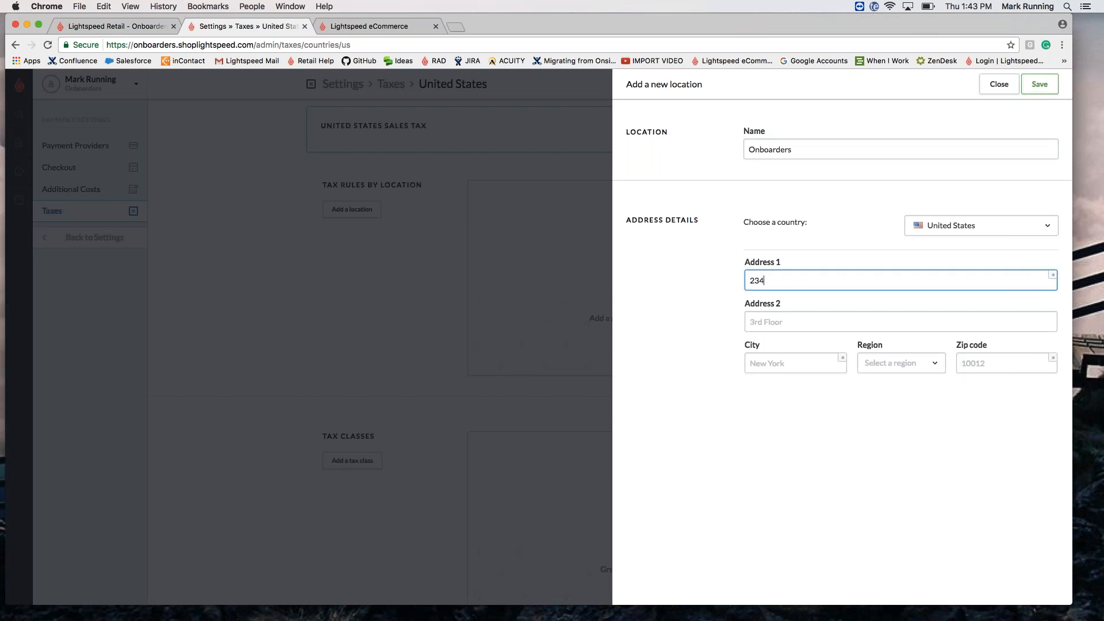
{"action": "key", "text": "Tab"}
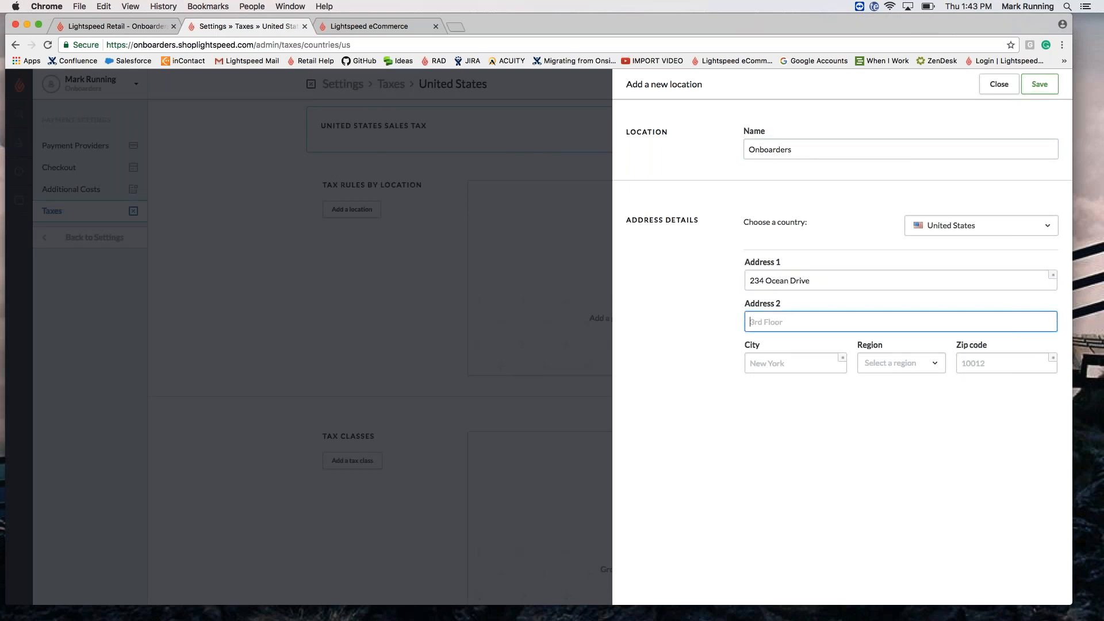
{"action": "key", "text": "Tab"}
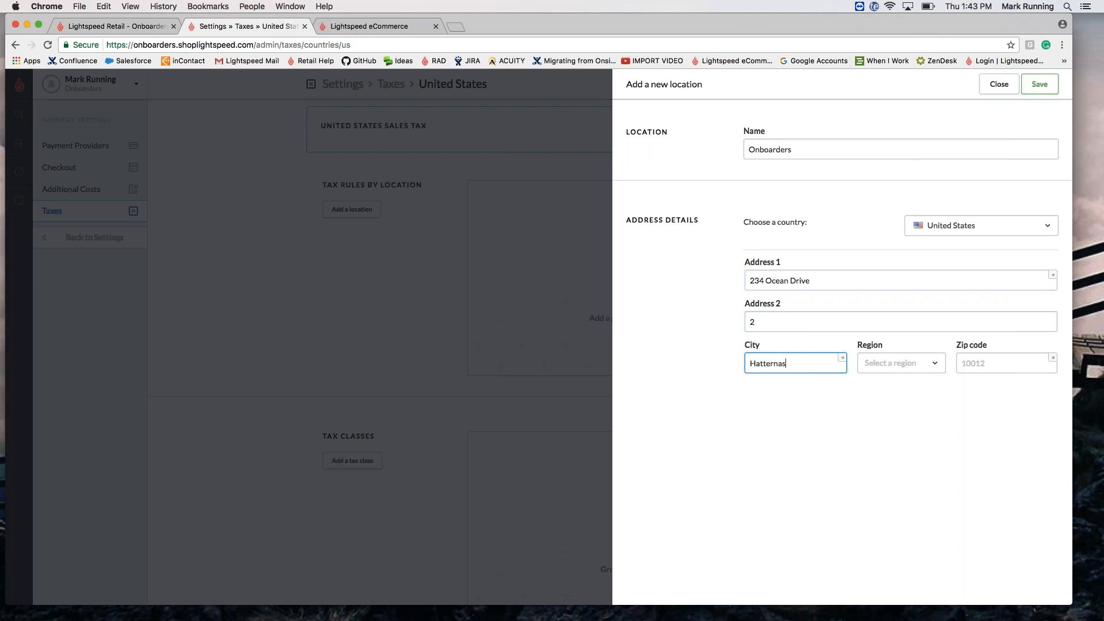
Step: Set the location's region to North Carolina and zip code 27943, then save it
{"action": "key", "text": "Tab"}
{"action": "type", "text": "North"}
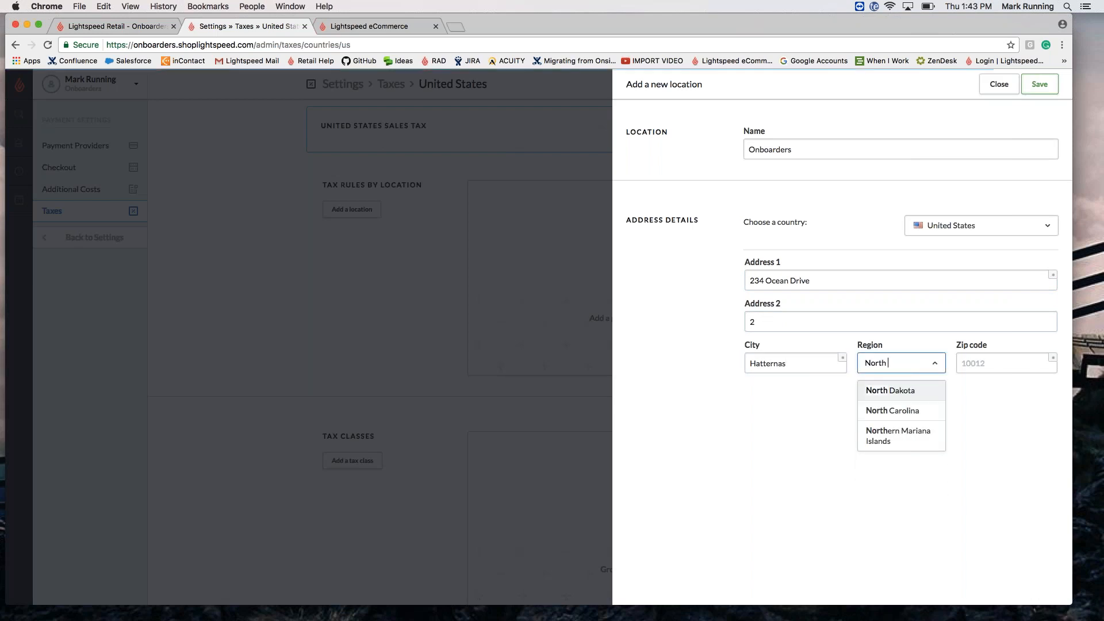
{"action": "left_click", "coordinate": [904, 405]}
{"action": "key", "text": "Tab"}
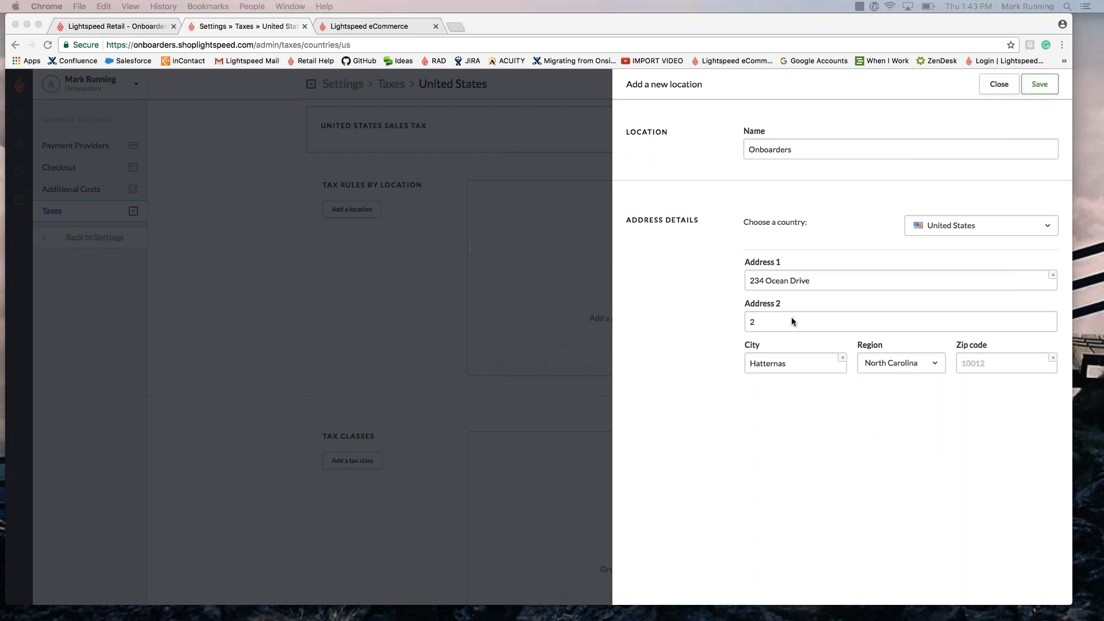
{"action": "left_click", "coordinate": [1014, 364]}
{"action": "type", "text": "27943"}
{"action": "key", "text": "Return"}
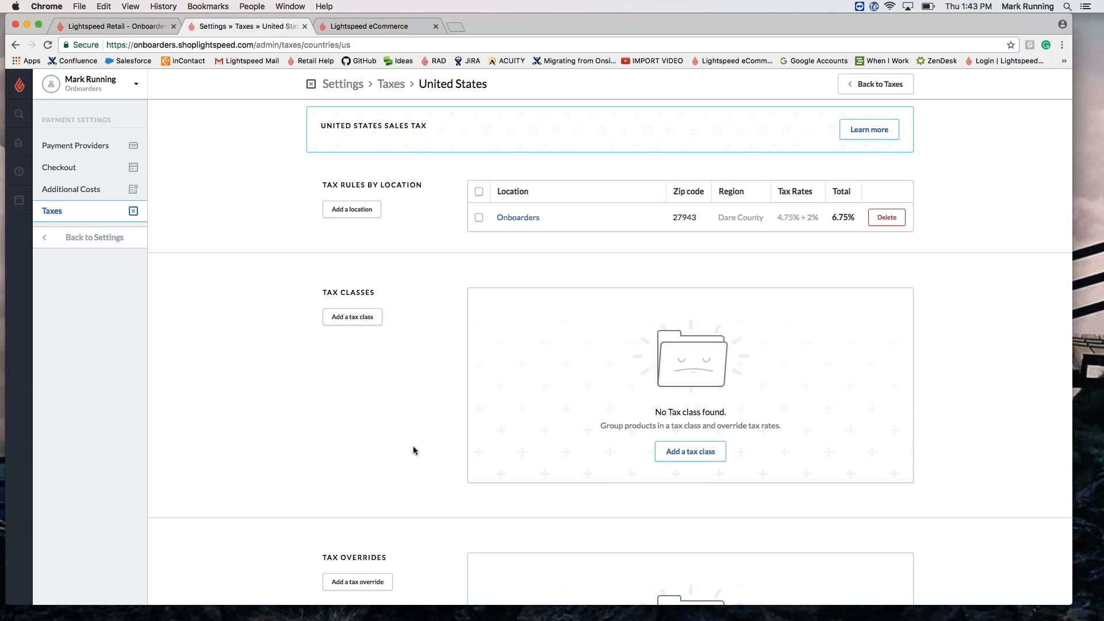
Step: Create a tax class named Clothing
{"action": "scroll", "coordinate": [413, 450], "scroll_direction": "down", "scroll_amount": 3}
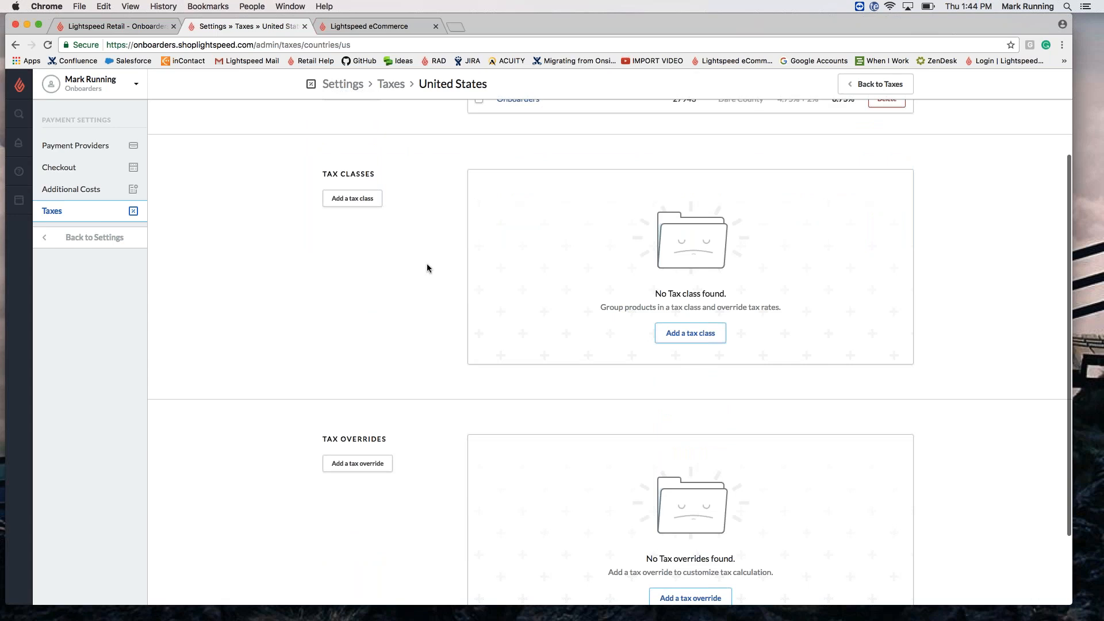
{"action": "left_click", "coordinate": [689, 333]}
{"action": "type", "text": "Clothing"}
{"action": "left_click", "coordinate": [648, 251]}
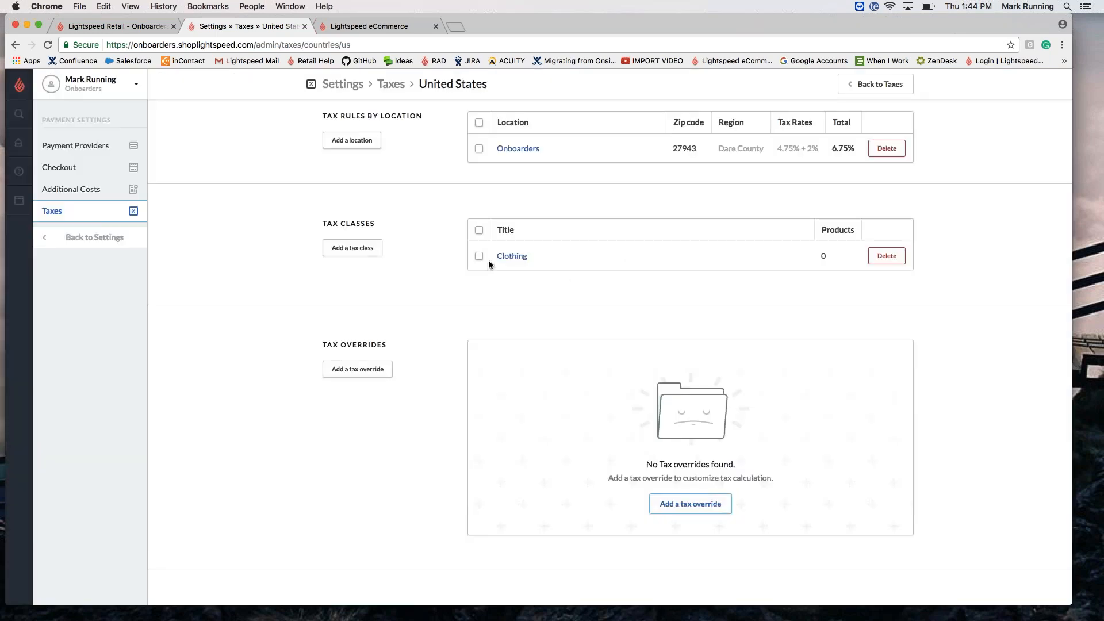
Step: Add a Clothing tax override using the New York Clothing under $110 rule
{"action": "left_click", "coordinate": [375, 375]}
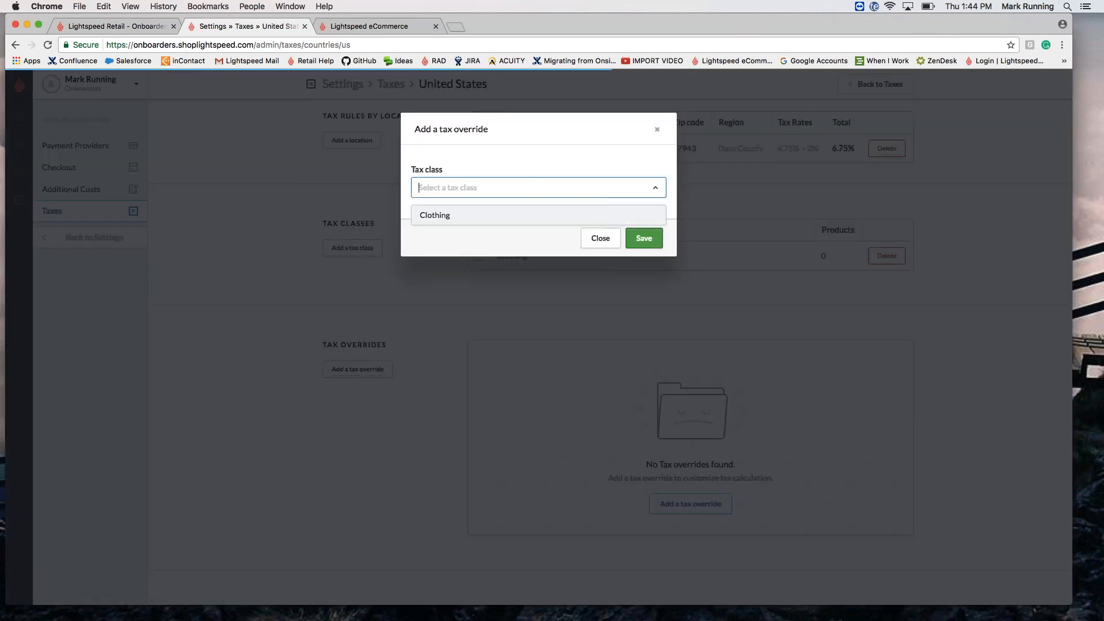
{"action": "key", "text": "Return"}
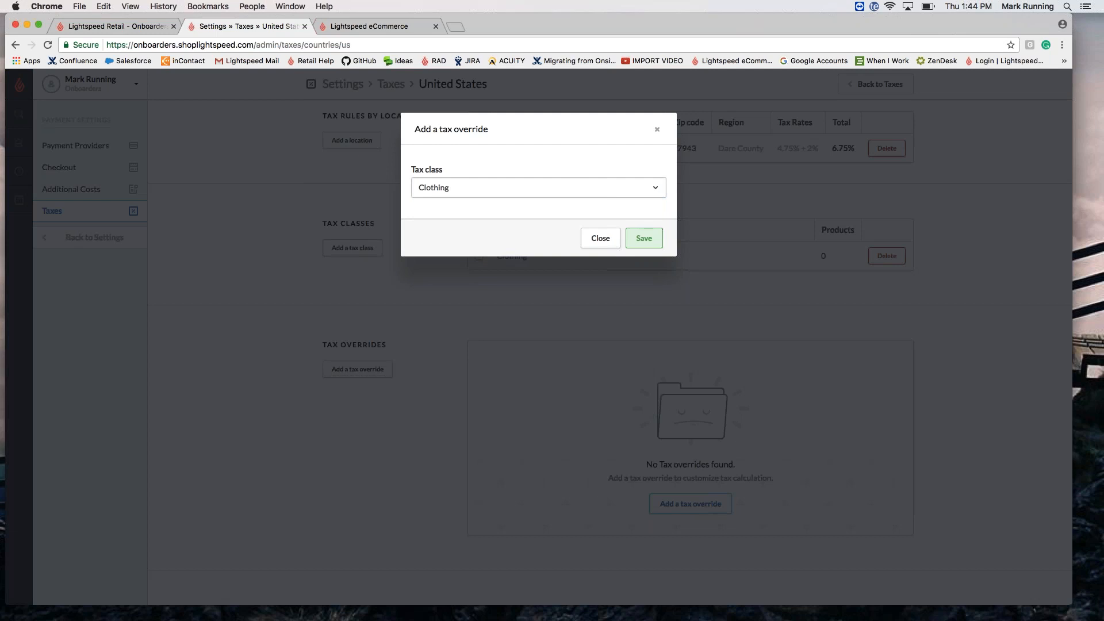
{"action": "left_click", "coordinate": [651, 238]}
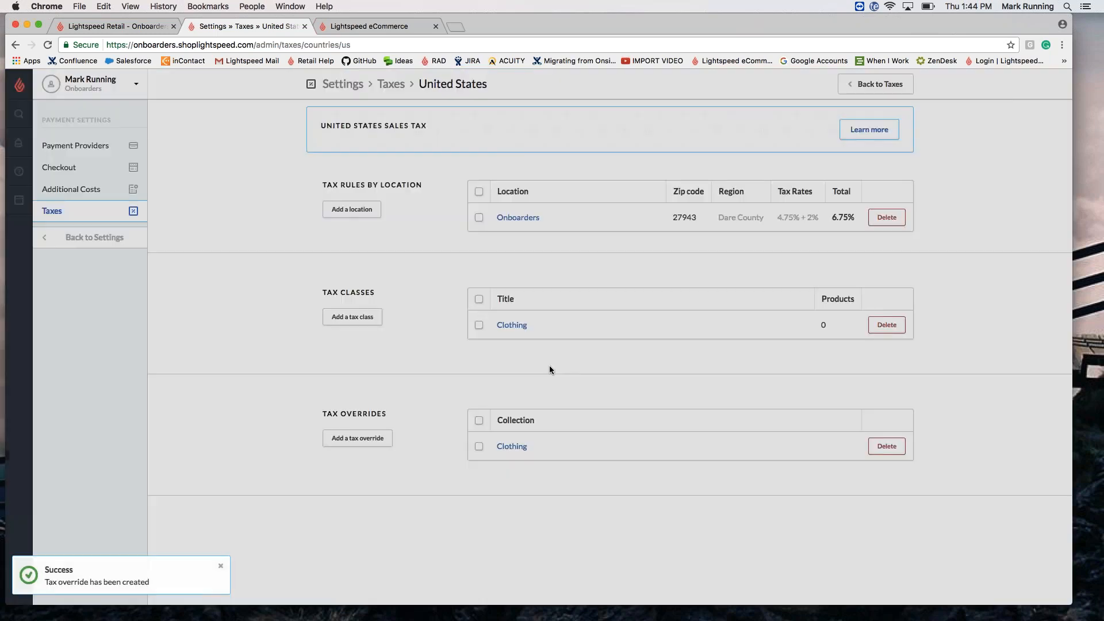
{"action": "left_click", "coordinate": [511, 446]}
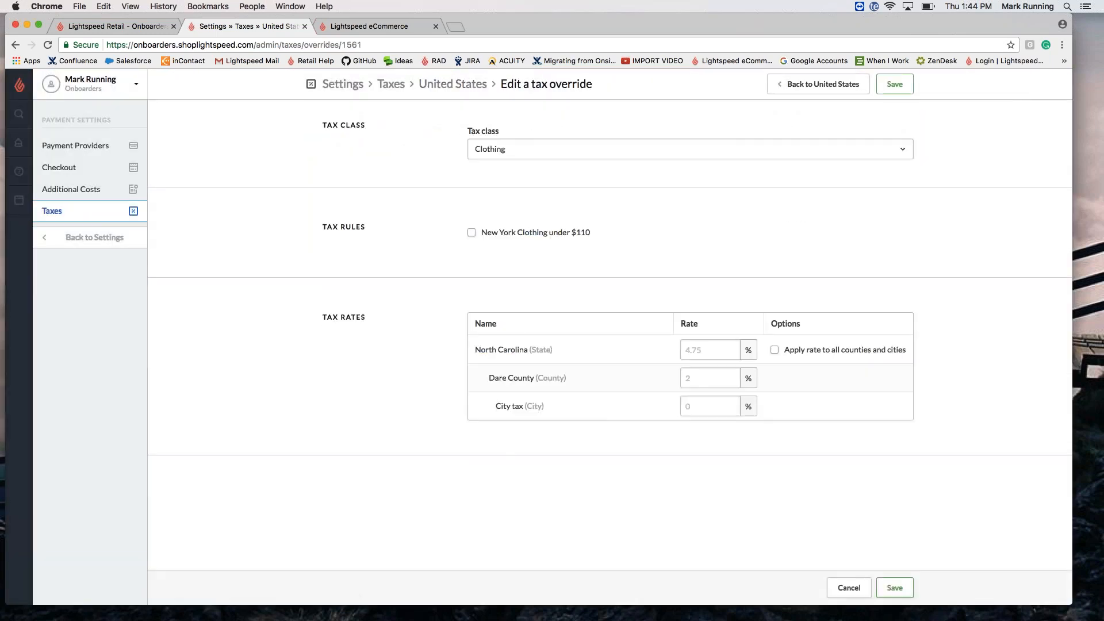
{"action": "left_click", "coordinate": [472, 233]}
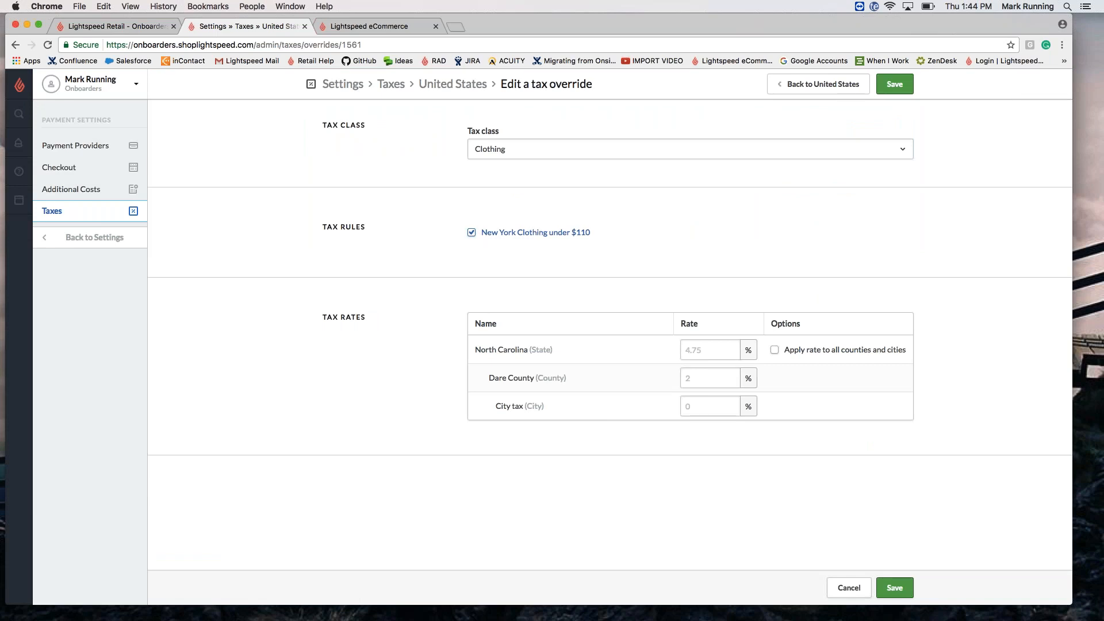
{"action": "left_click", "coordinate": [899, 85]}
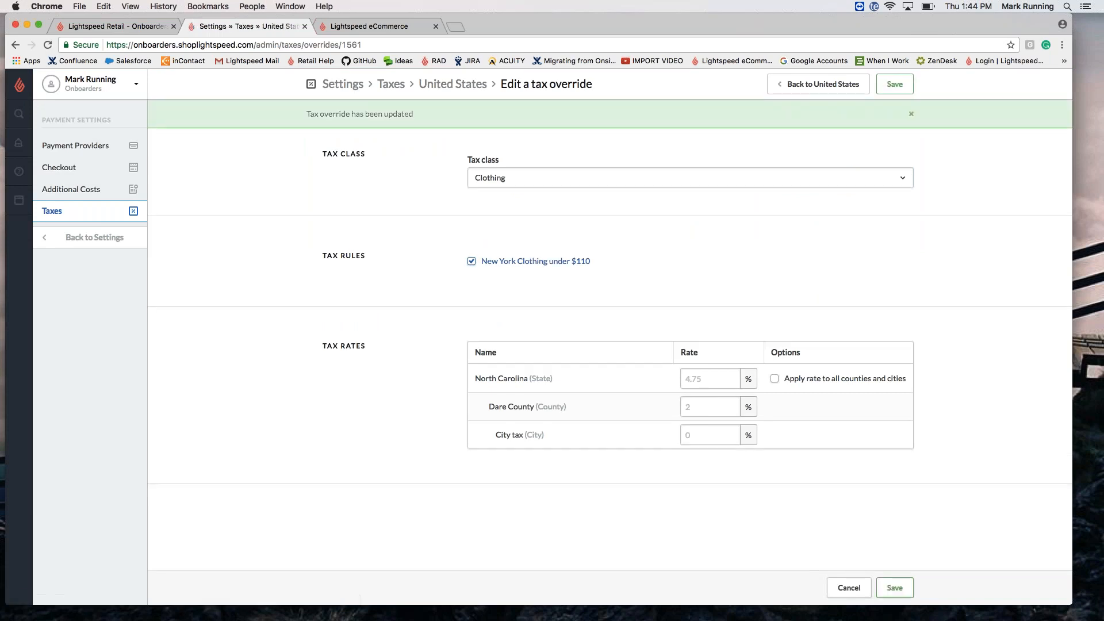
Step: Open the Clothing tax class collection from the United States overview to add products
{"action": "left_click", "coordinate": [451, 84]}
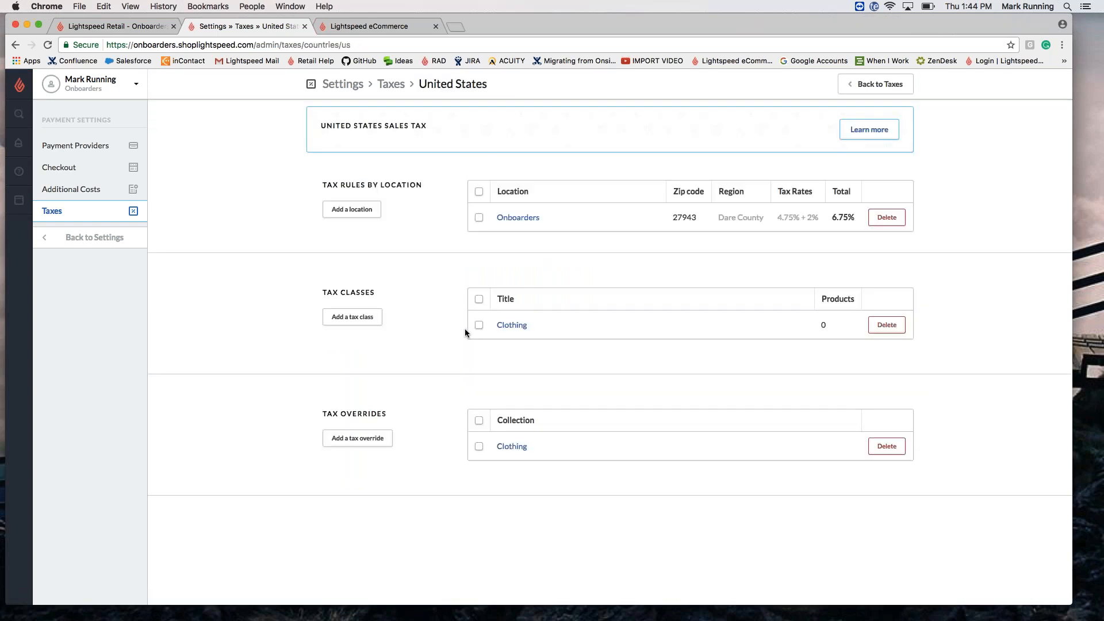
{"action": "left_click", "coordinate": [514, 326]}
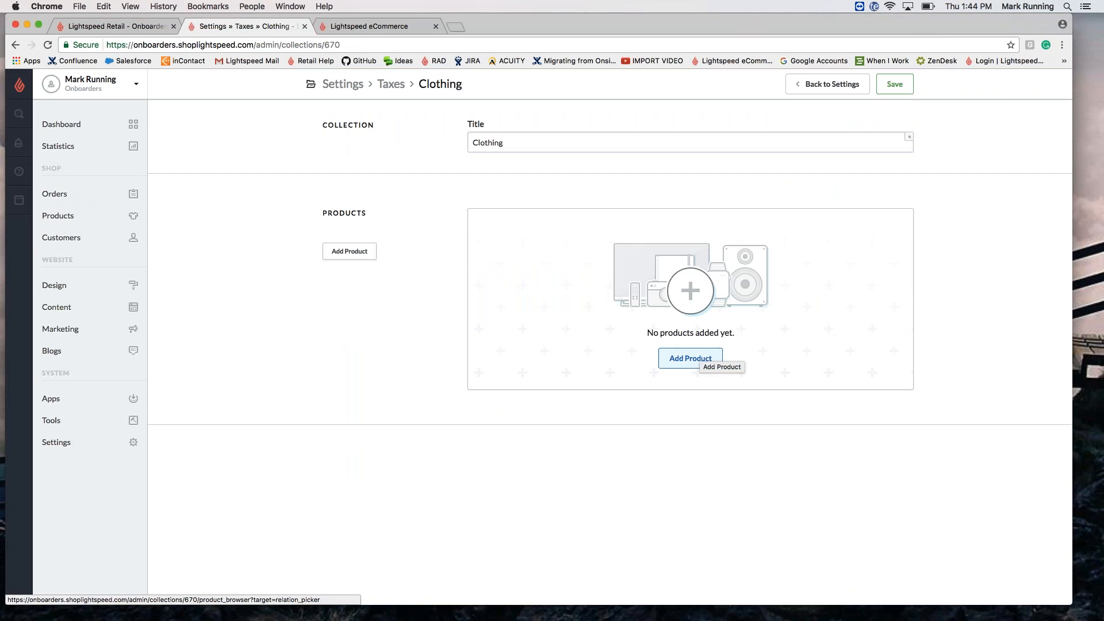
{"action": "left_click", "coordinate": [696, 359]}
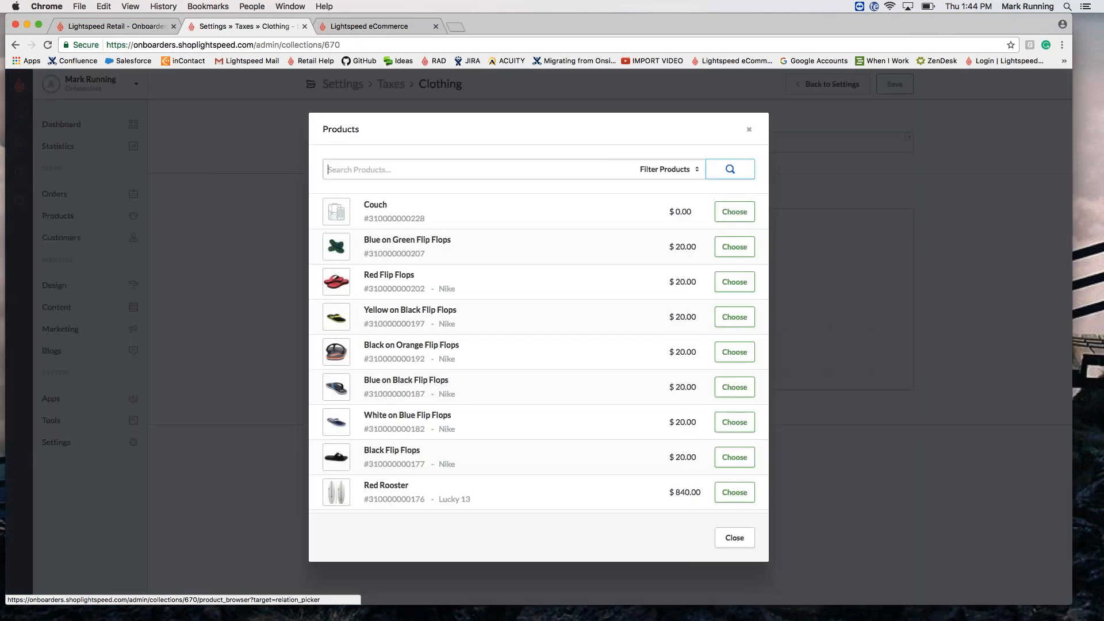
Step: Check the product filter options, close the product picker unchanged, and return to Settings
{"action": "left_click", "coordinate": [692, 170]}
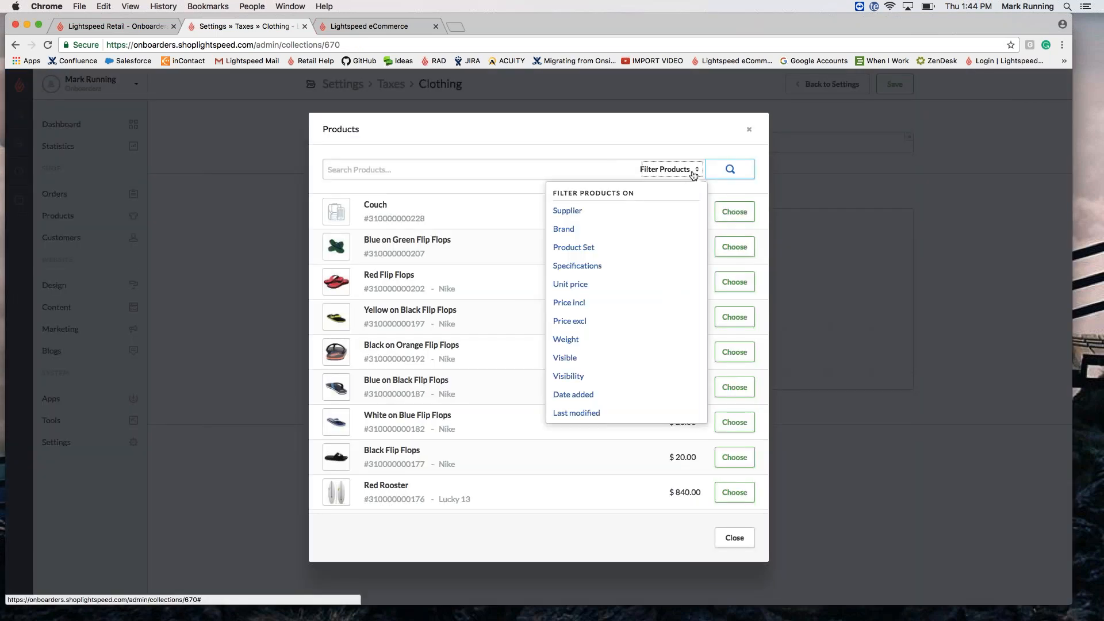
{"action": "left_click", "coordinate": [682, 125]}
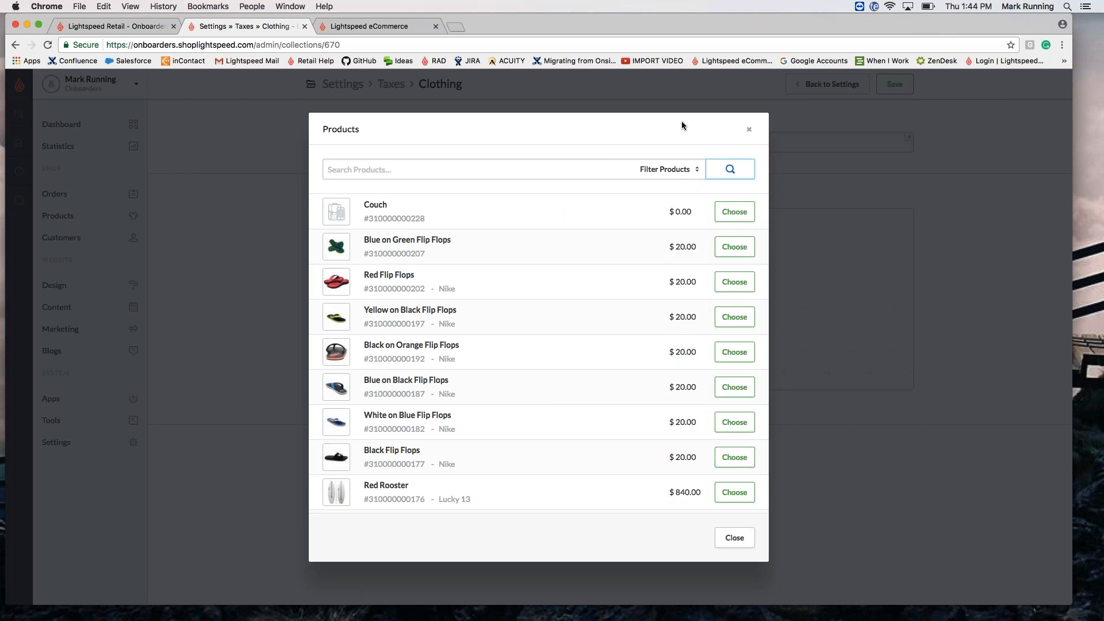
{"action": "left_click", "coordinate": [748, 130]}
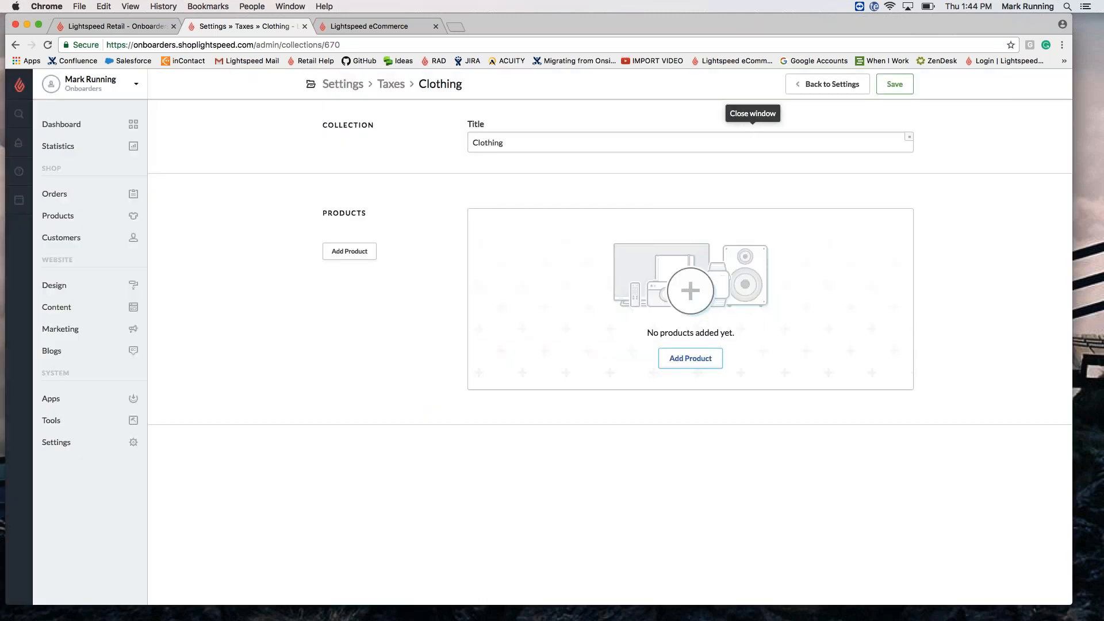
{"action": "left_click", "coordinate": [343, 84]}
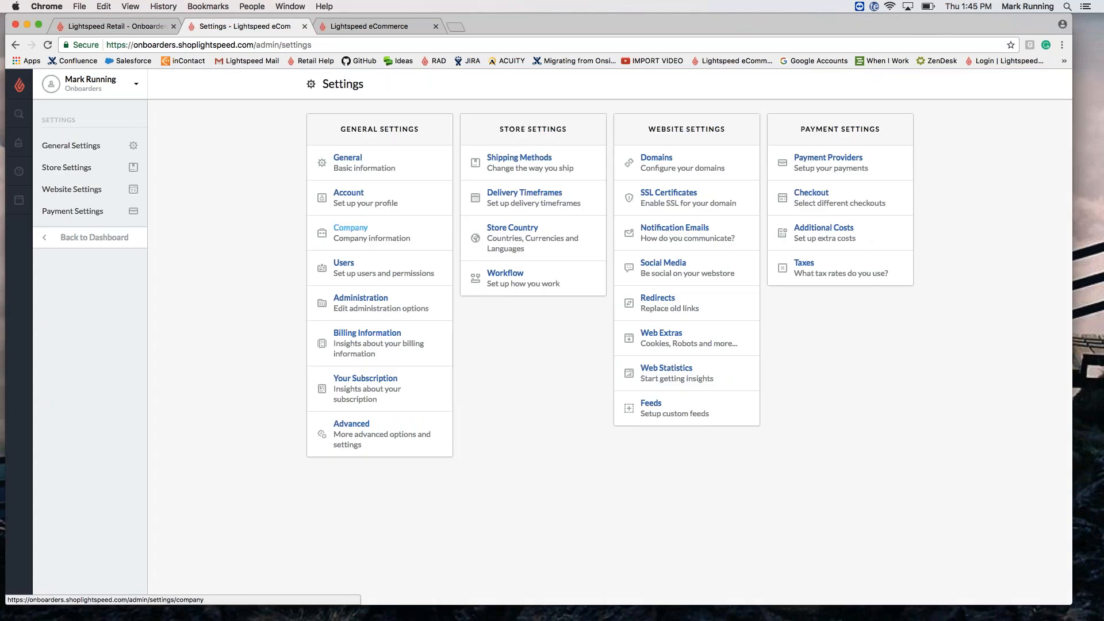
Step: Open Notification Emails and edit the Order confirmation & invoices template
{"action": "left_click", "coordinate": [663, 233]}
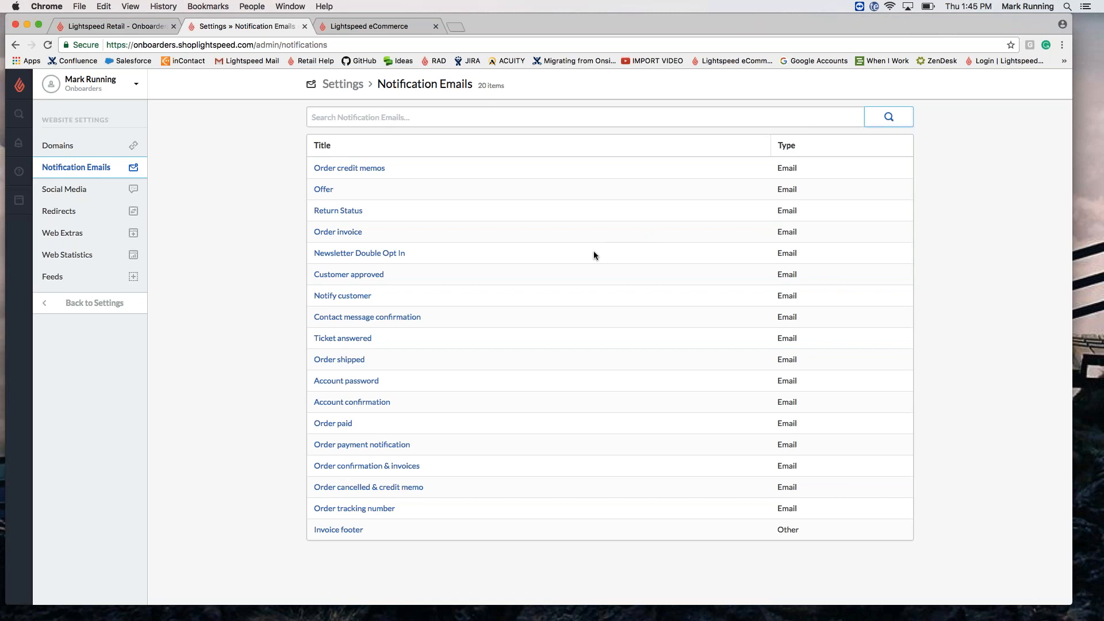
{"action": "left_click", "coordinate": [389, 467]}
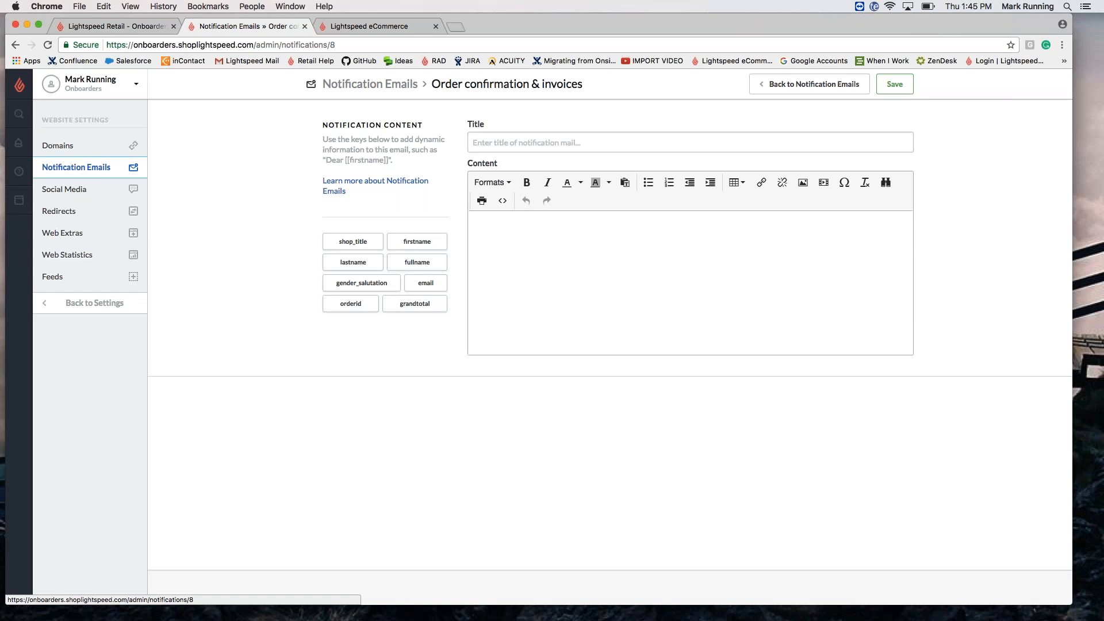
Step: Insert gender_salutation, firstname and lastname keys into the content, delete them, and go back
{"action": "left_click", "coordinate": [602, 279]}
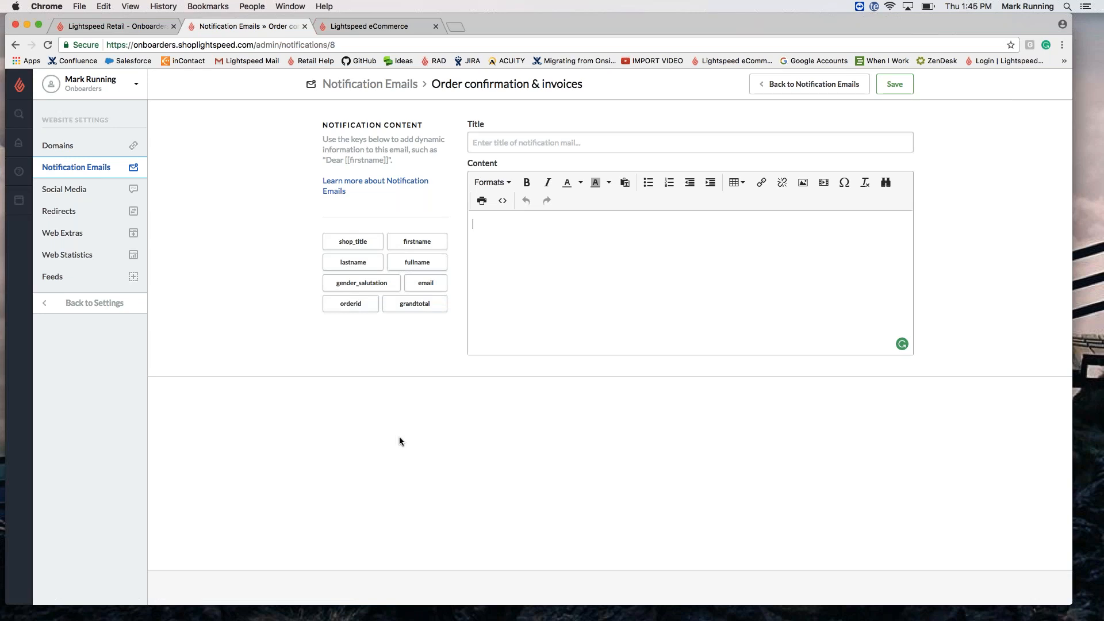
{"action": "left_click", "coordinate": [363, 286]}
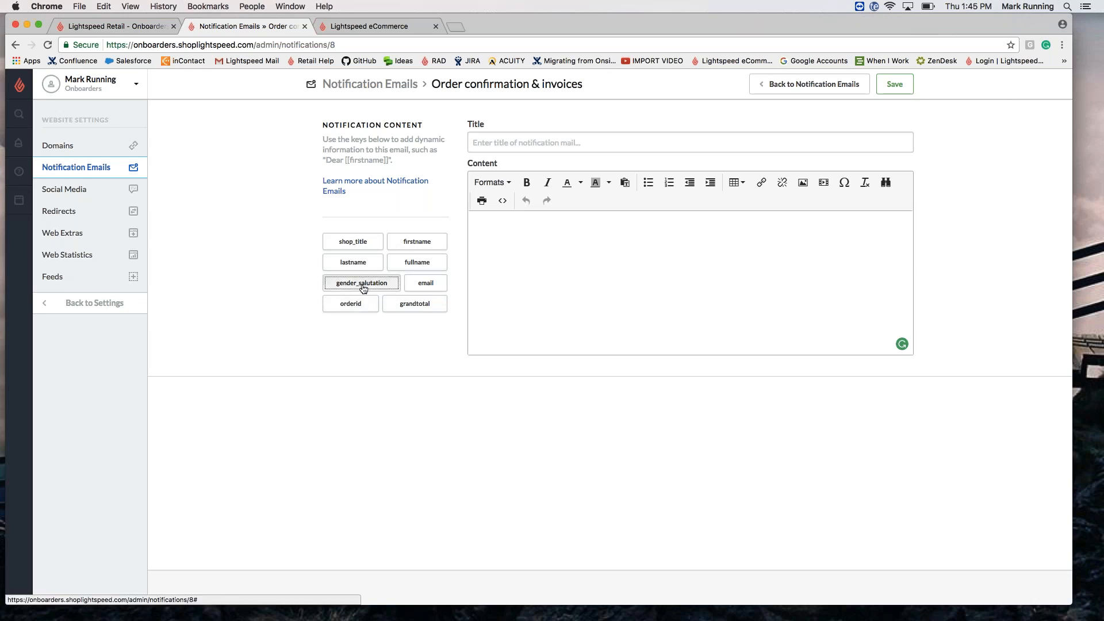
{"action": "left_click", "coordinate": [425, 246]}
{"action": "left_click", "coordinate": [353, 262]}
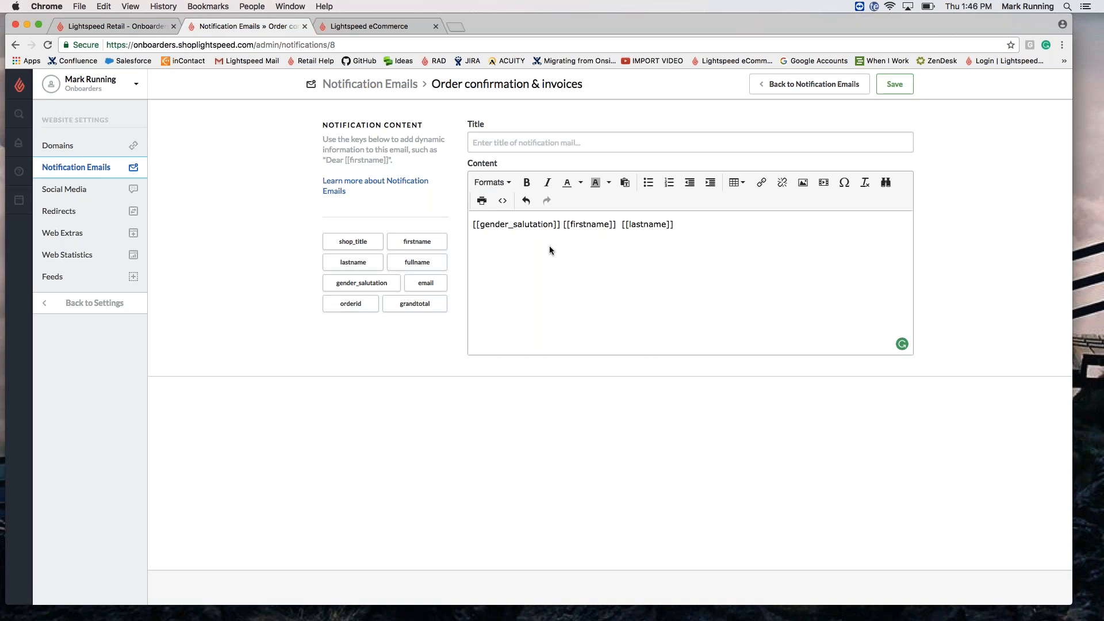
{"action": "left_click_drag", "start_coordinate": [693, 225], "coordinate": [533, 194]}
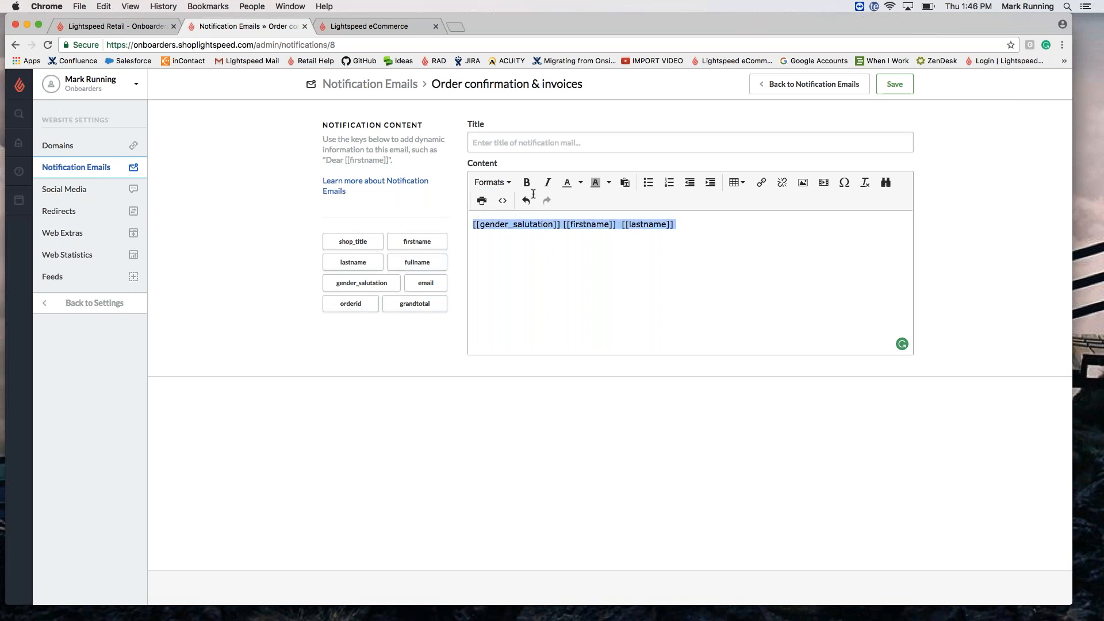
{"action": "key", "text": "BackSpace"}
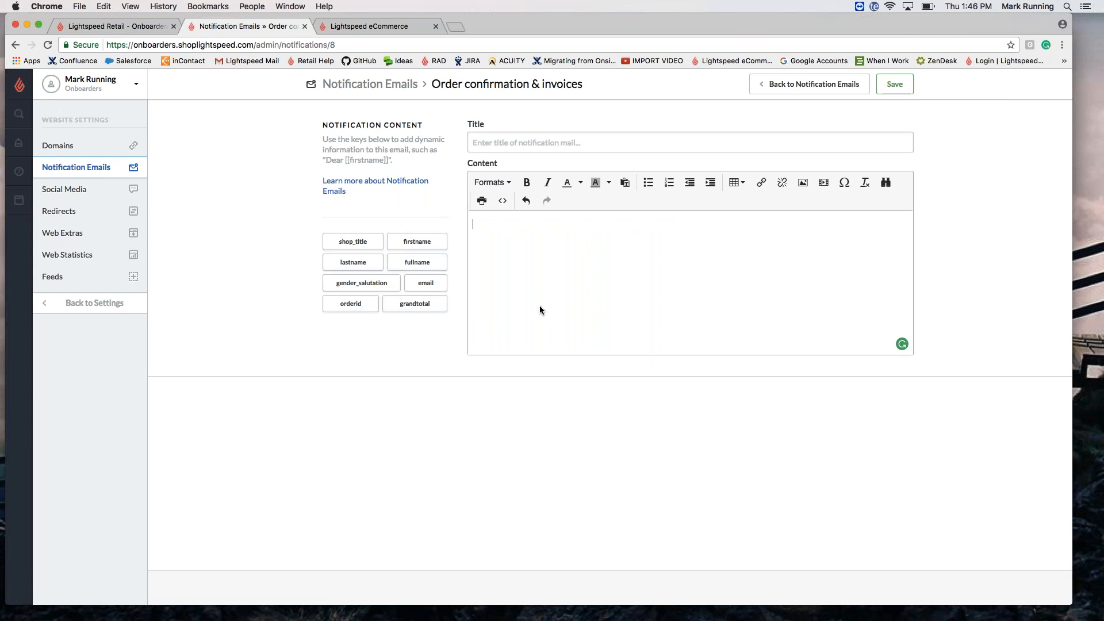
{"action": "left_click", "coordinate": [368, 84]}
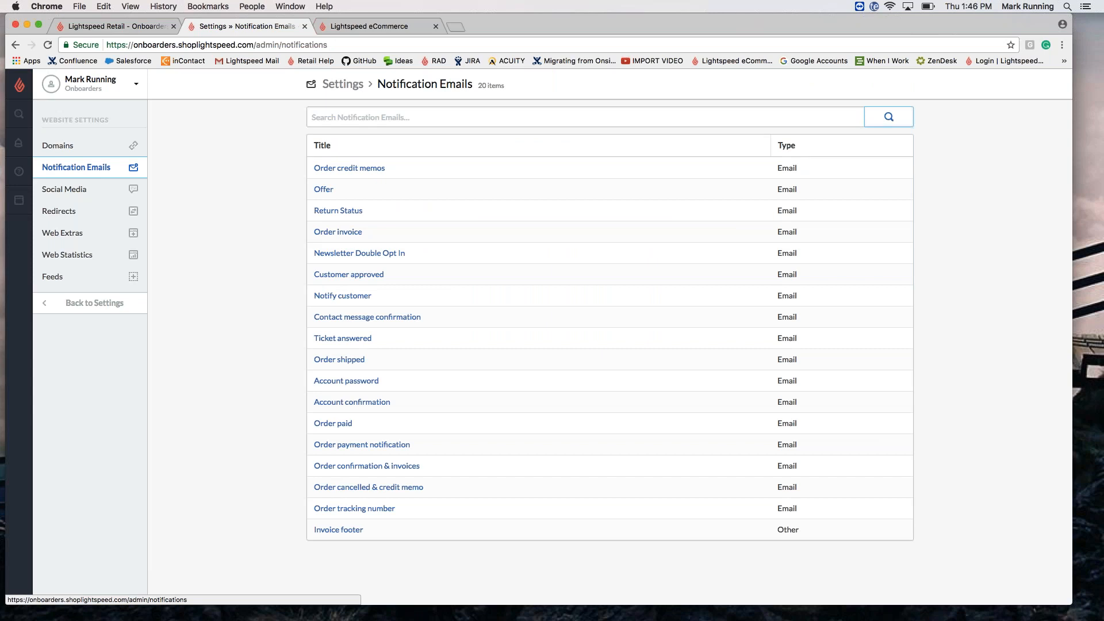
Step: View the Order credit memos email template, then open Redirects settings
{"action": "left_click", "coordinate": [339, 167]}
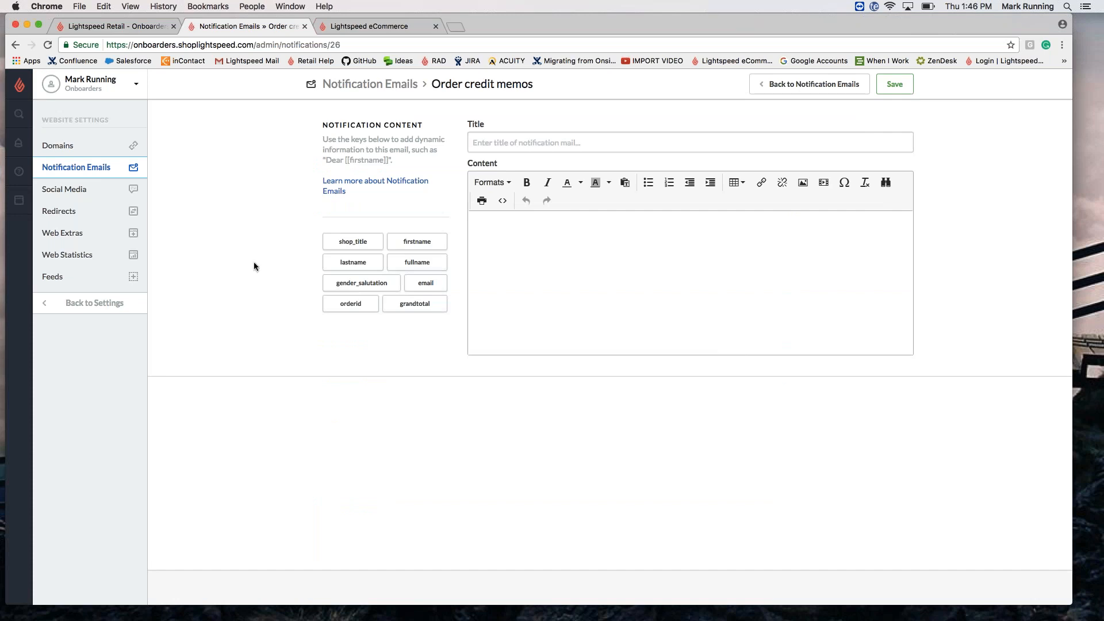
{"action": "left_click", "coordinate": [78, 221]}
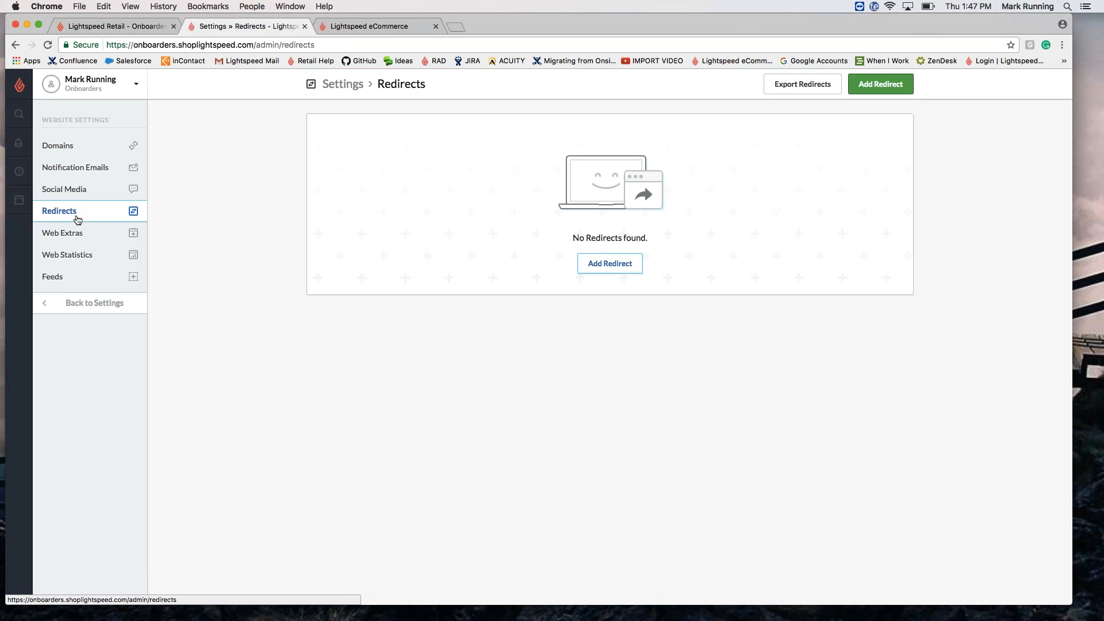
Step: Inspect the Add Redirect form's URL and destination fields, close it unsaved, then open Domains
{"action": "left_click", "coordinate": [609, 262]}
{"action": "left_click", "coordinate": [575, 189]}
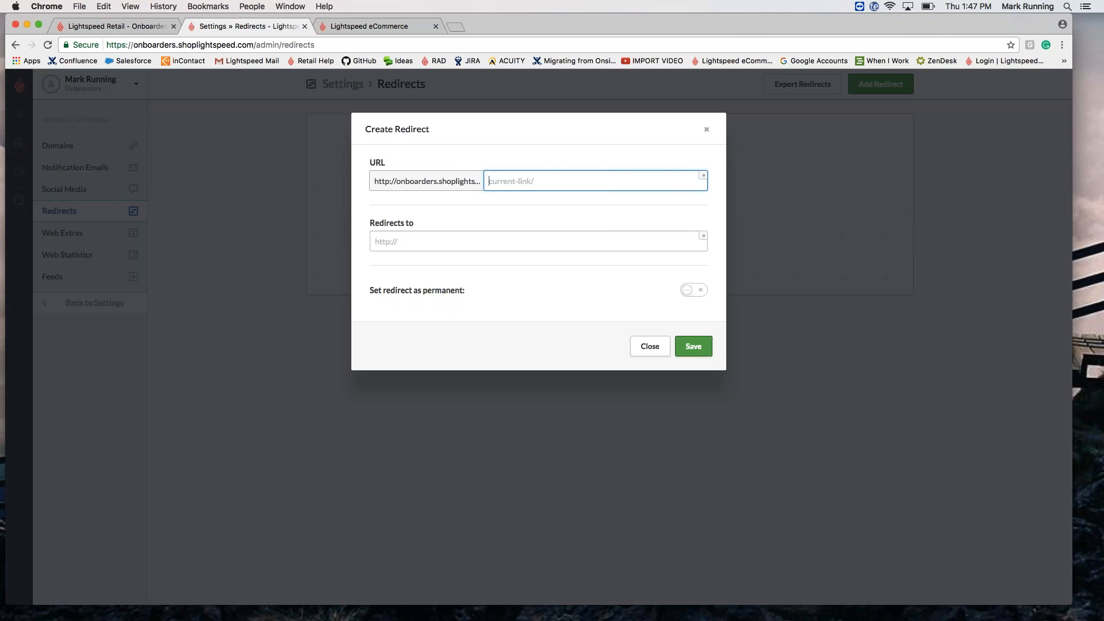
{"action": "left_click", "coordinate": [423, 242]}
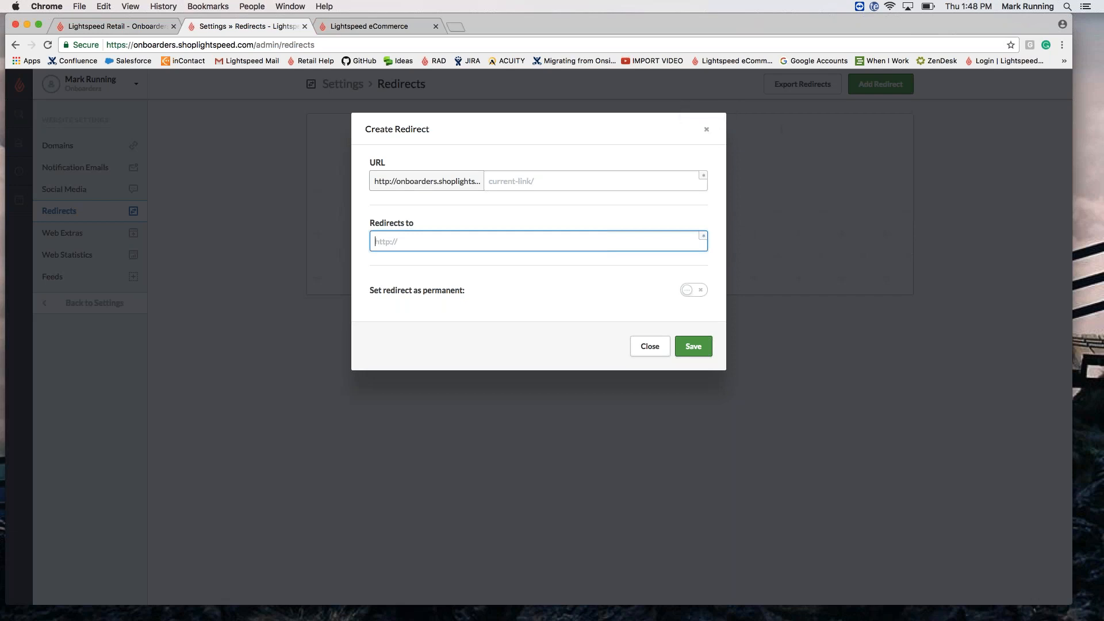
{"action": "left_click", "coordinate": [706, 129]}
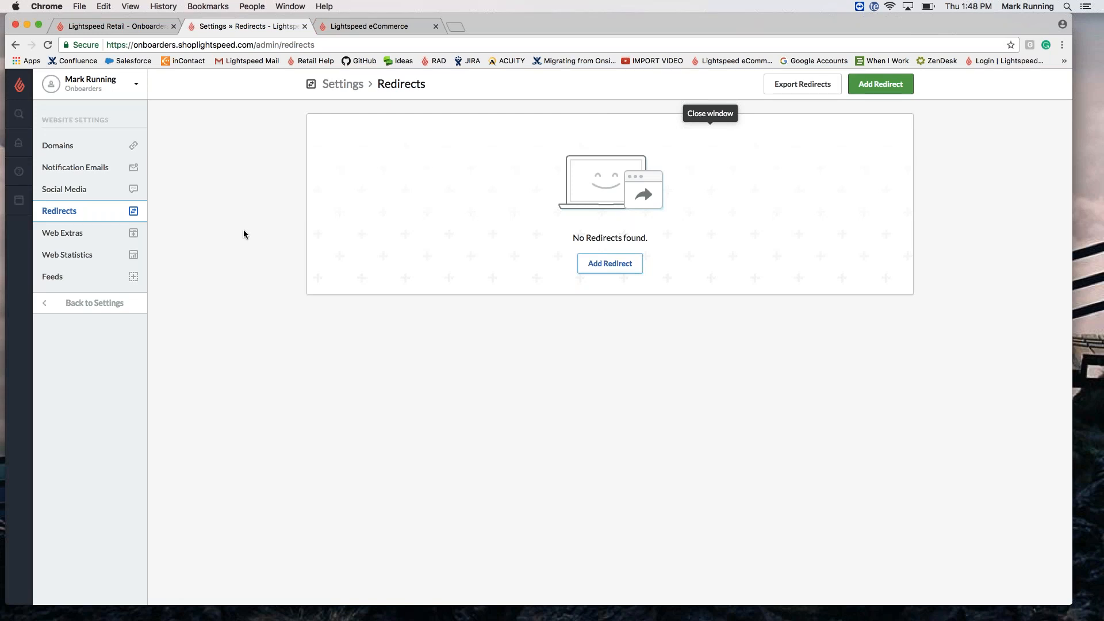
{"action": "left_click", "coordinate": [75, 148]}
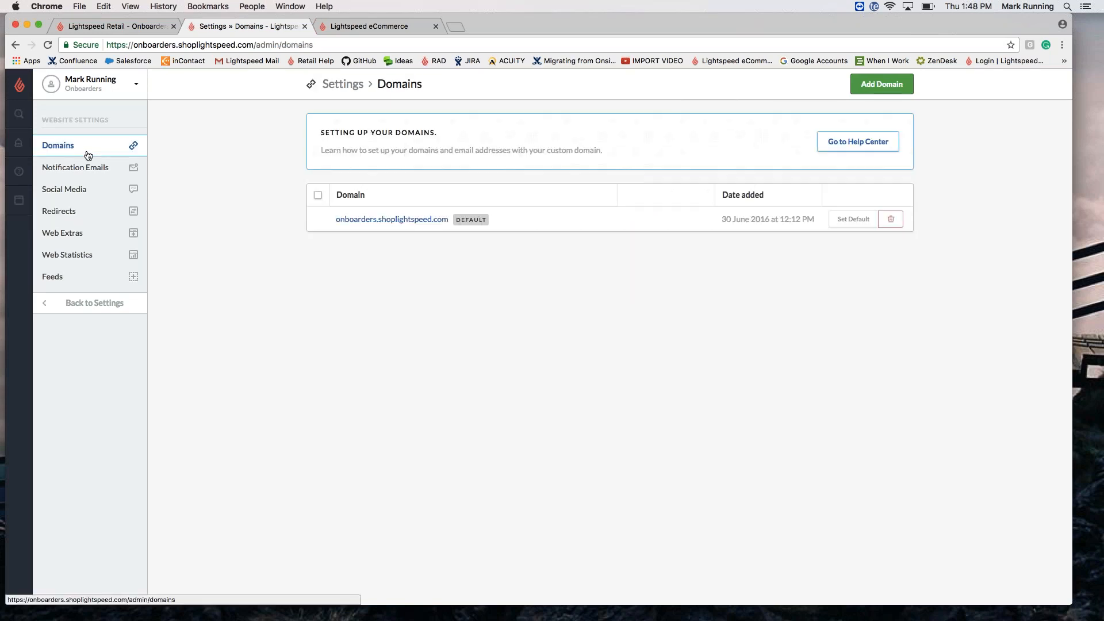
Step: Preview the Add Domain form, discard it unused, and go back to the Settings overview
{"action": "left_click", "coordinate": [866, 91]}
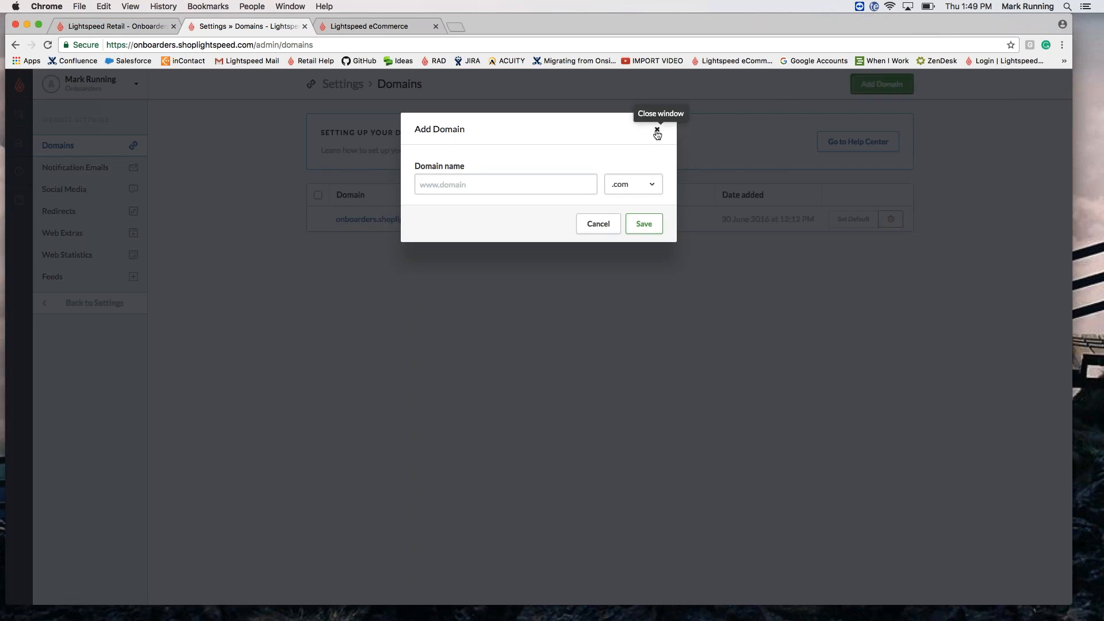
{"action": "left_click", "coordinate": [657, 129]}
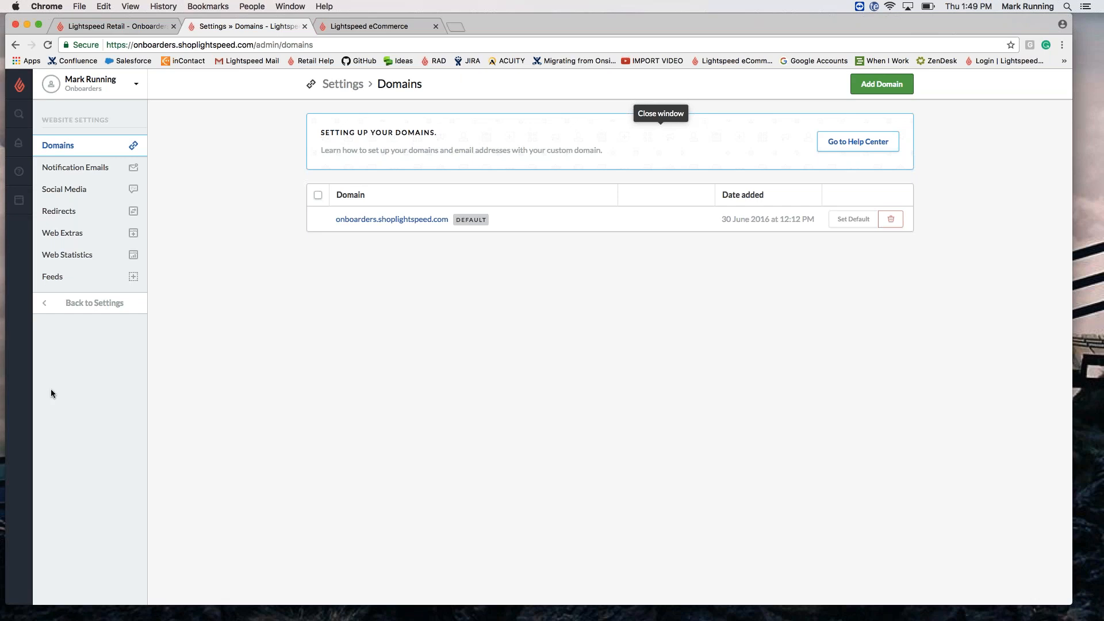
{"action": "left_click", "coordinate": [91, 303]}
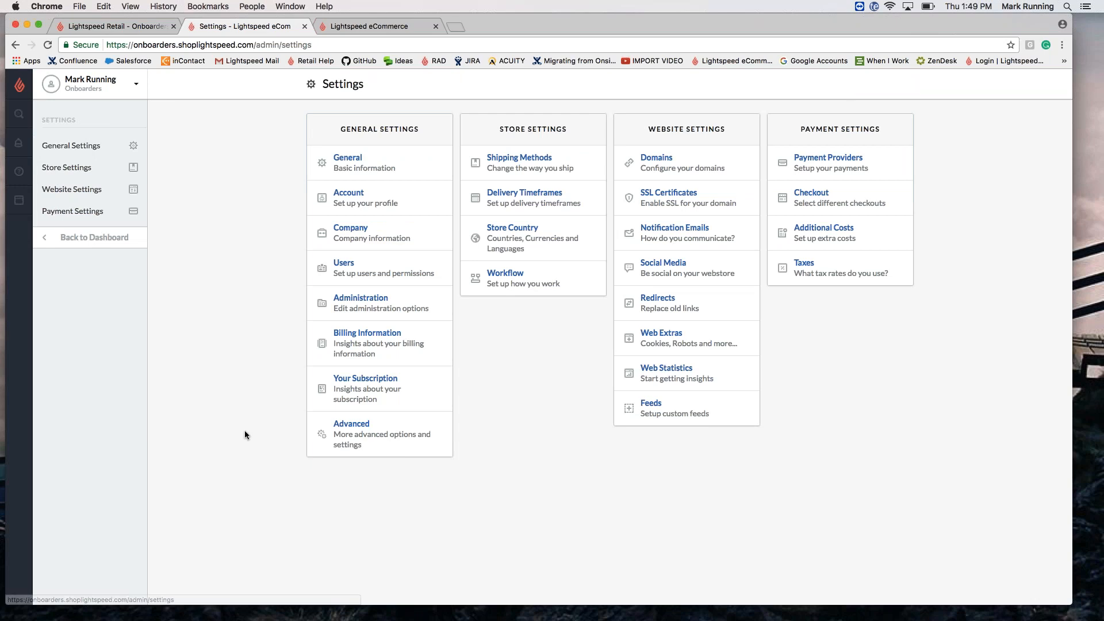
Step: Go to Products and search 'kassie' to find the Kassia Back Zip Wetsuit
{"action": "left_click", "coordinate": [89, 237]}
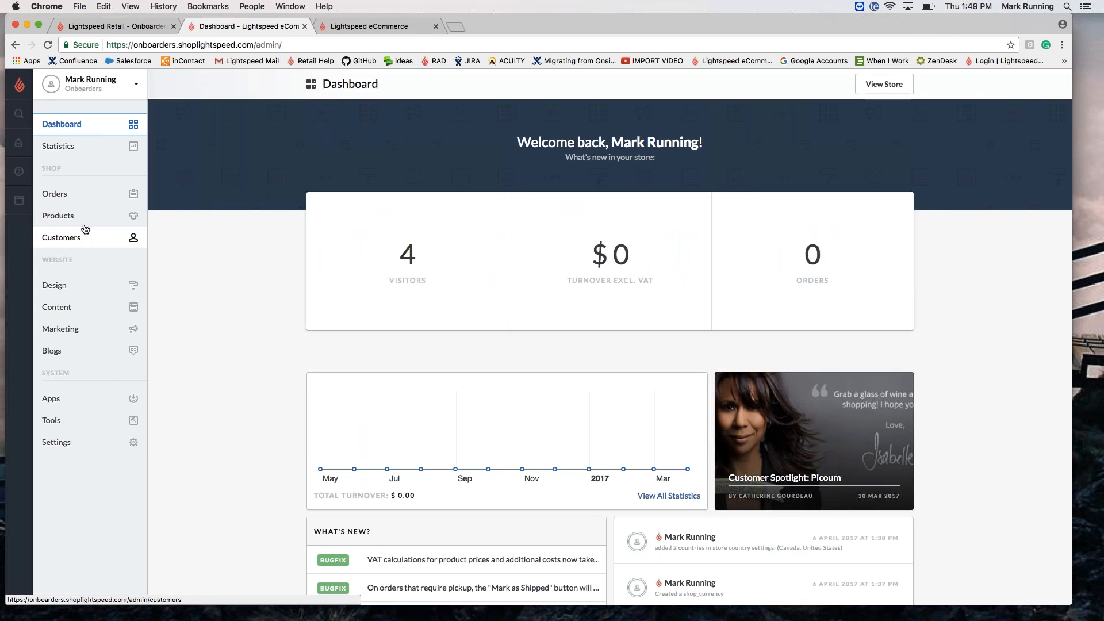
{"action": "left_click", "coordinate": [81, 222]}
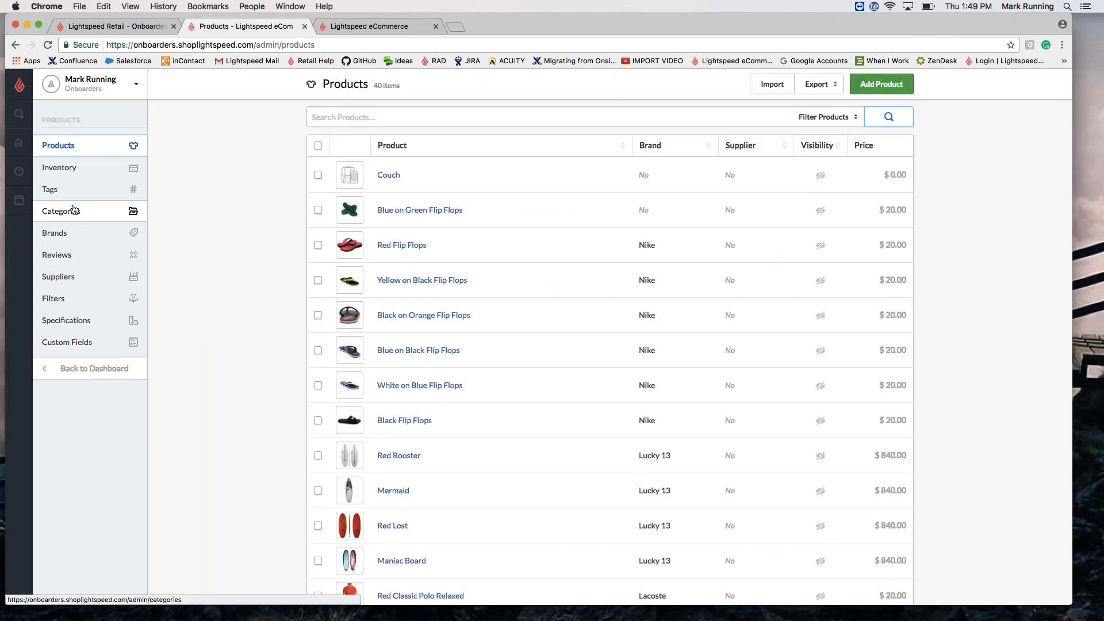
{"action": "left_click", "coordinate": [330, 117]}
{"action": "type", "text": "kassie"}
{"action": "key", "text": "Return"}
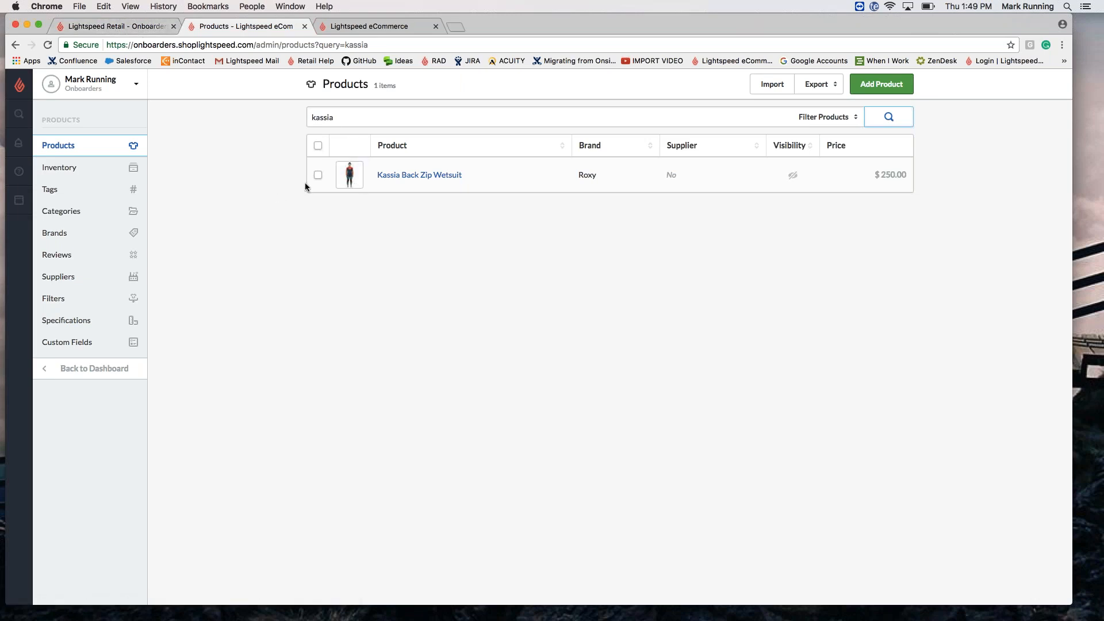
{"action": "left_click_drag", "start_coordinate": [396, 86], "coordinate": [372, 85]}
{"action": "left_click", "coordinate": [312, 118]}
Step: Open the Kassia Back Zip Wetsuit and review its title, full title and description 'Back zipper unisex wetsuit.'
{"action": "left_click", "coordinate": [420, 175]}
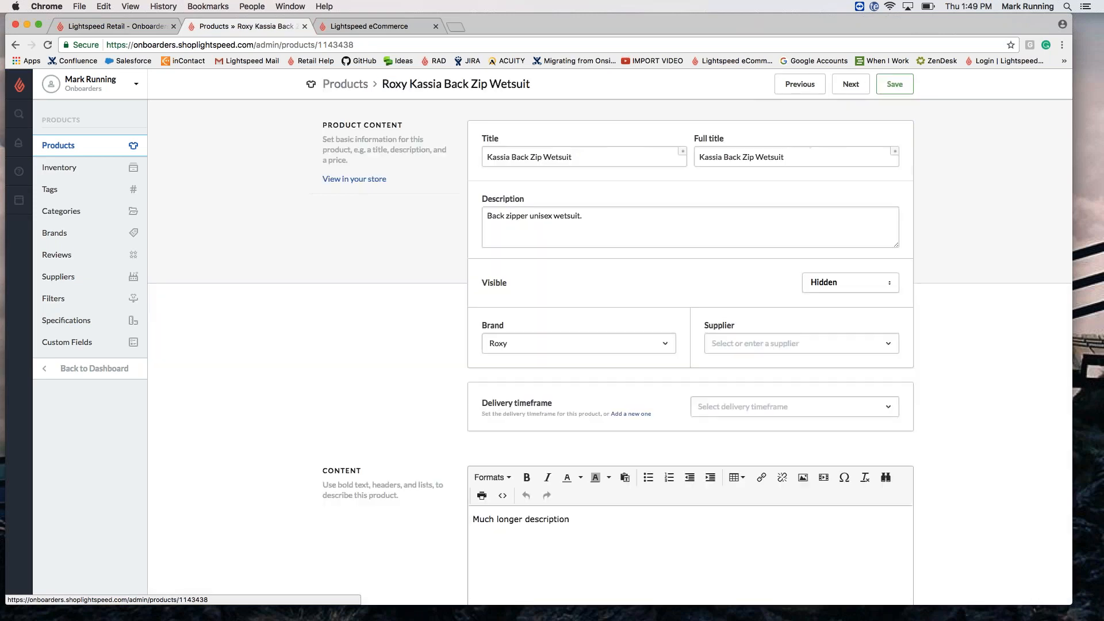
{"action": "left_click", "coordinate": [591, 158]}
{"action": "key", "text": "Tab"}
{"action": "left_click", "coordinate": [604, 221]}
{"action": "left_click", "coordinate": [590, 155]}
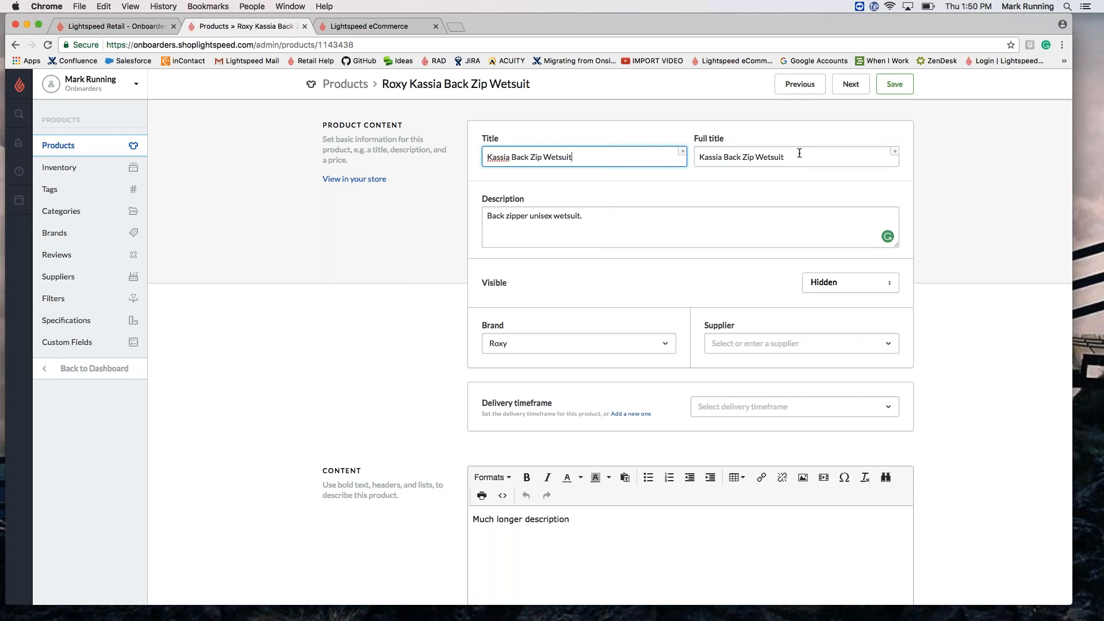
{"action": "left_click", "coordinate": [665, 228]}
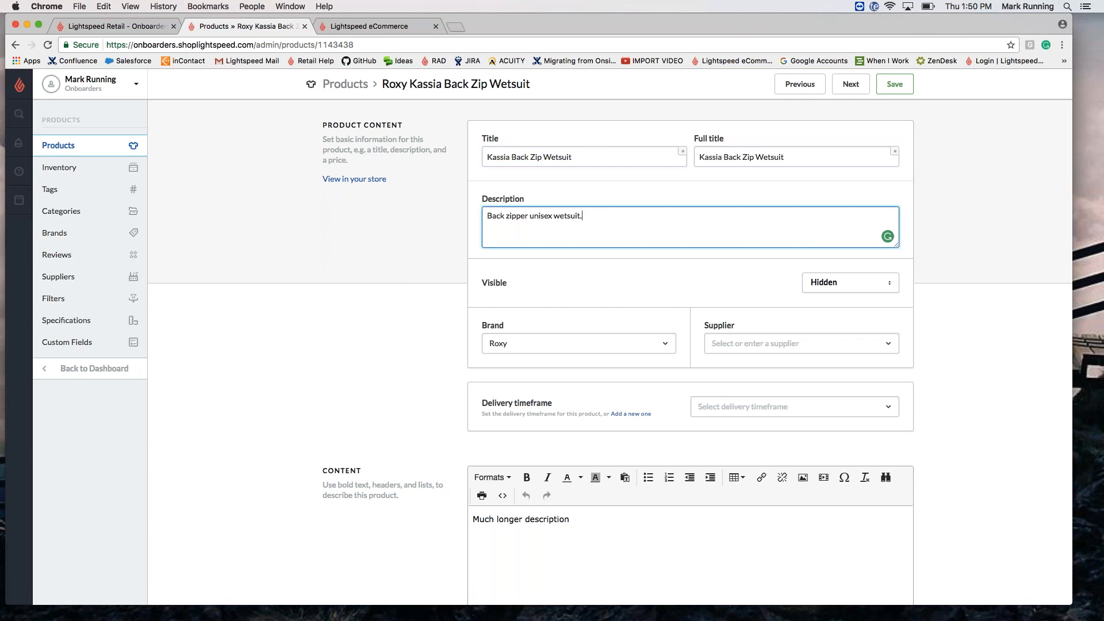
Step: Leave the wetsuit's visibility as Hidden and return to the full 40-item product list
{"action": "left_click", "coordinate": [845, 286]}
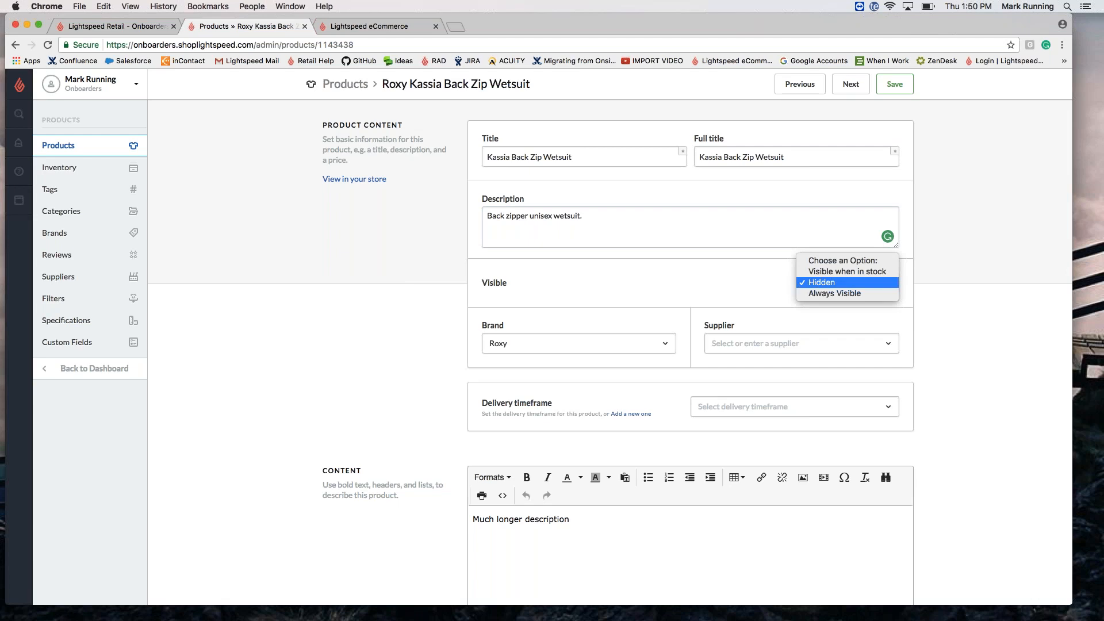
{"action": "left_click", "coordinate": [348, 88]}
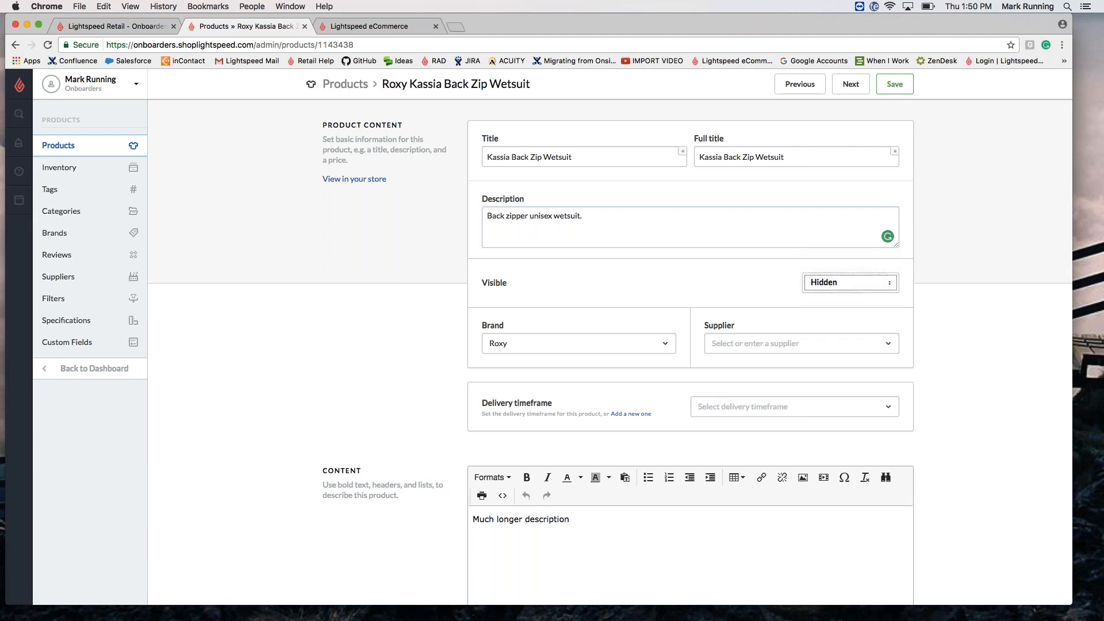
{"action": "left_click", "coordinate": [348, 87]}
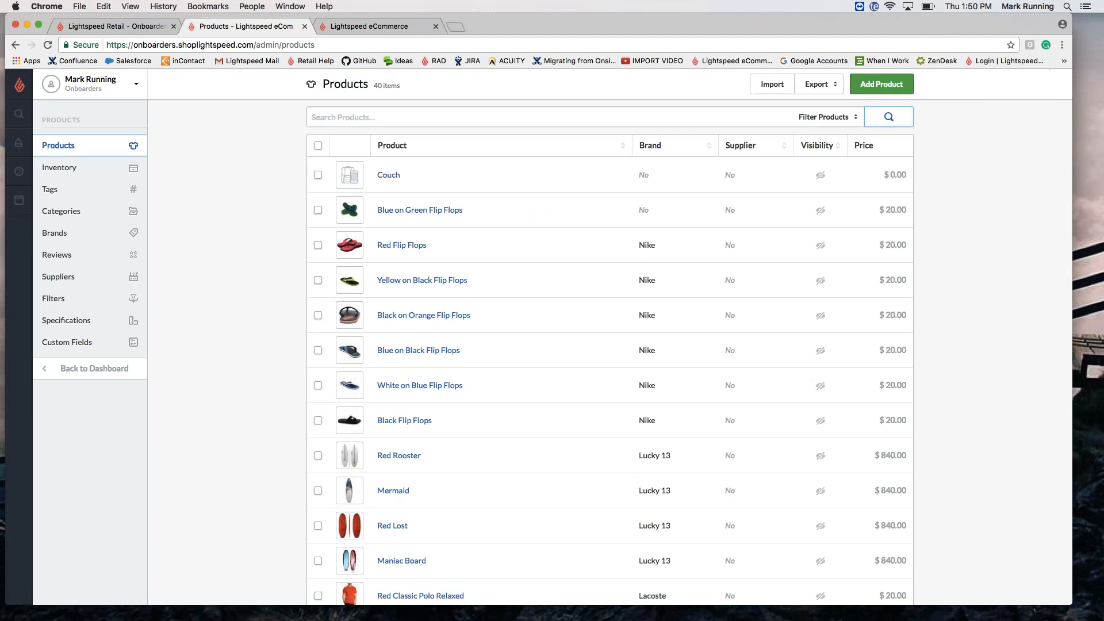
Step: Select all products and look over Bulk actions without applying any
{"action": "left_click", "coordinate": [320, 148]}
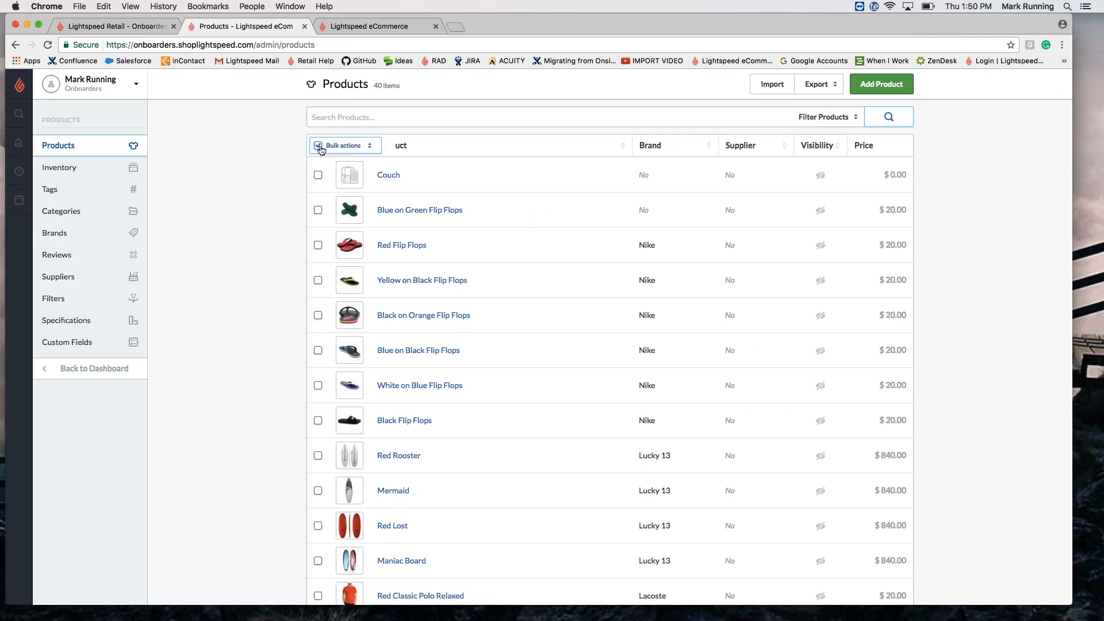
{"action": "left_click", "coordinate": [345, 148]}
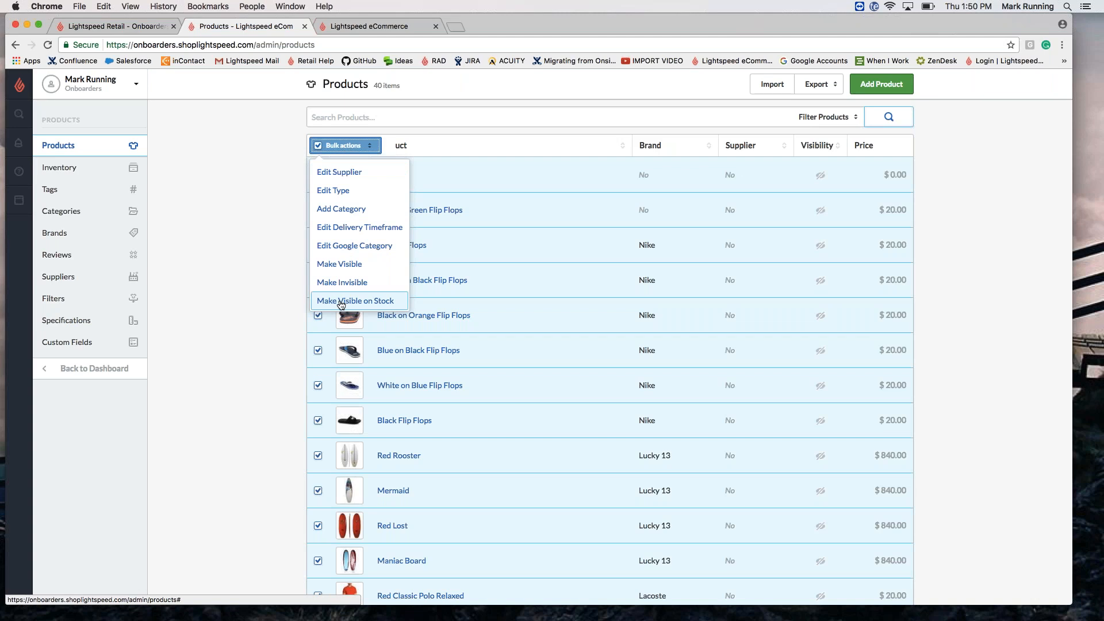
{"action": "left_click", "coordinate": [259, 234]}
Step: Search products for 'kassia' and open the Kassia Back Zip Wetsuit
{"action": "left_click", "coordinate": [351, 119]}
{"action": "type", "text": "kassia"}
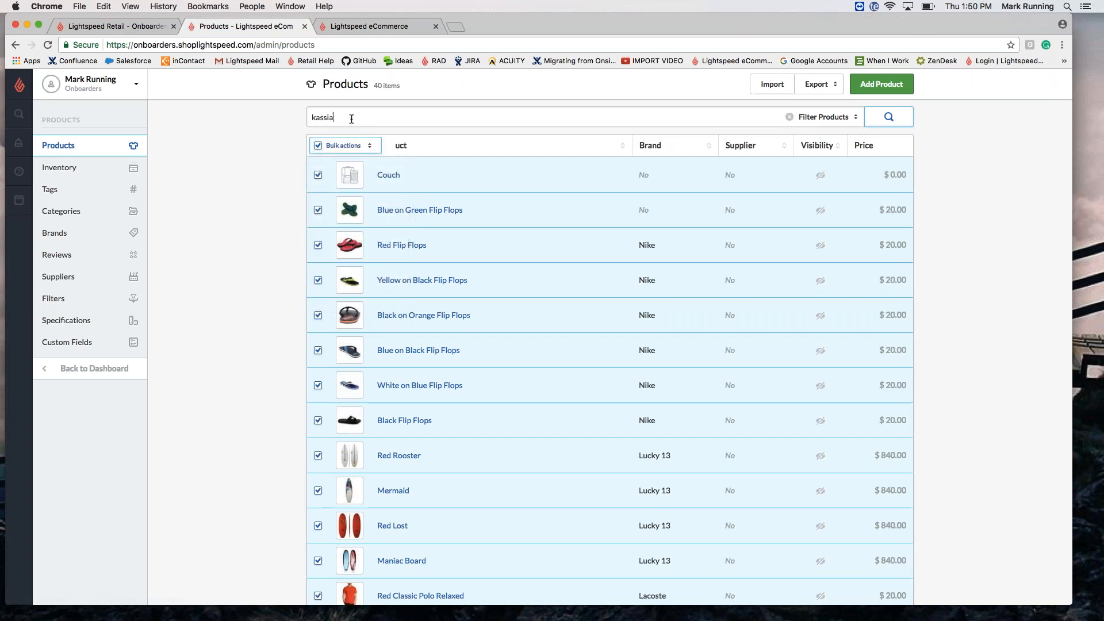
{"action": "key", "text": "Return"}
{"action": "left_click", "coordinate": [433, 175]}
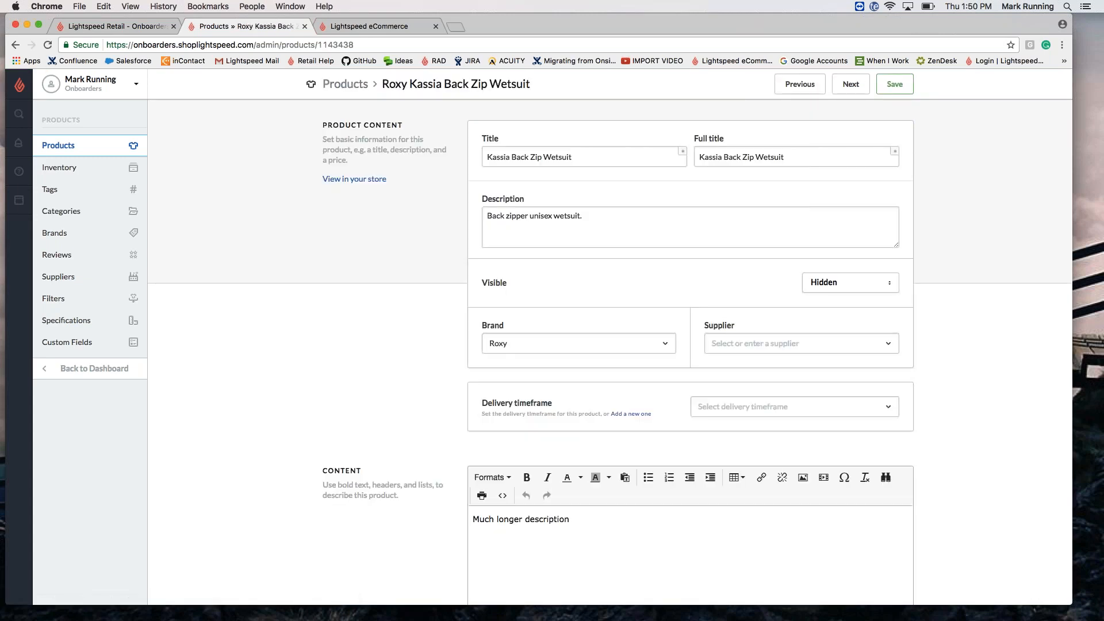
Step: Scroll past the wetsuit's Content and $250.00 variants down to its four product images
{"action": "scroll", "coordinate": [583, 452], "scroll_direction": "down", "scroll_amount": 3}
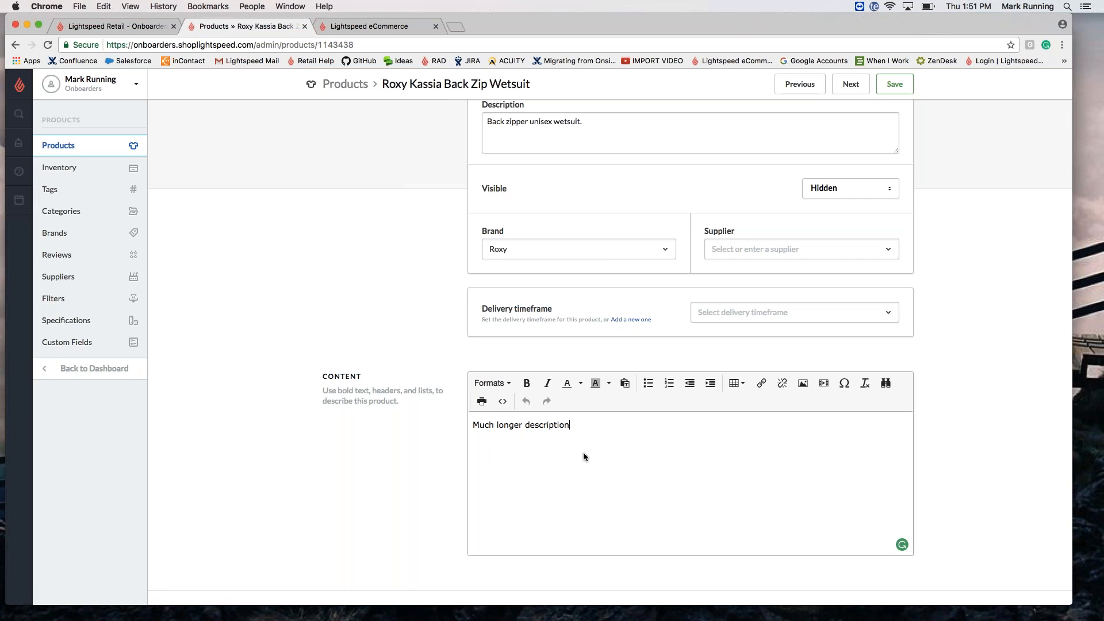
{"action": "scroll", "coordinate": [584, 457], "scroll_direction": "down", "scroll_amount": 5}
{"action": "scroll", "coordinate": [584, 457], "scroll_direction": "down", "scroll_amount": 8}
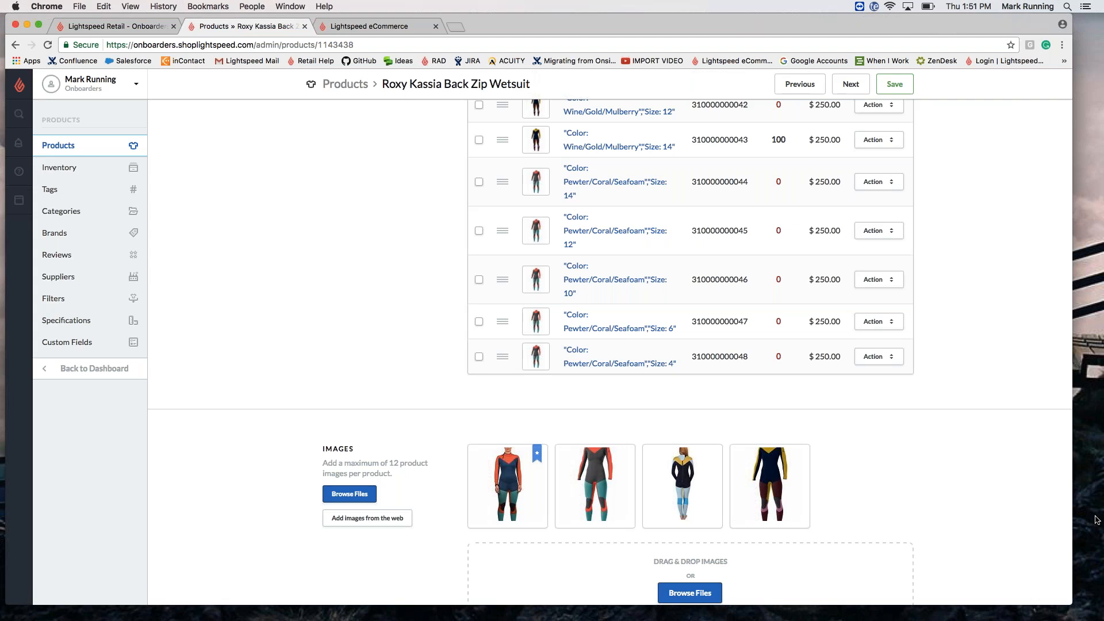
Step: Set the fourth, navy-and-gold photo as featured image for two Wine/Gold/Mulberry variants
{"action": "scroll", "coordinate": [888, 388], "scroll_direction": "up", "scroll_amount": 5}
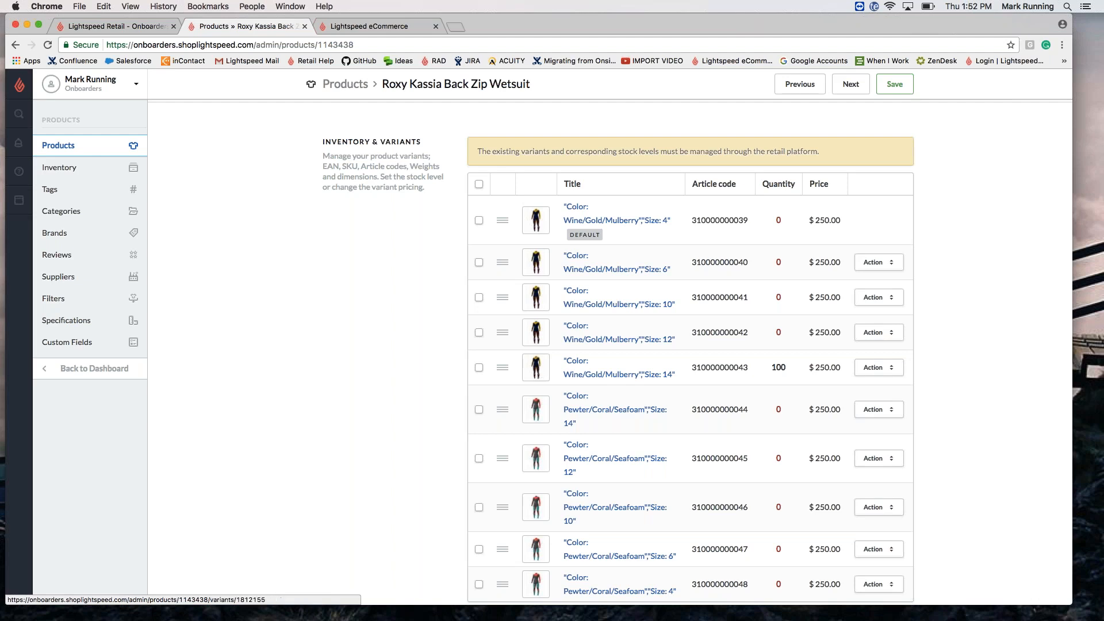
{"action": "left_click", "coordinate": [535, 220]}
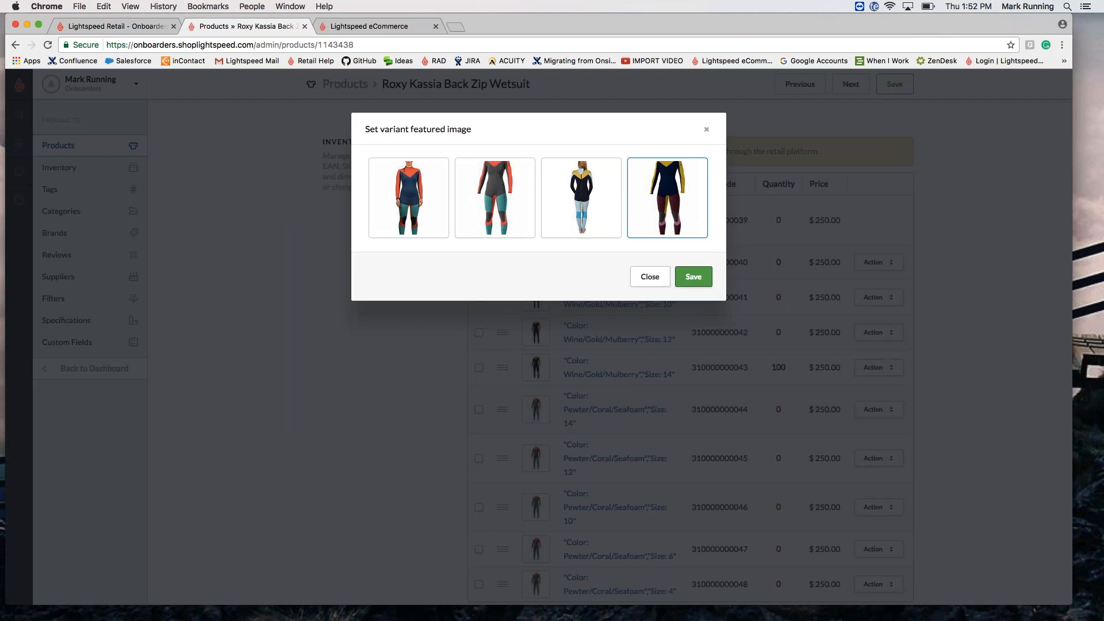
{"action": "left_click", "coordinate": [700, 280]}
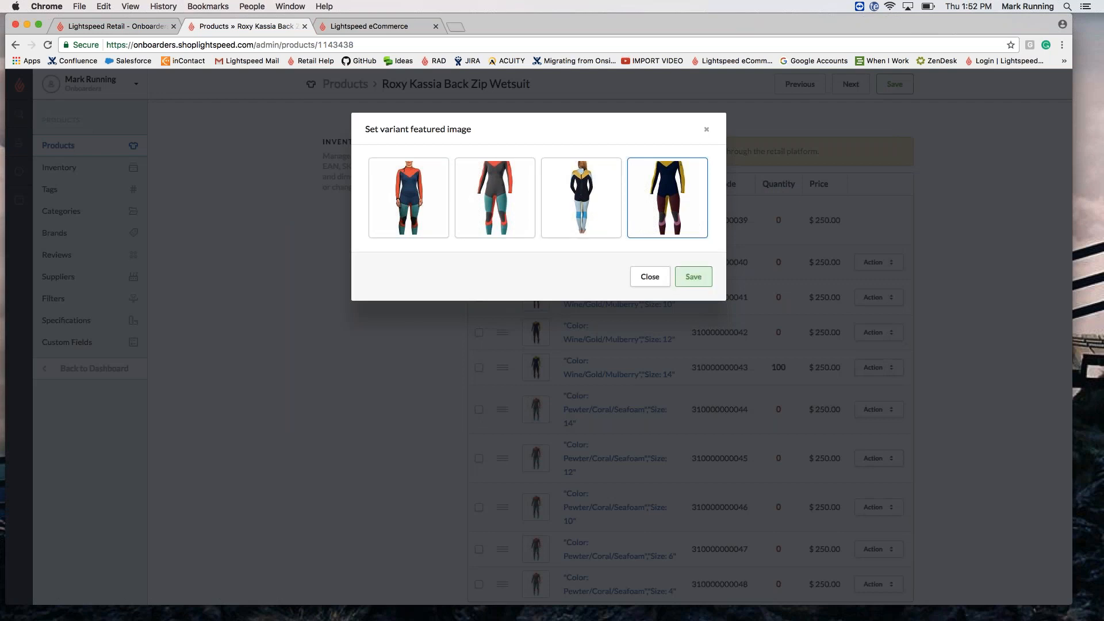
{"action": "left_click", "coordinate": [700, 280]}
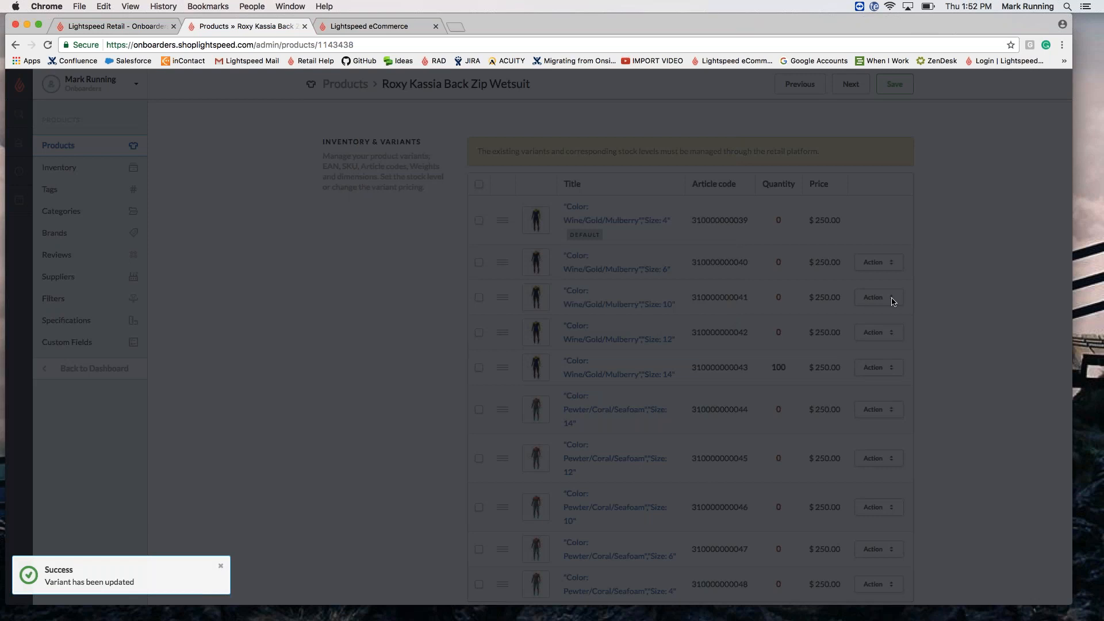
{"action": "scroll", "coordinate": [916, 309], "scroll_direction": "down", "scroll_amount": 2}
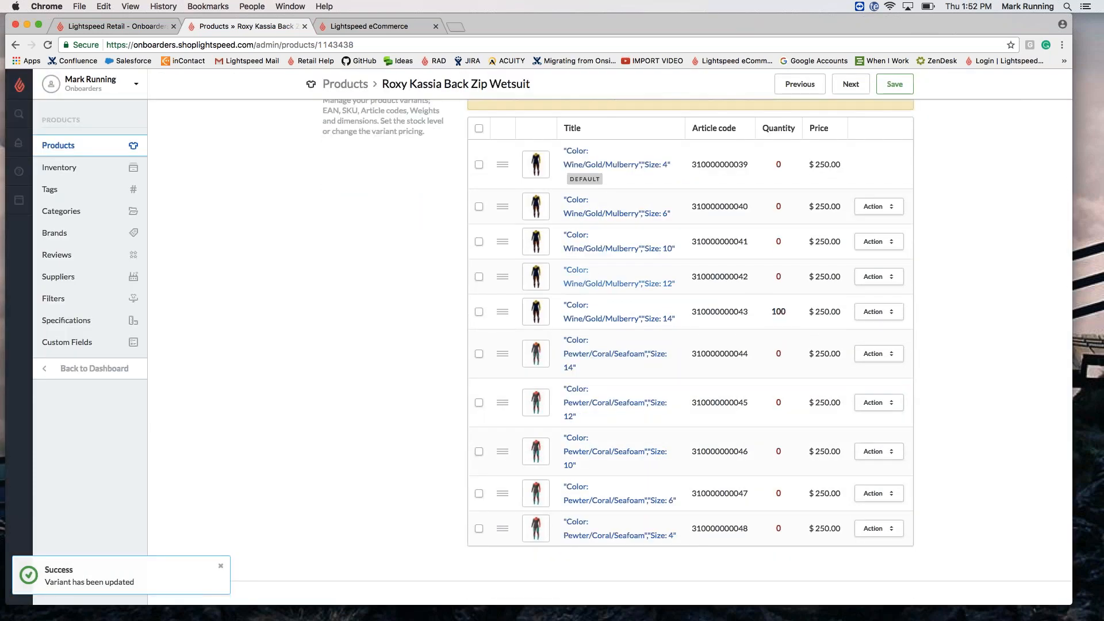
{"action": "left_click", "coordinate": [535, 282]}
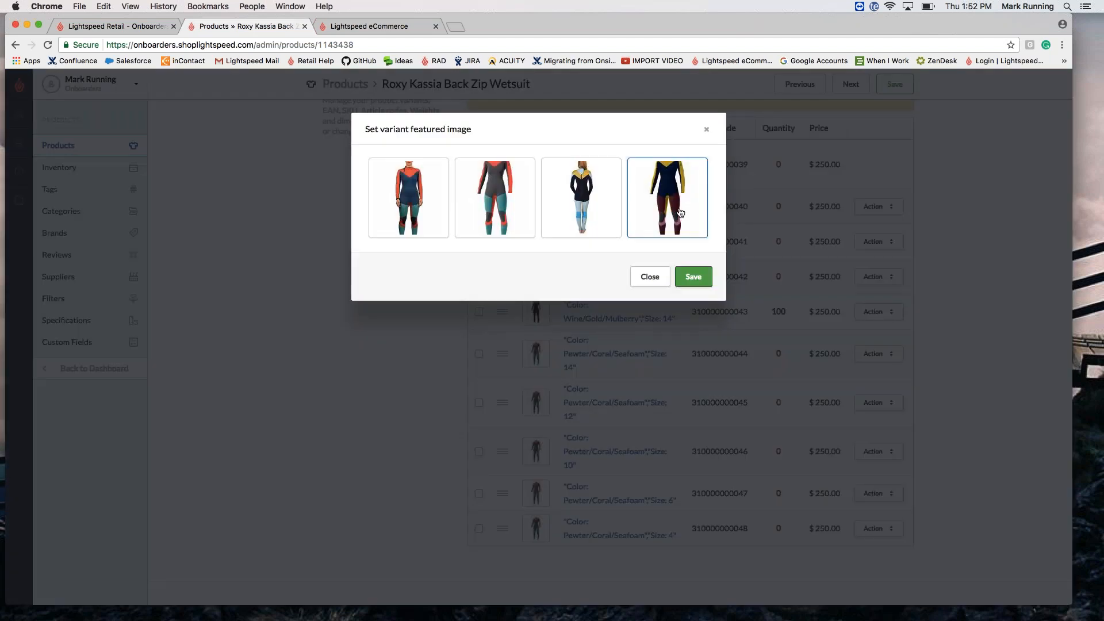
{"action": "left_click", "coordinate": [693, 277]}
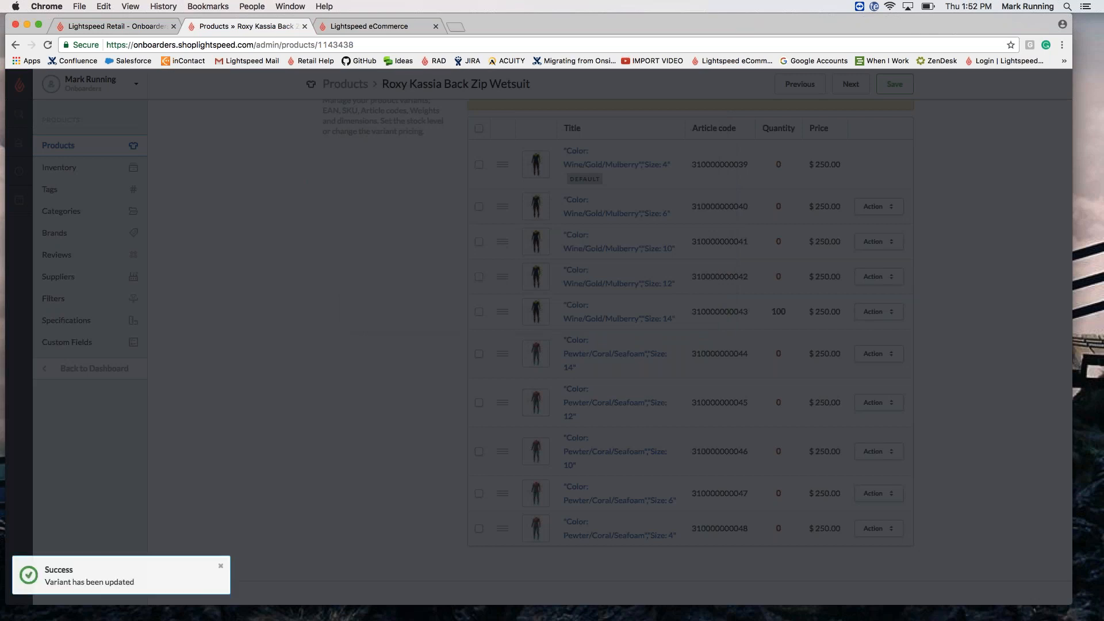
Step: Scroll down to the wetsuit's Categories (Wetsuits, Wetsuits / Hers) and its 'wetsuits' tag
{"action": "scroll", "coordinate": [661, 353], "scroll_direction": "down", "scroll_amount": 10}
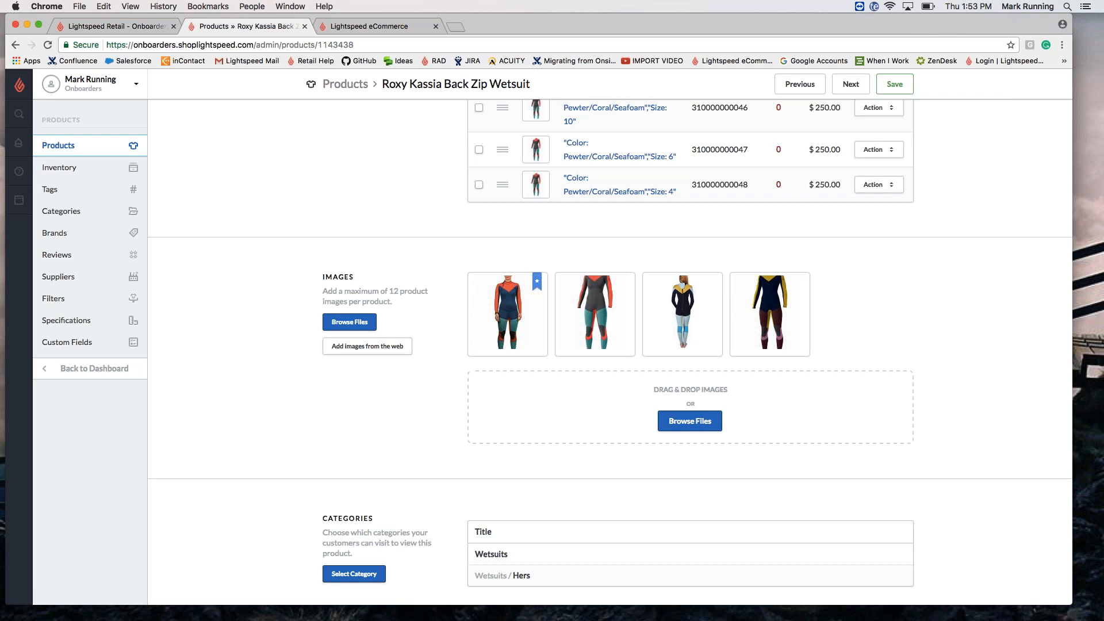
{"action": "scroll", "coordinate": [430, 376], "scroll_direction": "down", "scroll_amount": 3}
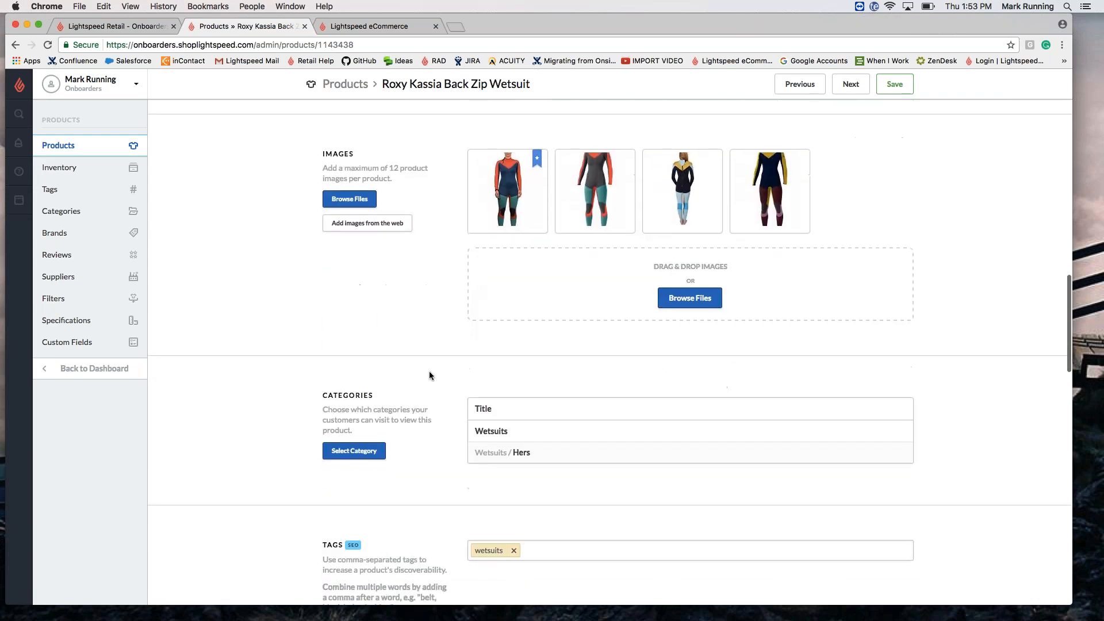
{"action": "scroll", "coordinate": [430, 375], "scroll_direction": "down", "scroll_amount": 2}
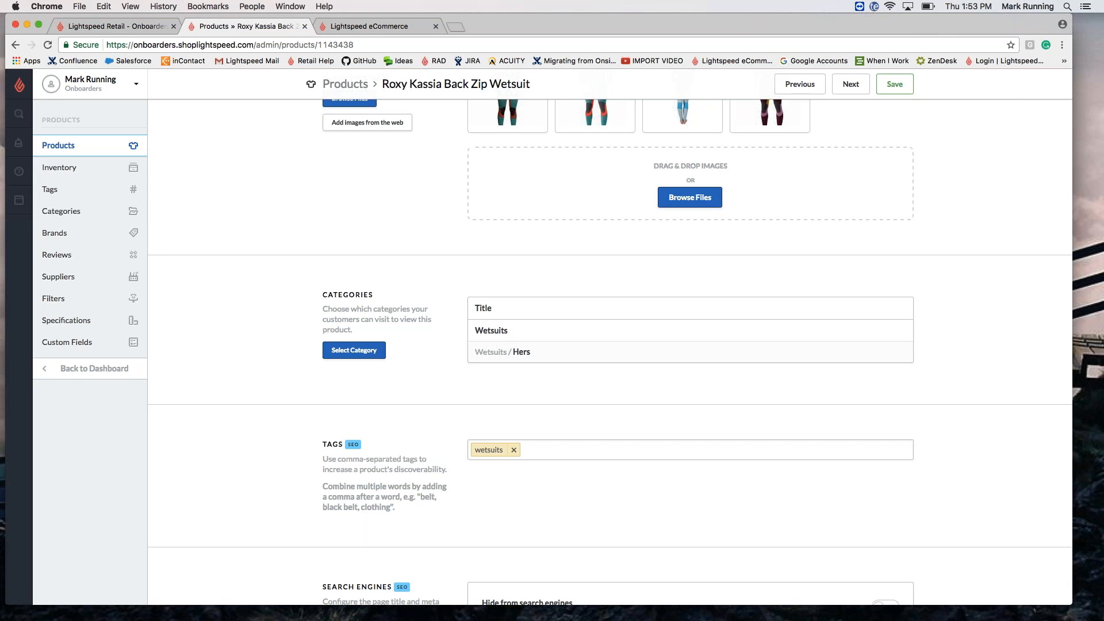
Step: Add the wetsuit to Clothing / Hers, untick The Boards / Hers, and save the product
{"action": "left_click", "coordinate": [364, 350]}
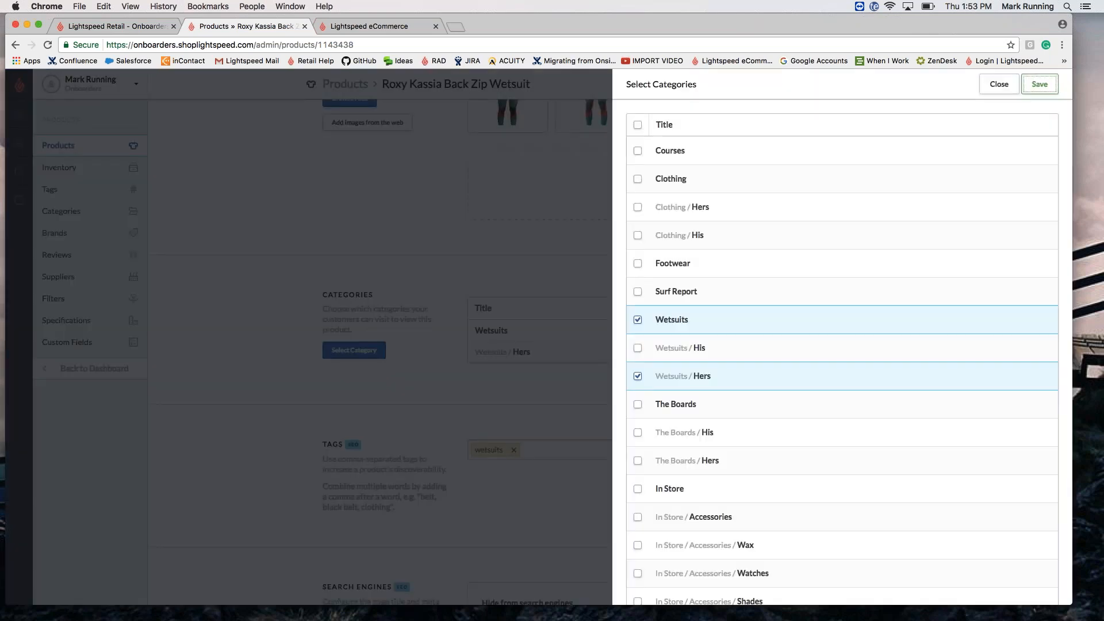
{"action": "left_click", "coordinate": [638, 465]}
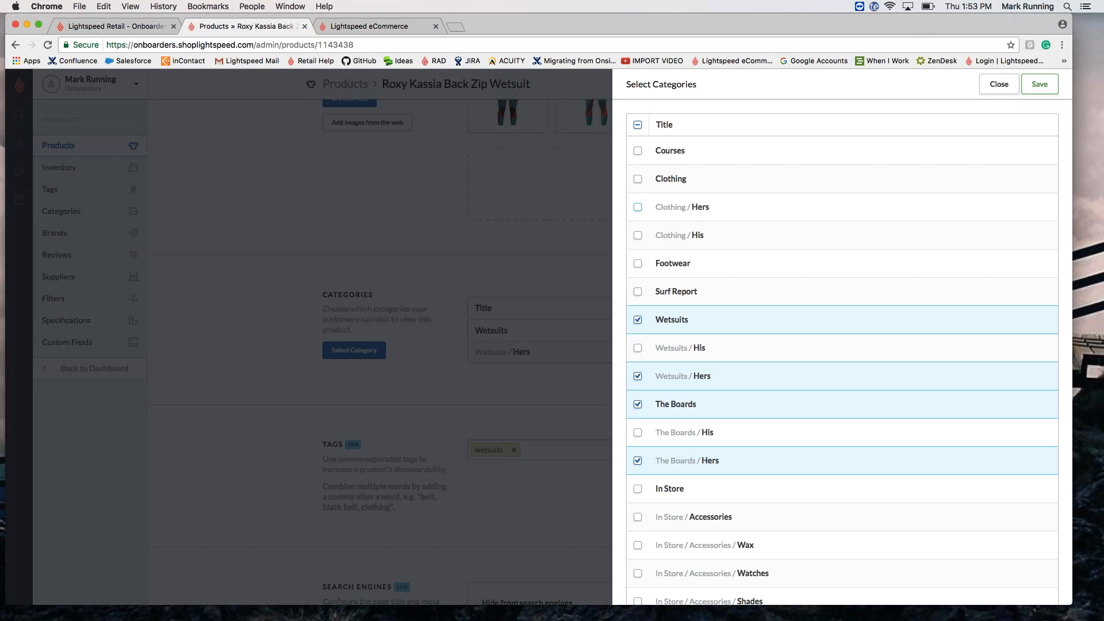
{"action": "left_click", "coordinate": [637, 207]}
{"action": "left_click", "coordinate": [637, 461]}
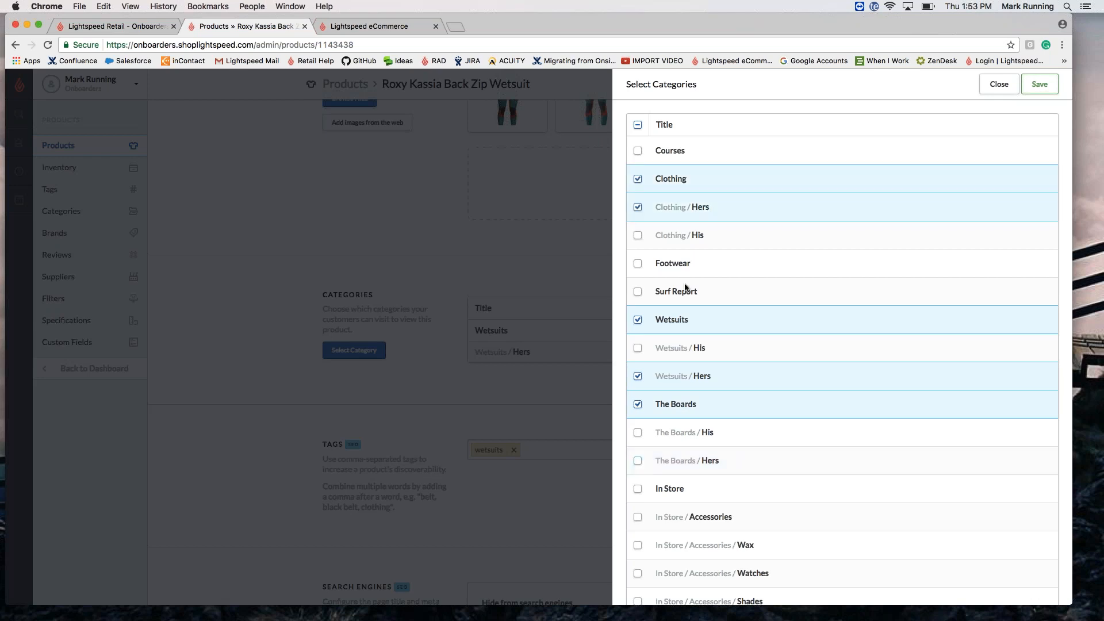
{"action": "left_click", "coordinate": [1039, 85]}
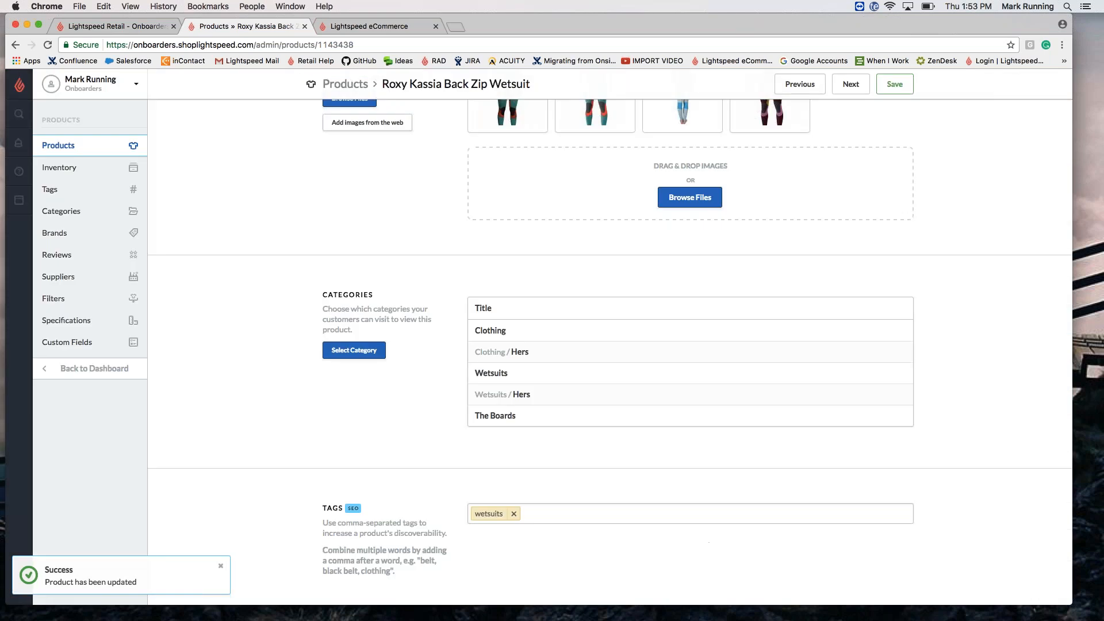
{"action": "scroll", "coordinate": [964, 188], "scroll_direction": "down", "scroll_amount": 3}
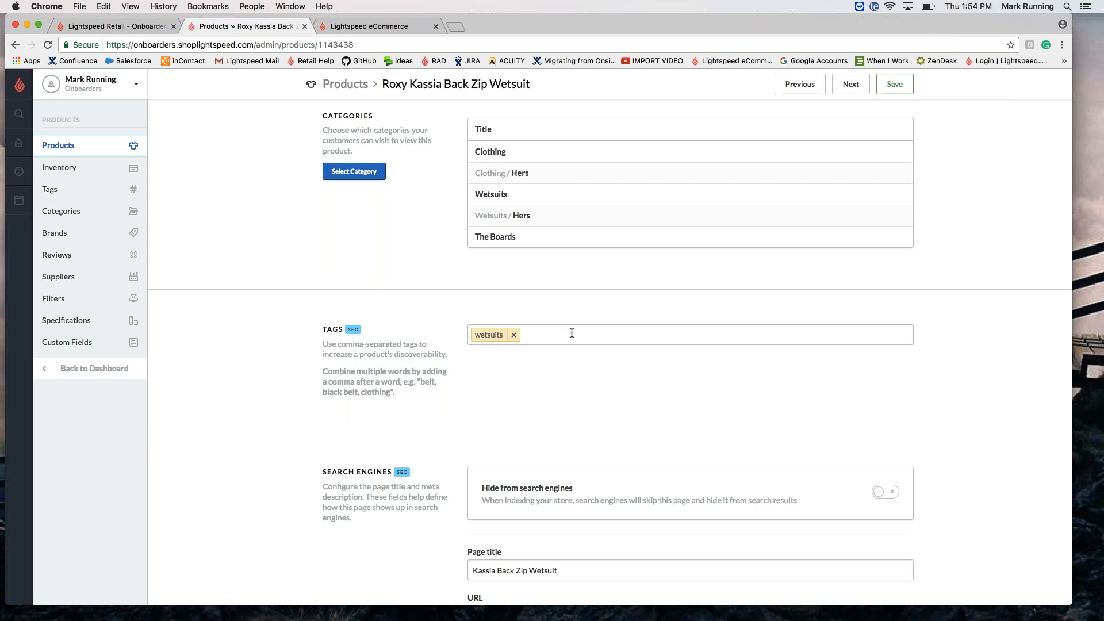
{"action": "left_click", "coordinate": [572, 334]}
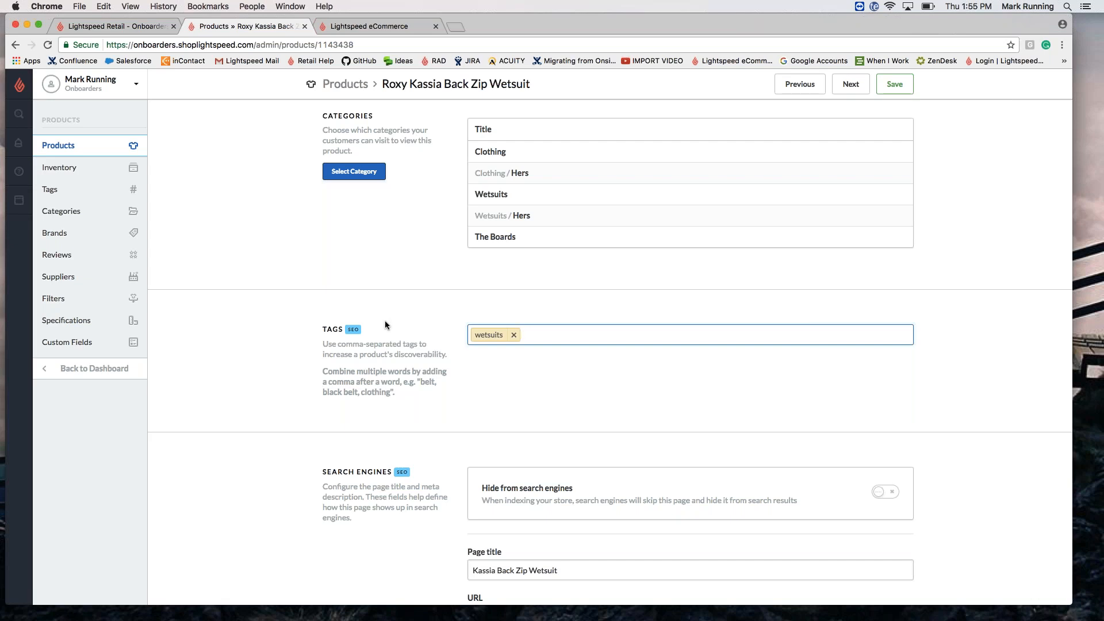
{"action": "scroll", "coordinate": [385, 326], "scroll_direction": "down", "scroll_amount": 6}
{"action": "left_click", "coordinate": [598, 224]}
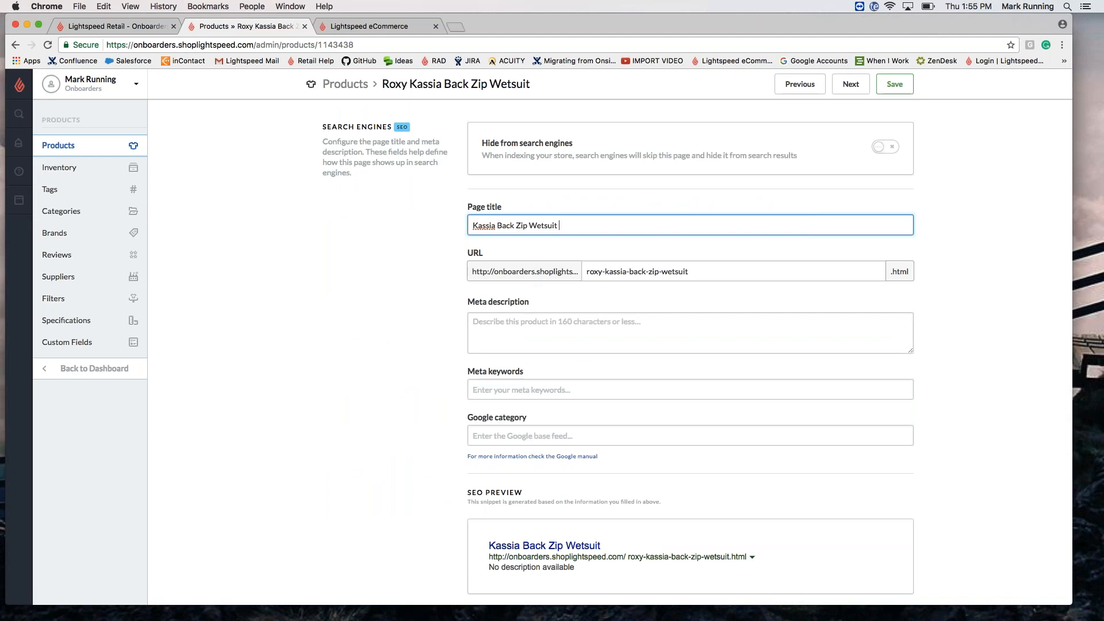
{"action": "scroll", "coordinate": [540, 520], "scroll_direction": "down", "scroll_amount": 2}
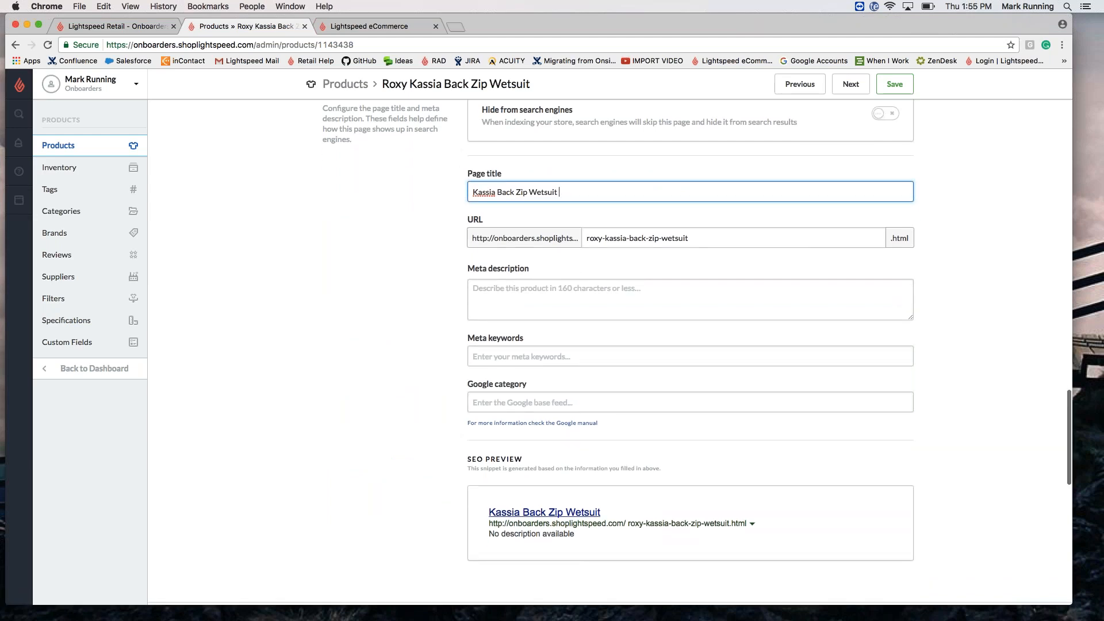
{"action": "left_click", "coordinate": [545, 307]}
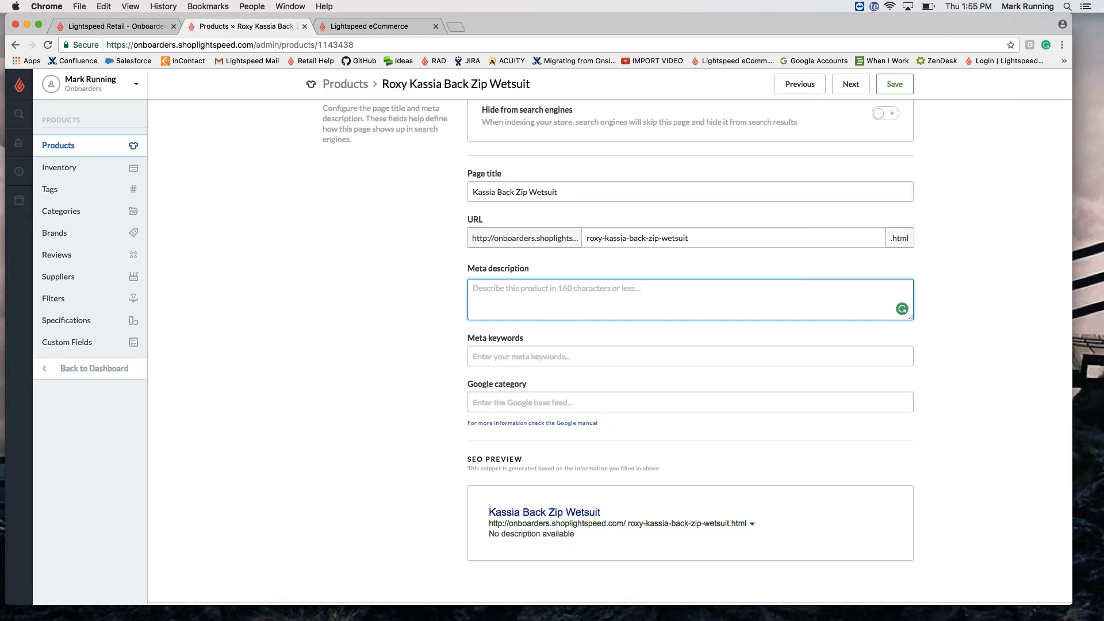
{"action": "left_click", "coordinate": [516, 356]}
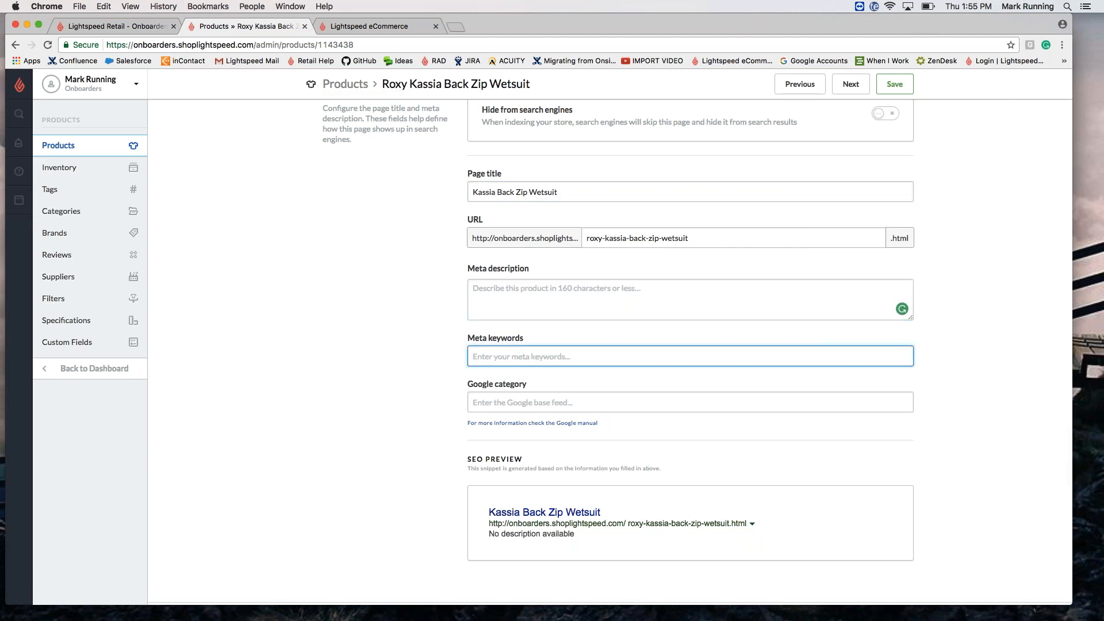
{"action": "scroll", "coordinate": [516, 356], "scroll_direction": "up", "scroll_amount": 1}
{"action": "scroll", "coordinate": [308, 234], "scroll_direction": "up", "scroll_amount": 1}
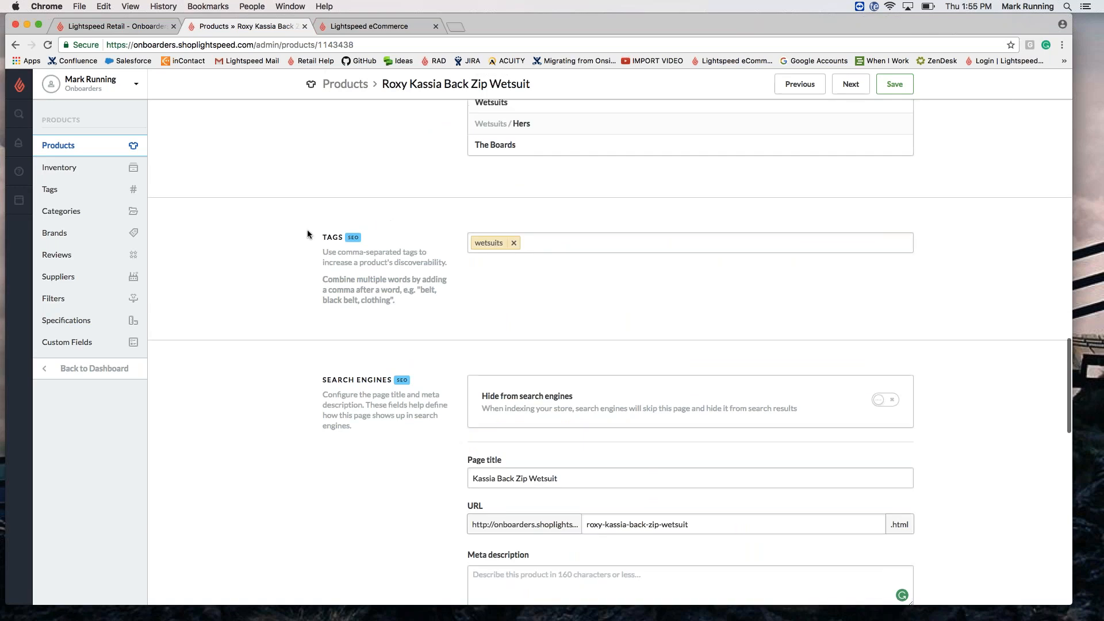
{"action": "scroll", "coordinate": [308, 234], "scroll_direction": "down", "scroll_amount": 4}
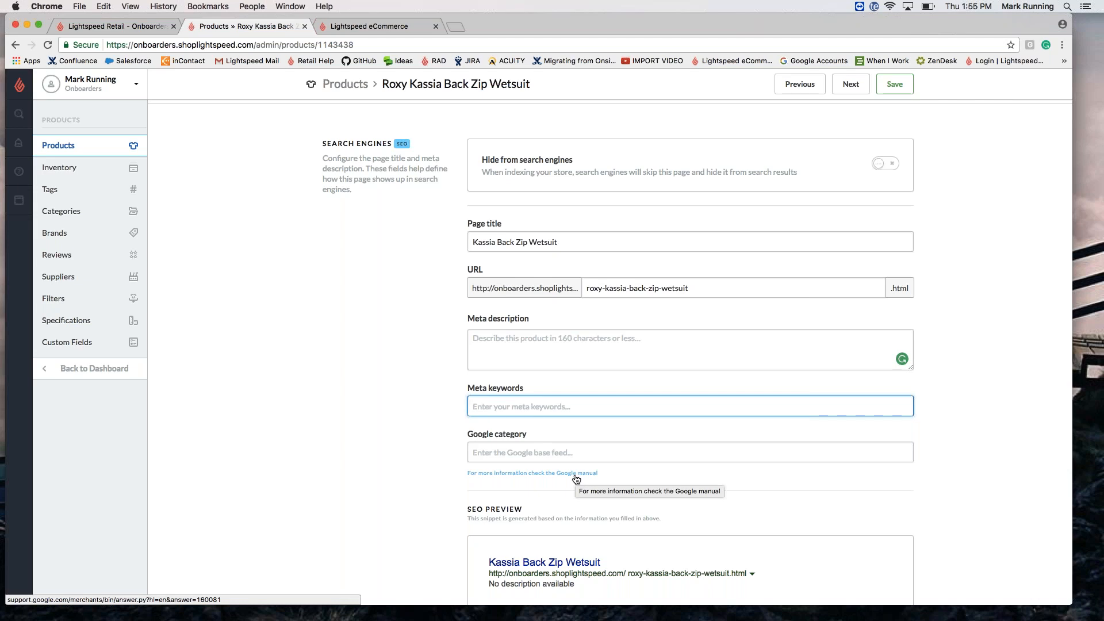
{"action": "left_click", "coordinate": [527, 456]}
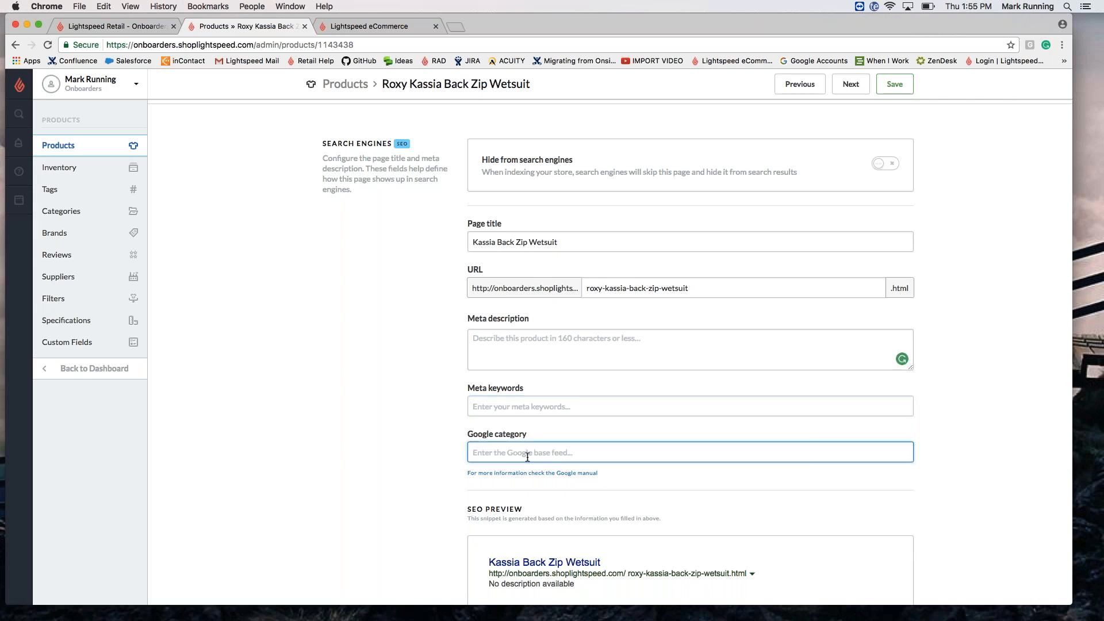
{"action": "scroll", "coordinate": [527, 457], "scroll_direction": "down", "scroll_amount": 6}
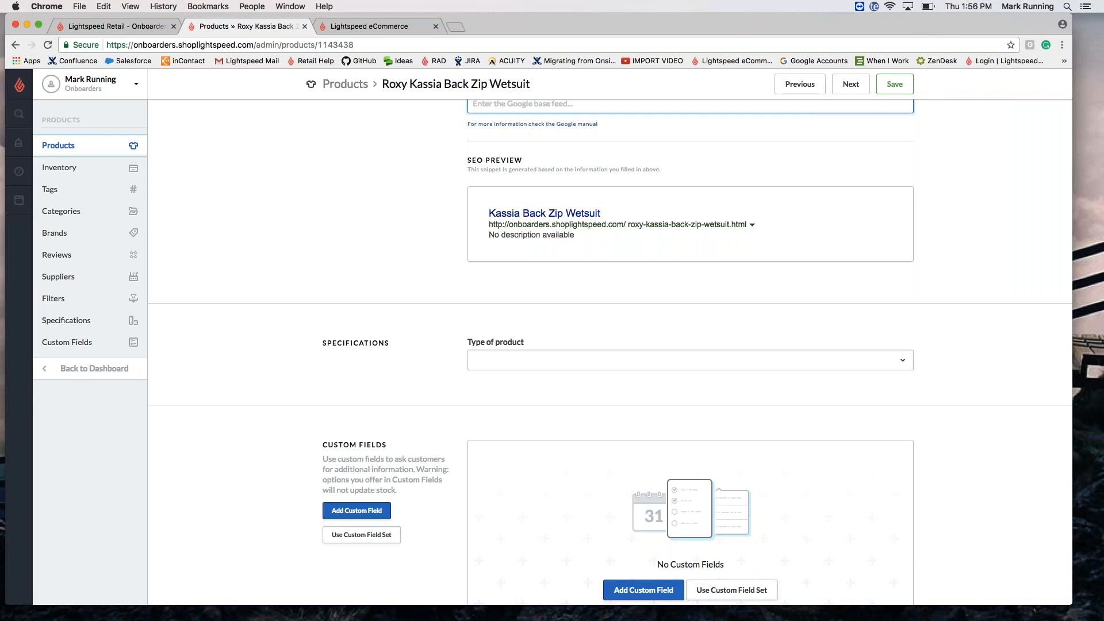
{"action": "scroll", "coordinate": [610, 364], "scroll_direction": "down", "scroll_amount": 5}
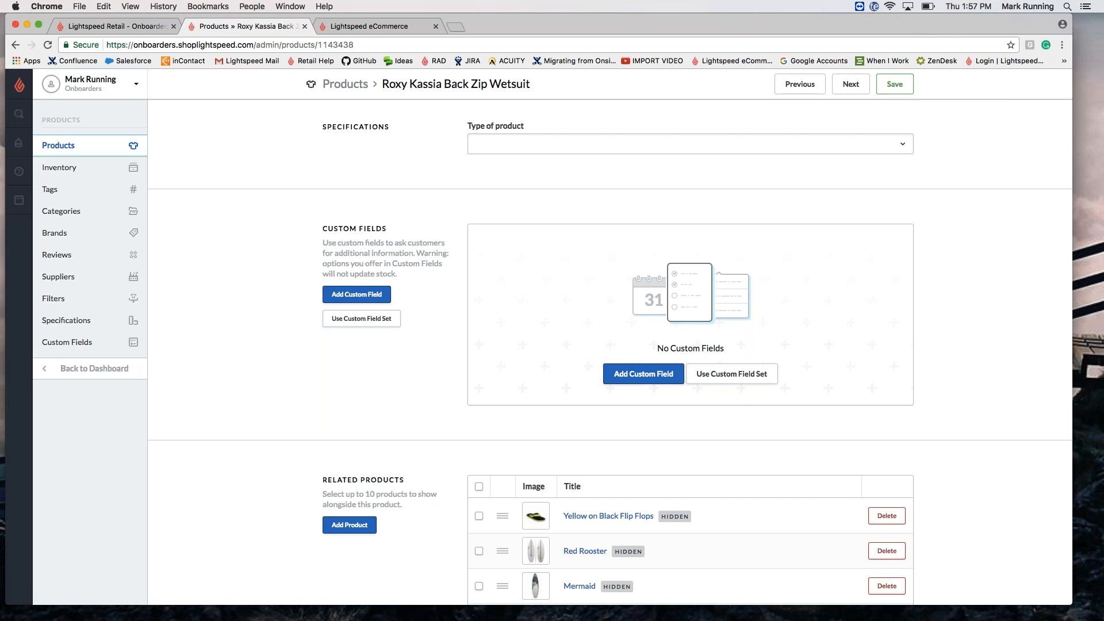
{"action": "scroll", "coordinate": [552, 336], "scroll_direction": "down", "scroll_amount": 5}
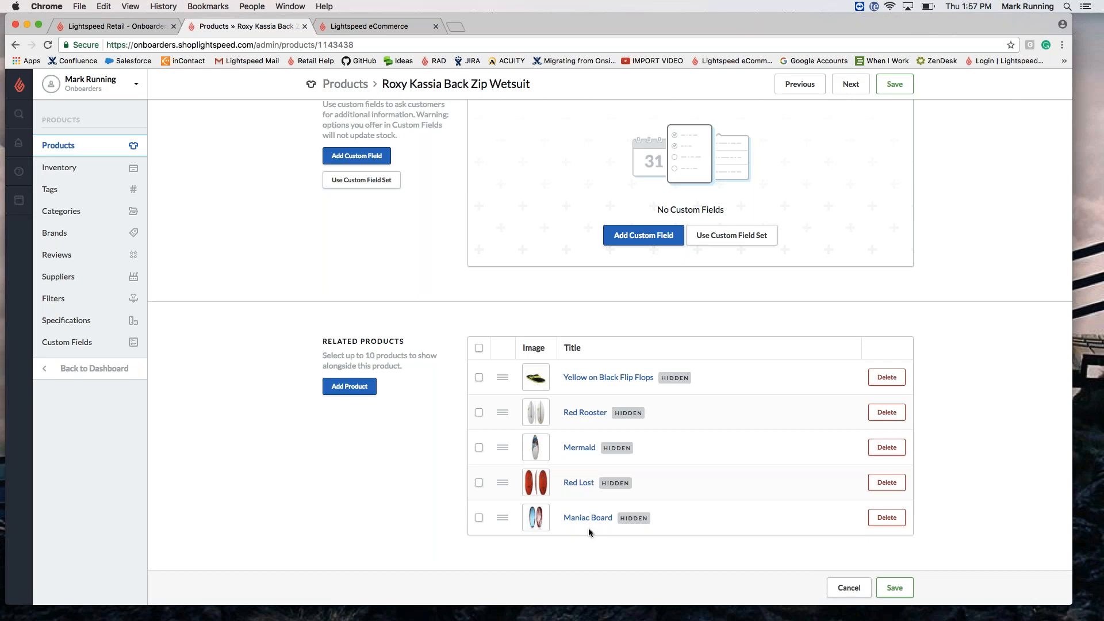
Step: Open the Categories page and scroll through groups from Courses to In Store
{"action": "left_click", "coordinate": [73, 211]}
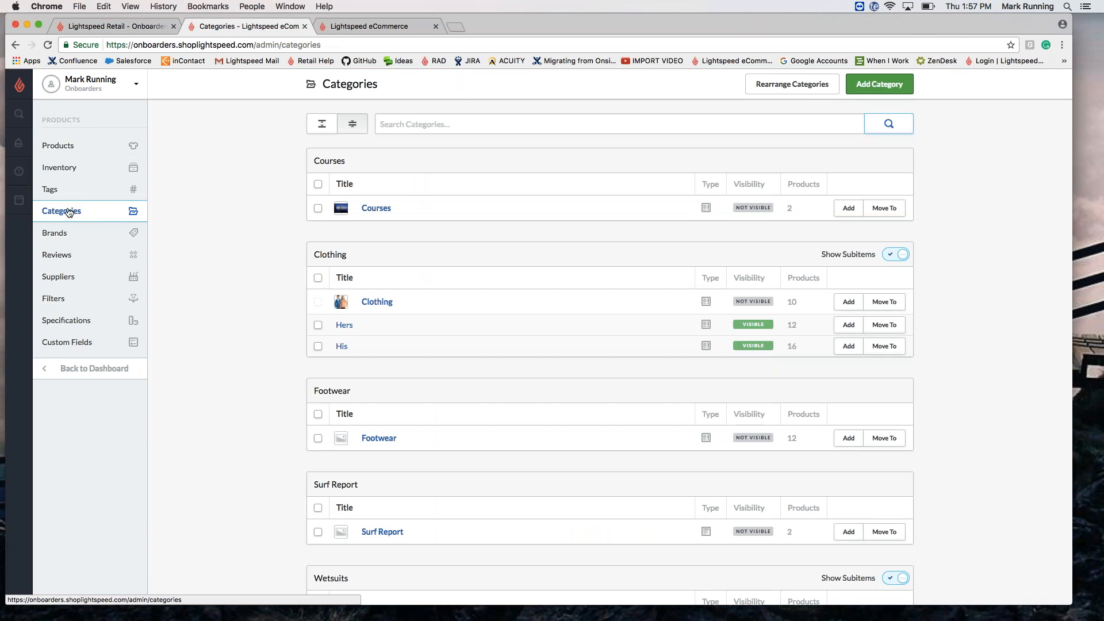
{"action": "scroll", "coordinate": [234, 392], "scroll_direction": "down", "scroll_amount": 10}
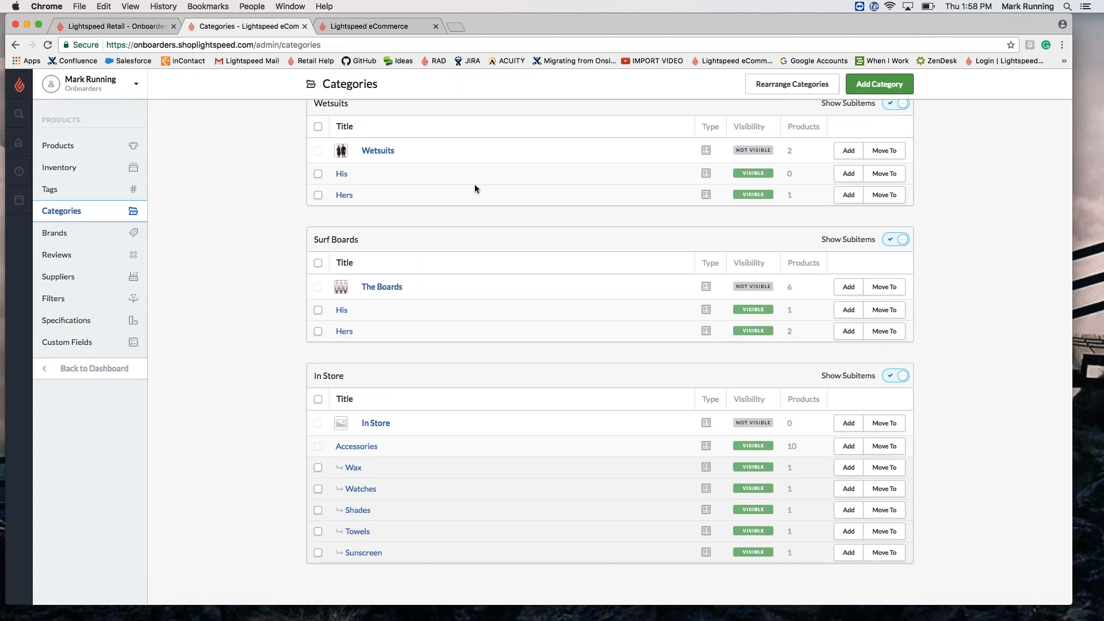
{"action": "left_click", "coordinate": [773, 91]}
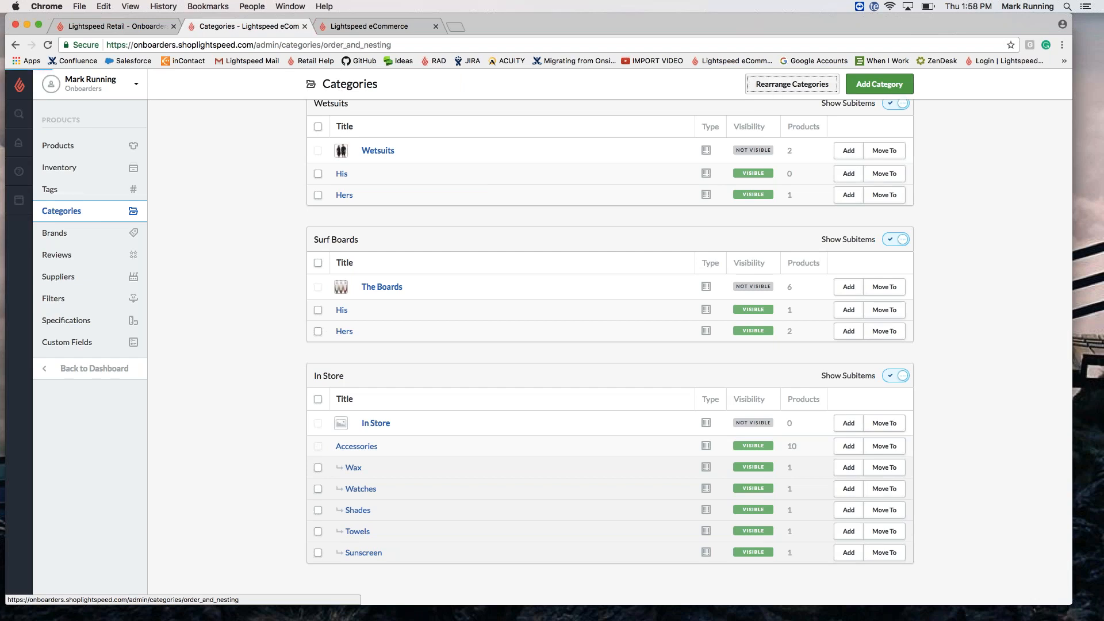
{"action": "scroll", "coordinate": [743, 100], "scroll_direction": "down", "scroll_amount": 15}
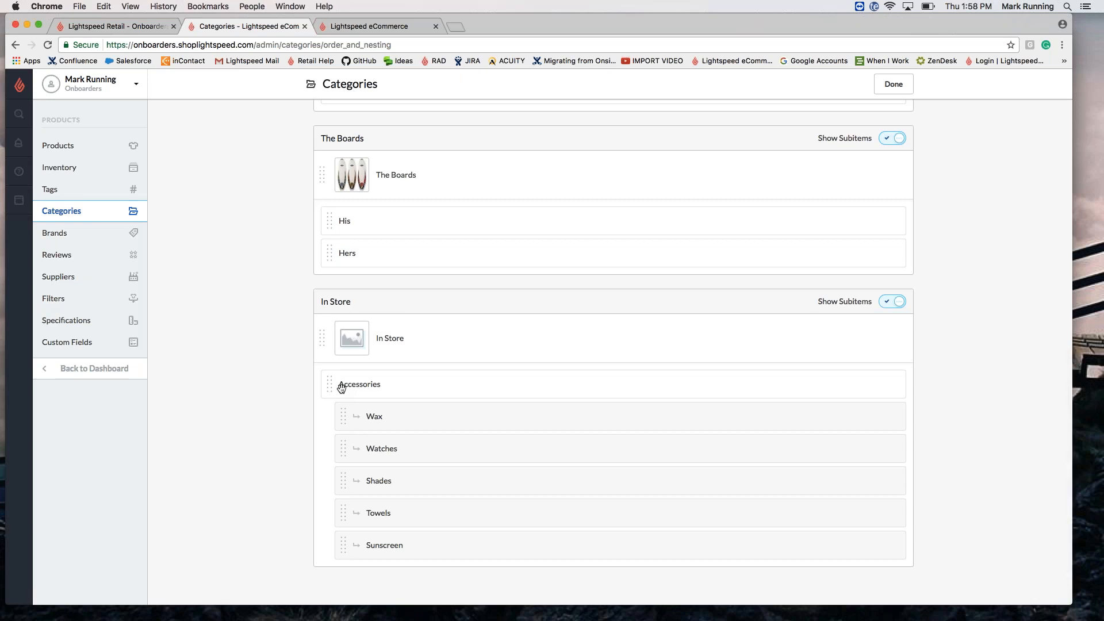
{"action": "left_click_drag", "start_coordinate": [341, 388], "coordinate": [392, 275]}
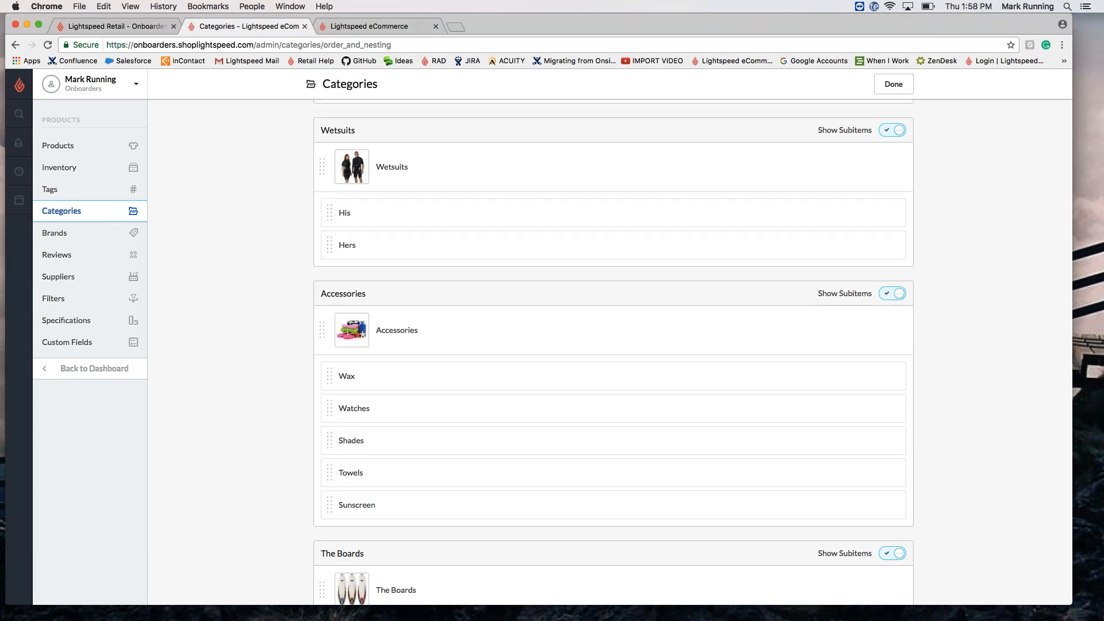
{"action": "left_click_drag", "start_coordinate": [345, 304], "coordinate": [371, 539]}
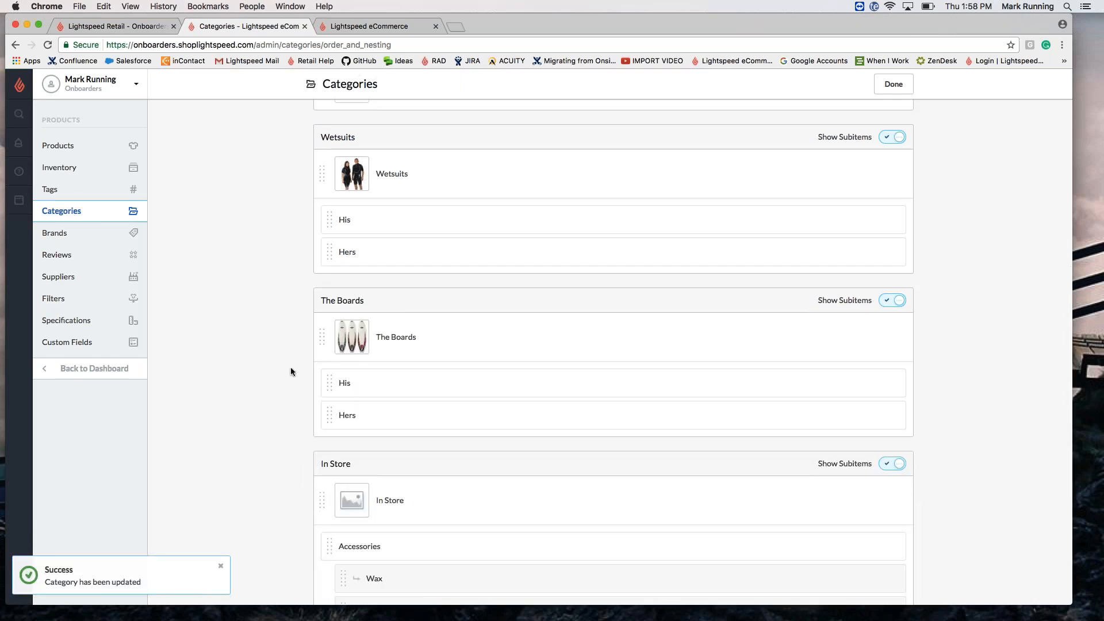
{"action": "left_click", "coordinate": [898, 83]}
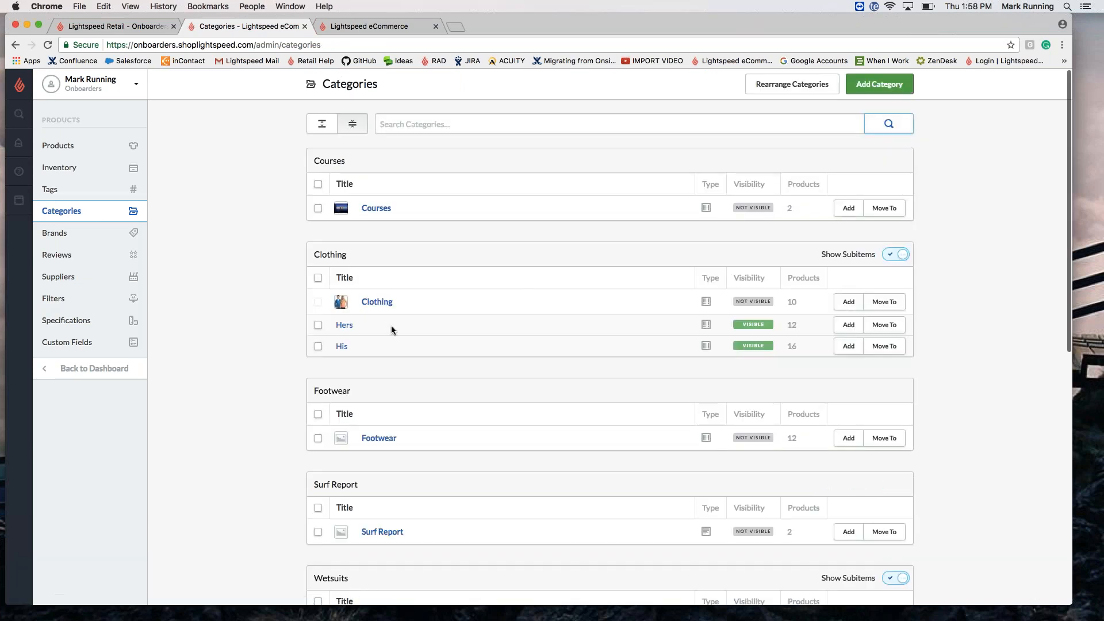
Step: Tick Include in Catalog for the Clothing category and save it
{"action": "left_click", "coordinate": [382, 303]}
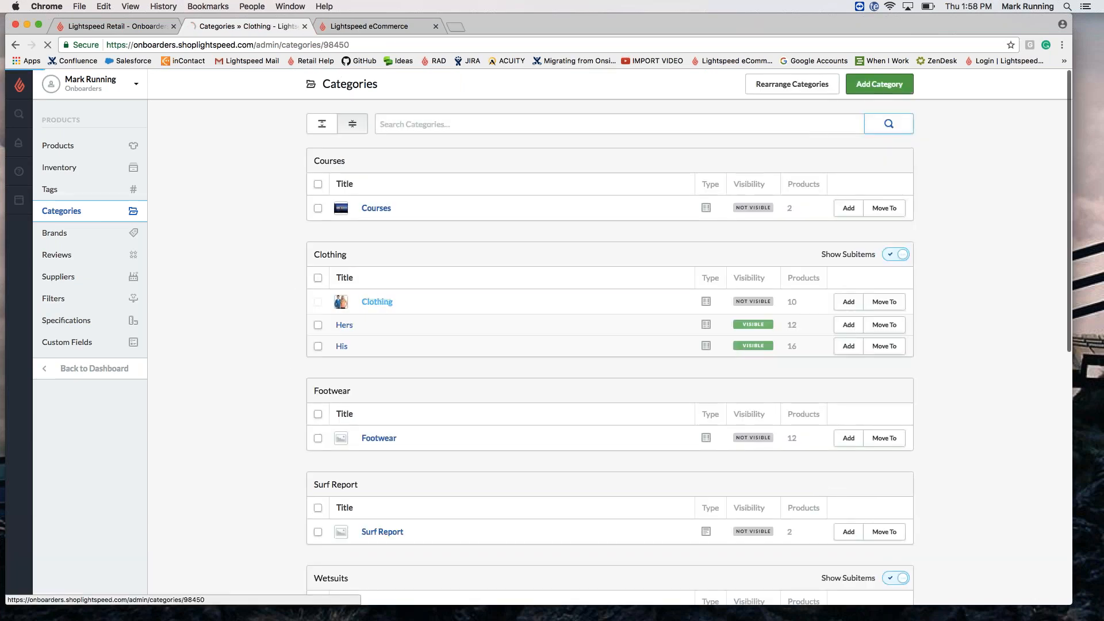
{"action": "scroll", "coordinate": [494, 375], "scroll_direction": "down", "scroll_amount": 6}
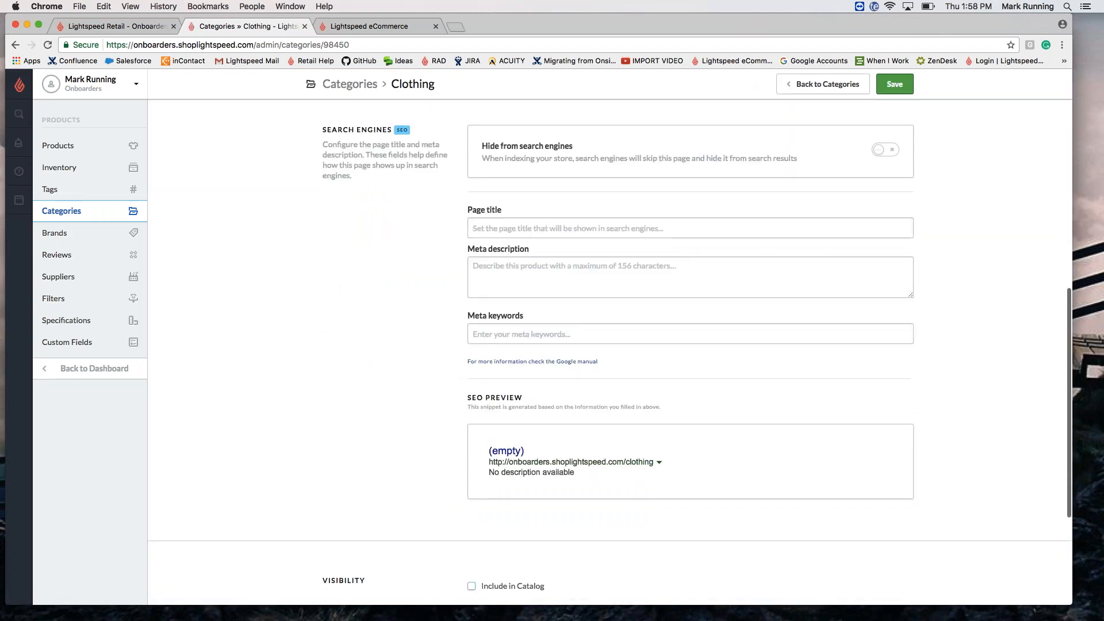
{"action": "left_click", "coordinate": [471, 586]}
{"action": "left_click", "coordinate": [901, 90]}
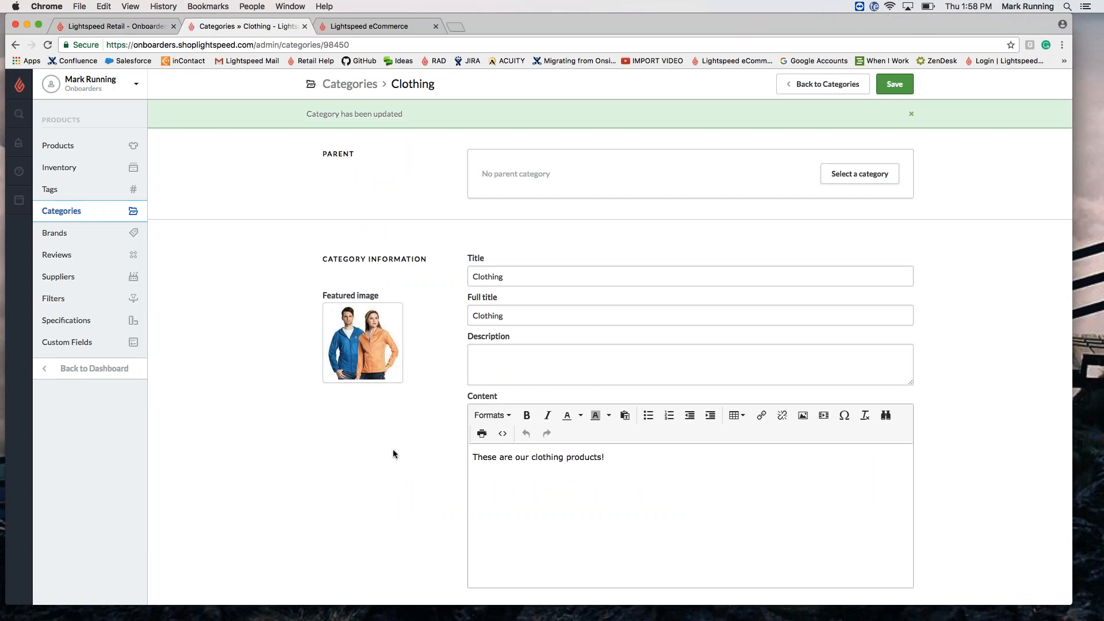
{"action": "left_click", "coordinate": [851, 84]}
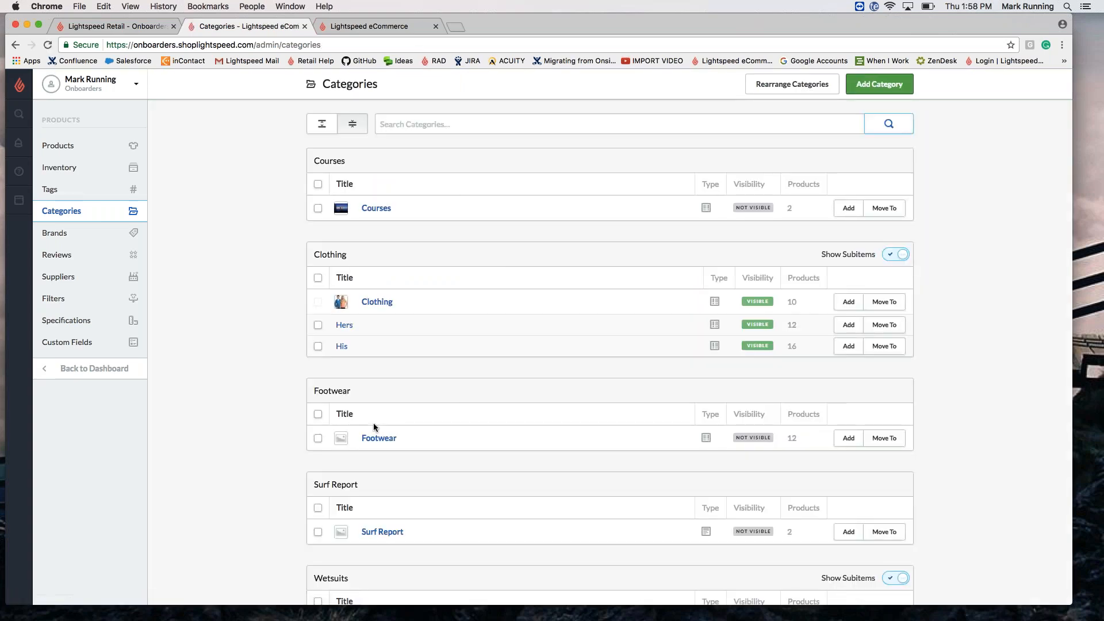
Step: Include the Wetsuits category in the catalog, save, and return to the Categories list
{"action": "scroll", "coordinate": [374, 427], "scroll_direction": "down", "scroll_amount": 2}
{"action": "scroll", "coordinate": [373, 426], "scroll_direction": "down", "scroll_amount": 5}
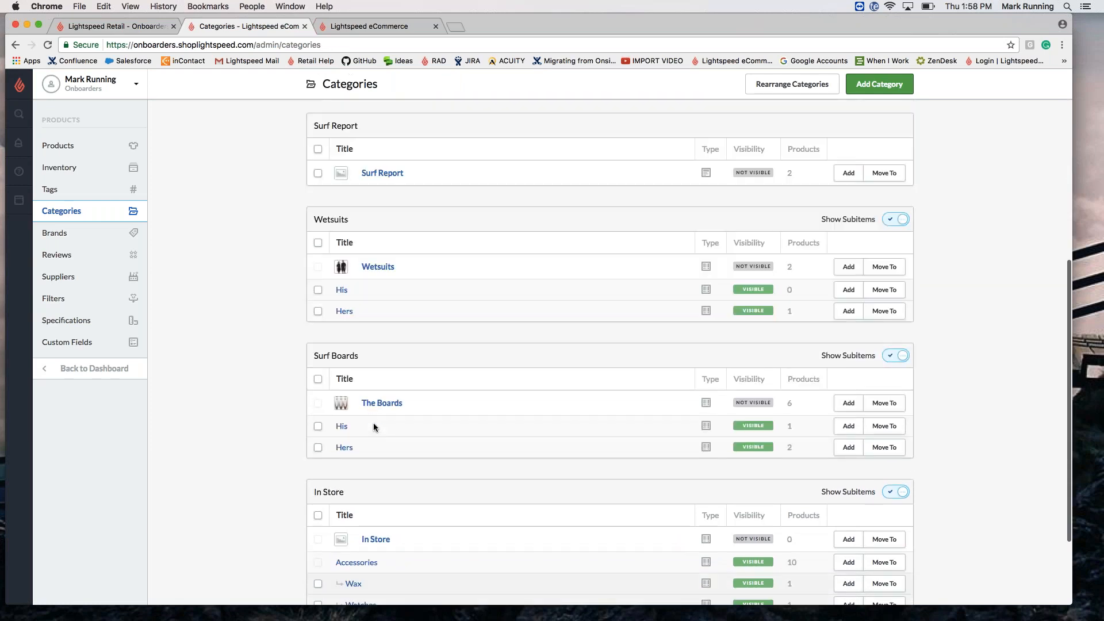
{"action": "left_click", "coordinate": [381, 266]}
{"action": "scroll", "coordinate": [444, 305], "scroll_direction": "down", "scroll_amount": 10}
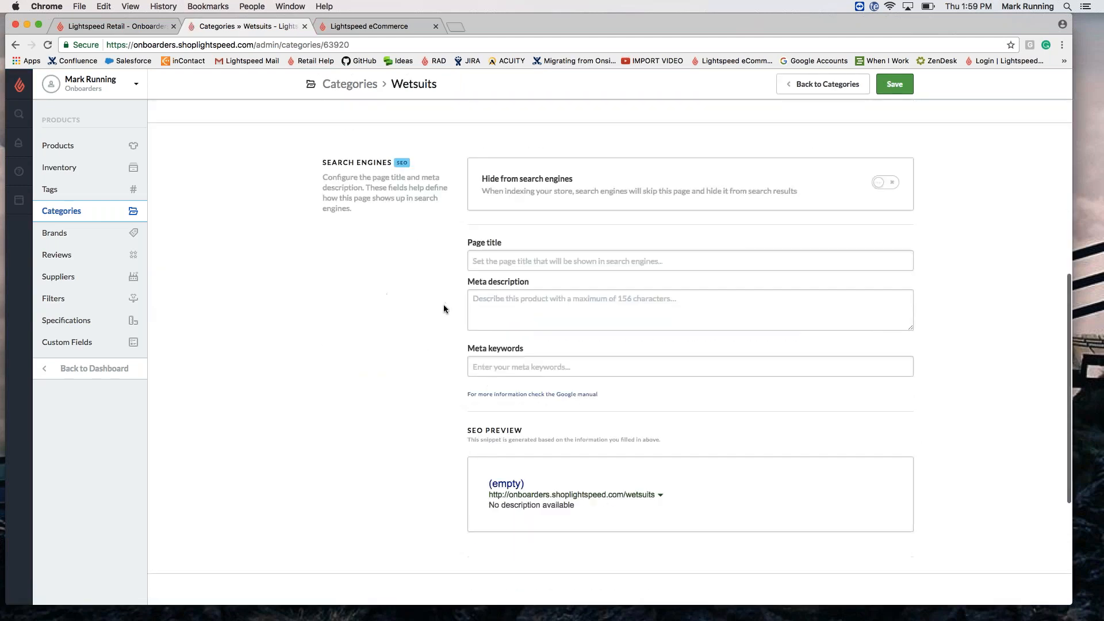
{"action": "left_click", "coordinate": [471, 559]}
{"action": "left_click", "coordinate": [894, 84]}
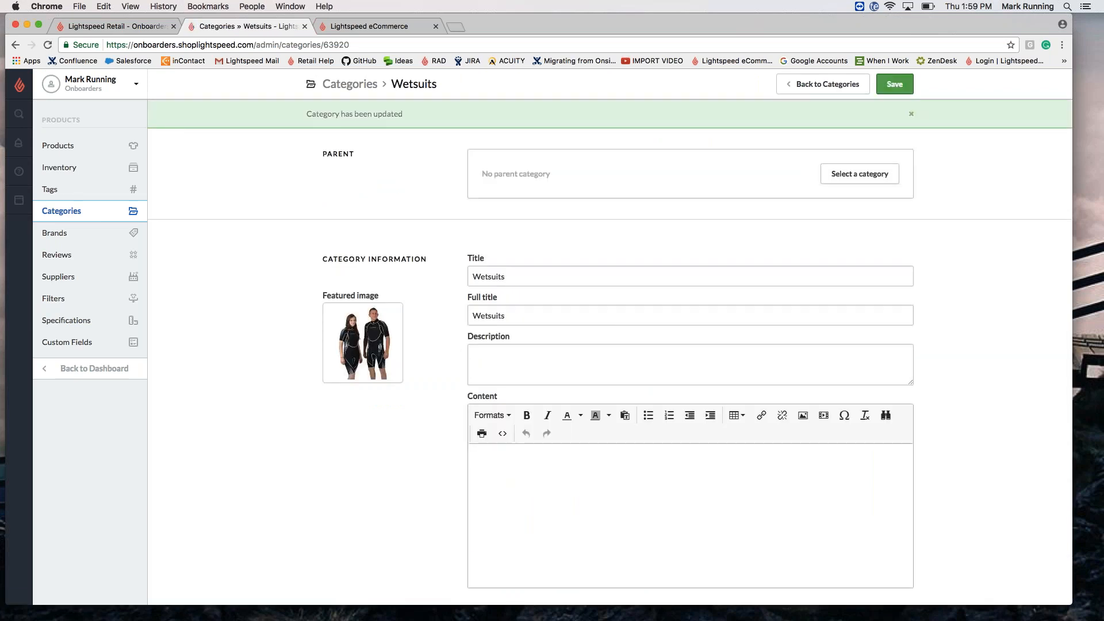
{"action": "left_click", "coordinate": [827, 84]}
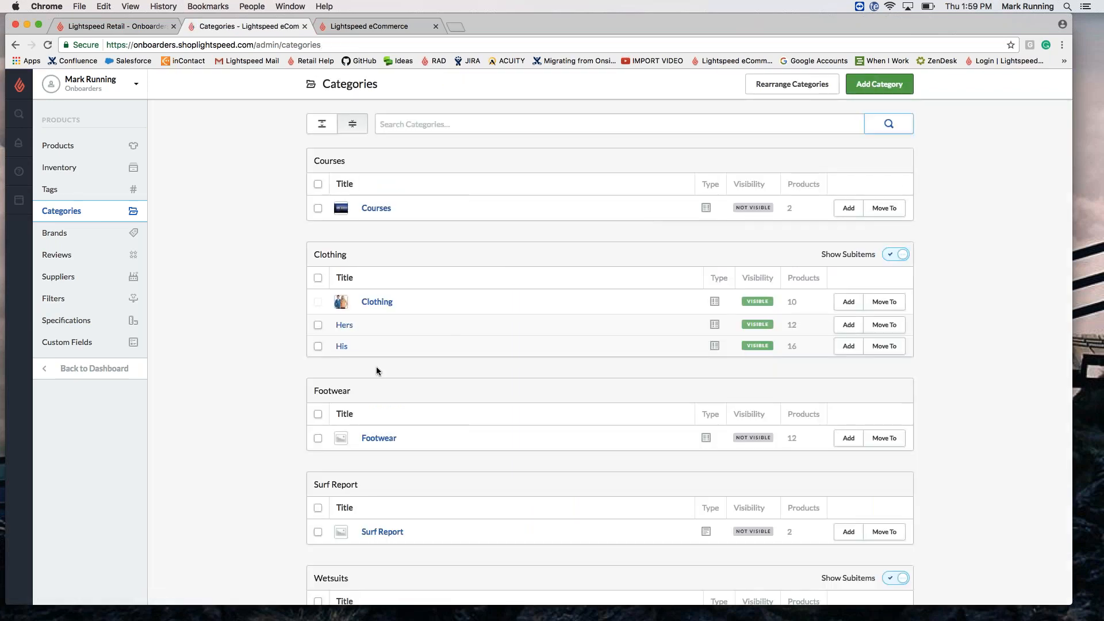
Step: Open the live storefront to check its Wetsuits menu (His, Hers), then return to Categories
{"action": "scroll", "coordinate": [363, 274], "scroll_direction": "down", "scroll_amount": 5}
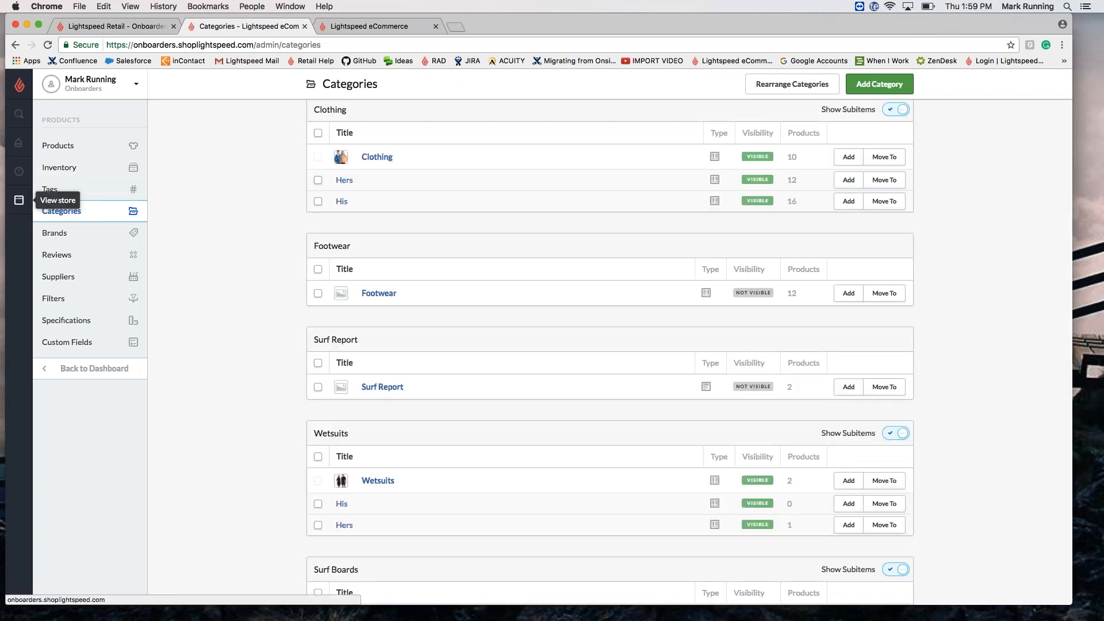
{"action": "left_click", "coordinate": [19, 204]}
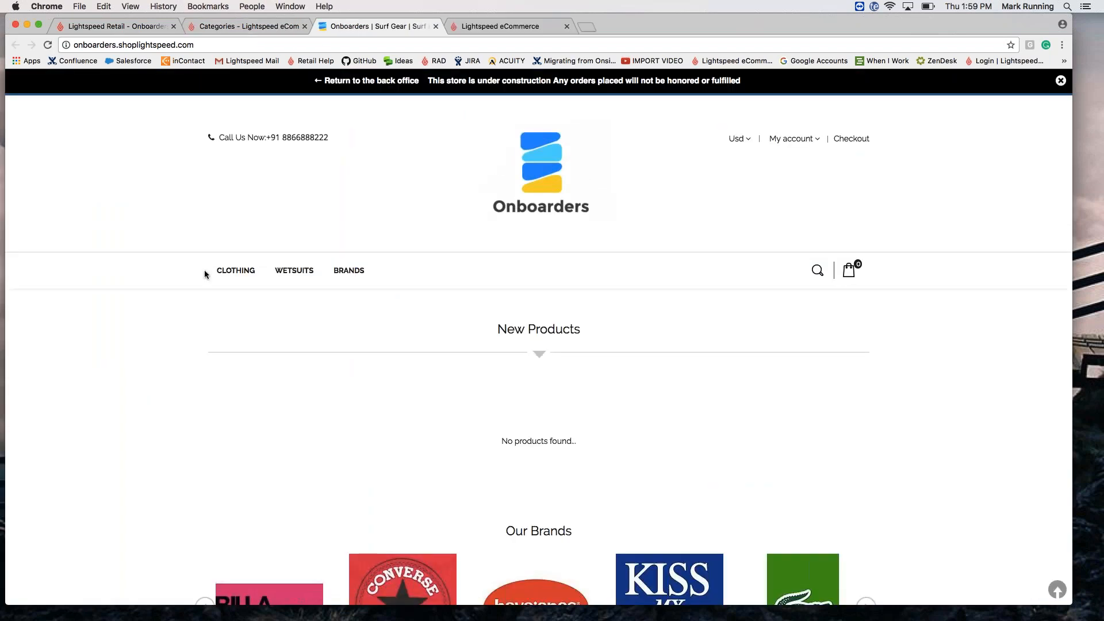
{"action": "mouse_move", "coordinate": [292, 285]}
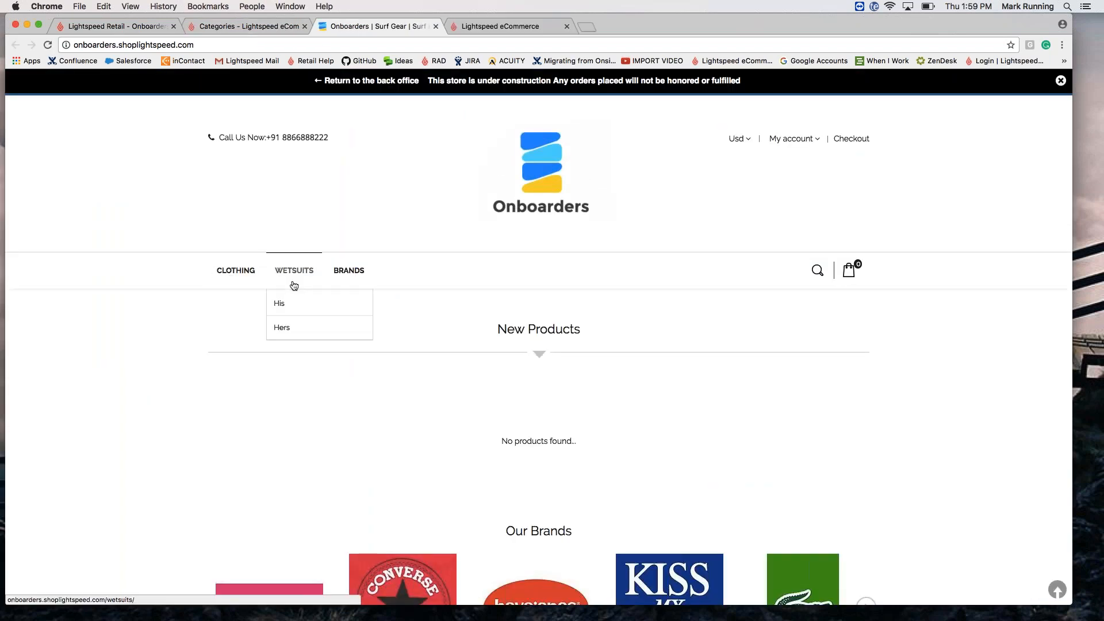
{"action": "left_click", "coordinate": [246, 27]}
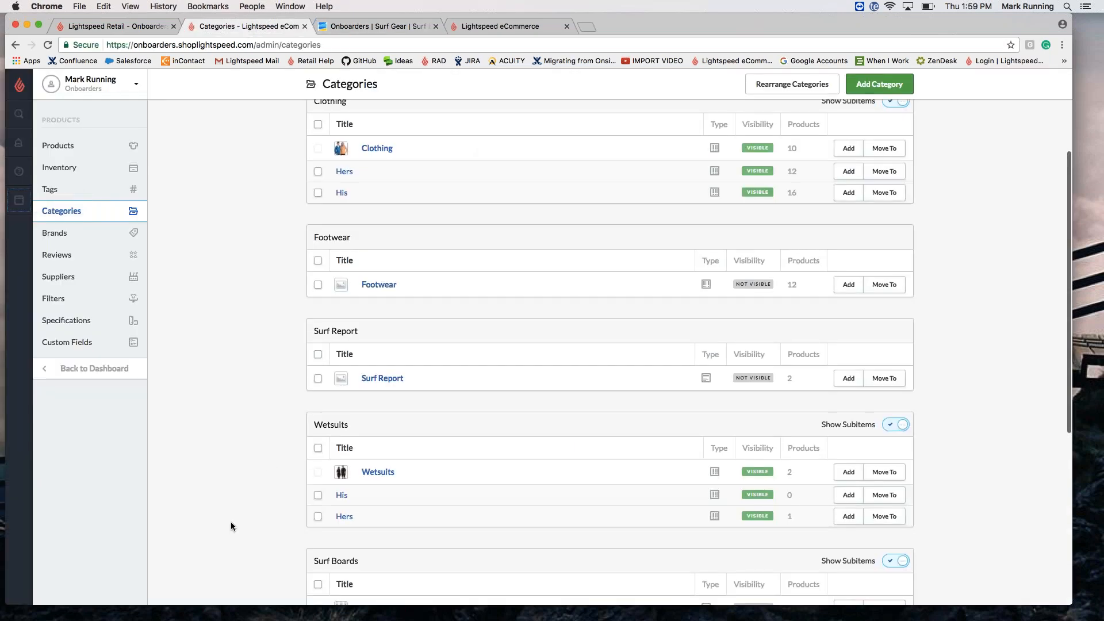
Step: Drag the Accessories block (Wax, Watches, Shades, Towels, Sunscreen) above In Store as its own top-level group
{"action": "scroll", "coordinate": [230, 522], "scroll_direction": "down", "scroll_amount": 6}
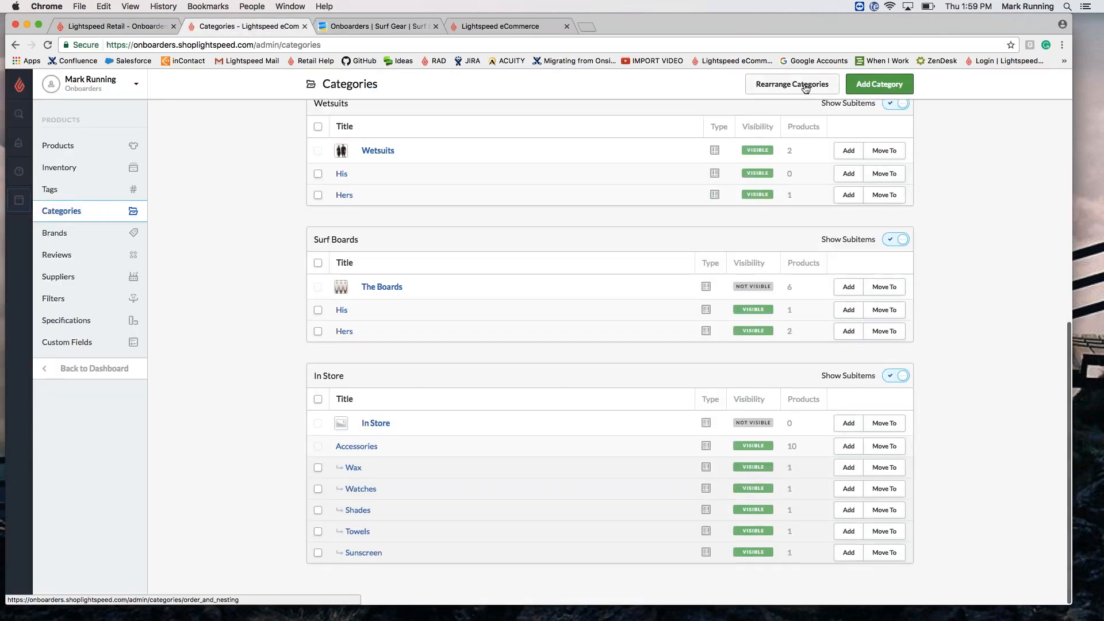
{"action": "left_click", "coordinate": [805, 86]}
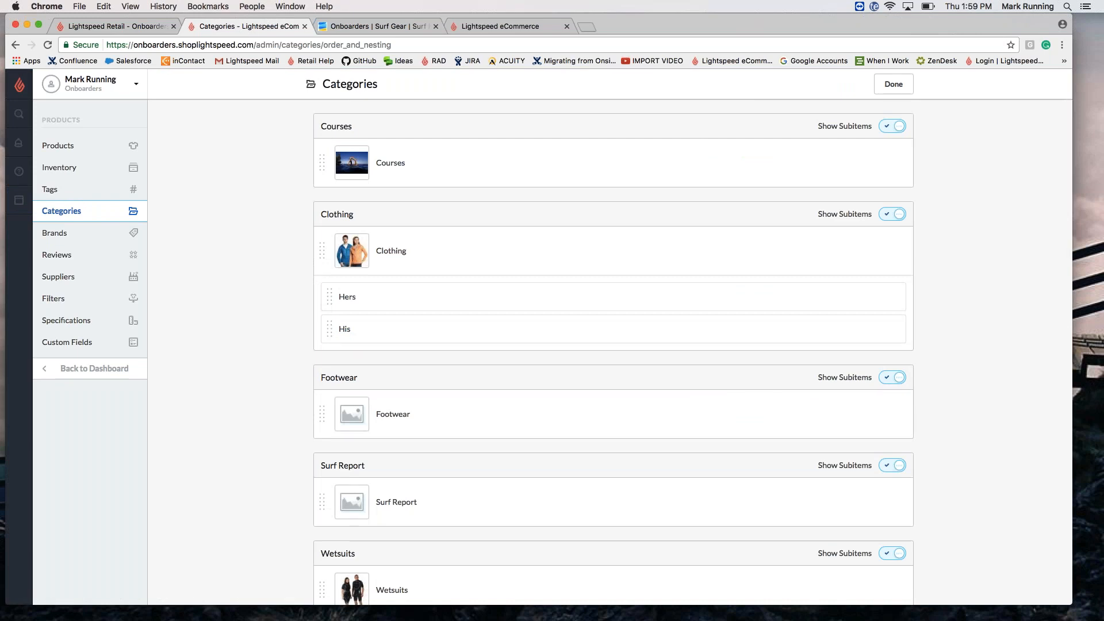
{"action": "scroll", "coordinate": [613, 352], "scroll_direction": "down", "scroll_amount": 10}
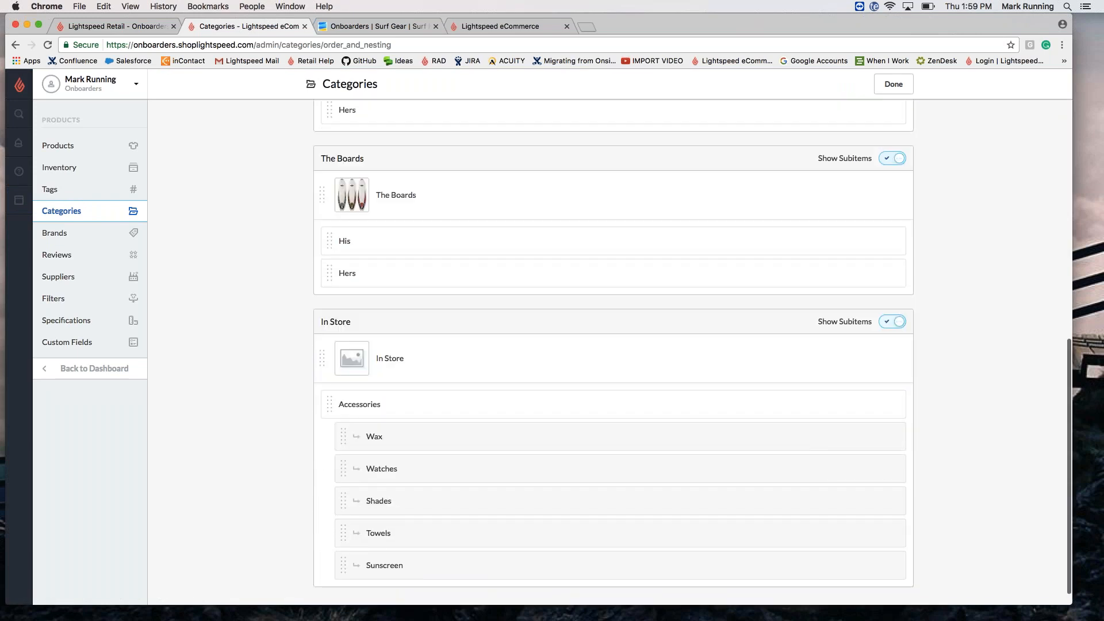
{"action": "left_click_drag", "start_coordinate": [348, 410], "coordinate": [362, 437]}
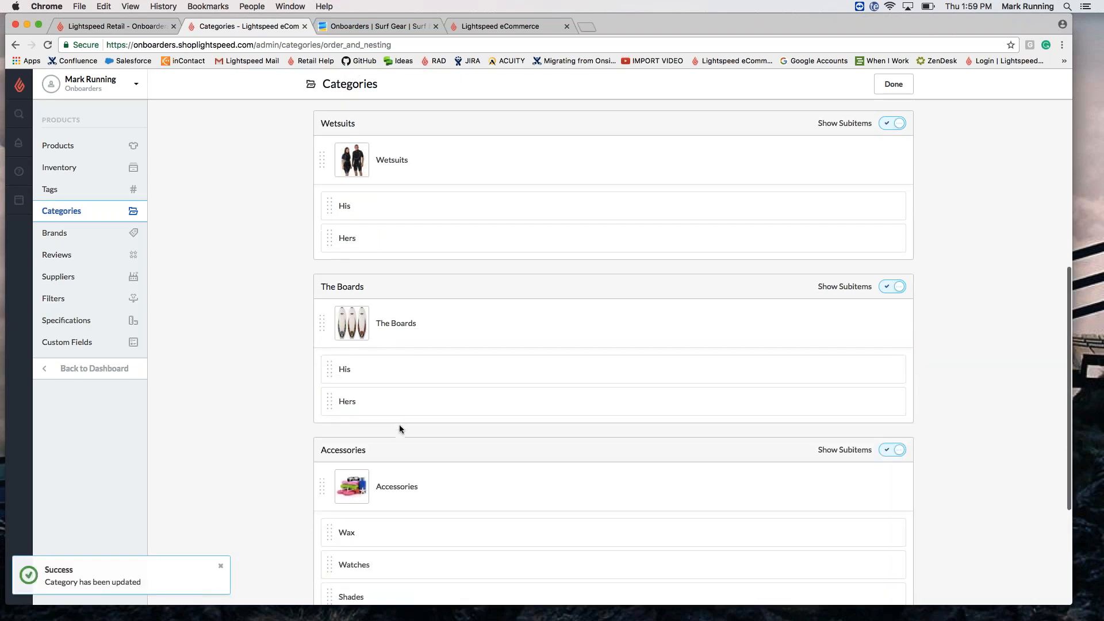
{"action": "scroll", "coordinate": [400, 428], "scroll_direction": "down", "scroll_amount": 5}
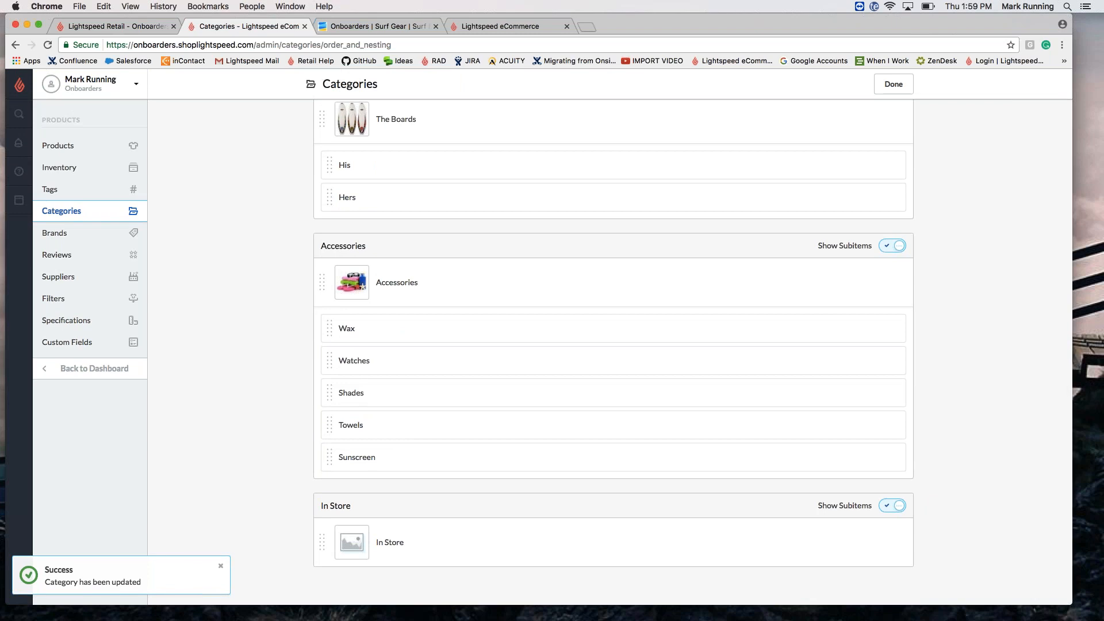
{"action": "left_click", "coordinate": [893, 84]}
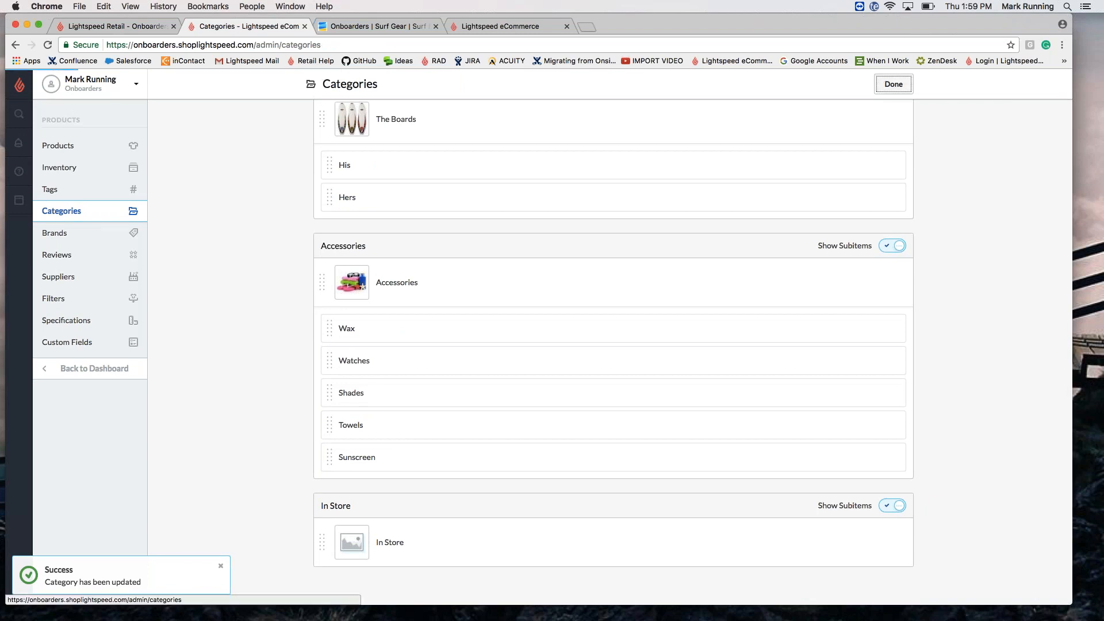
{"action": "scroll", "coordinate": [405, 417], "scroll_direction": "down", "scroll_amount": 10}
Step: Select all Accessories subcategories and check the storefront's new Accessories menu
{"action": "left_click", "coordinate": [317, 326]}
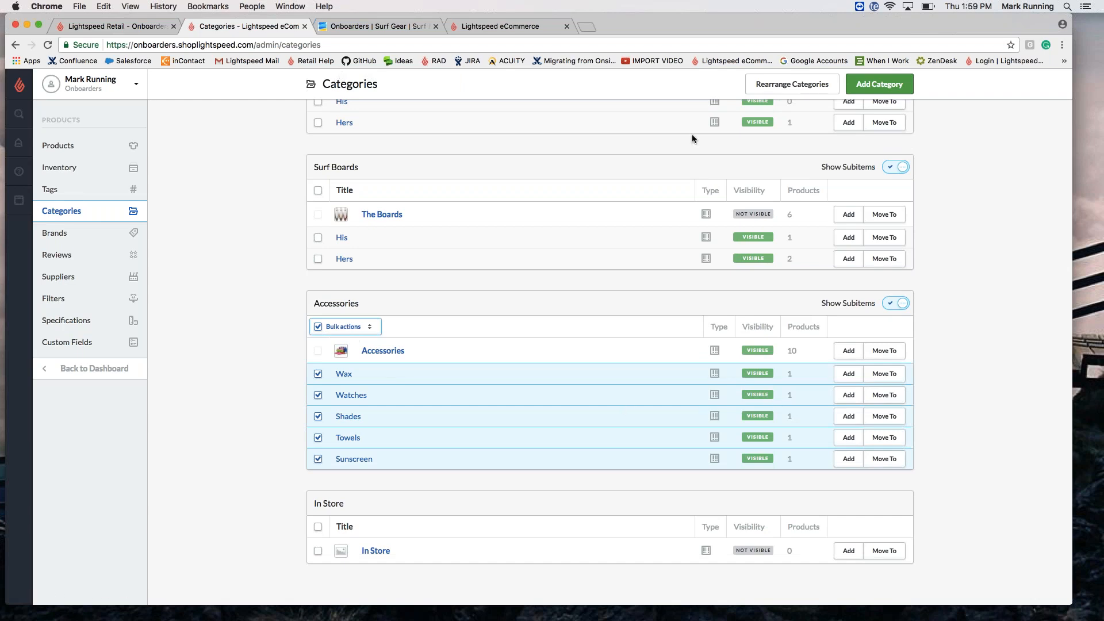
{"action": "left_click", "coordinate": [19, 199]}
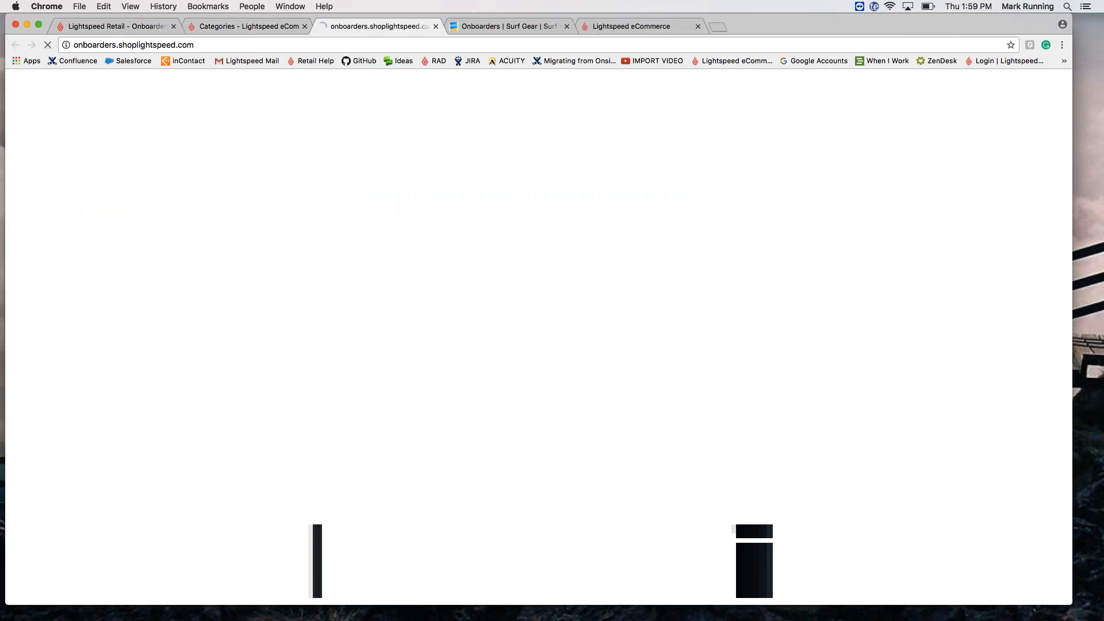
{"action": "mouse_move", "coordinate": [364, 269]}
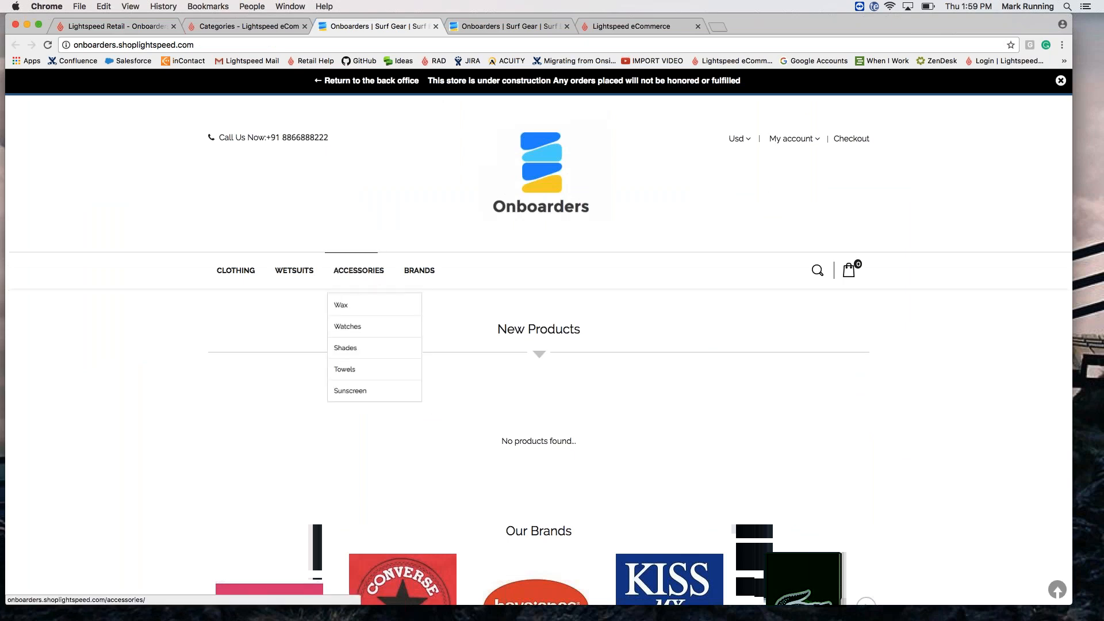
Step: Close both storefront tabs and scroll back to the top of the Categories list
{"action": "left_click", "coordinate": [566, 26]}
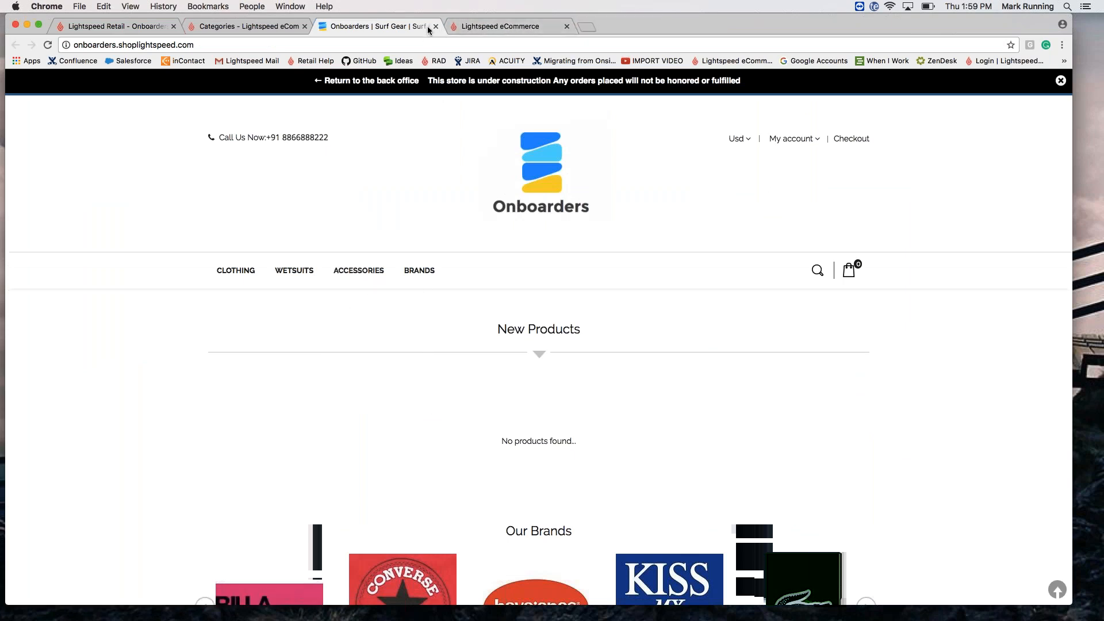
{"action": "left_click", "coordinate": [435, 26]}
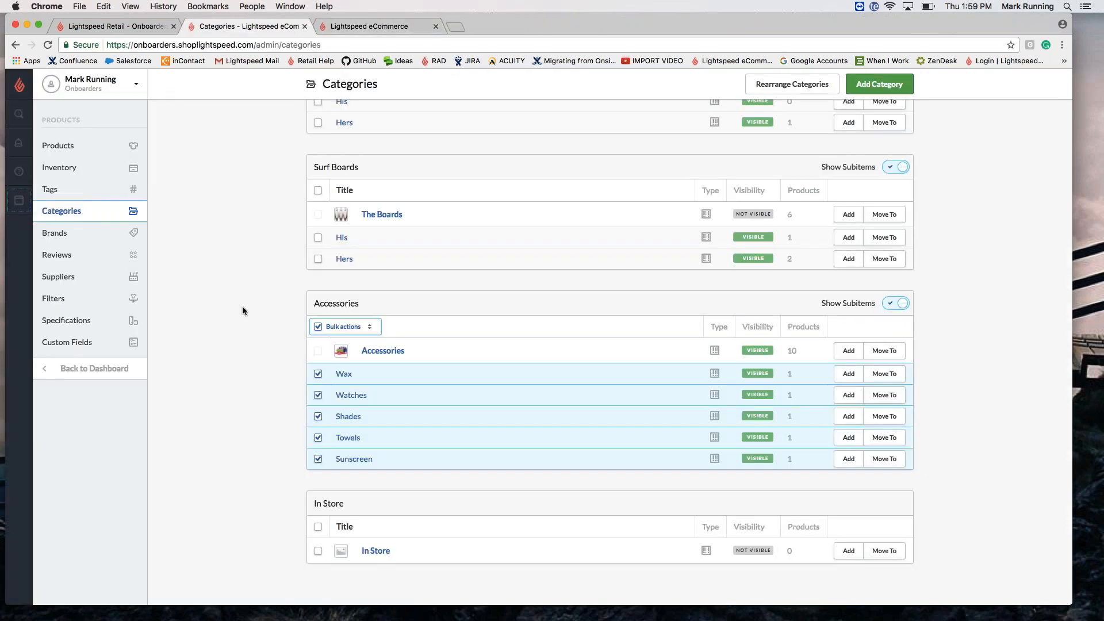
{"action": "scroll", "coordinate": [243, 311], "scroll_direction": "up", "scroll_amount": 10}
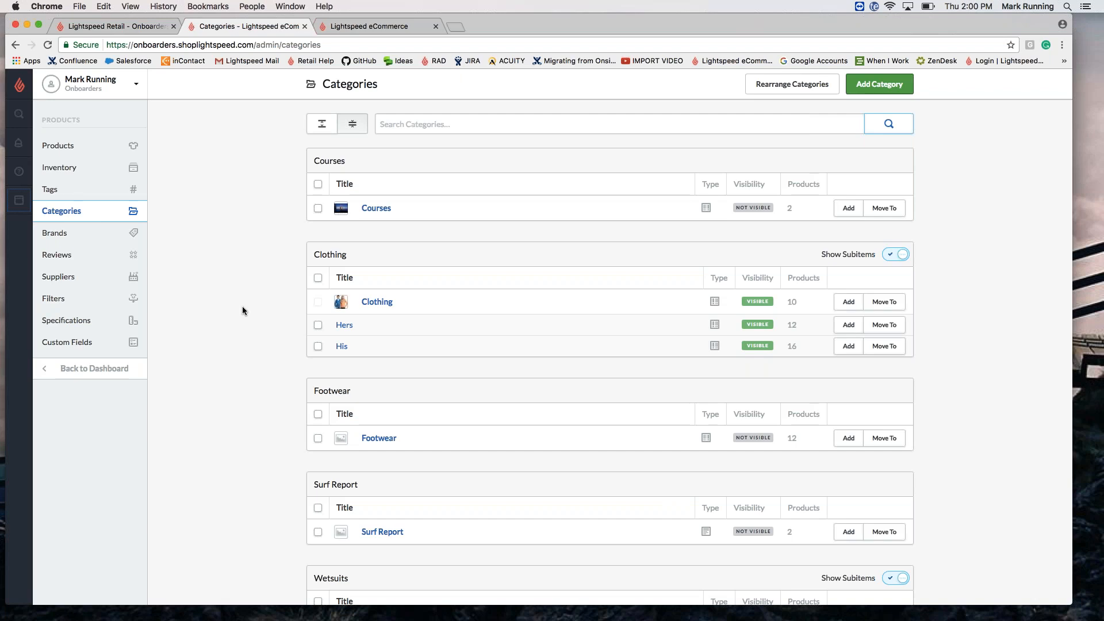
{"action": "left_click", "coordinate": [877, 92]}
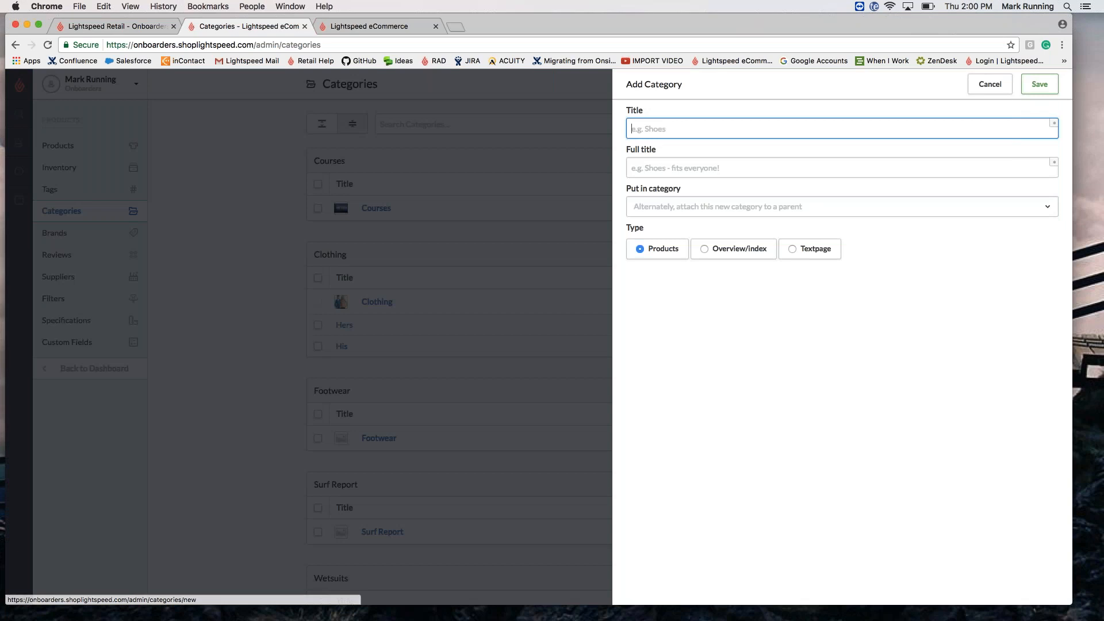
{"action": "left_click", "coordinate": [811, 248]}
{"action": "left_click", "coordinate": [671, 128]}
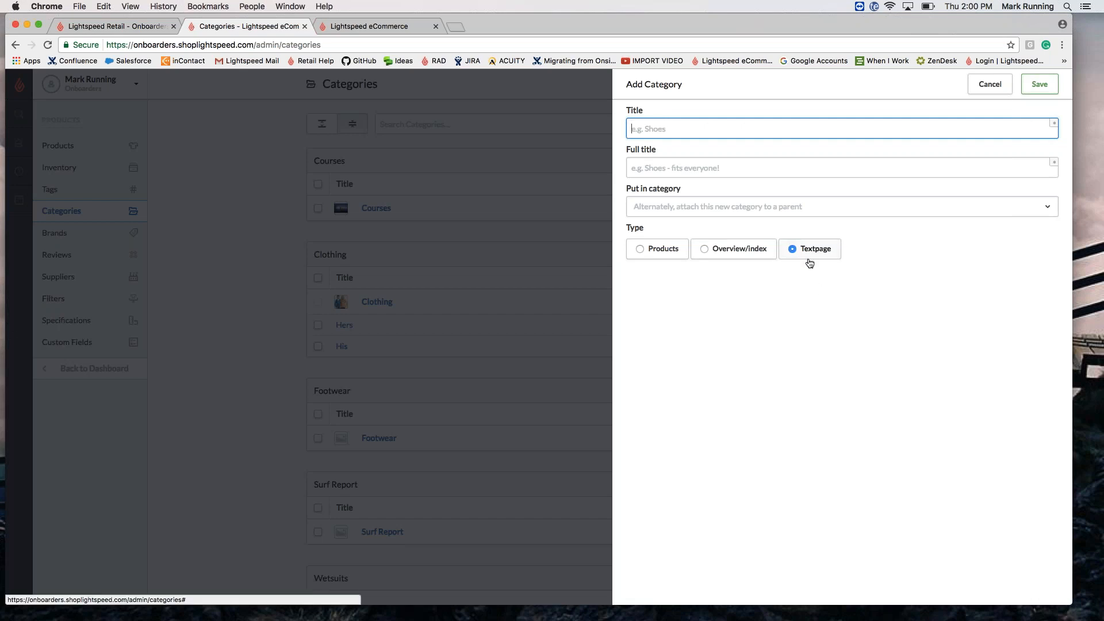
{"action": "left_click", "coordinate": [988, 87]}
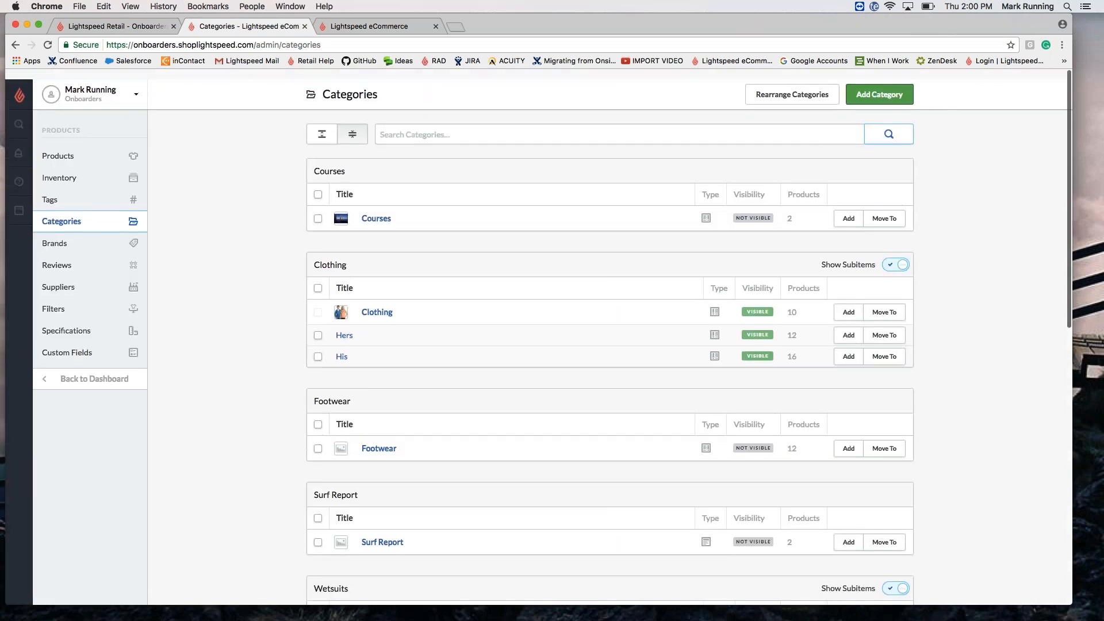
Step: Go from the dashboard through Design to the Theme Store
{"action": "left_click", "coordinate": [84, 370]}
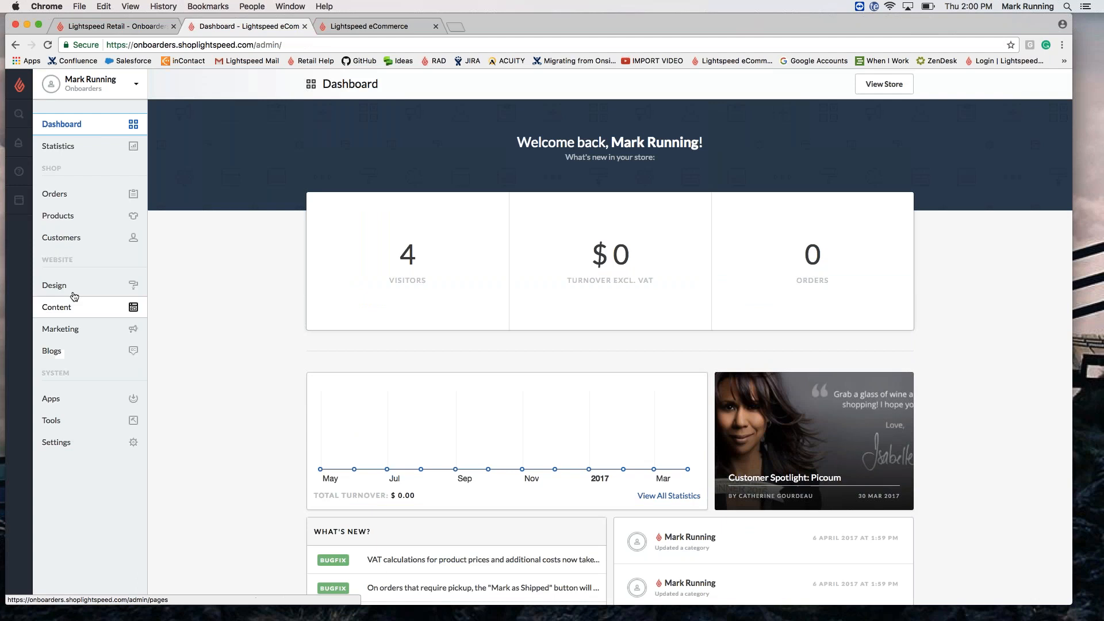
{"action": "left_click", "coordinate": [70, 288]}
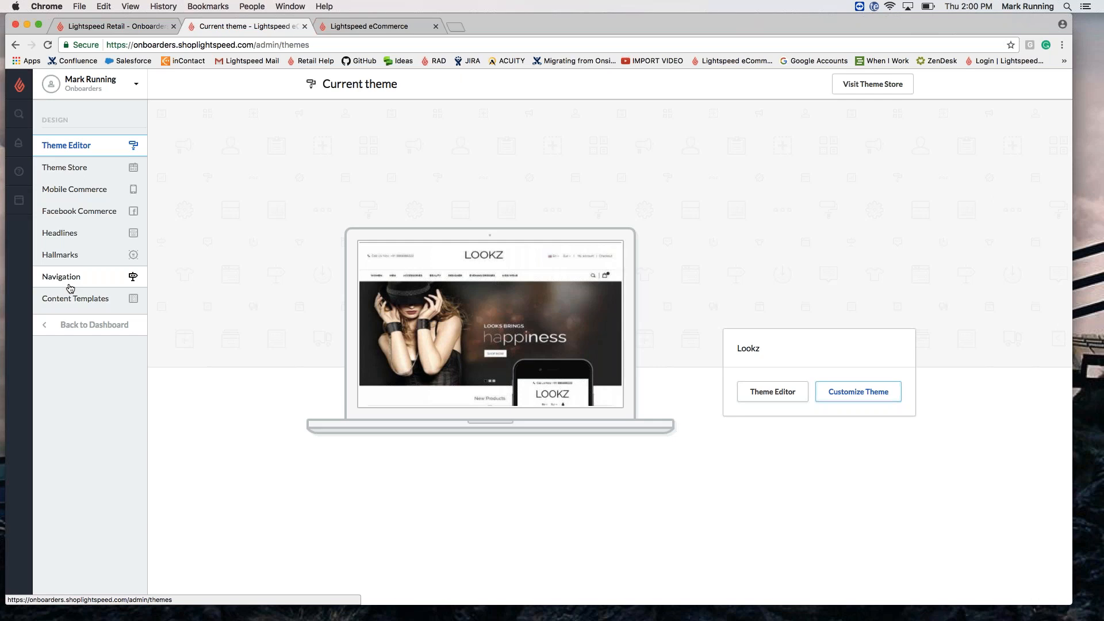
{"action": "left_click", "coordinate": [68, 169]}
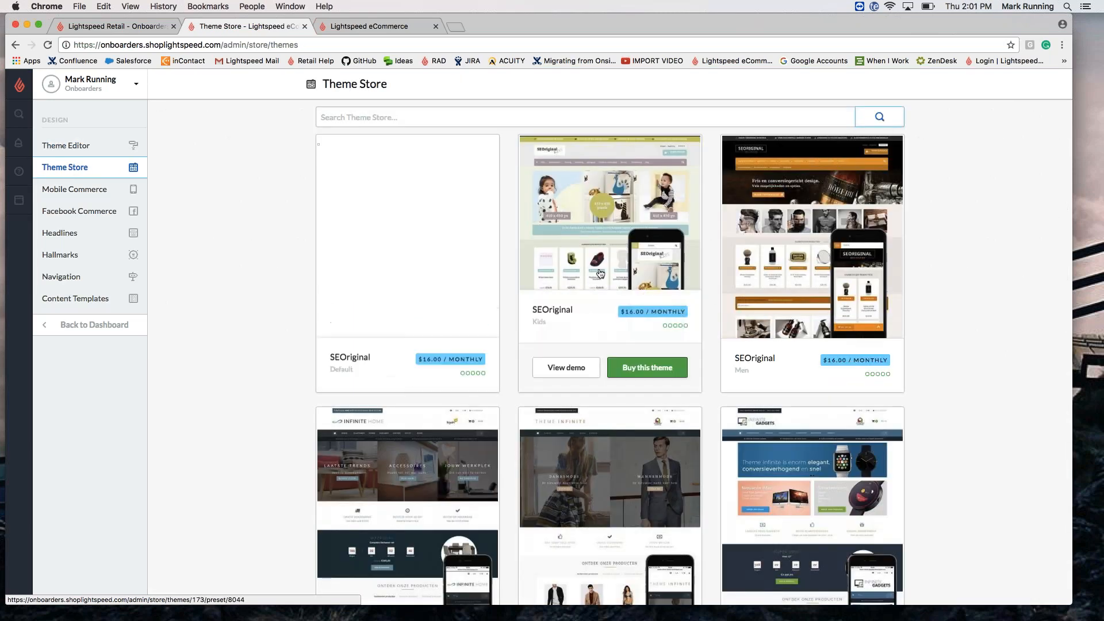
Step: Scroll down through the Theme Store grid of available themes
{"action": "scroll", "coordinate": [599, 274], "scroll_direction": "down", "scroll_amount": 5}
{"action": "scroll", "coordinate": [600, 273], "scroll_direction": "down", "scroll_amount": 20}
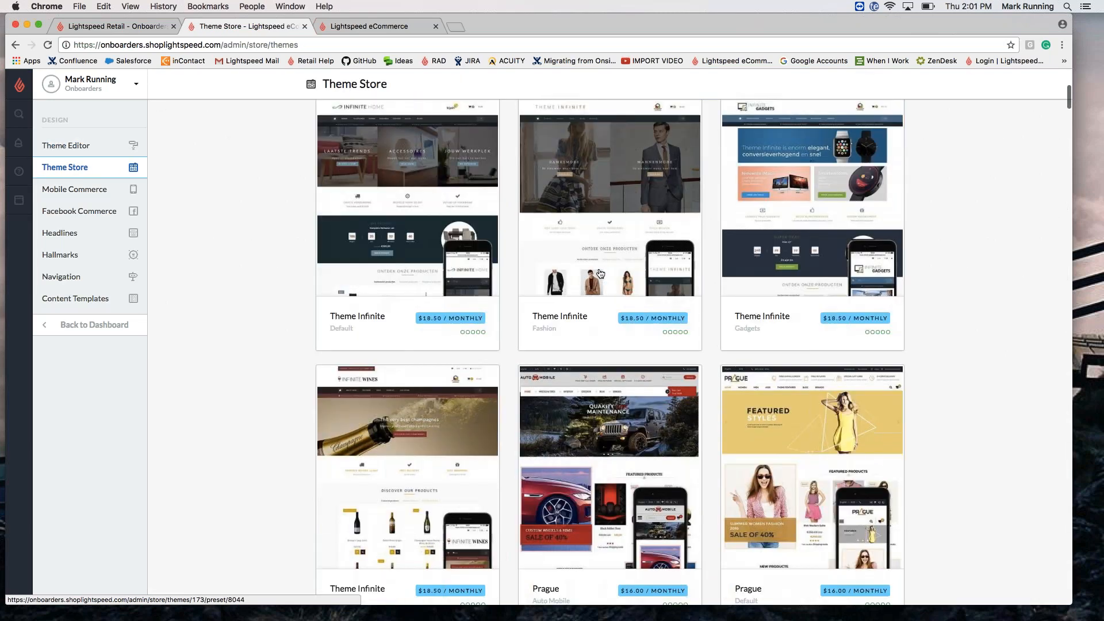
{"action": "scroll", "coordinate": [599, 274], "scroll_direction": "down", "scroll_amount": 20}
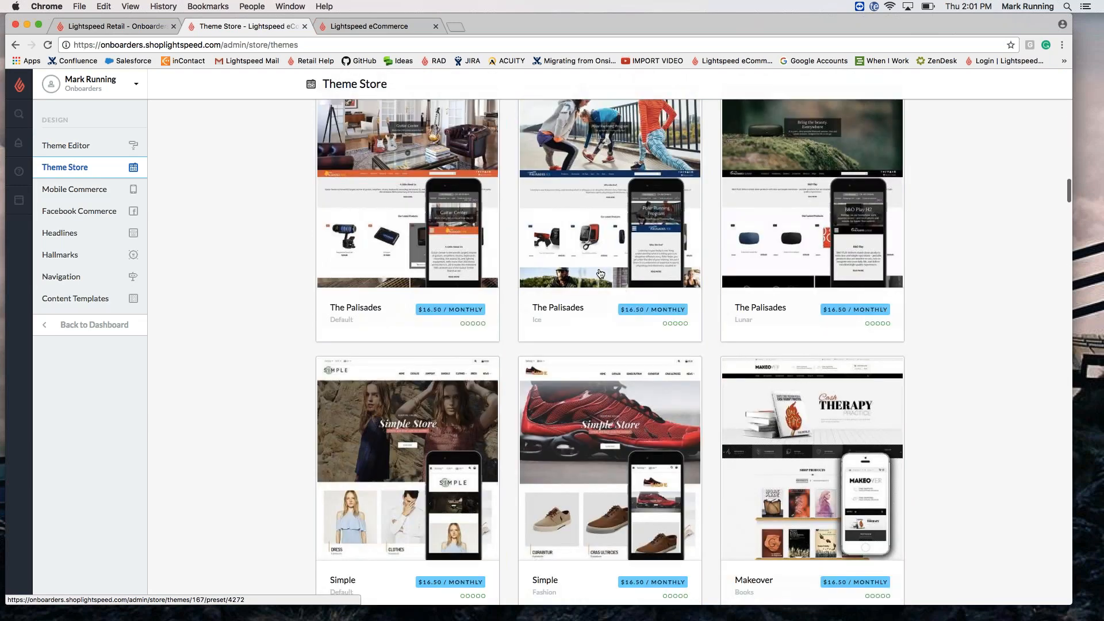
{"action": "scroll", "coordinate": [600, 274], "scroll_direction": "down", "scroll_amount": 5}
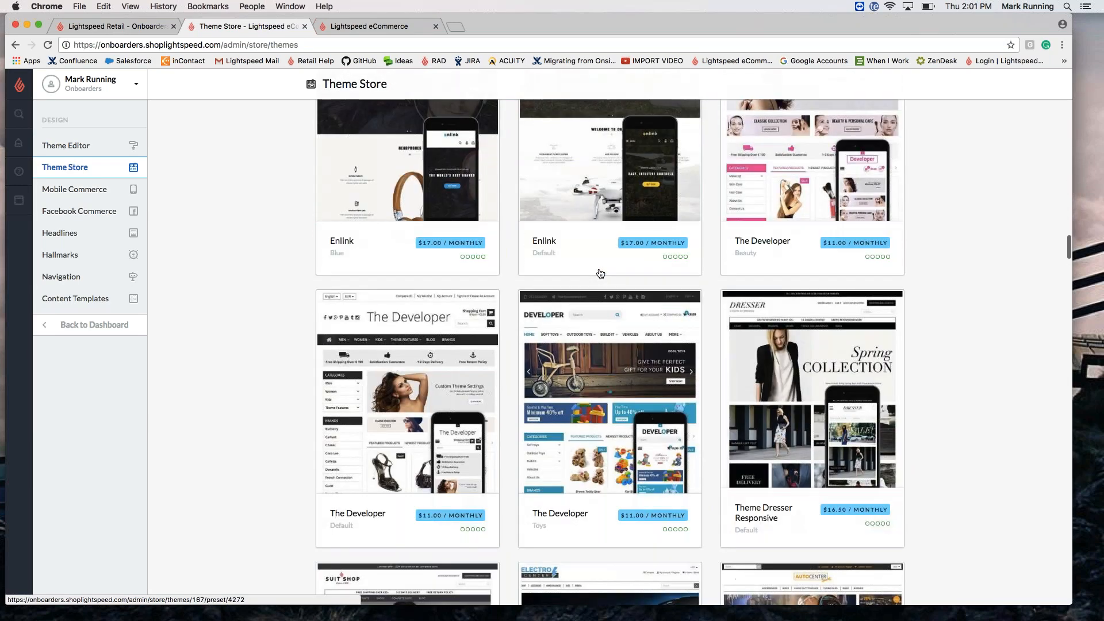
{"action": "scroll", "coordinate": [600, 273], "scroll_direction": "down", "scroll_amount": 20}
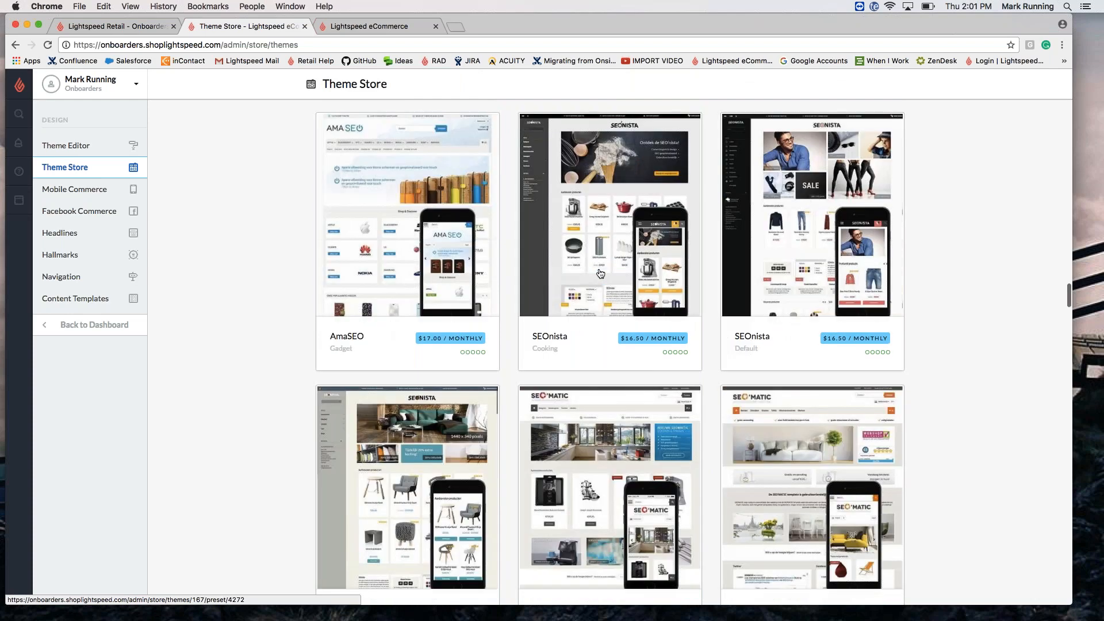
{"action": "scroll", "coordinate": [599, 273], "scroll_direction": "down", "scroll_amount": 10}
Step: Look over the Ahead (Living) theme details, then go back to the Theme Store overview
{"action": "scroll", "coordinate": [599, 274], "scroll_direction": "down", "scroll_amount": 3}
{"action": "left_click", "coordinate": [732, 372]}
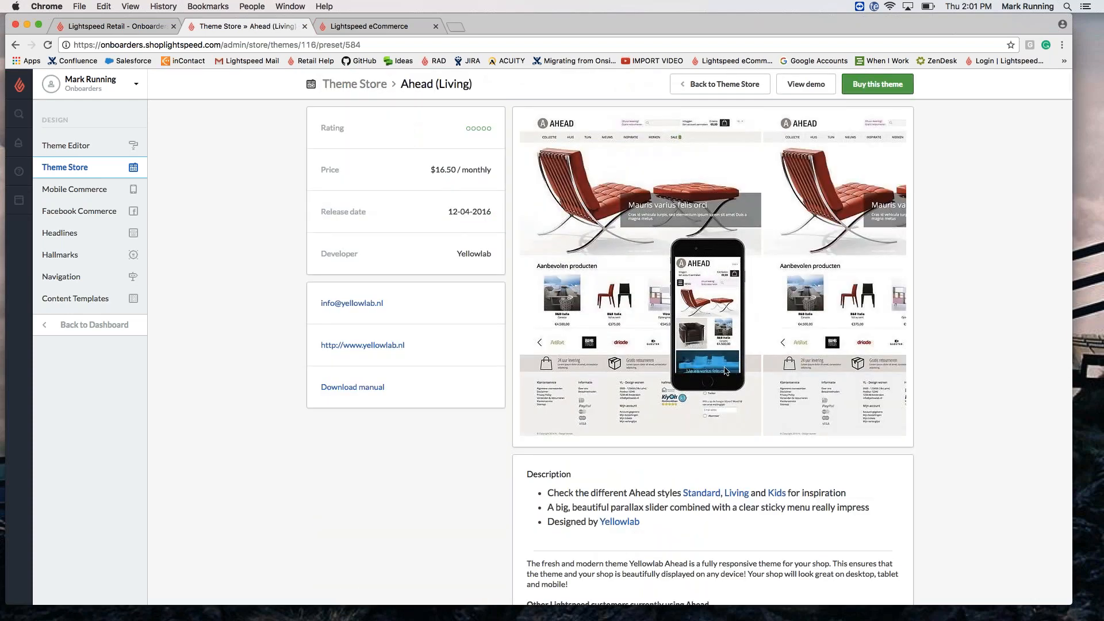
{"action": "scroll", "coordinate": [724, 370], "scroll_direction": "down", "scroll_amount": 5}
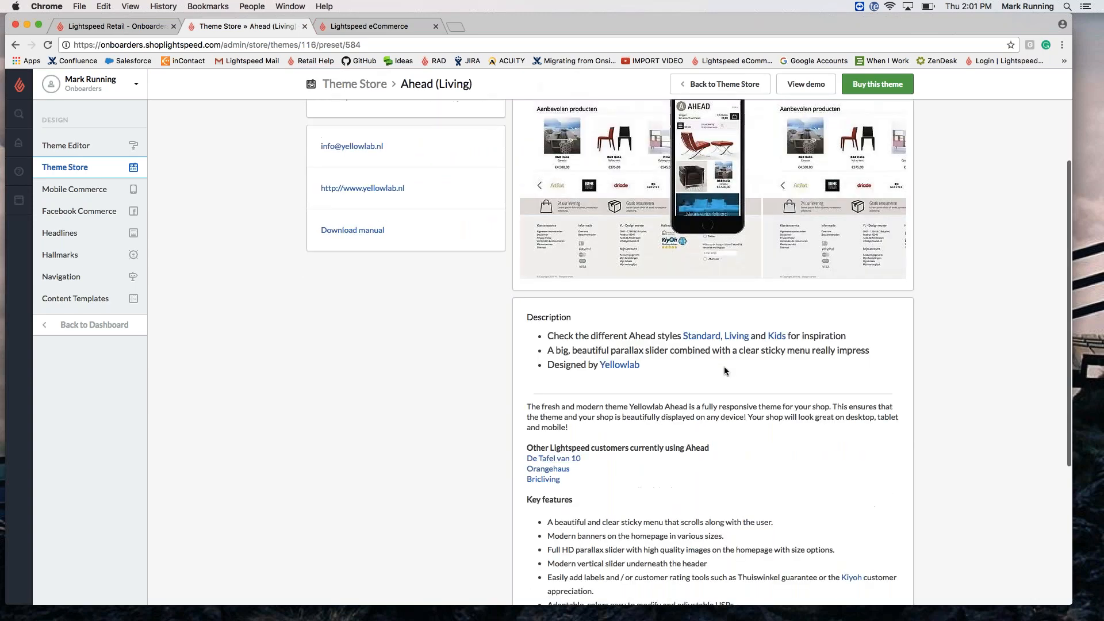
{"action": "scroll", "coordinate": [723, 367], "scroll_direction": "down", "scroll_amount": 3}
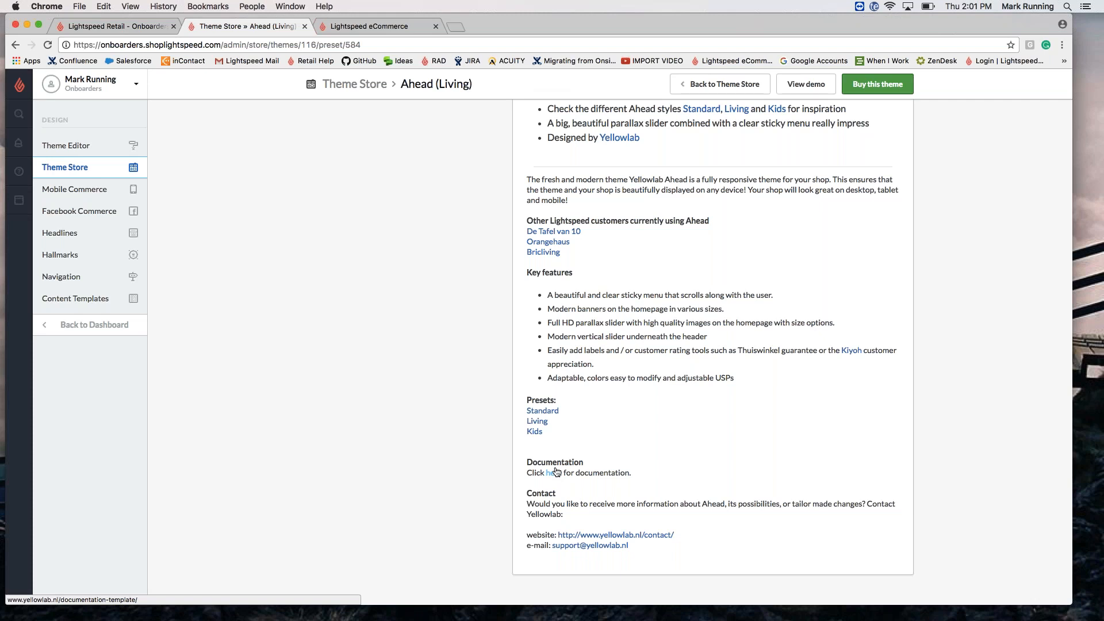
{"action": "left_click", "coordinate": [351, 85]}
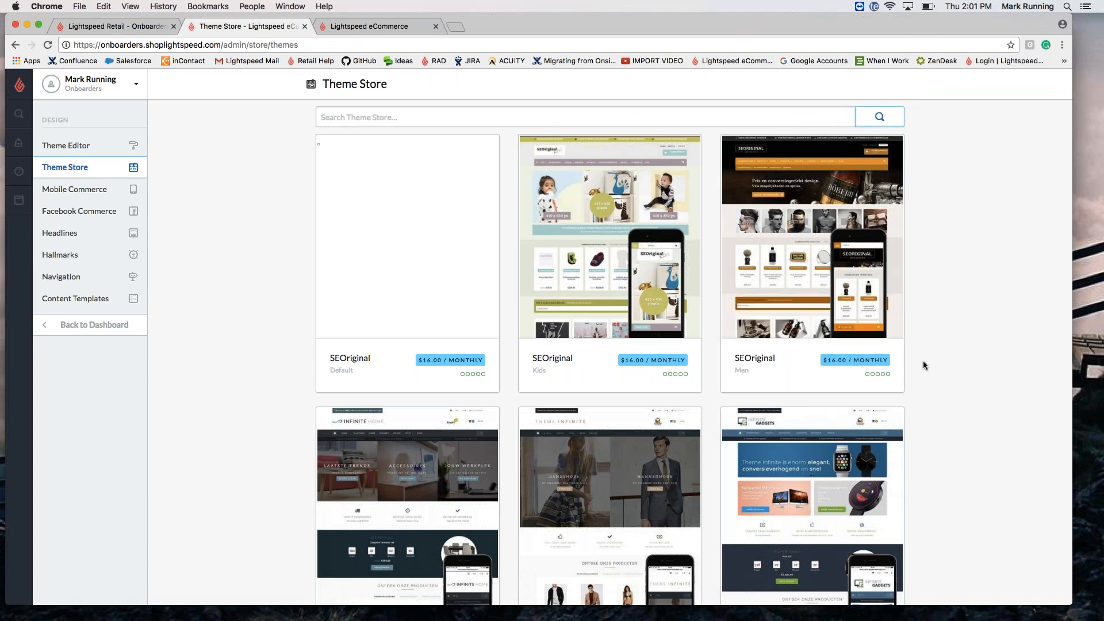
Step: Scroll the Theme Store grid down and back up, then open the current Lookz theme page
{"action": "scroll", "coordinate": [923, 365], "scroll_direction": "down", "scroll_amount": 10}
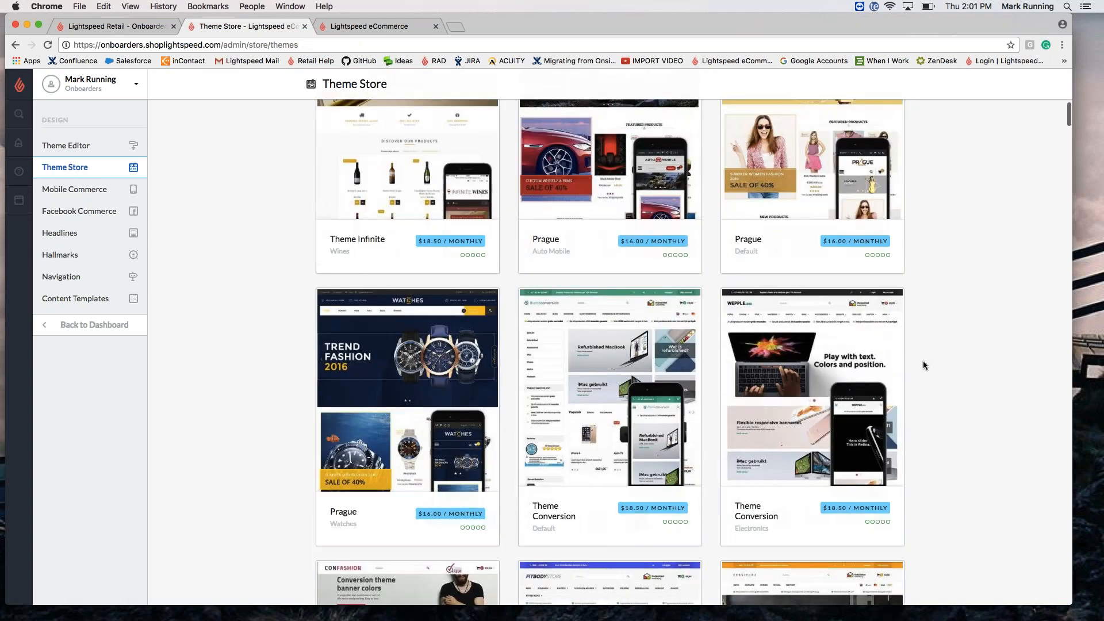
{"action": "scroll", "coordinate": [922, 361], "scroll_direction": "down", "scroll_amount": 3}
{"action": "scroll", "coordinate": [922, 361], "scroll_direction": "down", "scroll_amount": 6}
{"action": "scroll", "coordinate": [922, 365], "scroll_direction": "up", "scroll_amount": 9}
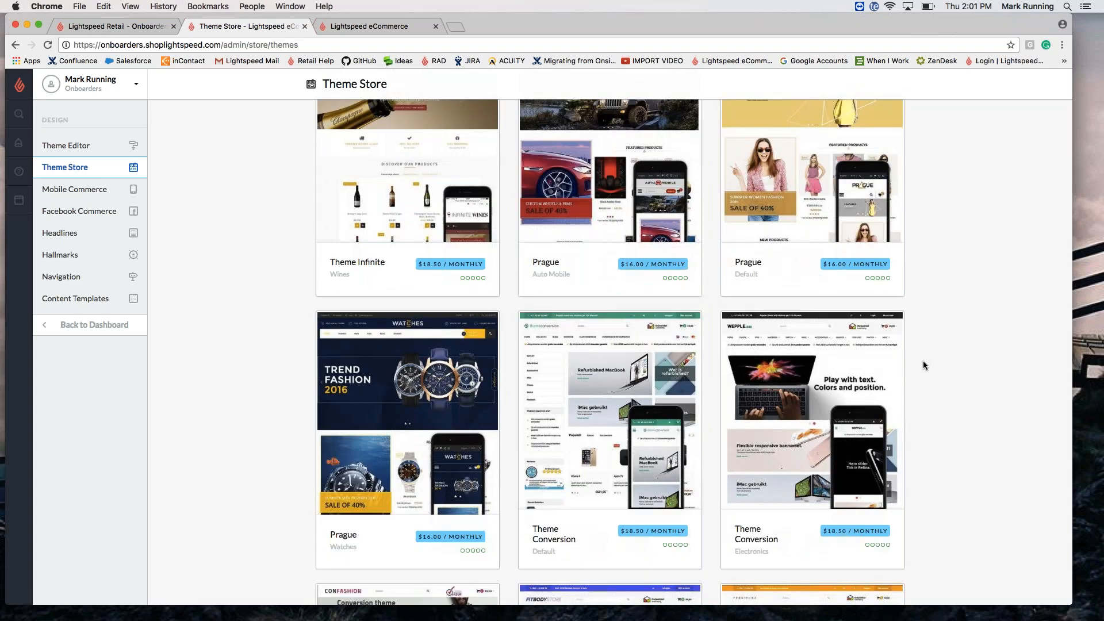
{"action": "scroll", "coordinate": [922, 365], "scroll_direction": "up", "scroll_amount": 5}
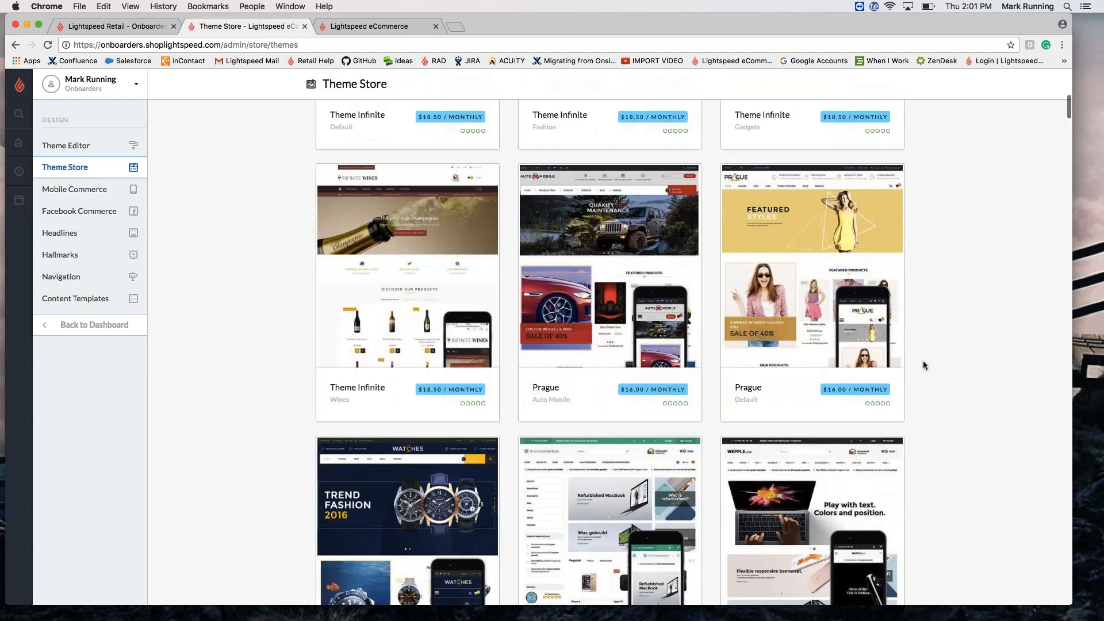
{"action": "scroll", "coordinate": [923, 365], "scroll_direction": "up", "scroll_amount": 10}
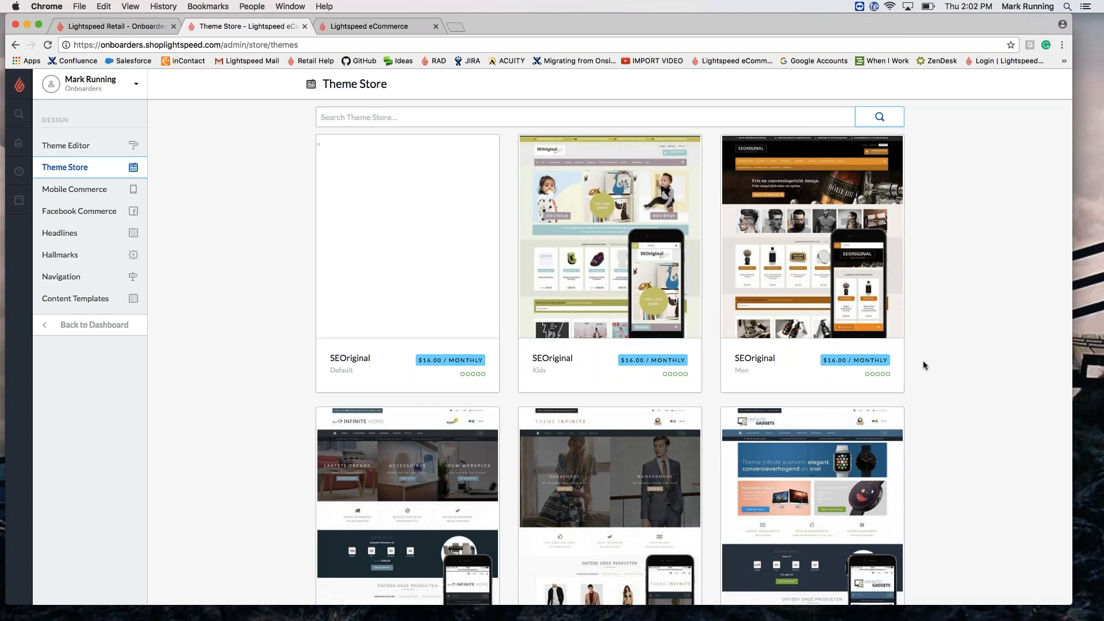
{"action": "left_click", "coordinate": [68, 144]}
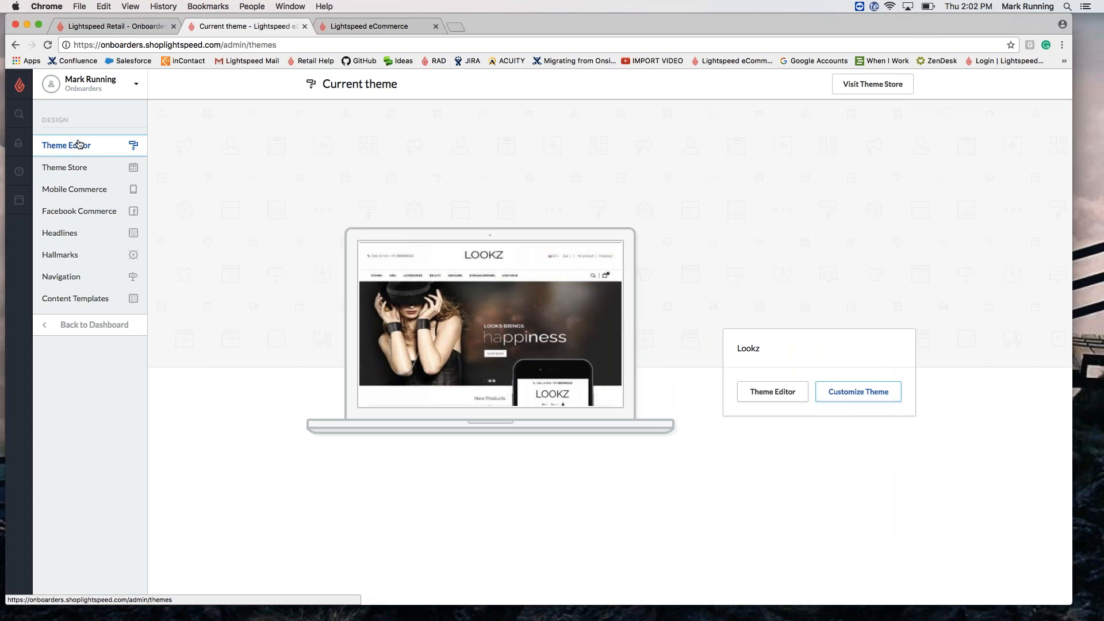
Step: Open the Lookz theme settings and scroll through its header colour and slider options
{"action": "left_click", "coordinate": [844, 393]}
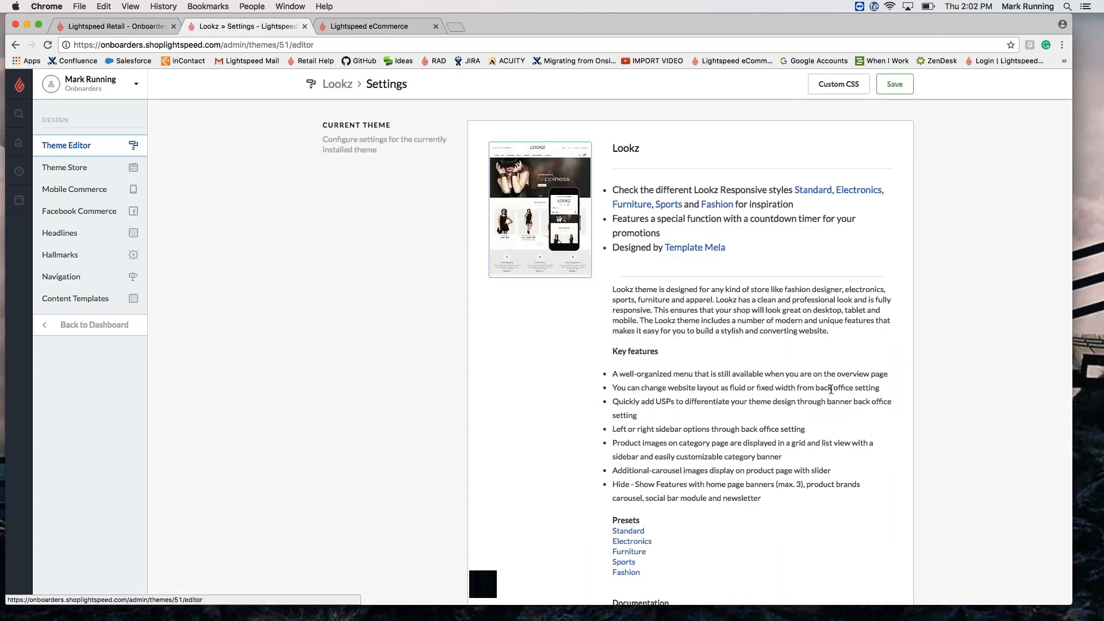
{"action": "scroll", "coordinate": [831, 388], "scroll_direction": "down", "scroll_amount": 10}
{"action": "scroll", "coordinate": [690, 345], "scroll_direction": "down", "scroll_amount": 1}
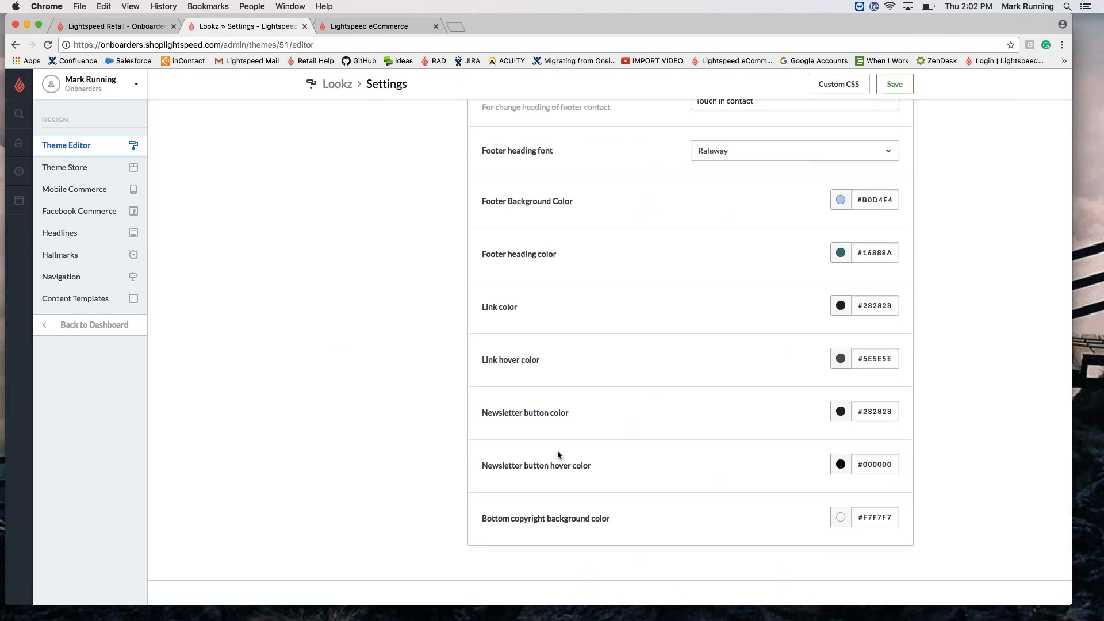
{"action": "scroll", "coordinate": [656, 392], "scroll_direction": "down", "scroll_amount": 10}
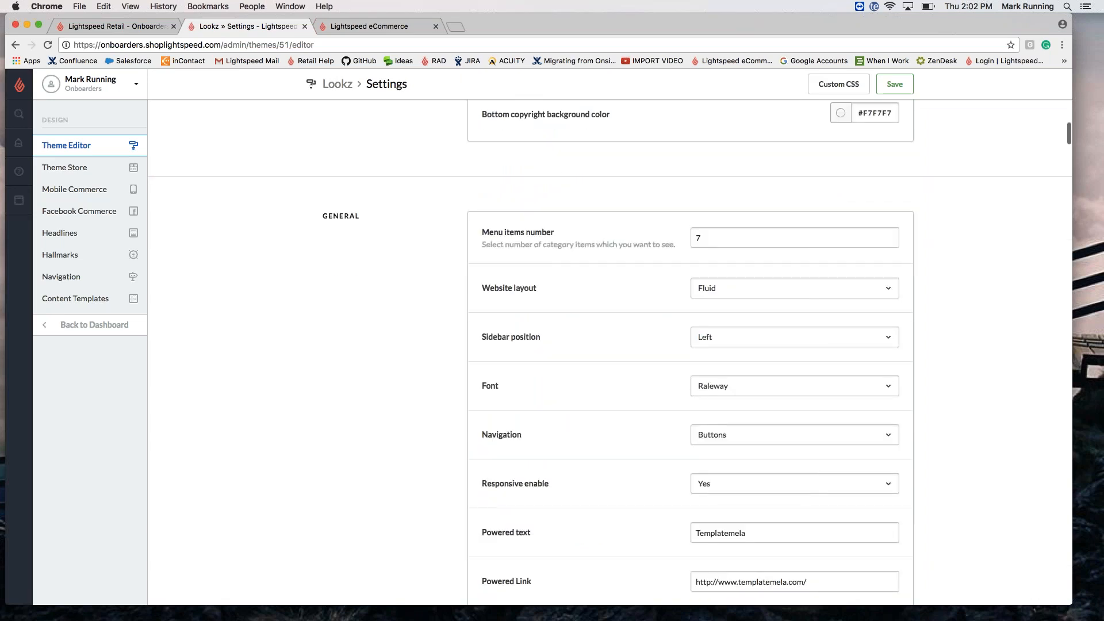
{"action": "scroll", "coordinate": [611, 399], "scroll_direction": "down", "scroll_amount": 15}
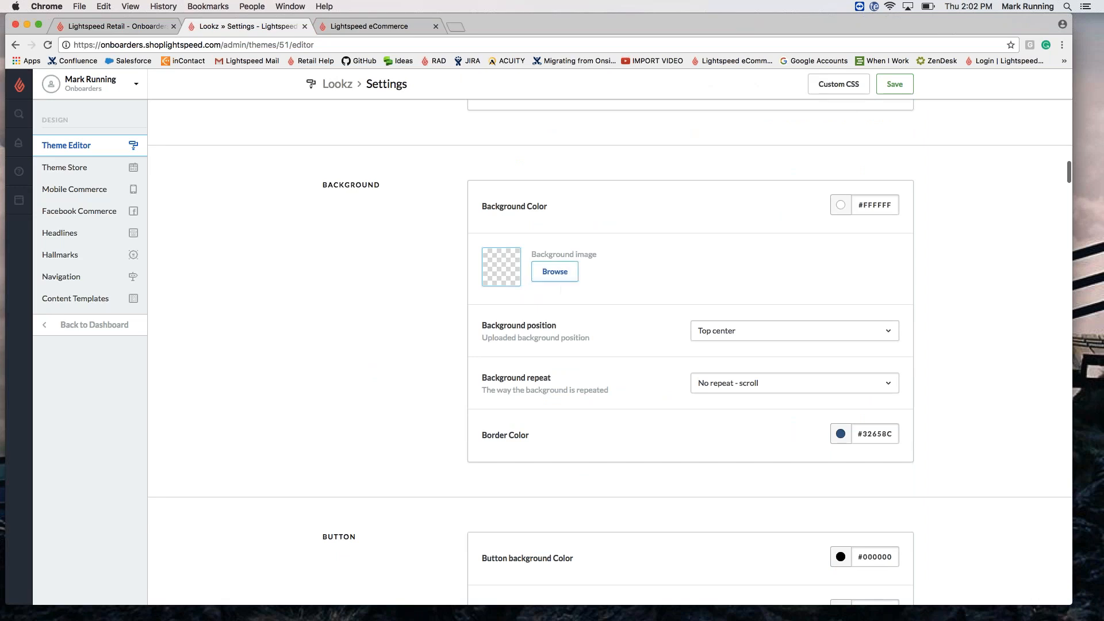
{"action": "scroll", "coordinate": [562, 288], "scroll_direction": "down", "scroll_amount": 8}
{"action": "scroll", "coordinate": [567, 295], "scroll_direction": "down", "scroll_amount": 8}
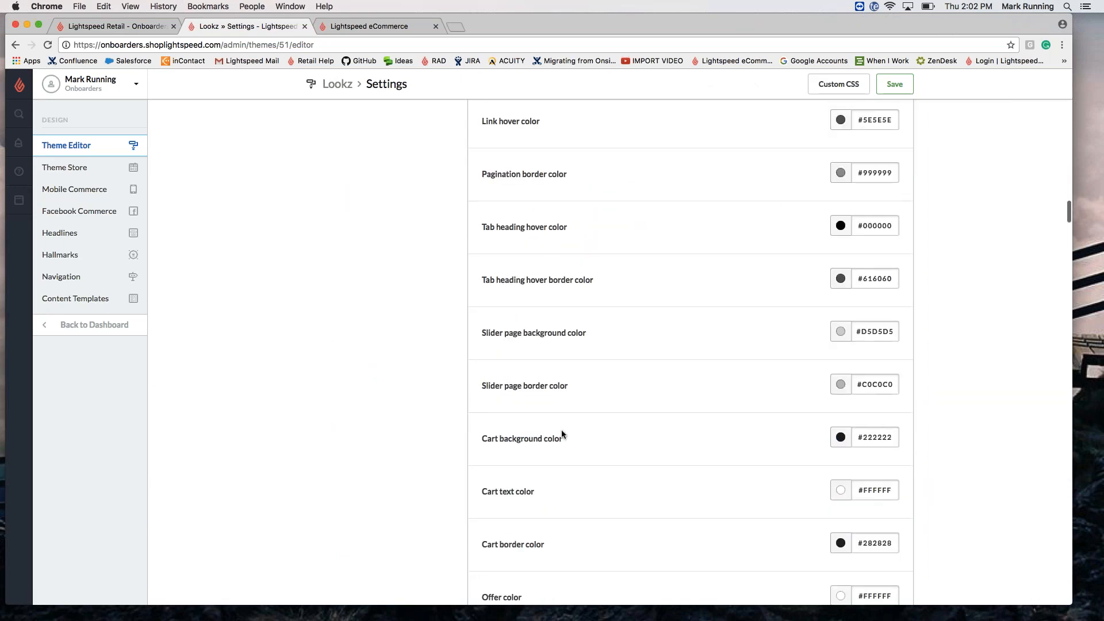
{"action": "scroll", "coordinate": [725, 453], "scroll_direction": "down", "scroll_amount": 2}
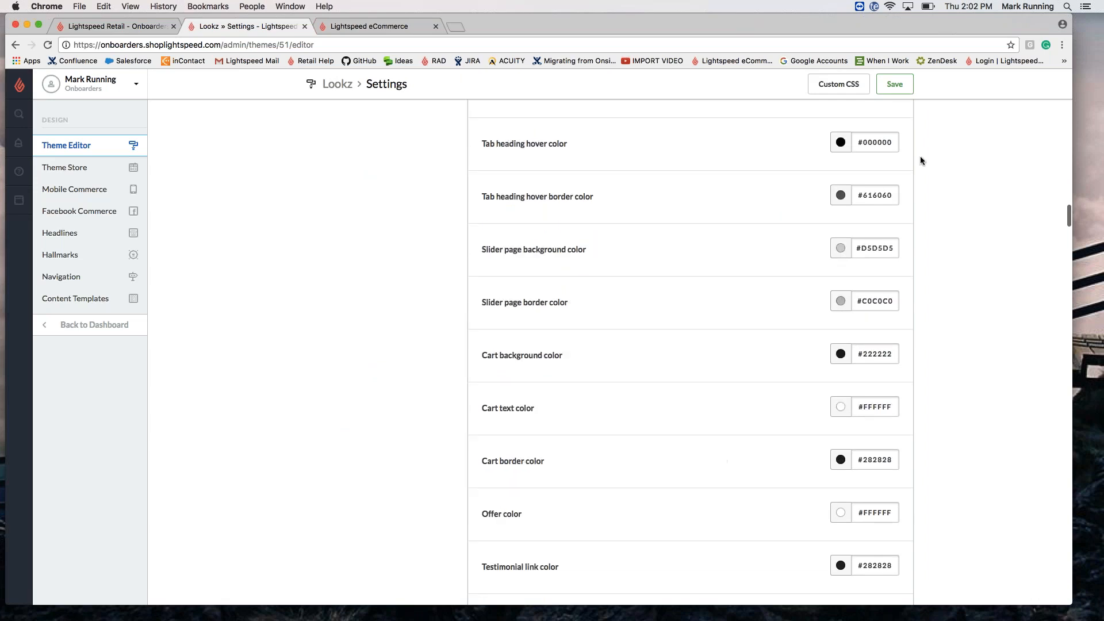
Step: Try the tab heading hover border colour picker, then review the homepage banner and background options
{"action": "left_click", "coordinate": [840, 195]}
{"action": "left_click", "coordinate": [841, 196]}
{"action": "left_click", "coordinate": [840, 195]}
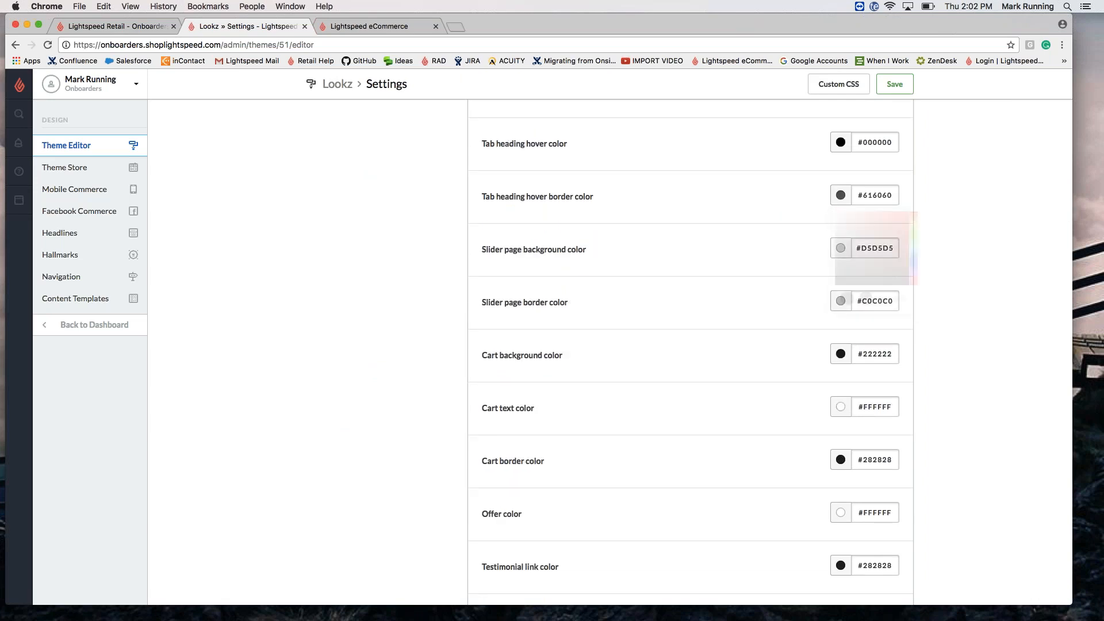
{"action": "left_click", "coordinate": [836, 196]}
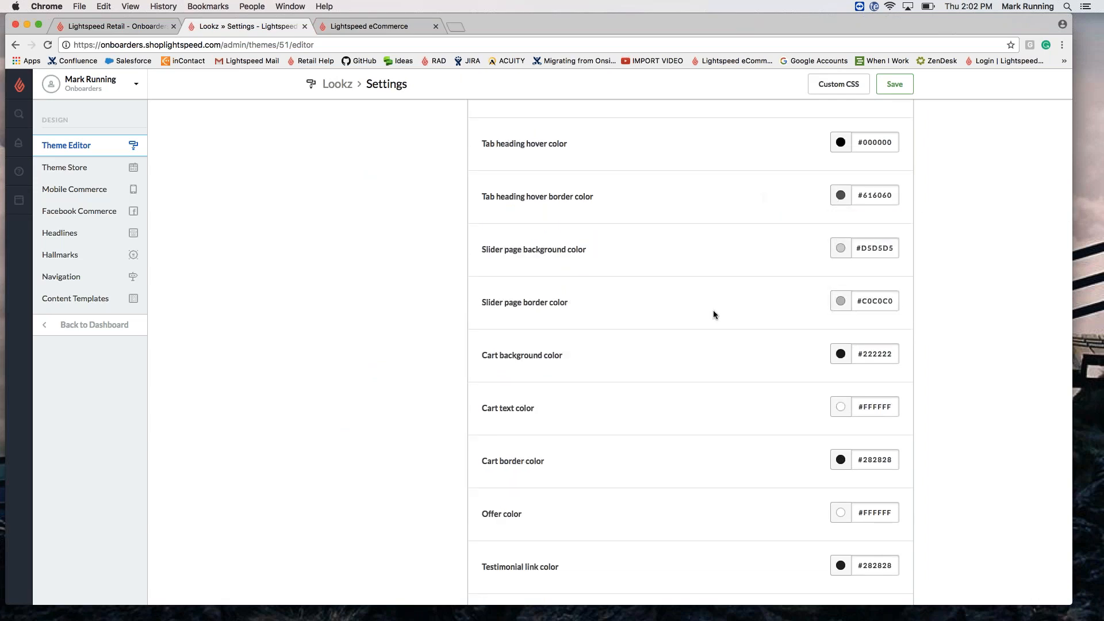
{"action": "scroll", "coordinate": [712, 314], "scroll_direction": "down", "scroll_amount": 10}
{"action": "scroll", "coordinate": [712, 314], "scroll_direction": "down", "scroll_amount": 10}
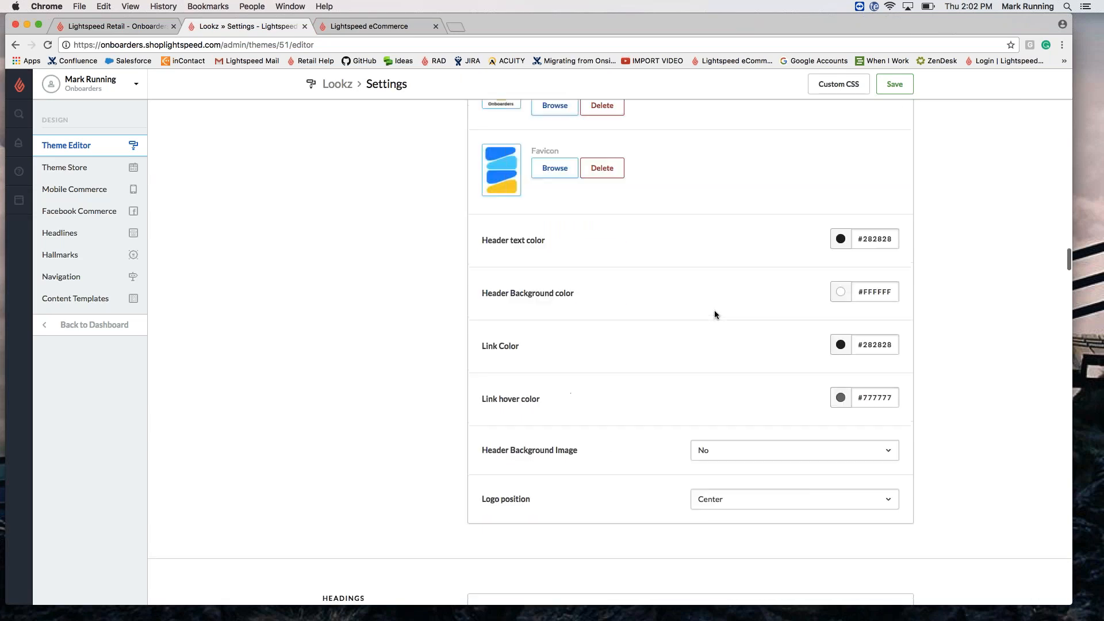
{"action": "scroll", "coordinate": [677, 343], "scroll_direction": "down", "scroll_amount": 3}
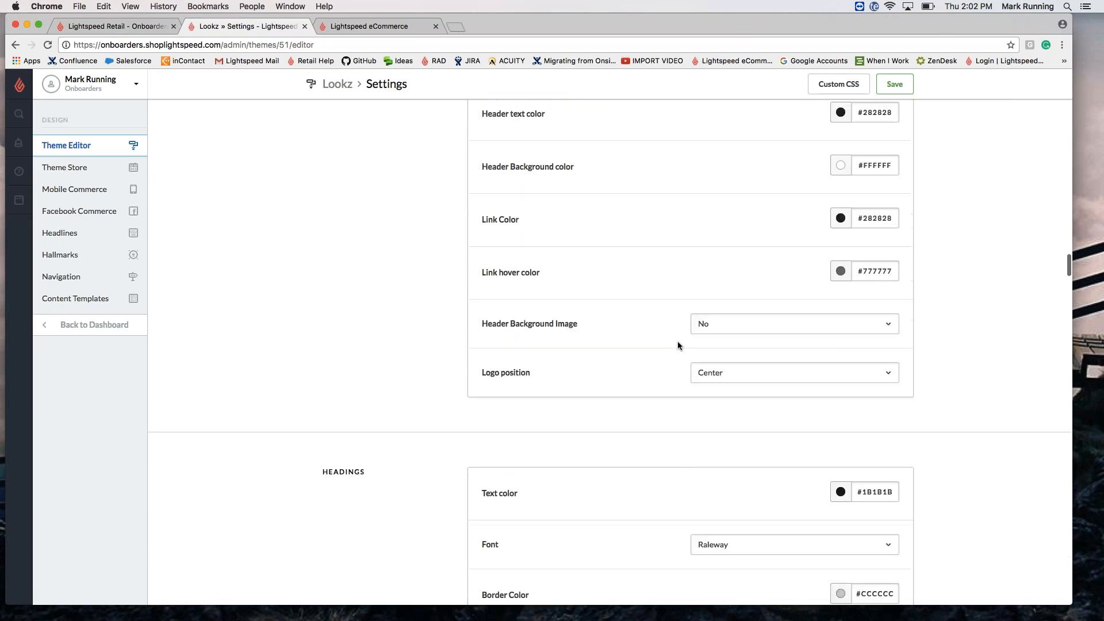
{"action": "scroll", "coordinate": [677, 344], "scroll_direction": "down", "scroll_amount": 11}
{"action": "scroll", "coordinate": [709, 470], "scroll_direction": "down", "scroll_amount": 5}
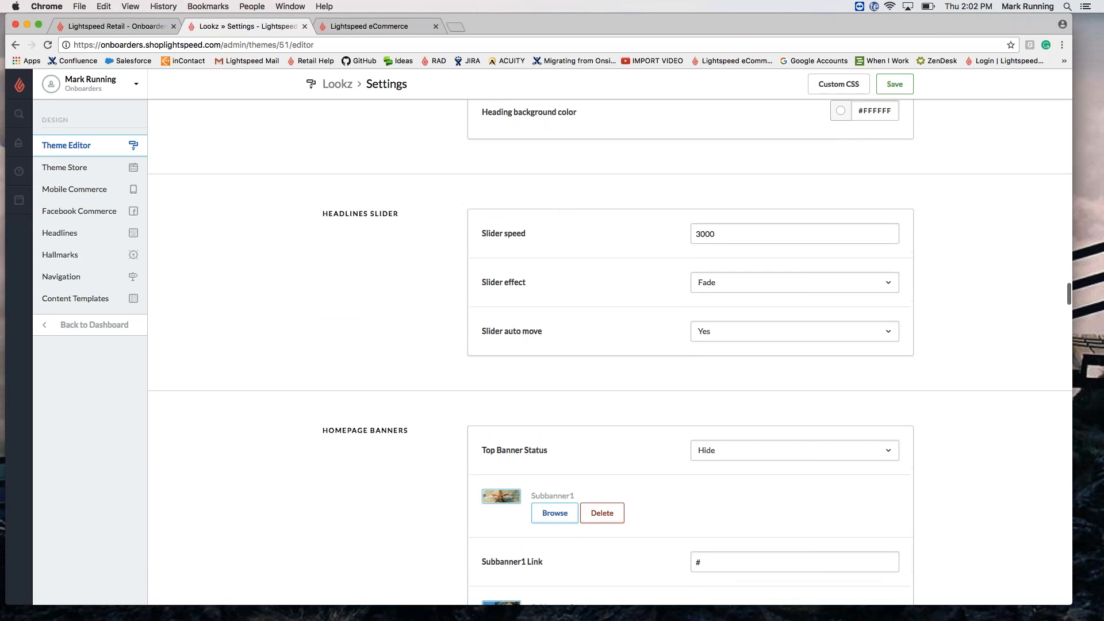
{"action": "scroll", "coordinate": [689, 345], "scroll_direction": "down", "scroll_amount": 10}
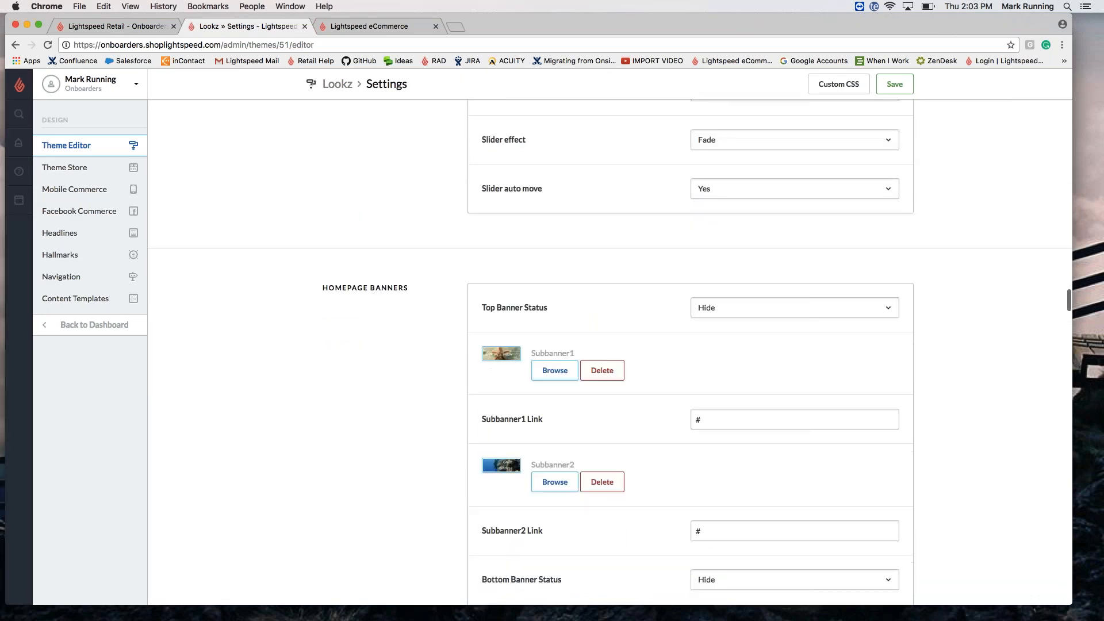
{"action": "scroll", "coordinate": [689, 345], "scroll_direction": "down", "scroll_amount": 5}
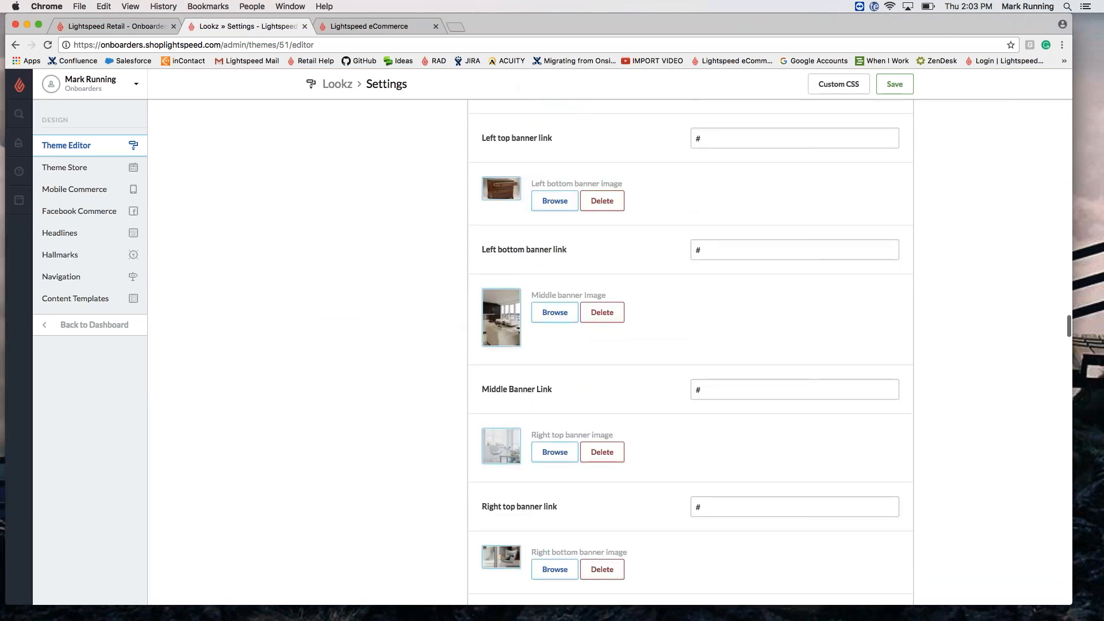
{"action": "scroll", "coordinate": [689, 345], "scroll_direction": "up", "scroll_amount": 20}
{"action": "scroll", "coordinate": [690, 345], "scroll_direction": "up", "scroll_amount": 20}
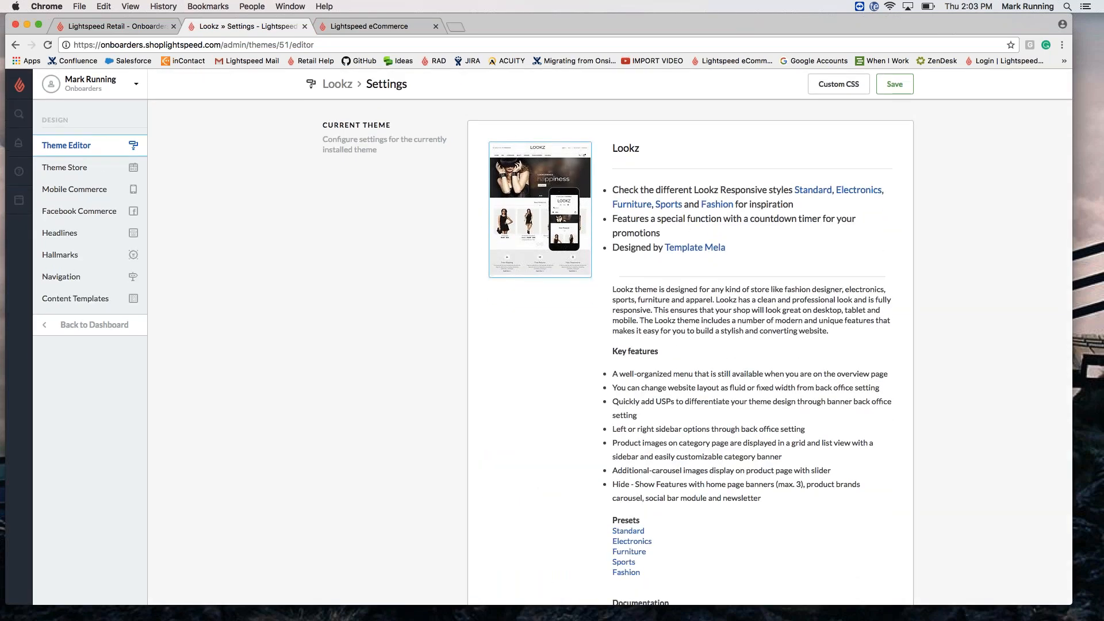
Step: View the empty Custom CSS editor, then try the Lookz template editor, which requires an upgrade
{"action": "left_click", "coordinate": [855, 90]}
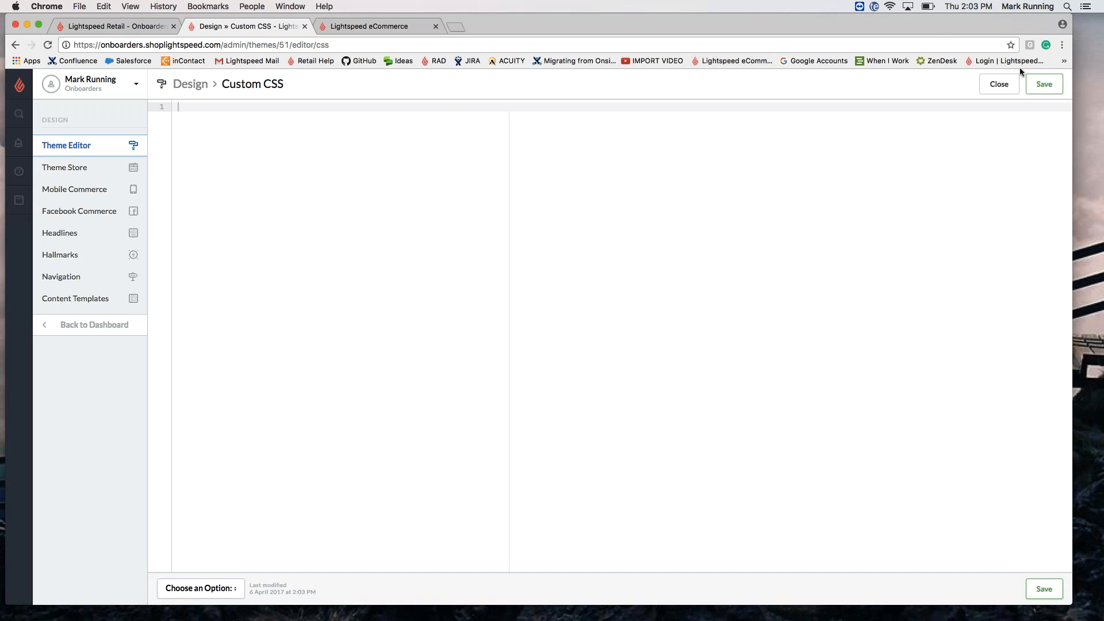
{"action": "left_click", "coordinate": [192, 85]}
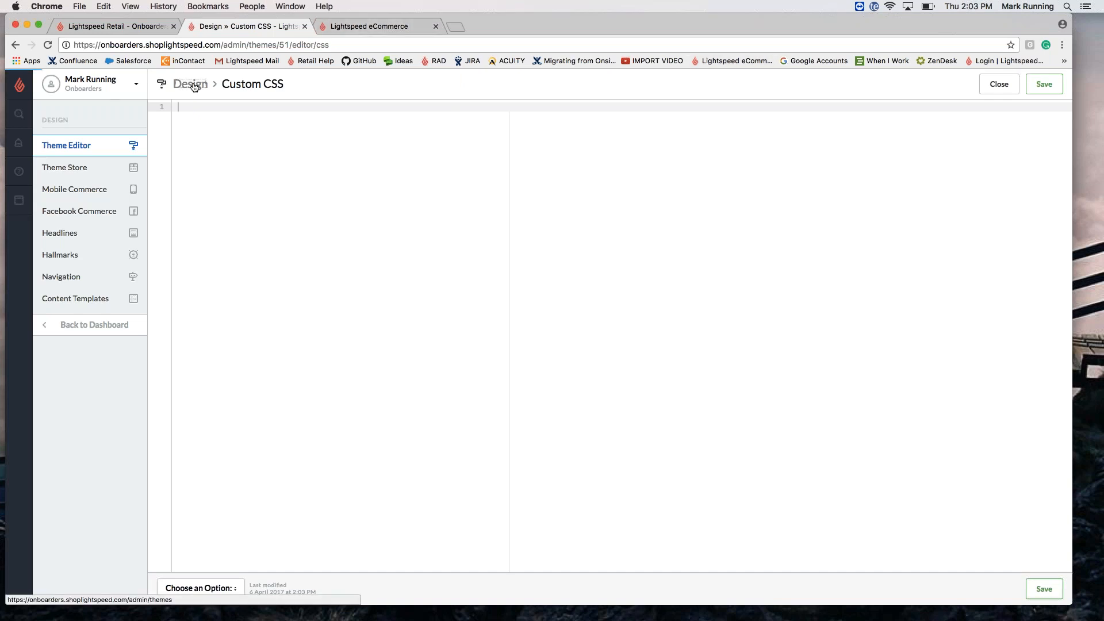
{"action": "left_click", "coordinate": [764, 401]}
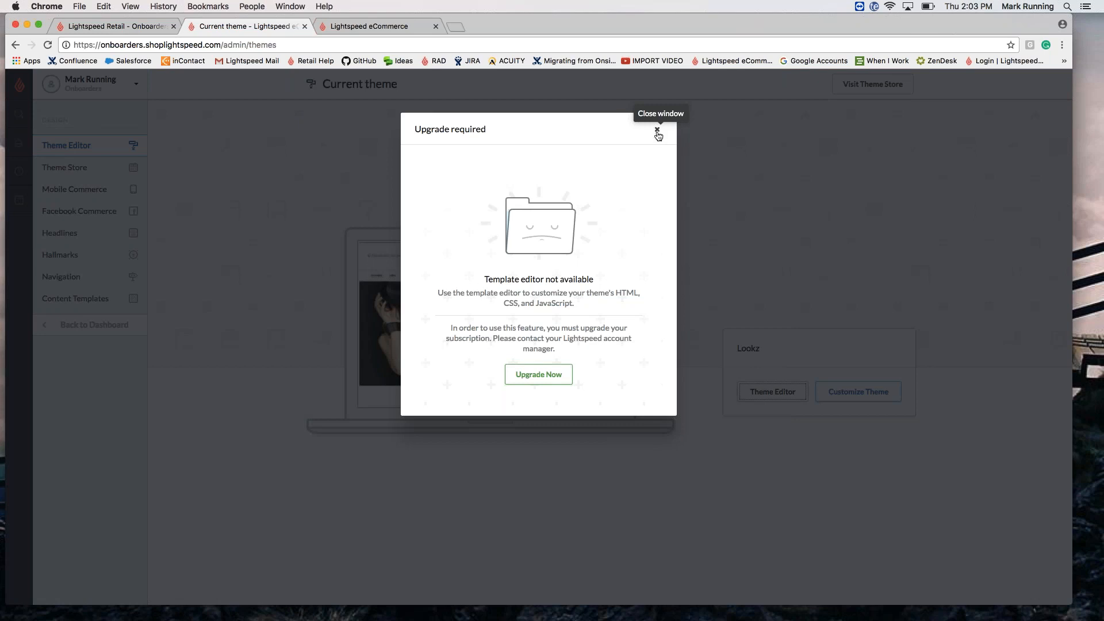
Step: Dismiss the upgrade notice, reopen Lookz settings, and present Keynote's Questions? slide full screen
{"action": "left_click", "coordinate": [657, 128]}
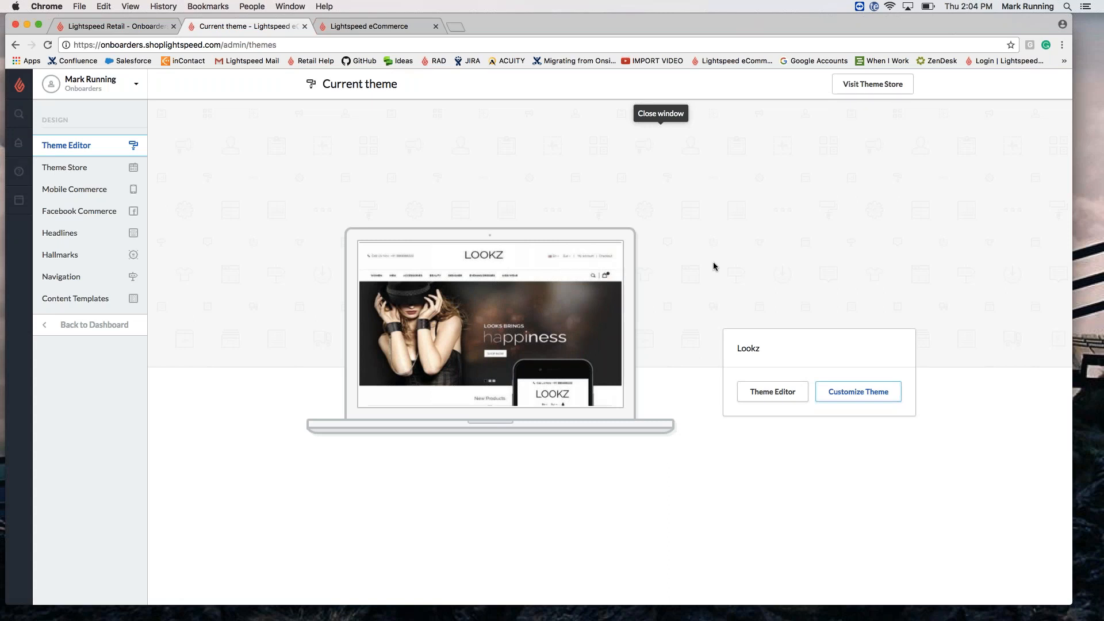
{"action": "left_click", "coordinate": [877, 394]}
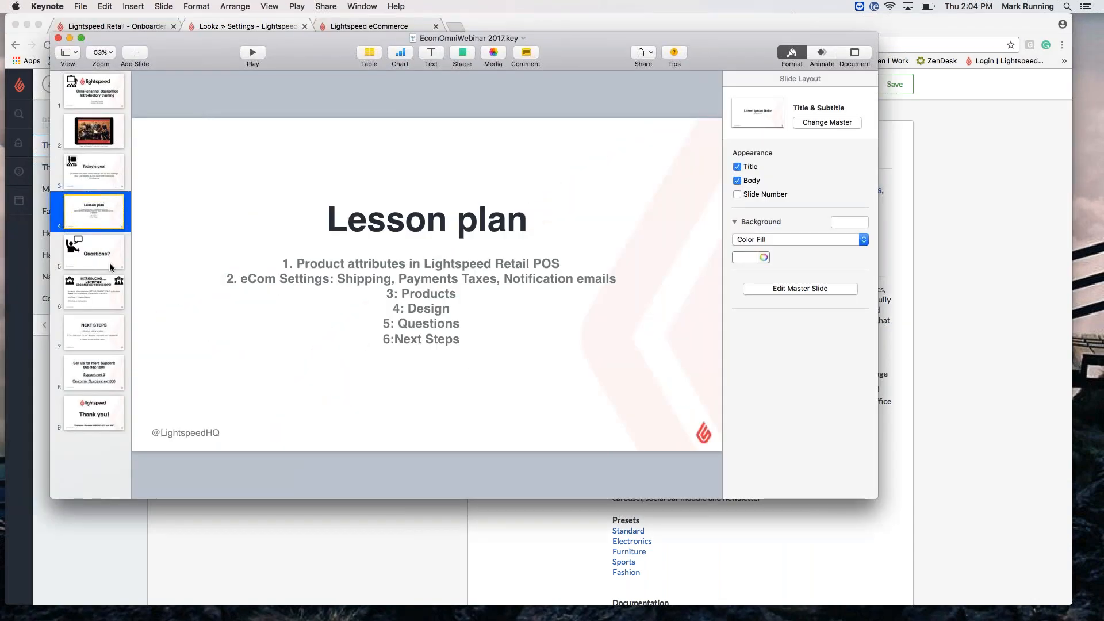
{"action": "left_click", "coordinate": [104, 249]}
{"action": "key", "text": "alt+super+p"}
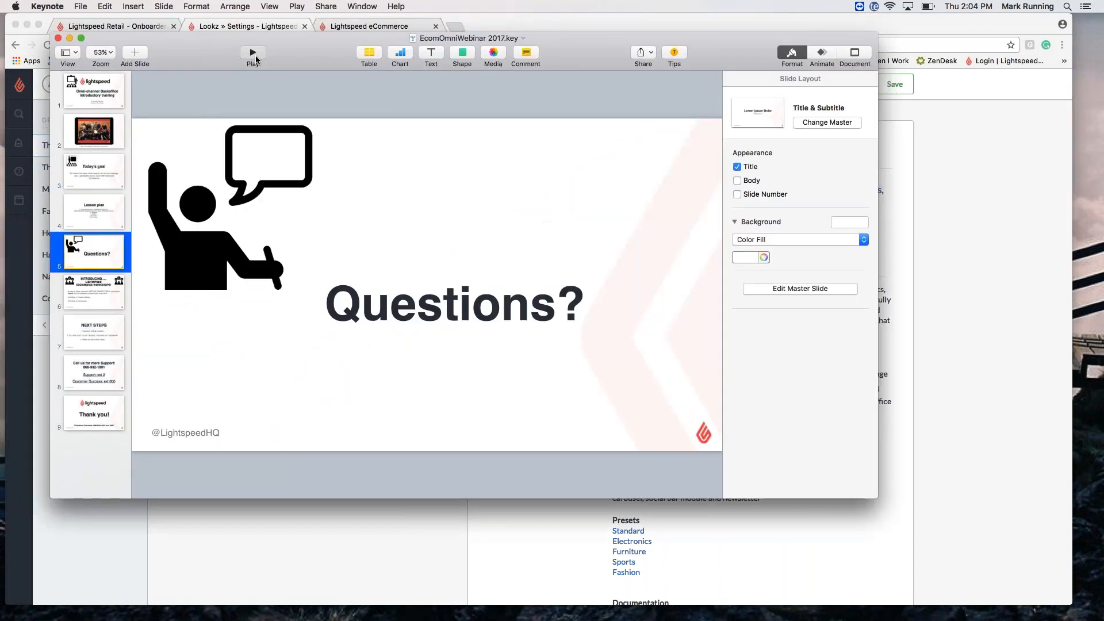